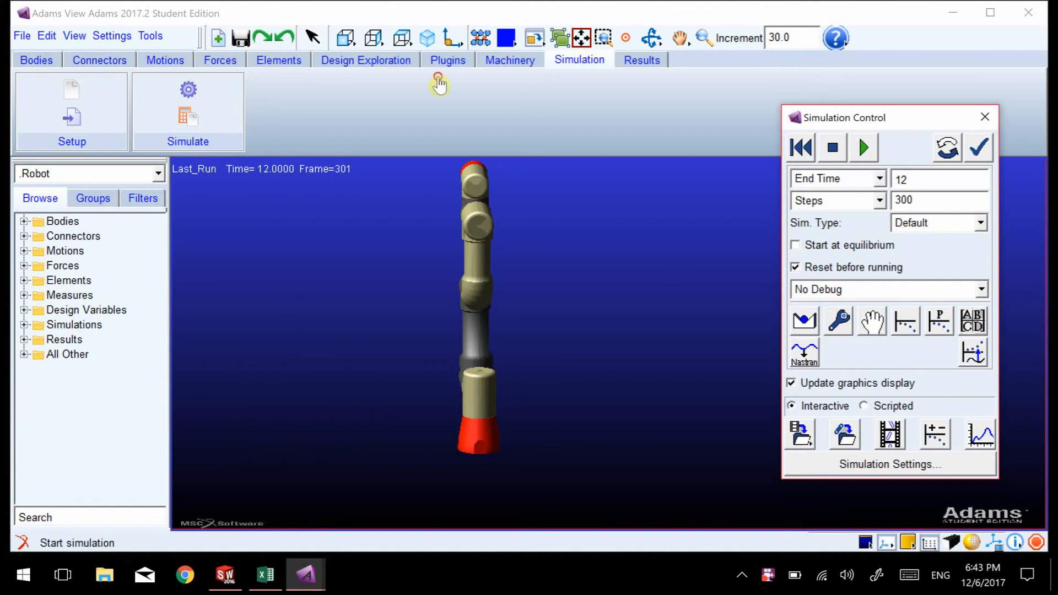
Step: Run the robot simulation with an end time of 12 and 300 steps, and view the motion torque plot in PostProcessor
left_click(864, 148)
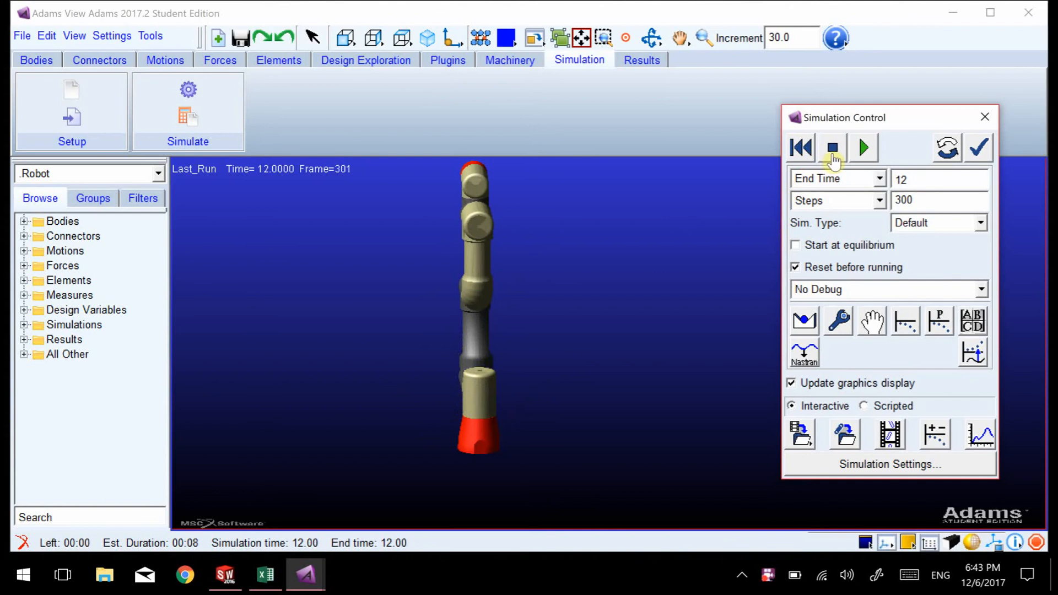
mouse_move(306, 575)
left_click(393, 498)
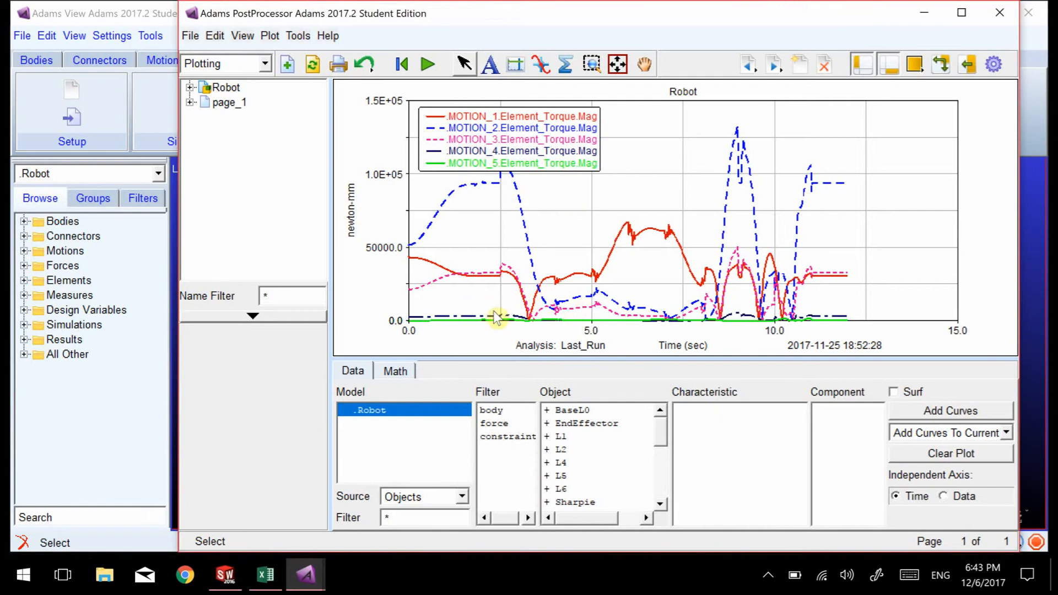
Step: Minimize the torque plot window, close the simulation controls and exit Adams View
left_click(924, 13)
left_click(985, 117)
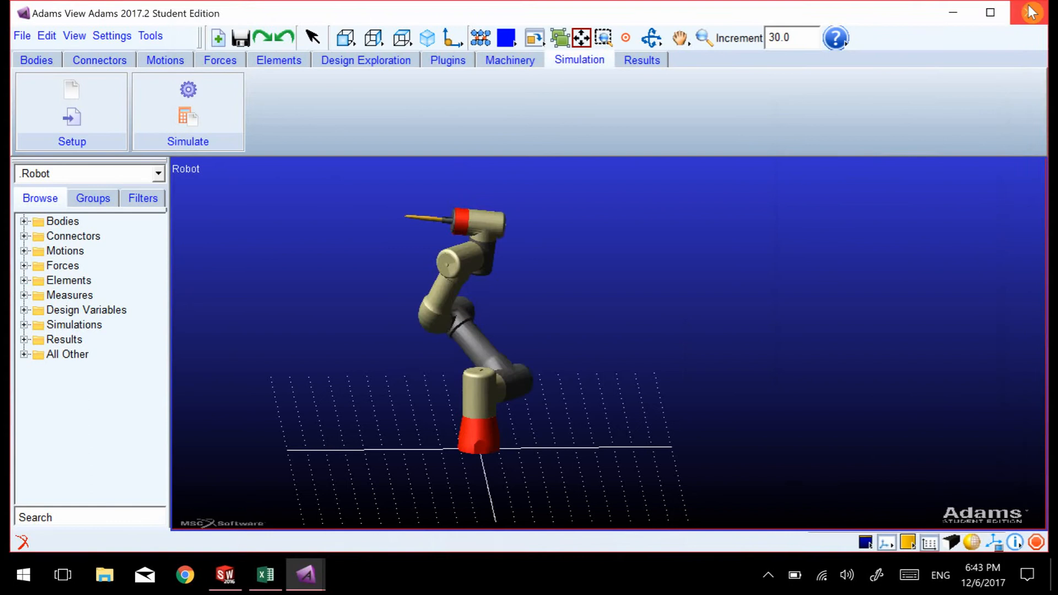
left_click(1028, 12)
left_click(584, 365)
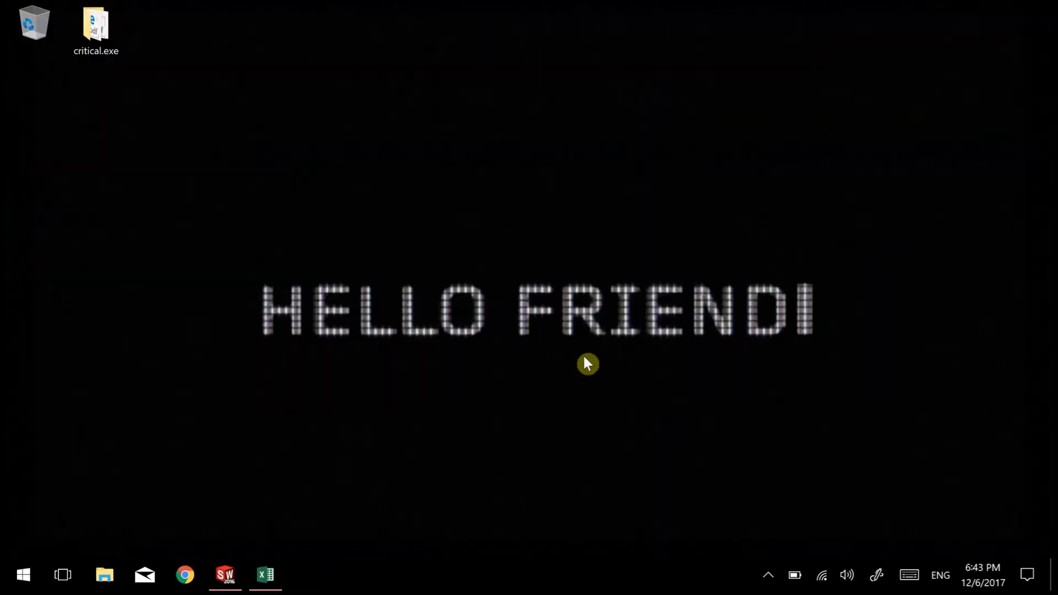
Step: Switch to the ASM1 assembly in SOLIDWORKS and swing the arm's last link to place its tip near the block's top edge
left_click(223, 575)
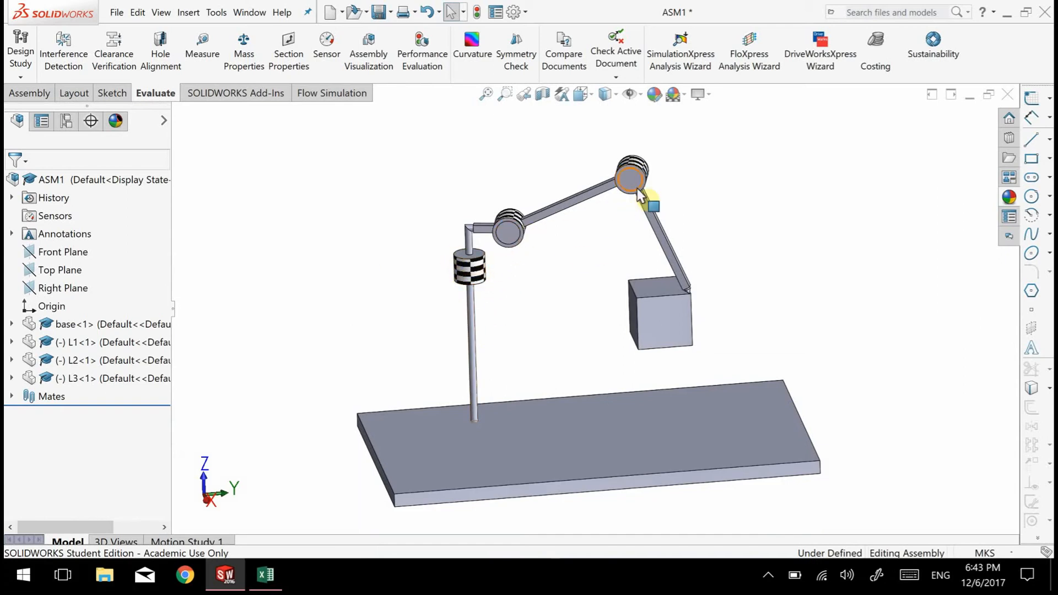
left_click_drag(677, 270, 620, 240)
mouse_move(606, 305)
middle_mouse_down()
mouse_move(574, 303)
mouse_move(600, 309)
middle_mouse_up()
scroll(600, 309, "down", 1)
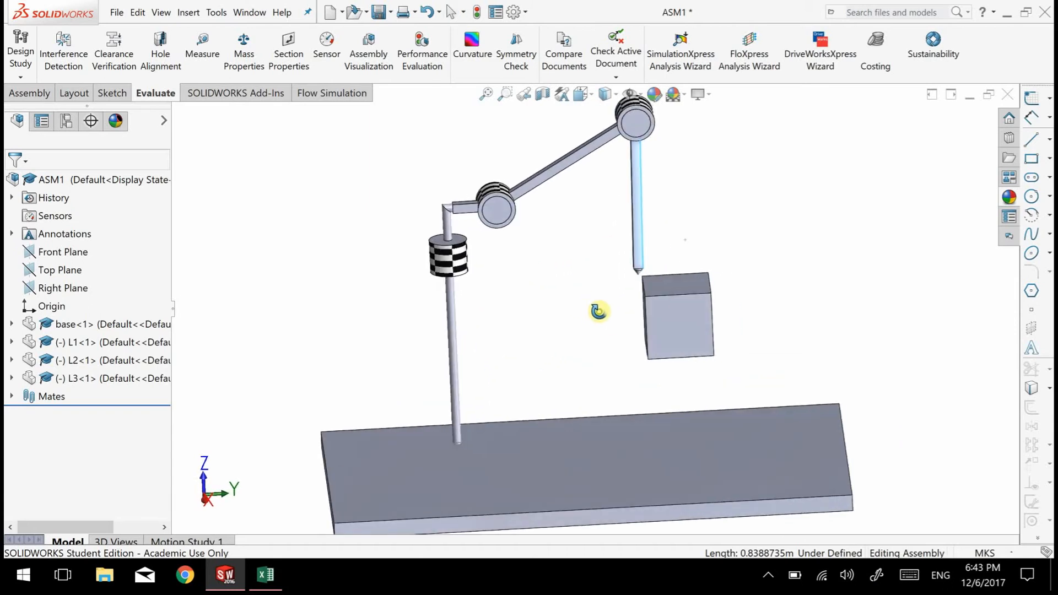
left_click_drag(638, 258, 573, 265)
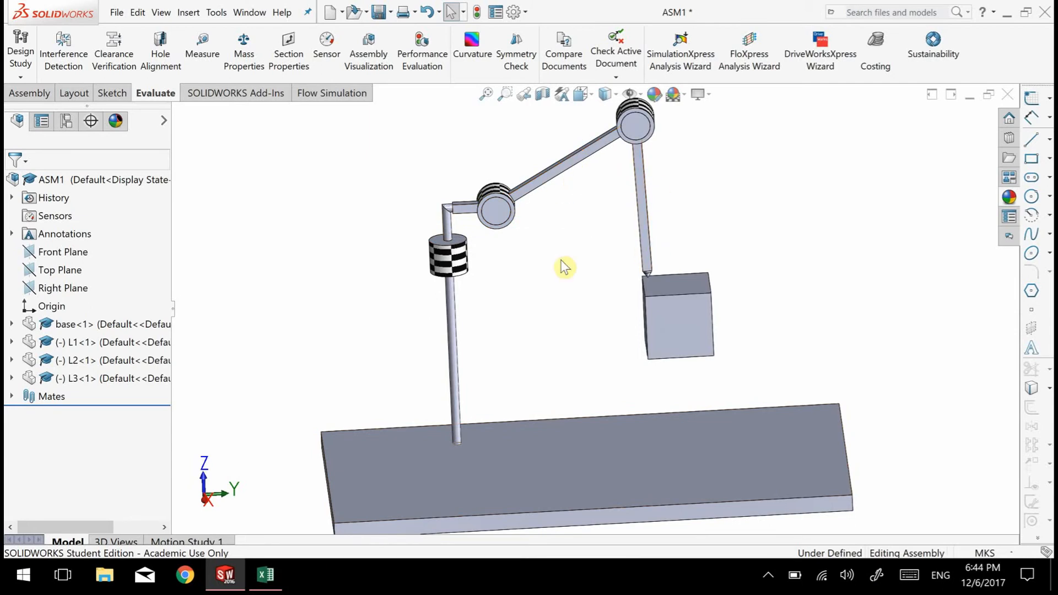
left_click(447, 264)
left_click(300, 371)
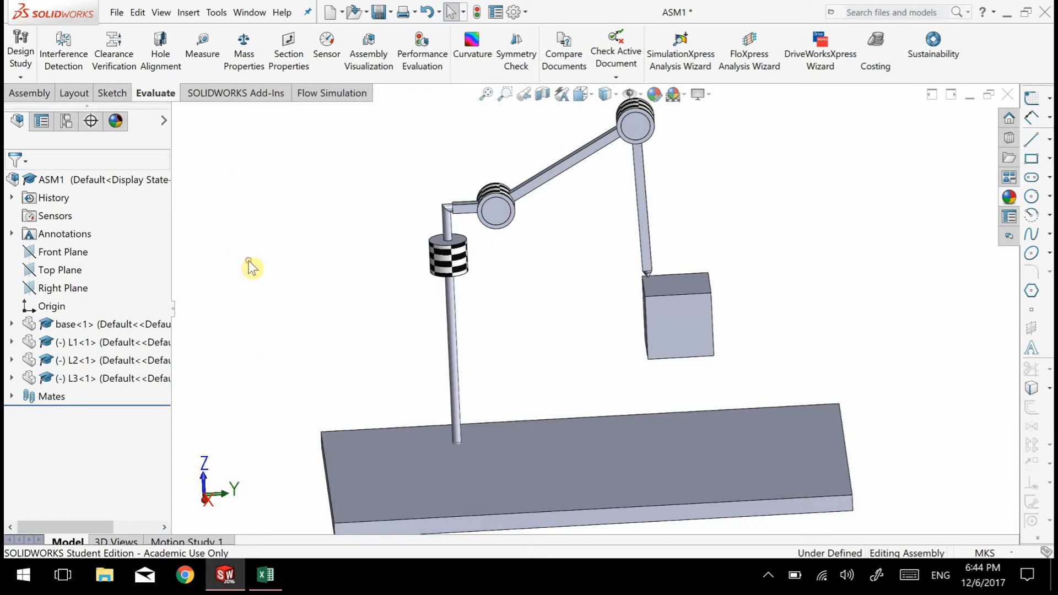
Step: Save the assembly to the Desktop as a Parasolid (*.x_t) file named Robot1
left_click(118, 13)
left_click(140, 178)
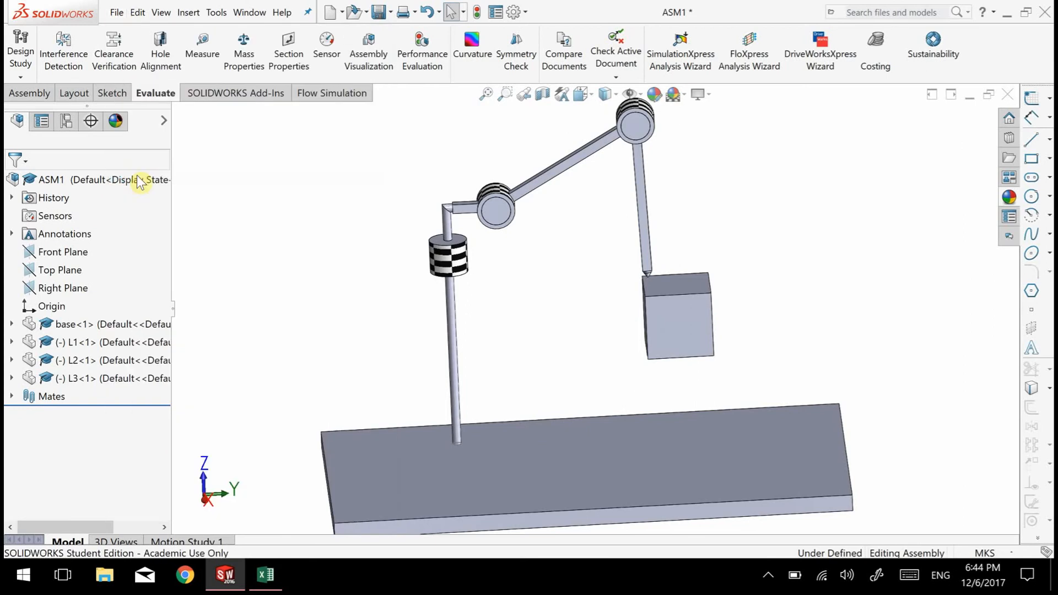
left_click(506, 225)
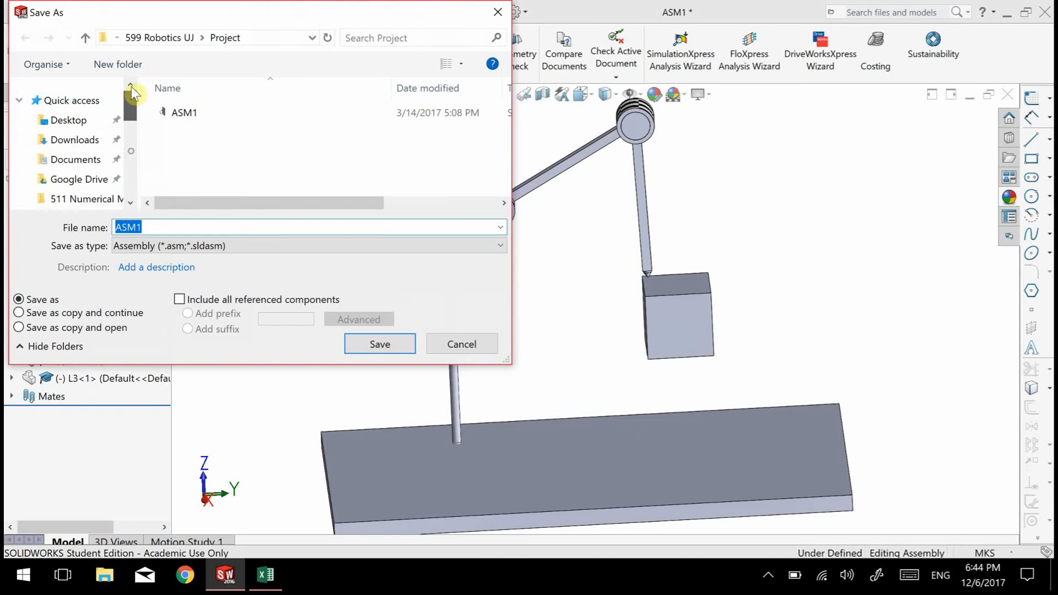
left_click(66, 120)
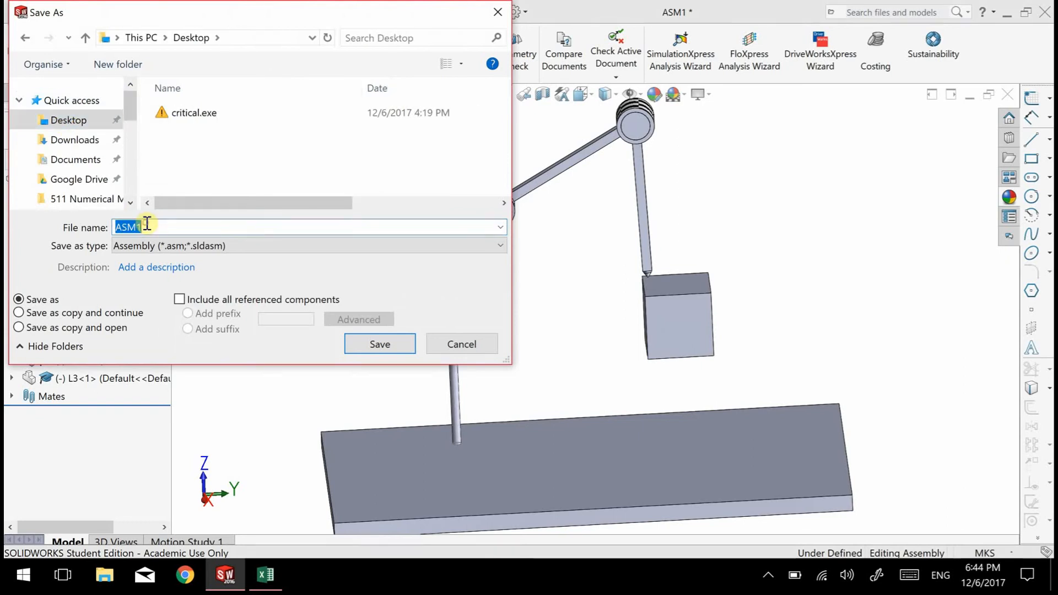
type("Robot1")
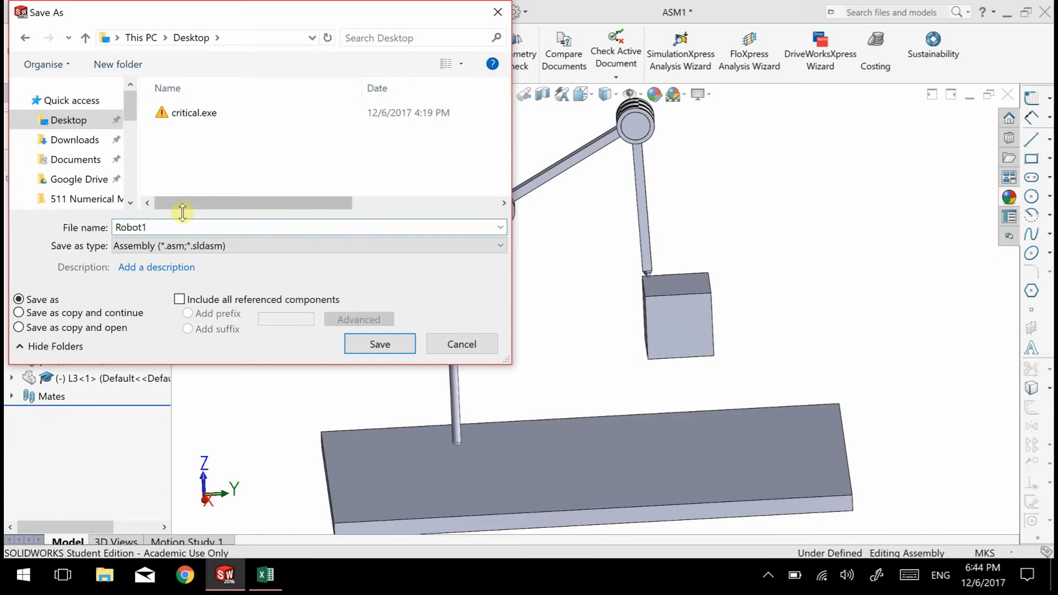
left_click(199, 248)
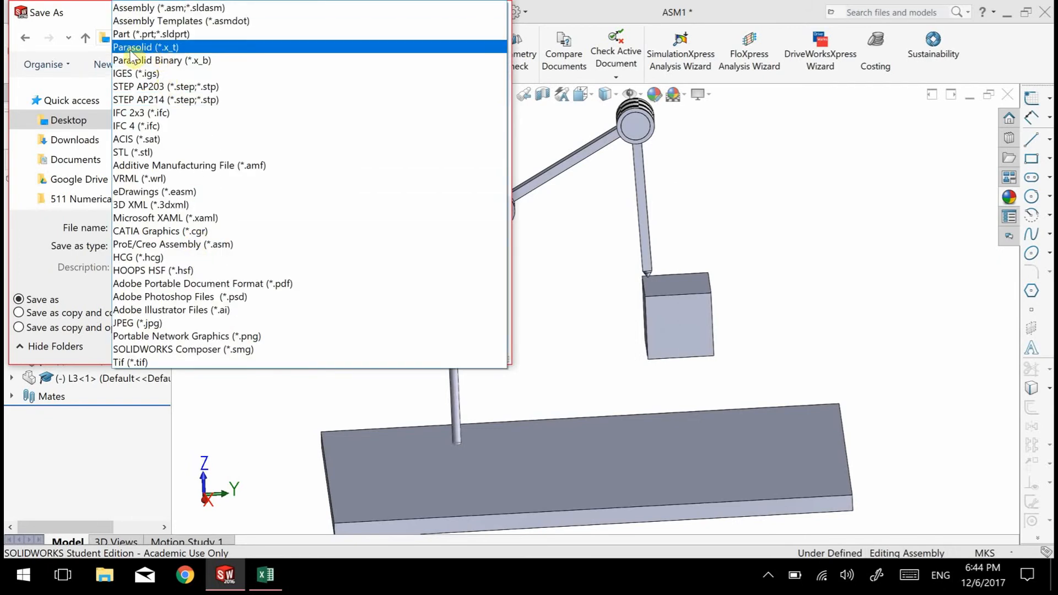
left_click(172, 47)
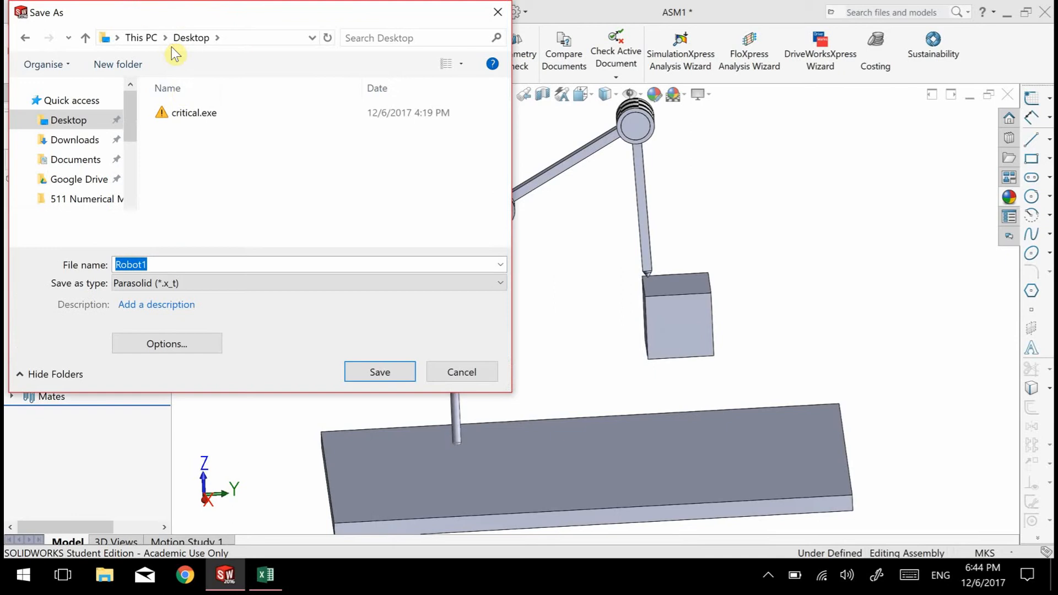
left_click(380, 372)
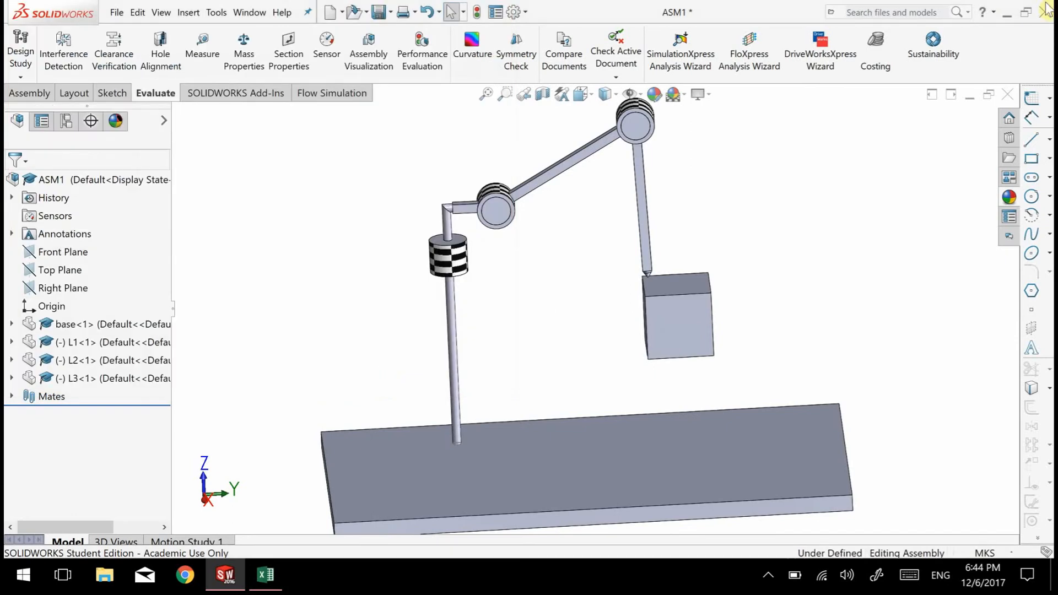
Step: Start Adams View and create a new model named Robottutorial with the default gravity and units
left_click(1007, 14)
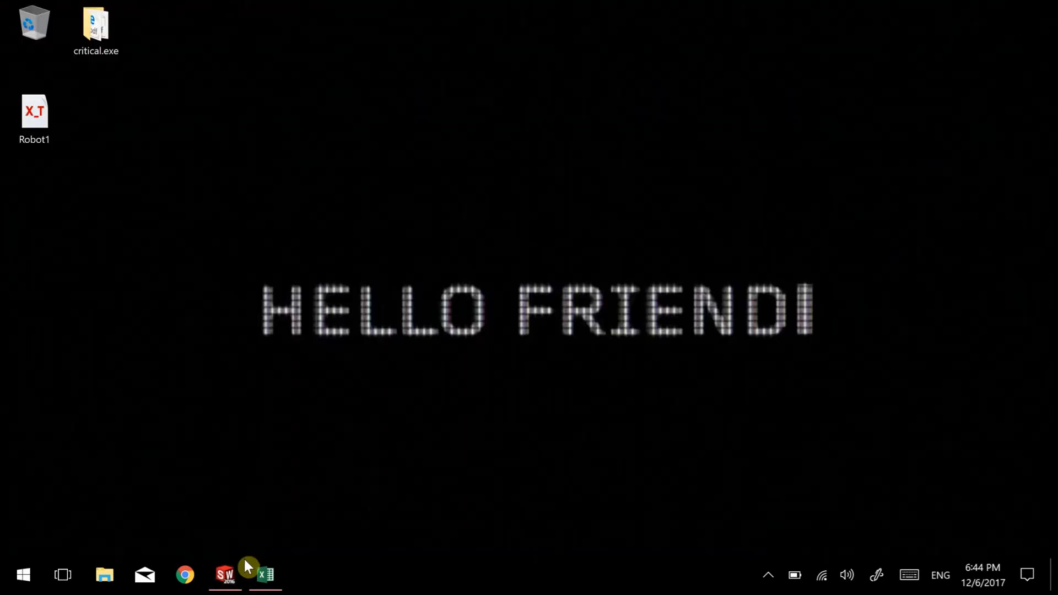
left_click(23, 575)
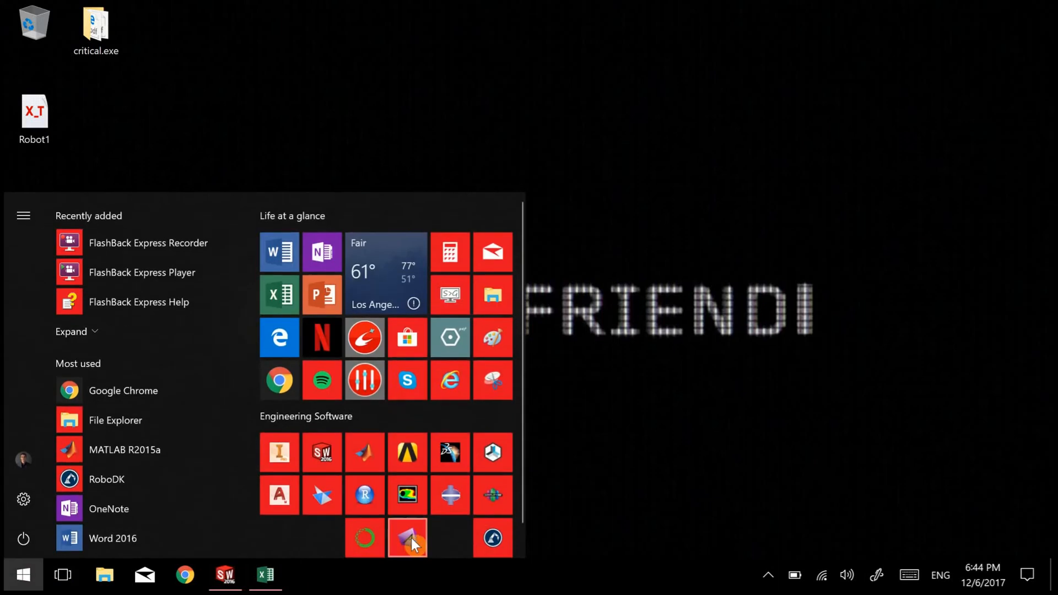
left_click(422, 534)
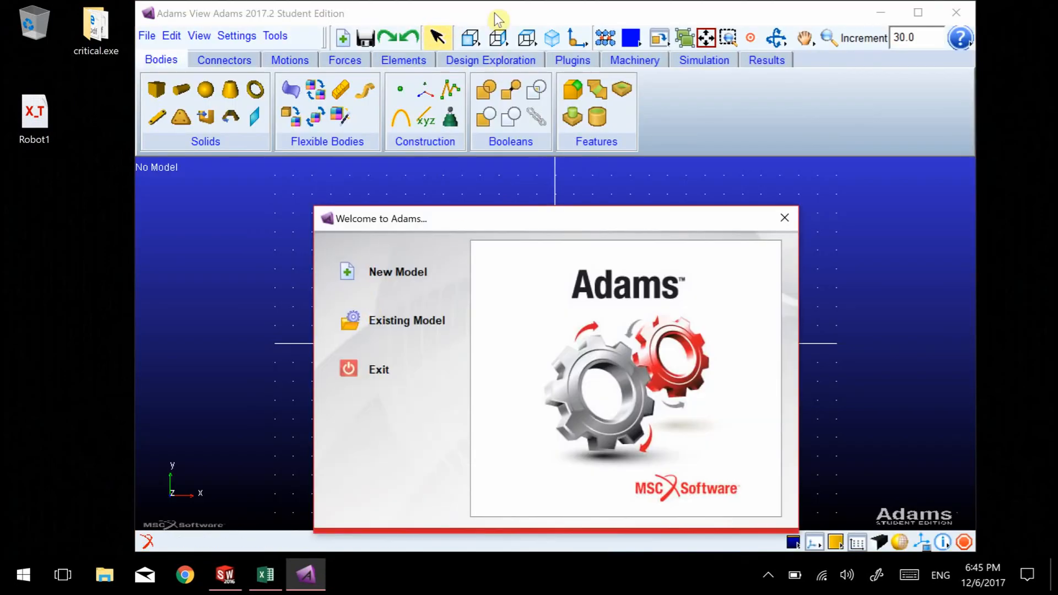
left_click(352, 276)
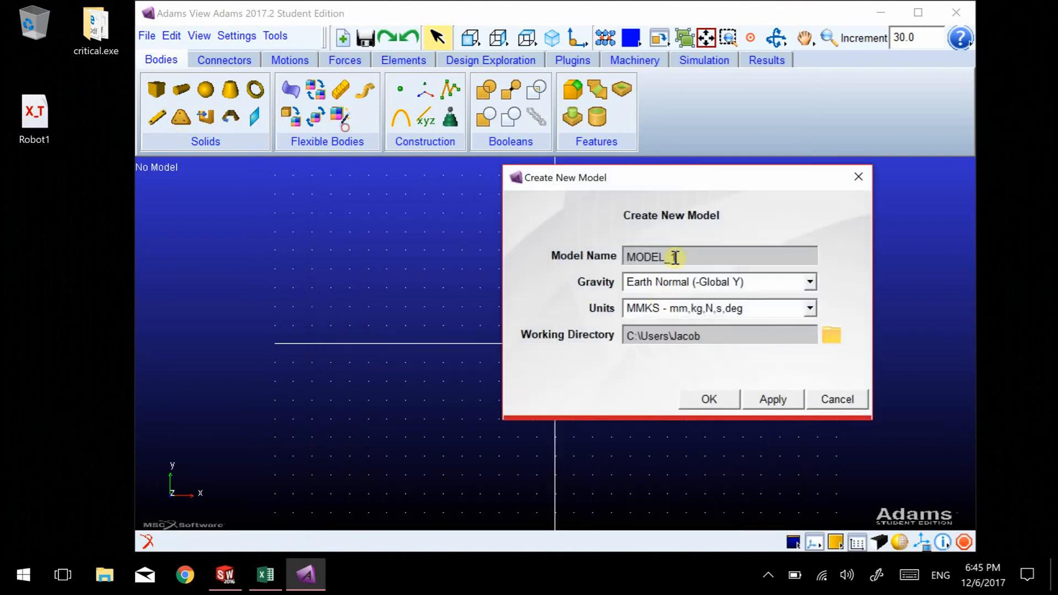
double_click(674, 258)
type("Robottutorial")
left_click(709, 401)
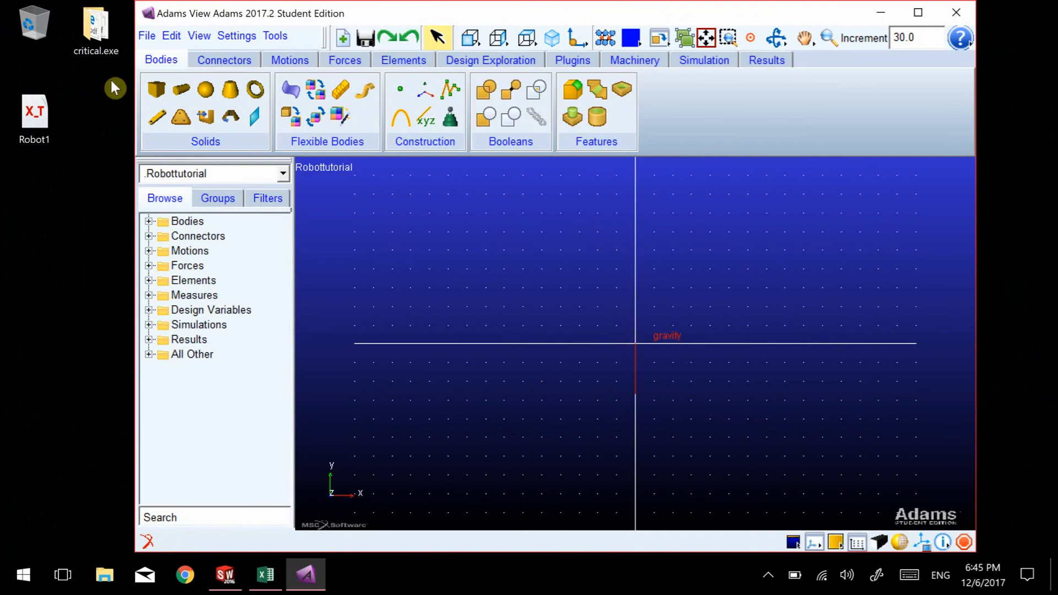
Step: Set up a Parasolid file import that reads Robot1.x_t from the Desktop
key("alt+f")
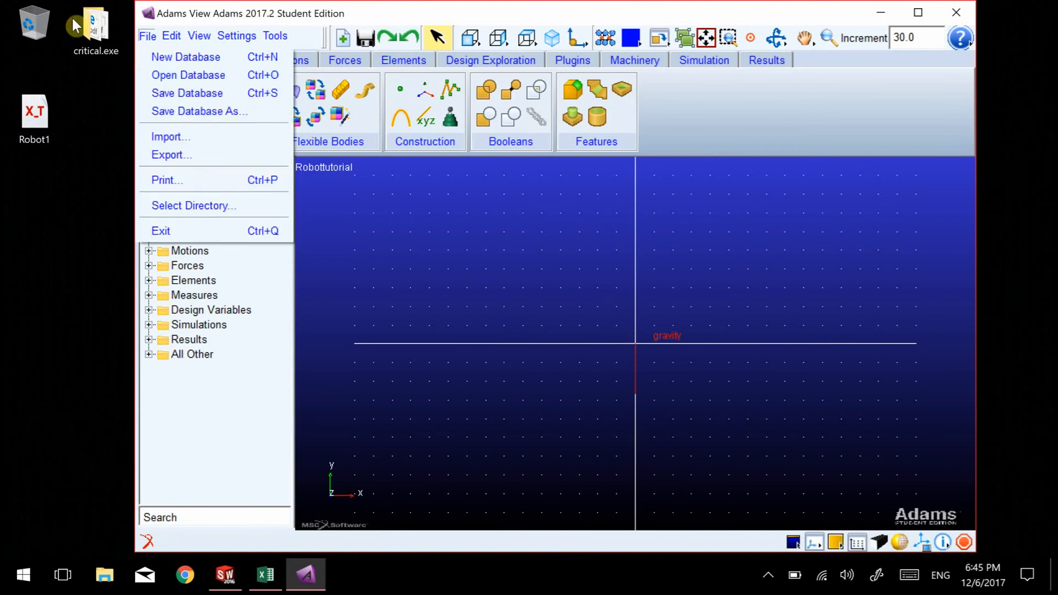
left_click(182, 135)
left_click_drag(517, 307, 509, 146)
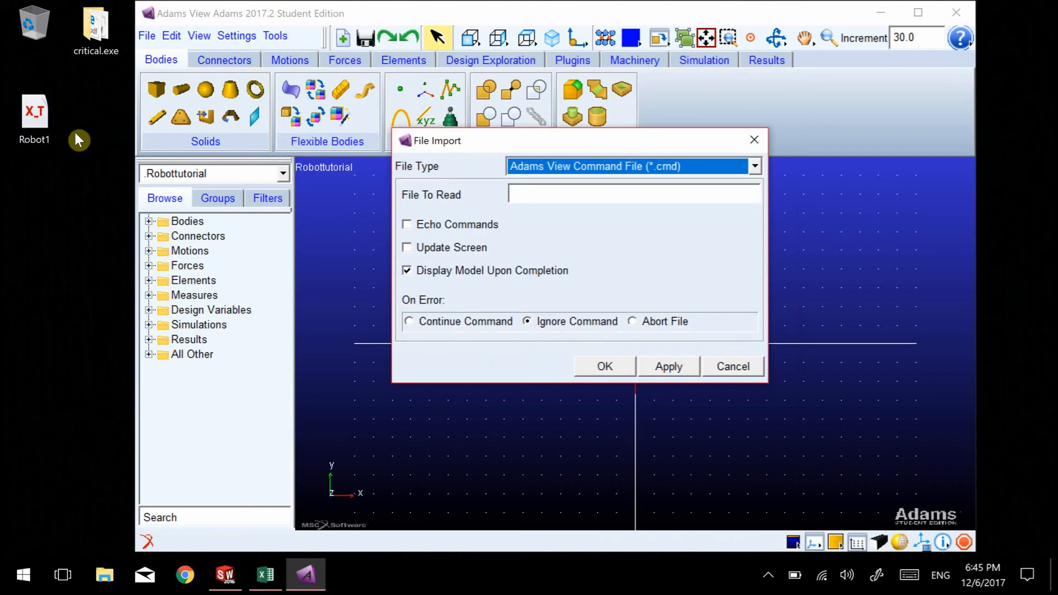
left_click(754, 166)
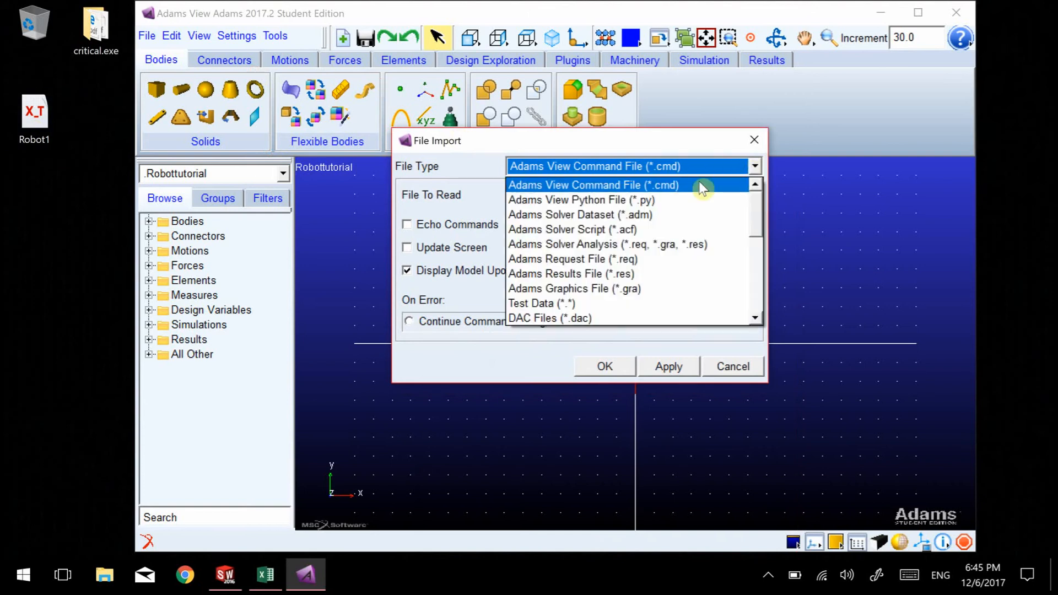
scroll(599, 264, "down", 1)
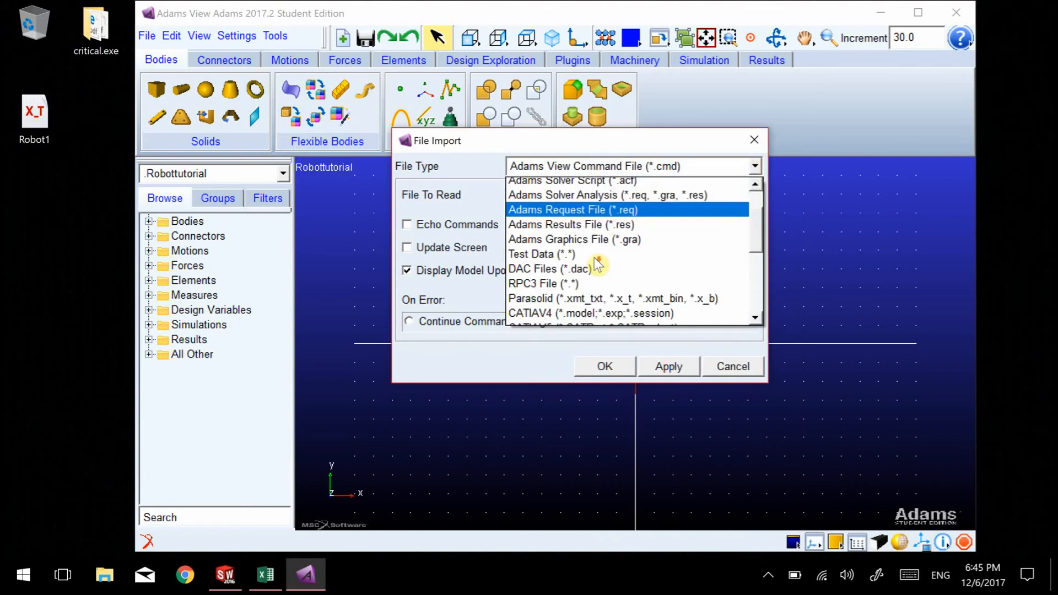
left_click(597, 298)
left_click(519, 196)
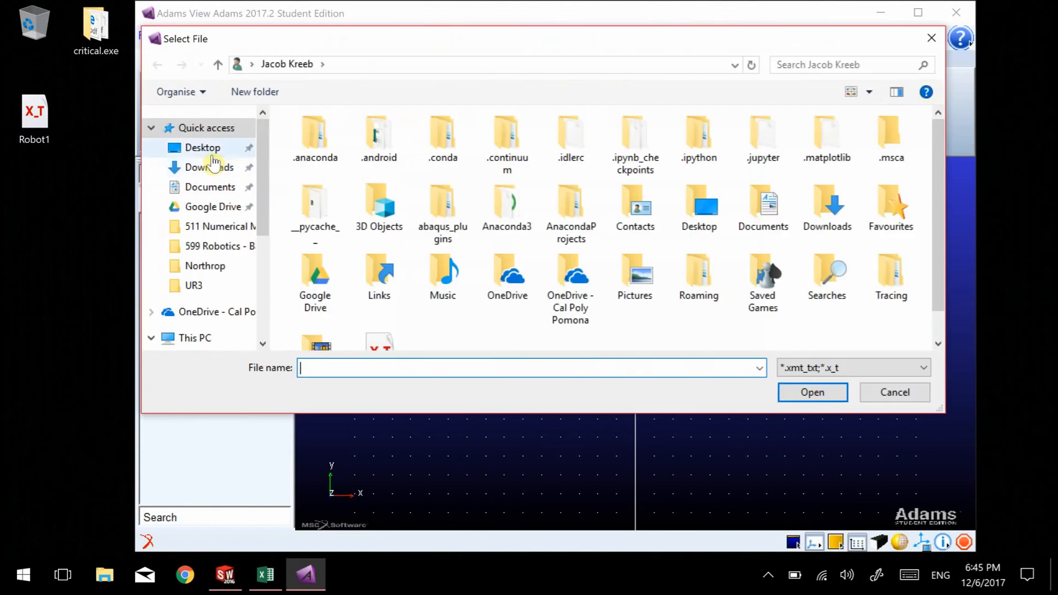
left_click(212, 155)
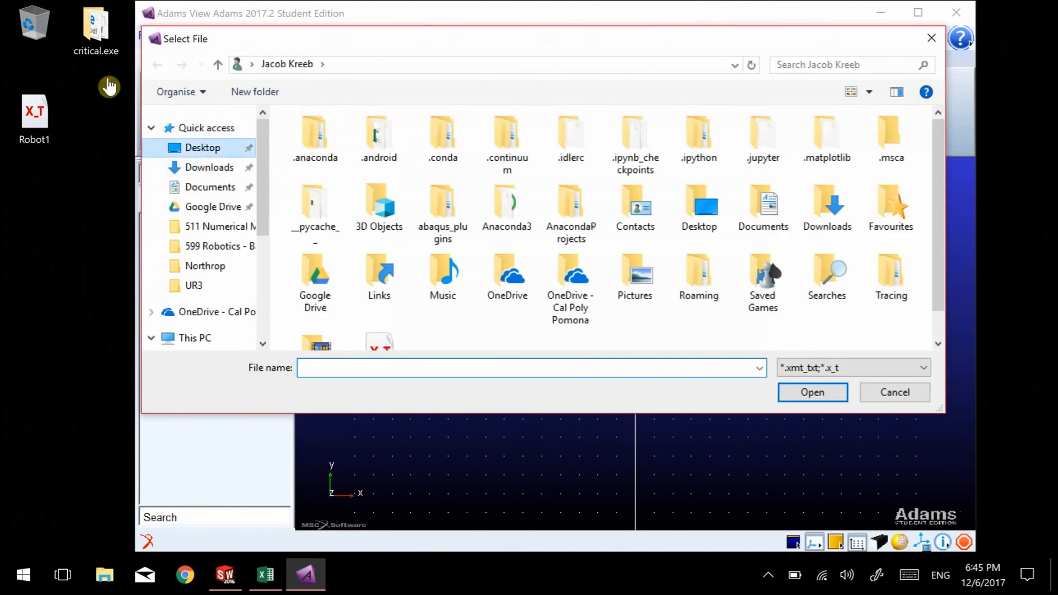
left_click(323, 158)
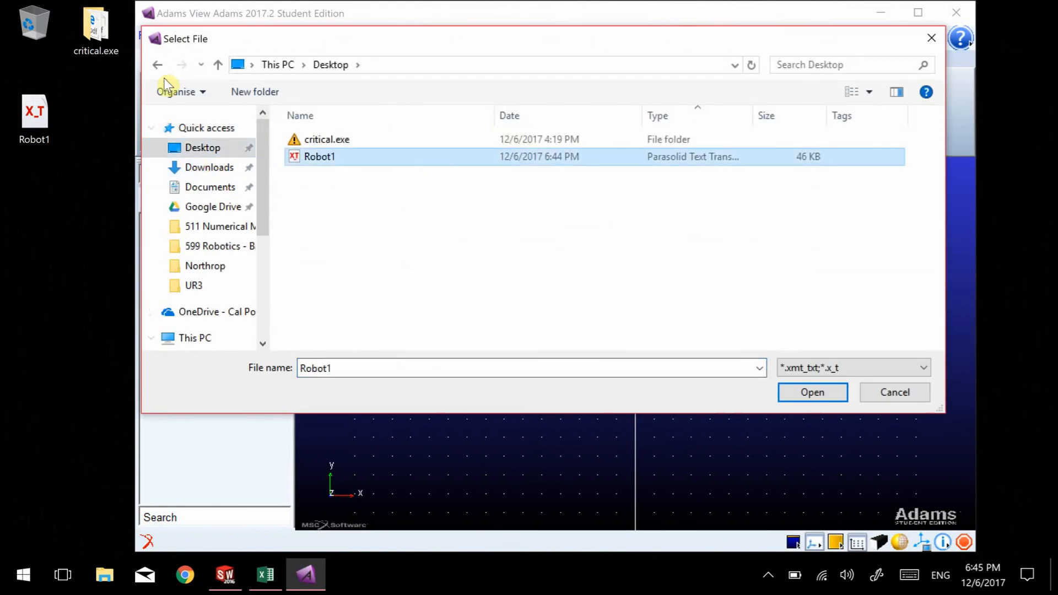
left_click(788, 391)
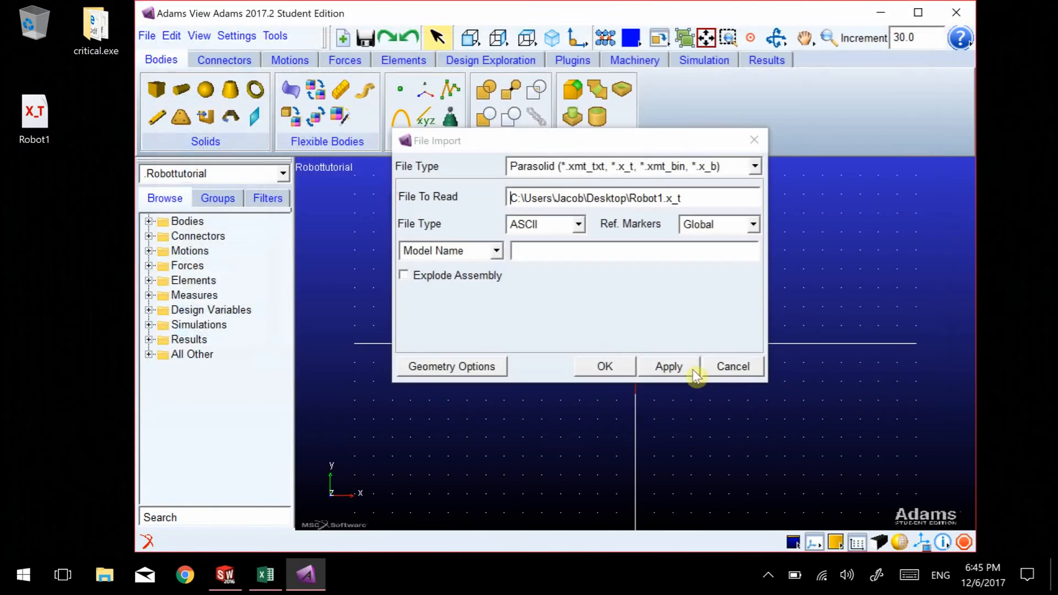
Step: Assign the import to the Robottutorial model and bring in the Robot1 geometry
left_click(518, 254)
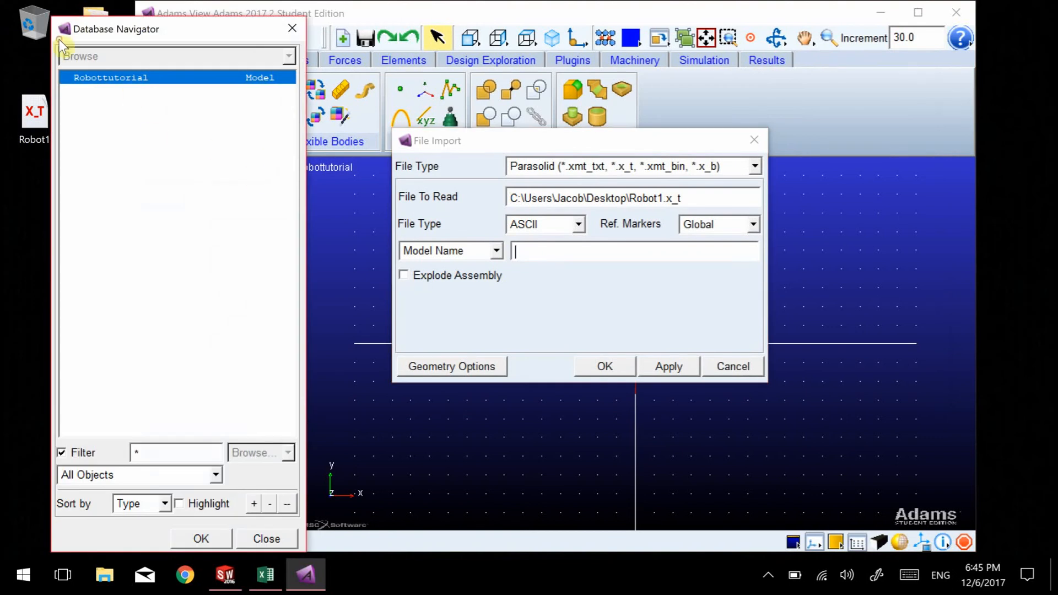
left_click(227, 541)
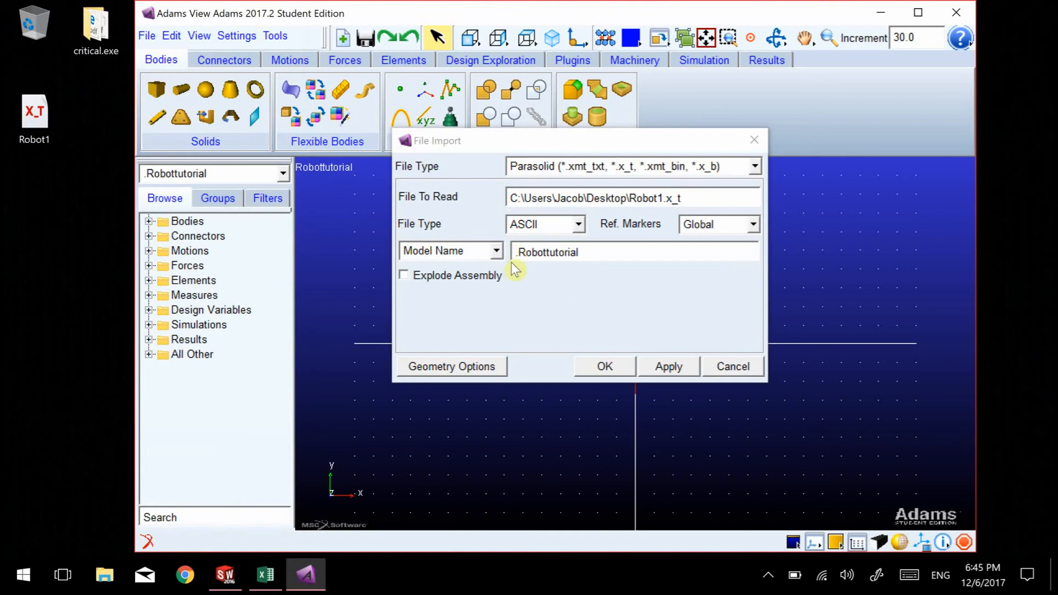
left_click(684, 379)
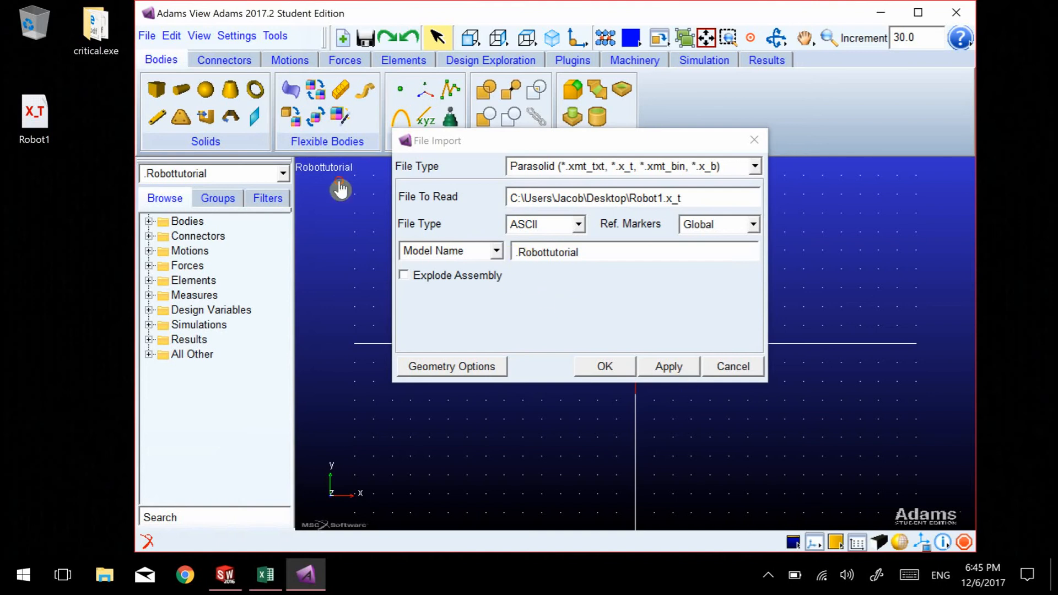
left_click(606, 368)
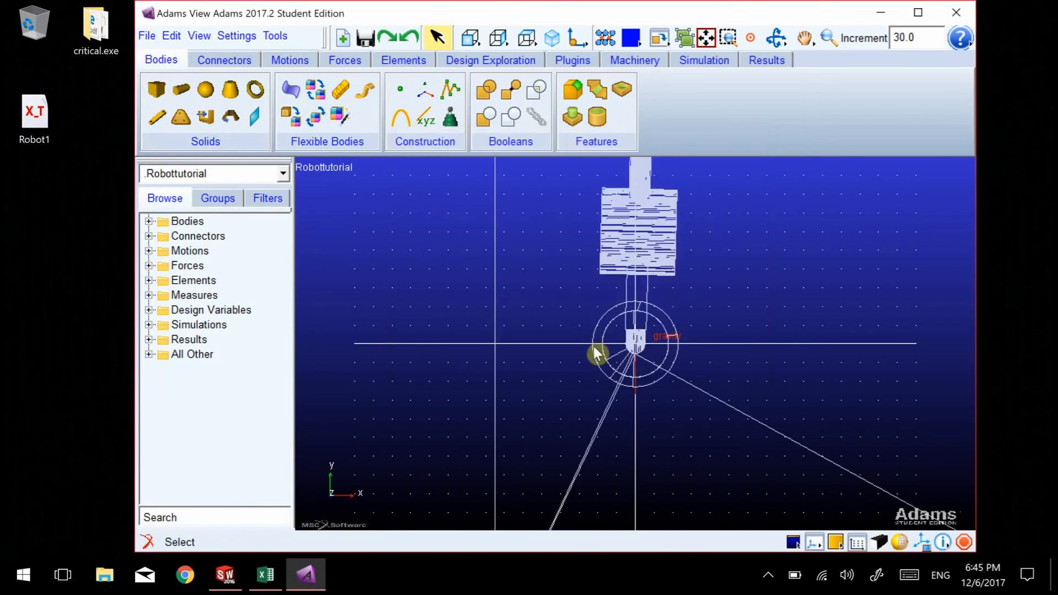
Step: Switch the imported robot's display from wireframe to shaded rendering
key("z")
left_click_drag(597, 346, 659, 383)
key("r")
key("t")
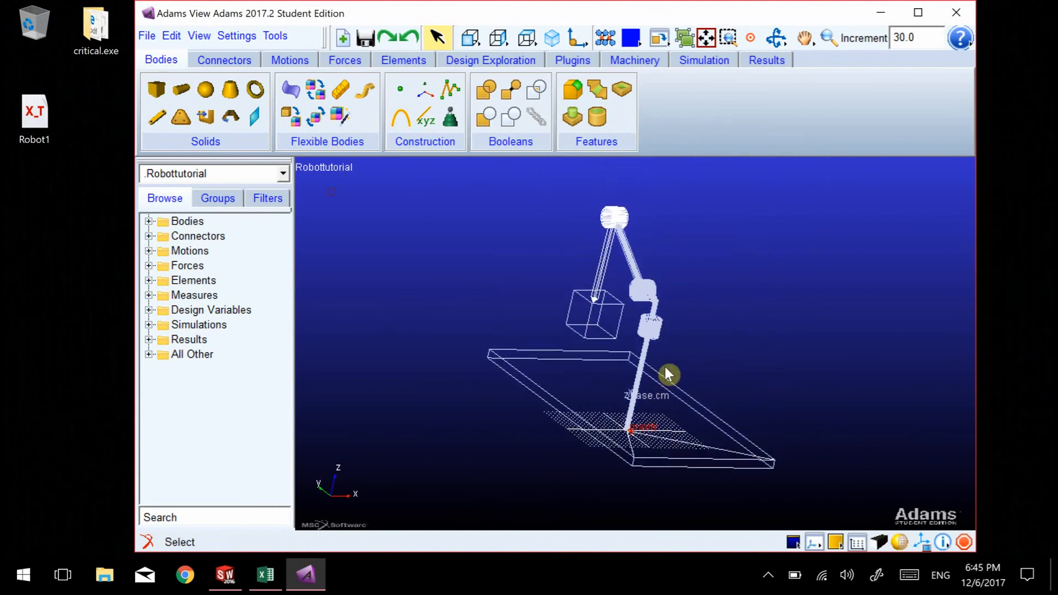
left_click(901, 543)
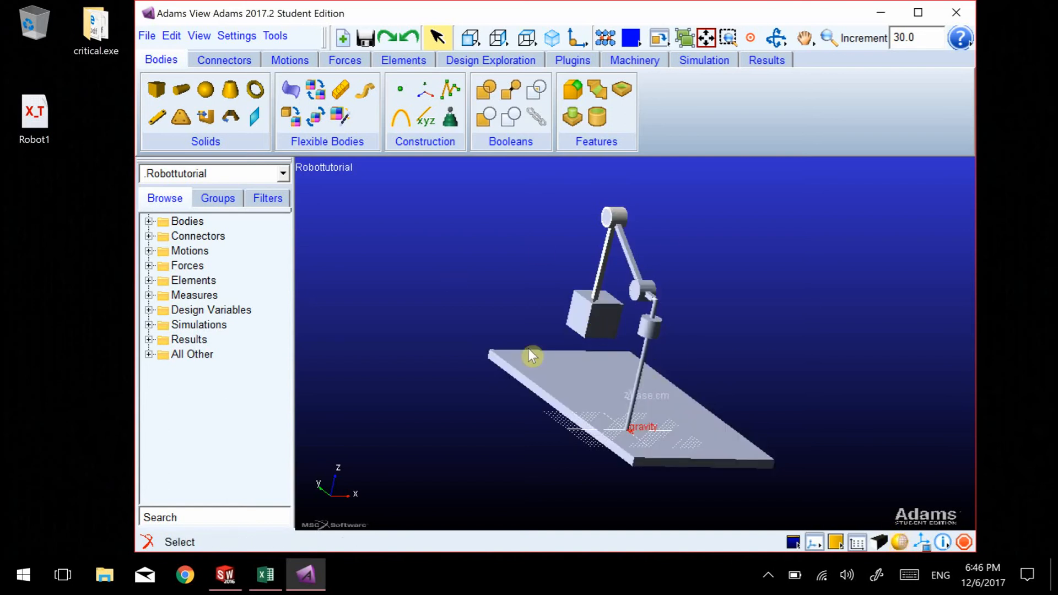
key("r")
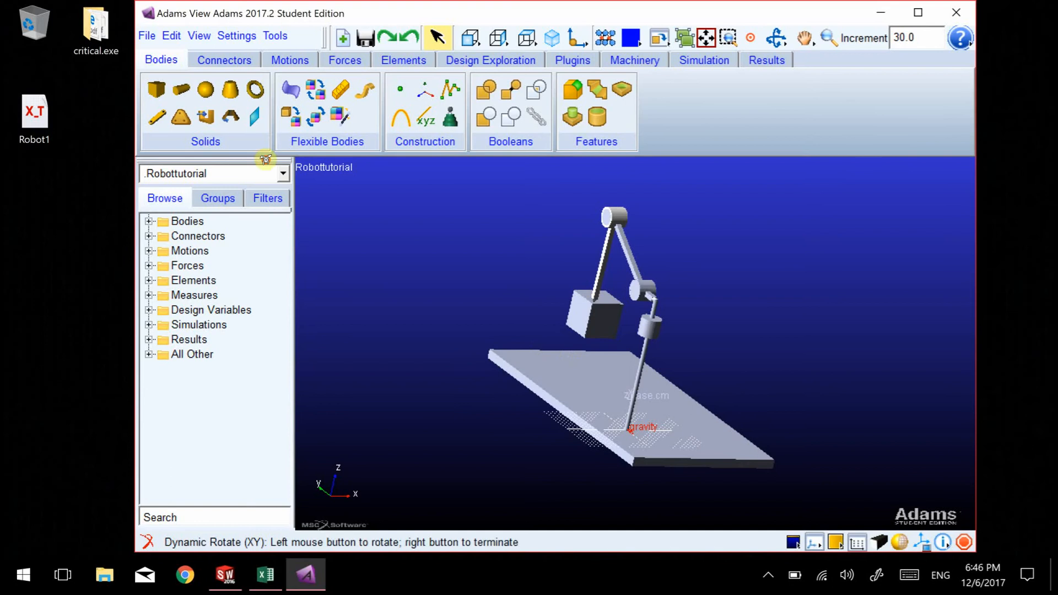
Step: Inspect the shaded robot arm from several angles and at closer range, including its base plate, joints and end block
left_click_drag(551, 350, 749, 330)
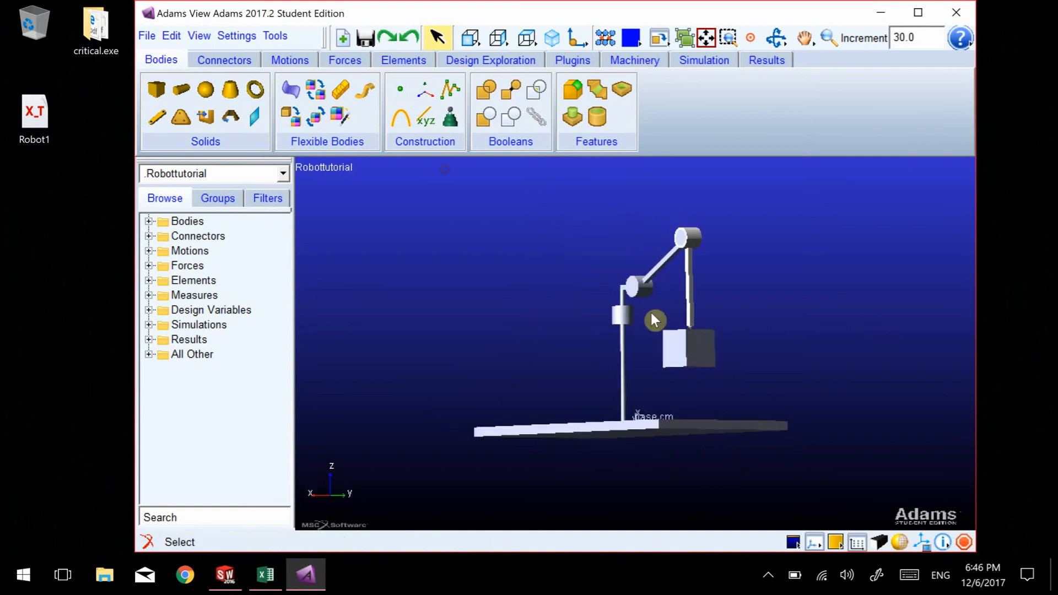
key("r")
left_click_drag(649, 315, 680, 333)
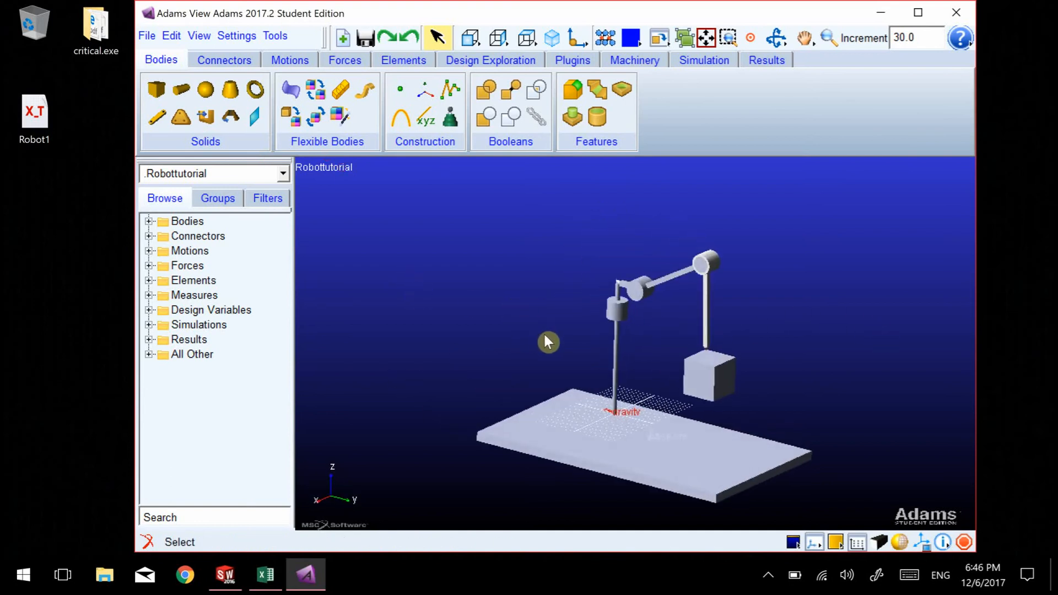
key("z")
left_click_drag(560, 336, 591, 330)
key("r")
key("r")
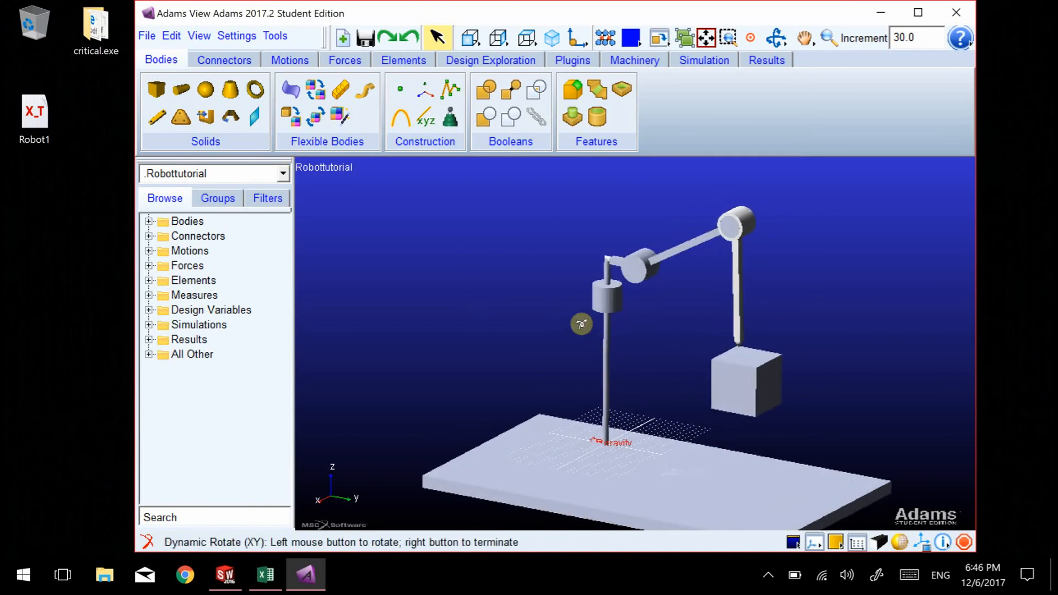
right_click(589, 323)
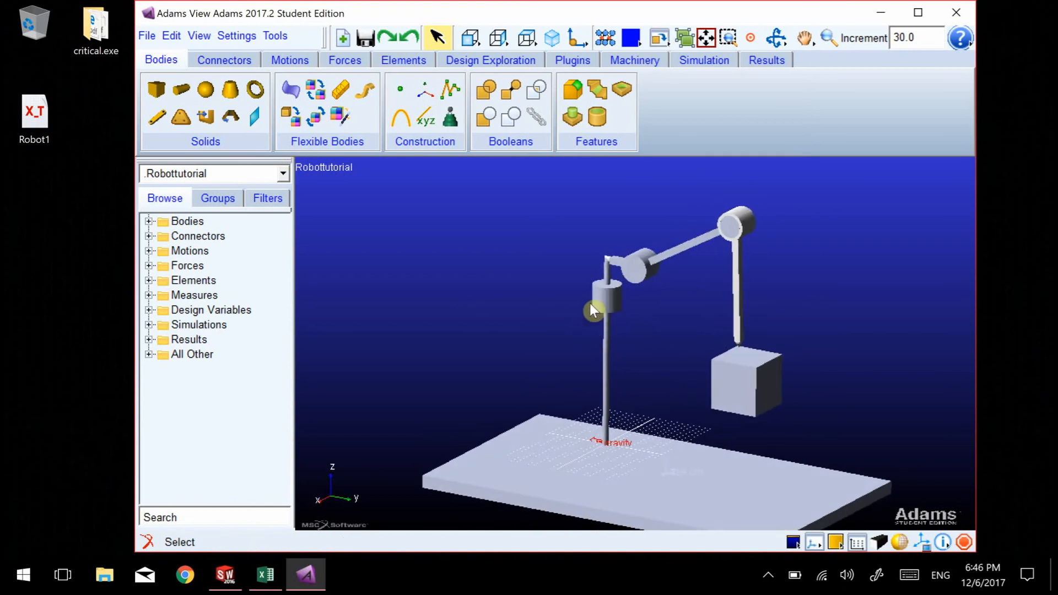
key("t")
left_click_drag(593, 311, 545, 281)
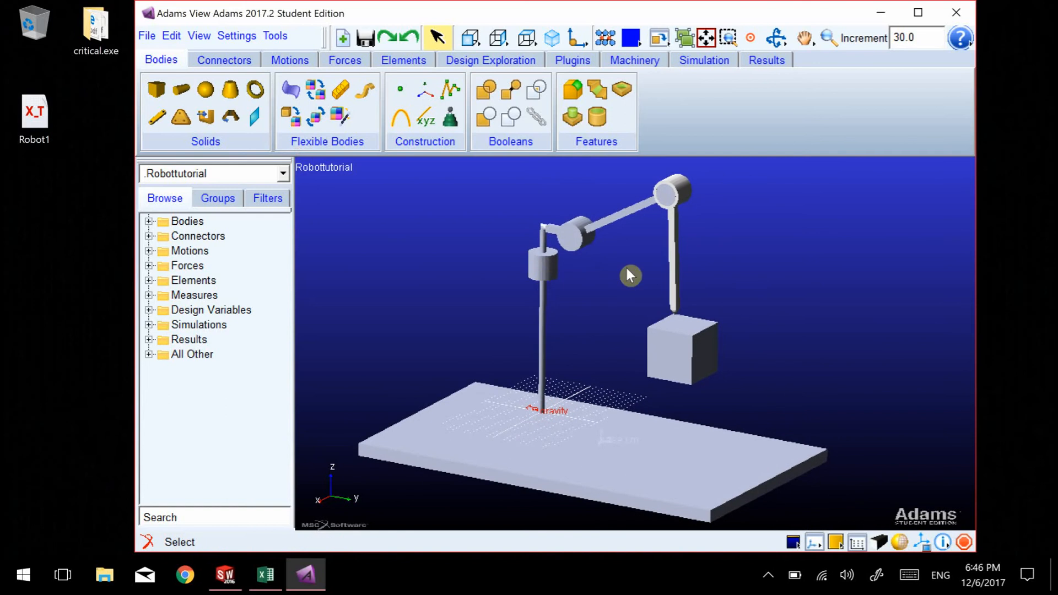
Step: Maximize the Adams View window and expand the L3, L2, L1 and base bodies in the model tree to list their solids
double_click(303, 11)
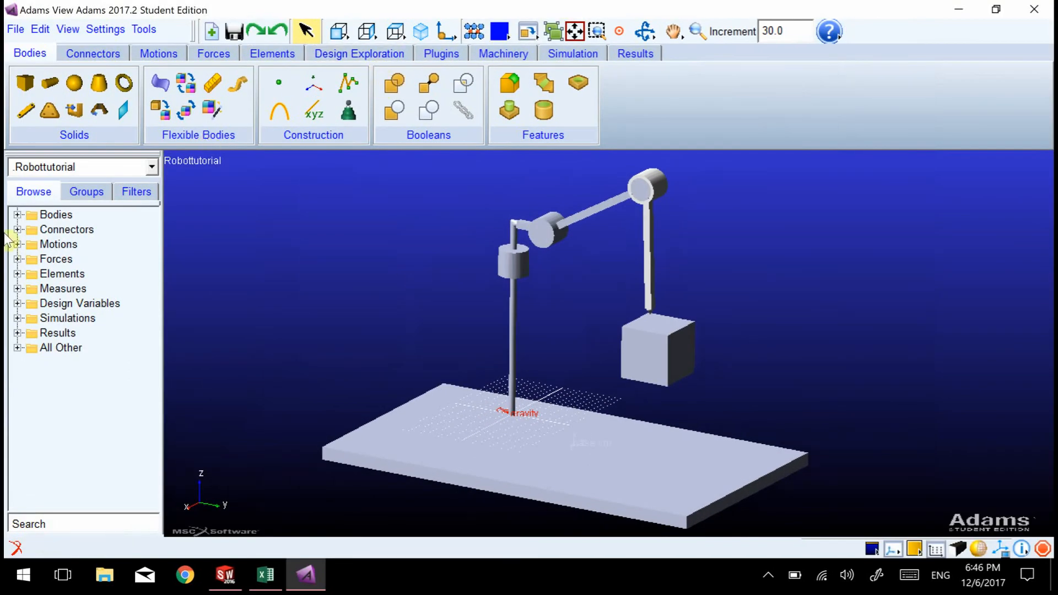
left_click(17, 214)
left_click(34, 229)
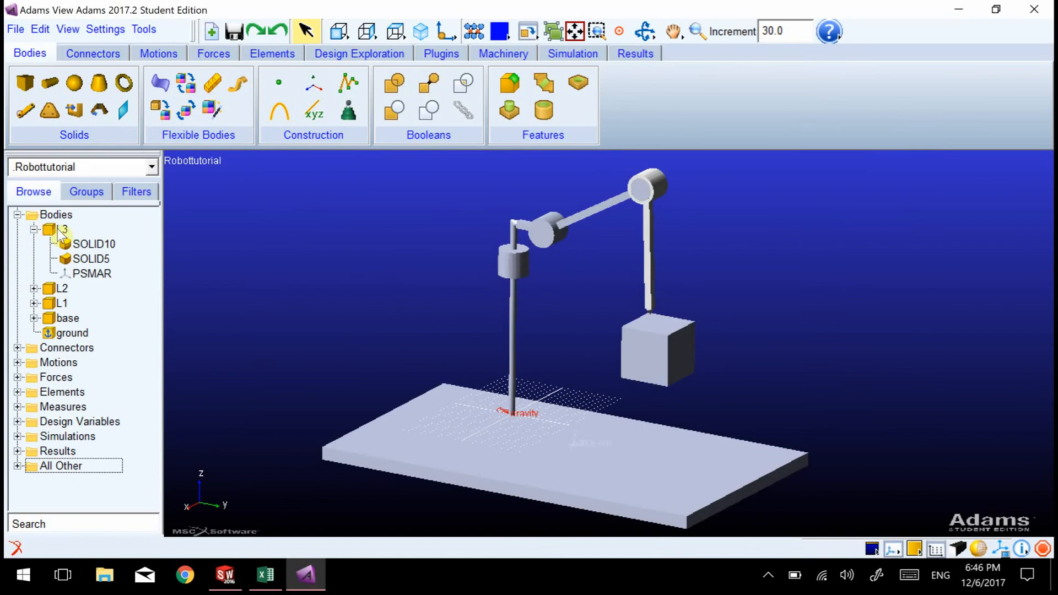
left_click(34, 288)
left_click(33, 348)
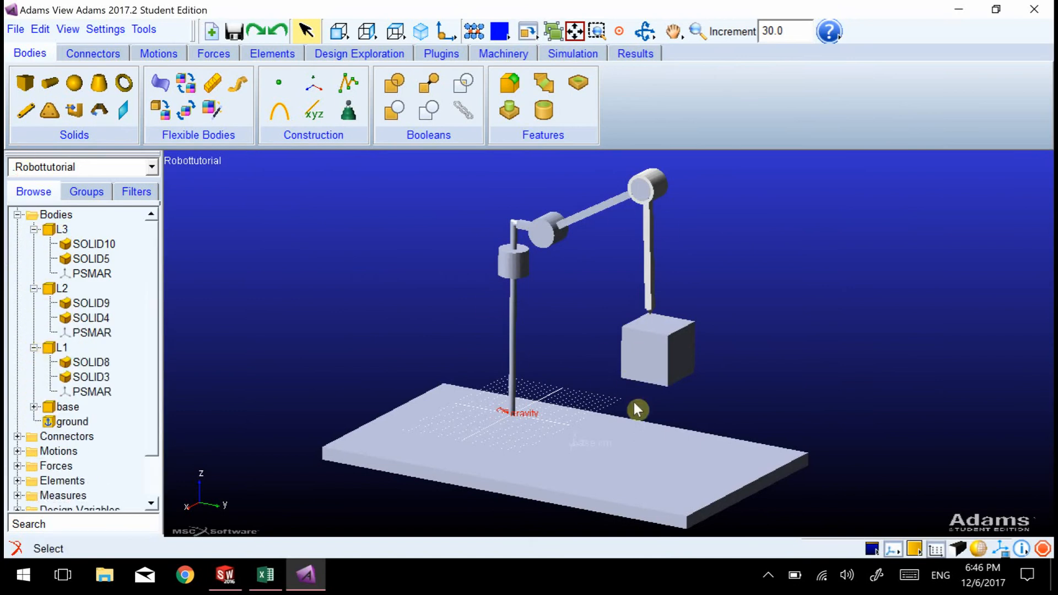
left_click(33, 407)
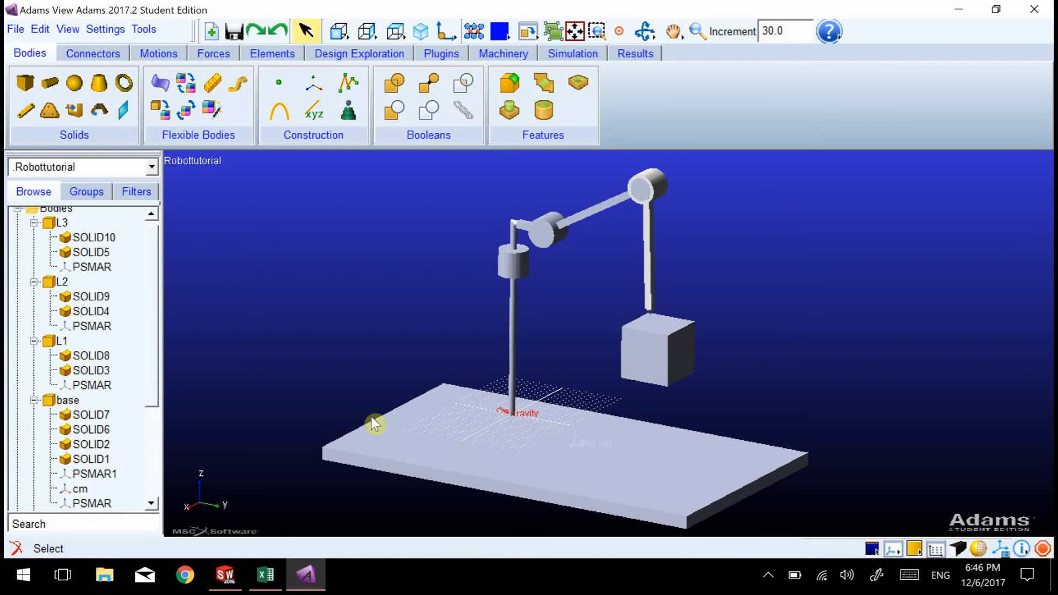
Step: Try to delete SOLID6 and SOLID7 from the base body
right_click(102, 430)
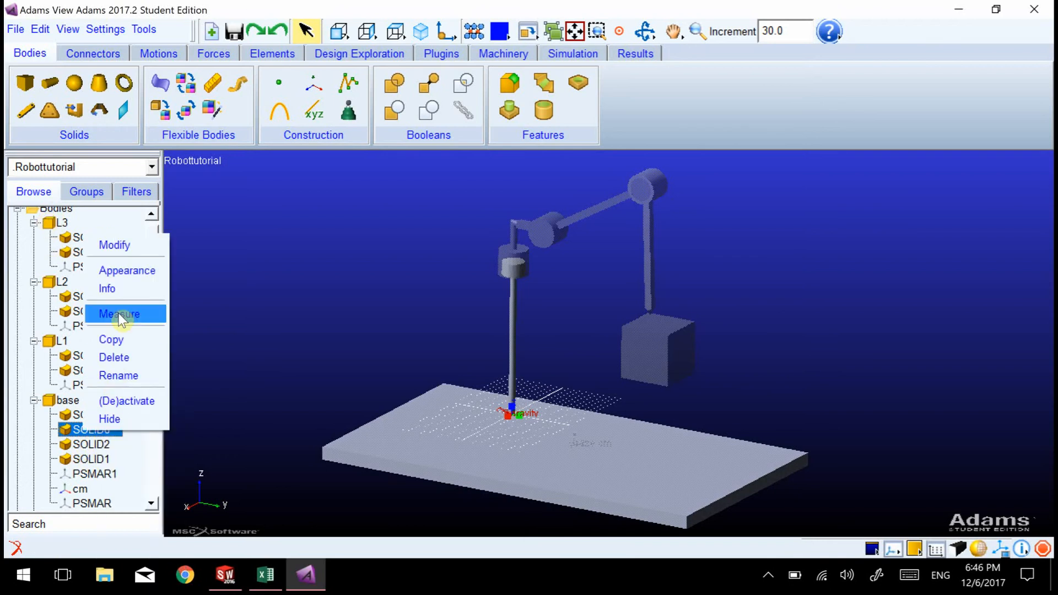
left_click(104, 359)
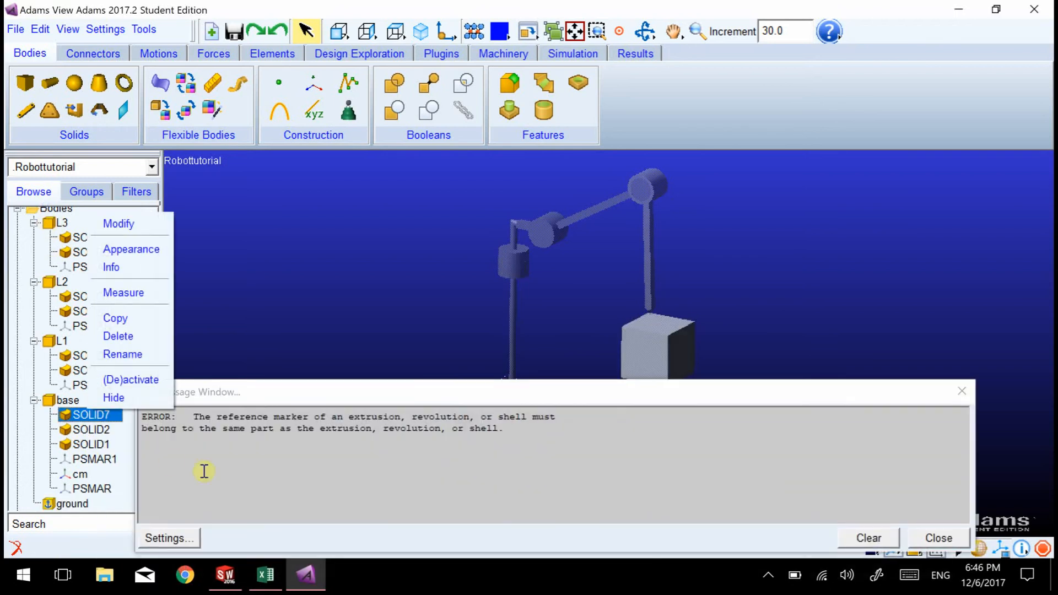
left_click(868, 538)
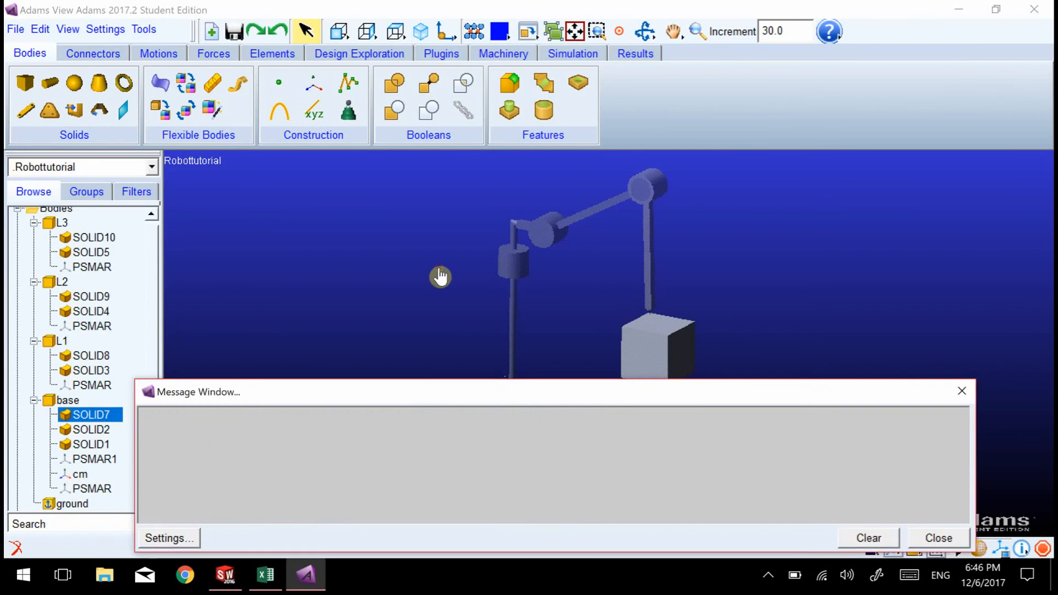
left_click(939, 538)
right_click(106, 416)
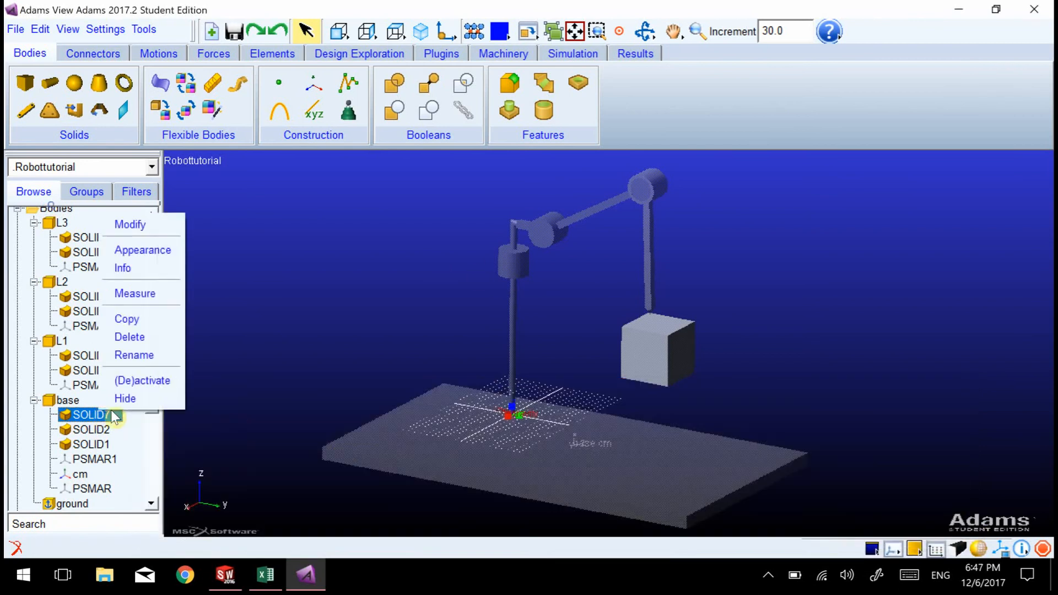
left_click(123, 338)
left_click(929, 543)
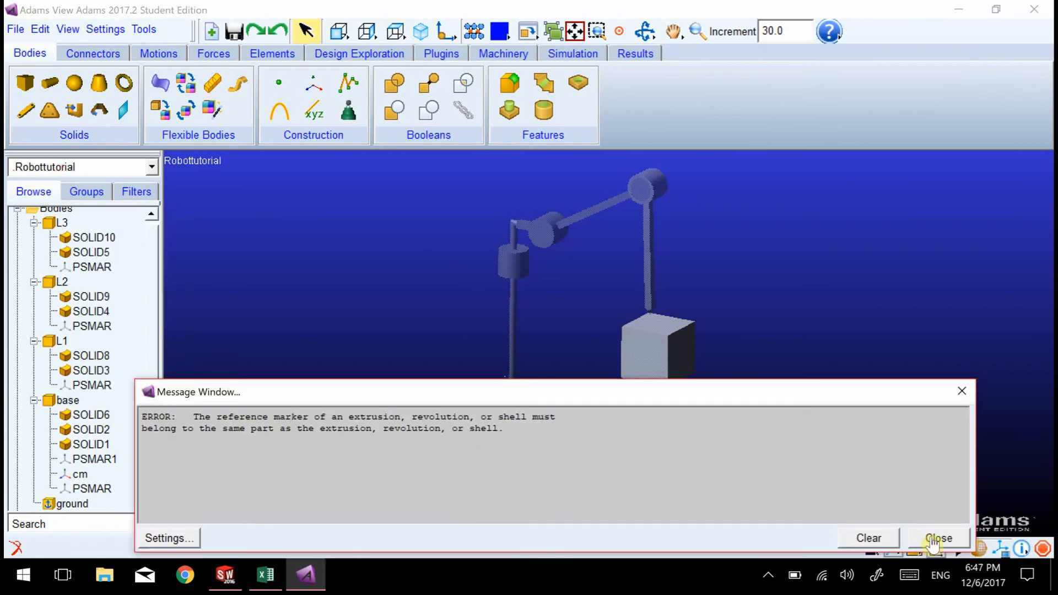
Step: Delete the extra solids SOLID10 from body L3 and SOLID9 from body L2
right_click(89, 238)
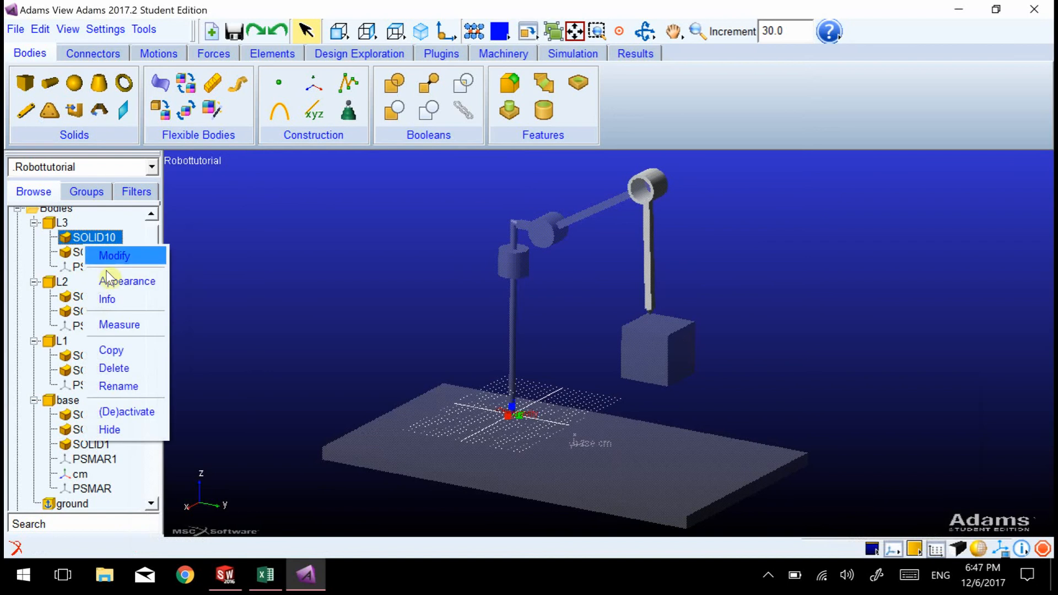
left_click(118, 367)
right_click(90, 282)
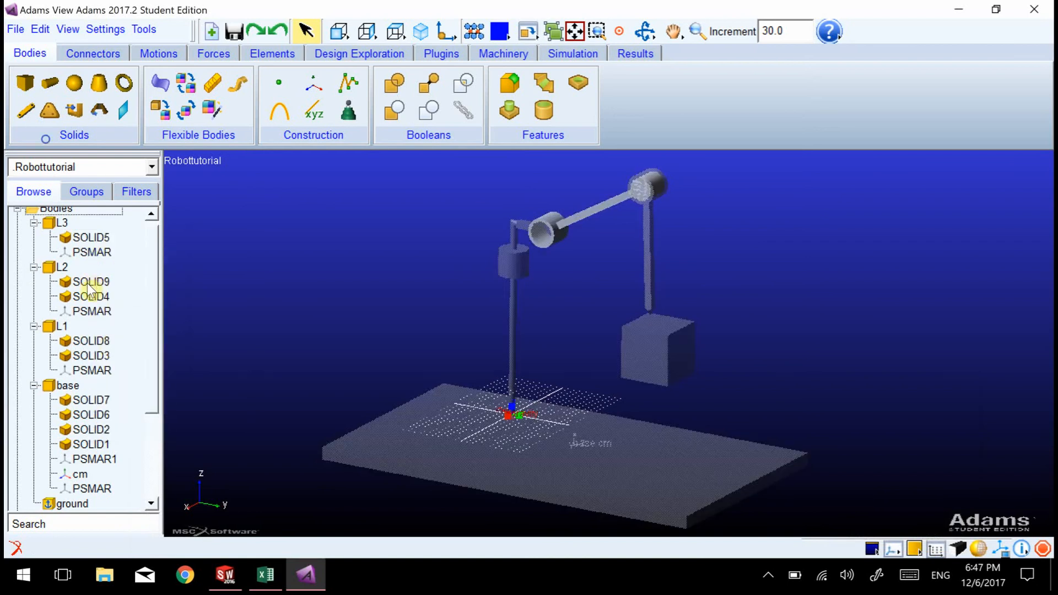
left_click(119, 406)
Step: Try again to delete SOLID7 and SOLID6 from the base body
right_click(88, 386)
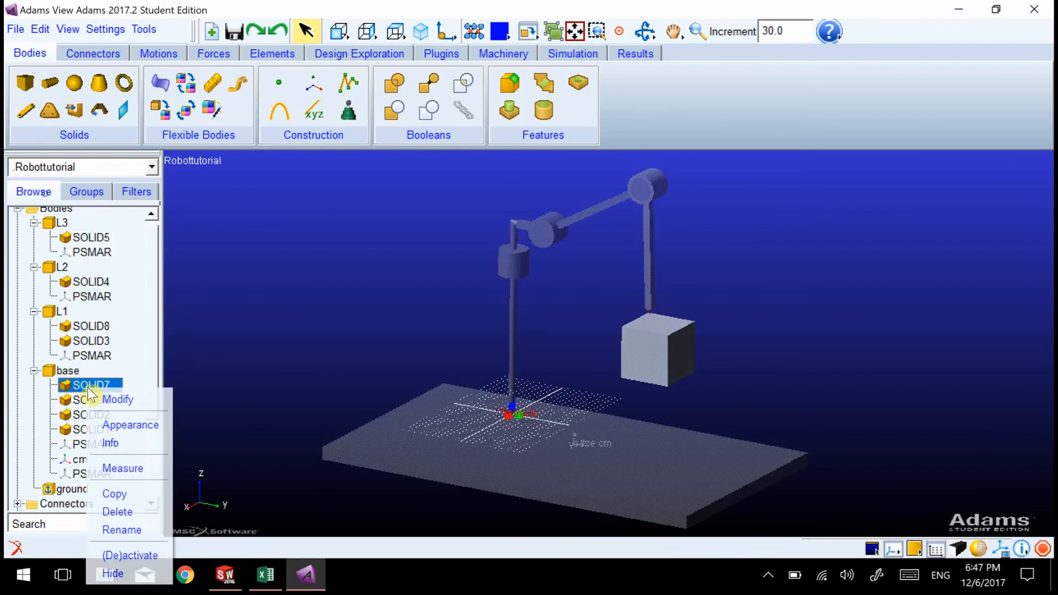
left_click(118, 508)
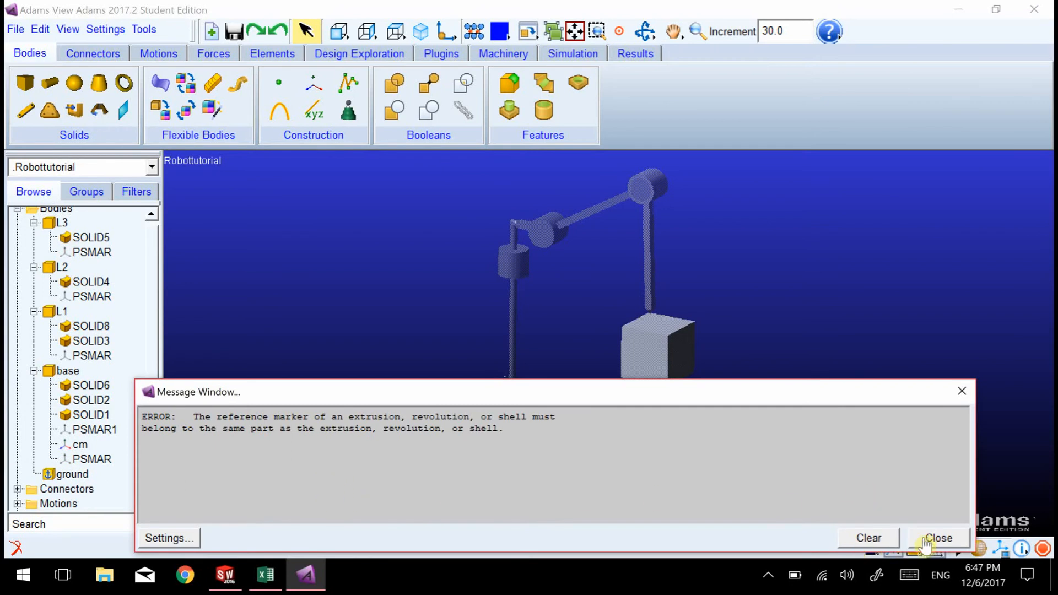
left_click(870, 539)
left_click(937, 538)
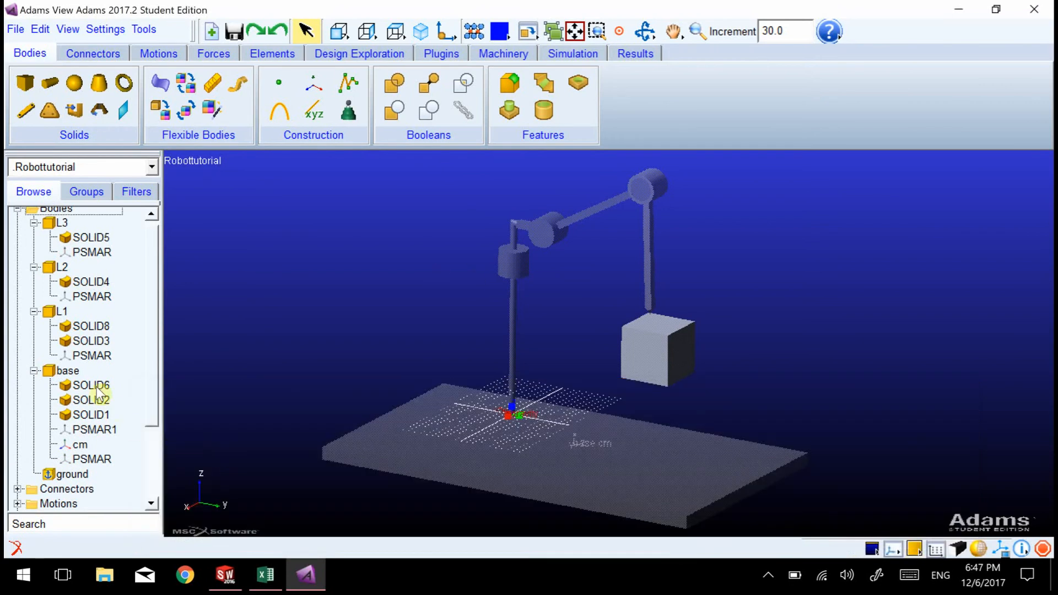
right_click(93, 386)
left_click(131, 510)
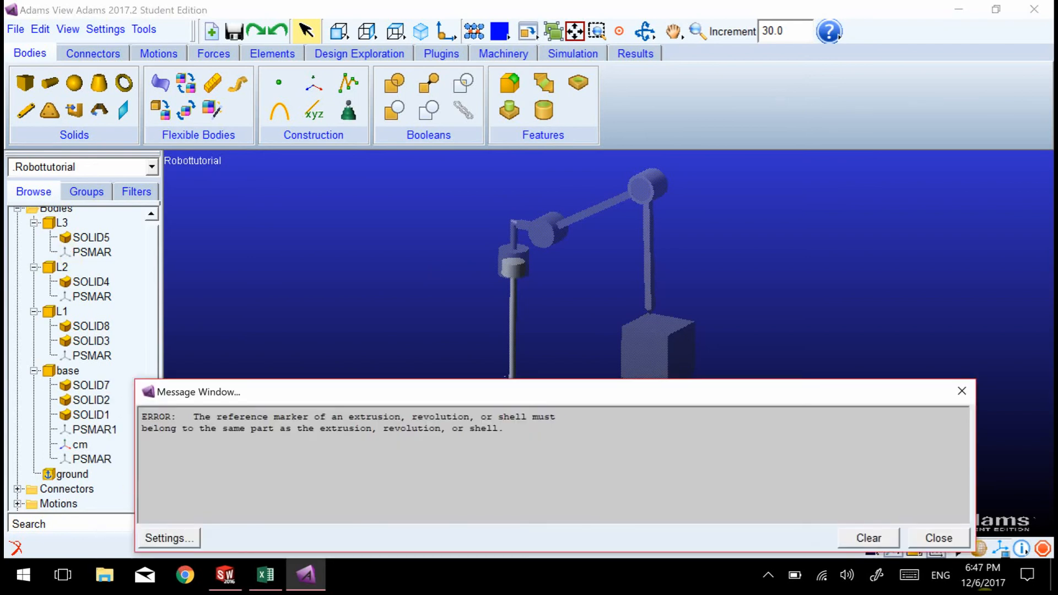
left_click(878, 542)
left_click(957, 538)
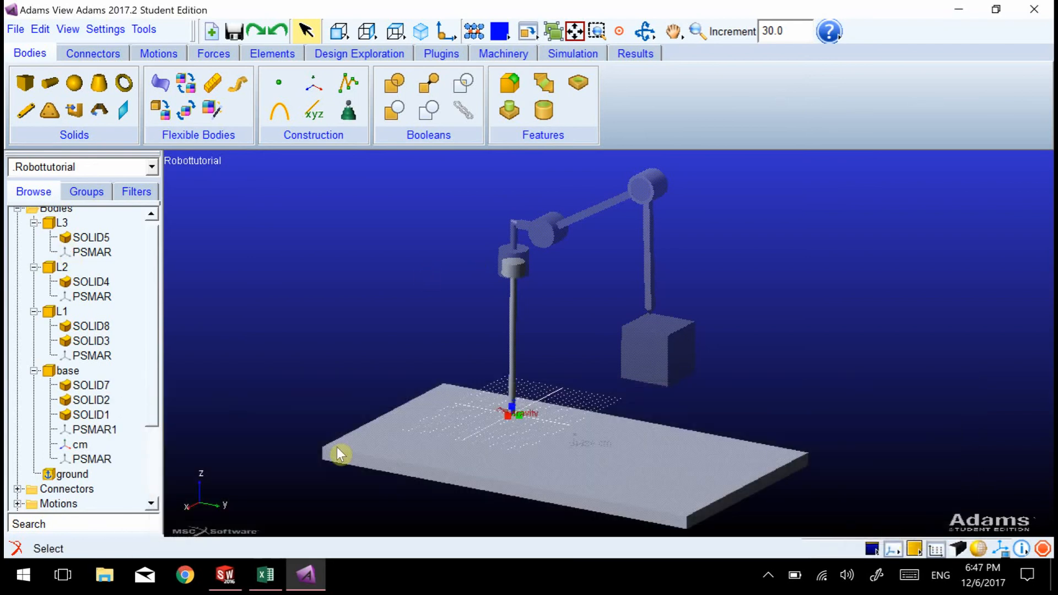
Step: Delete SOLID8 from body L1 and the extra solids SOLID7 and SOLID6 from the base body
right_click(102, 327)
left_click(132, 452)
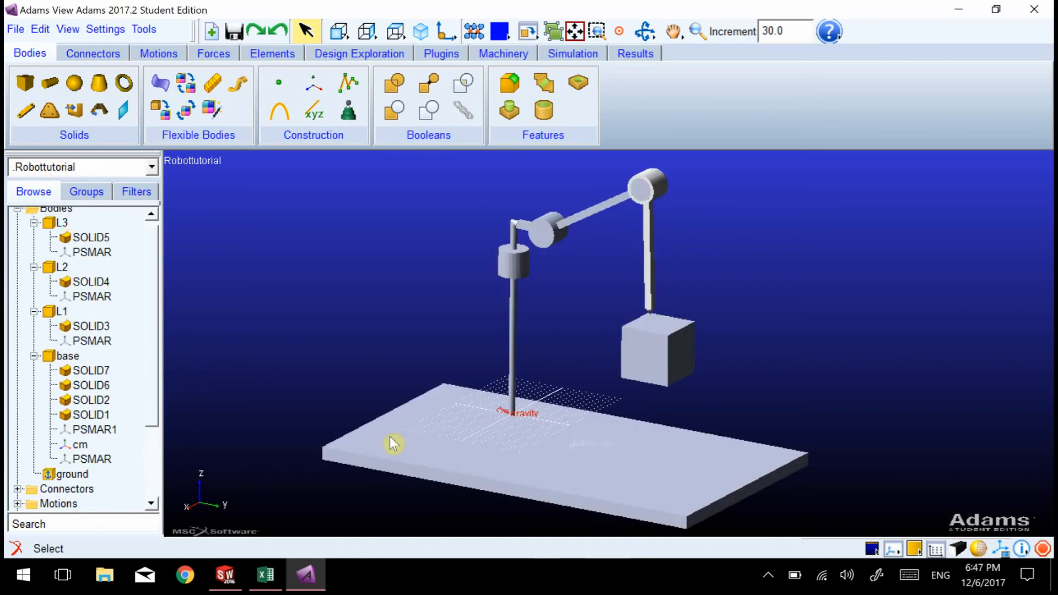
right_click(102, 370)
left_click(130, 486)
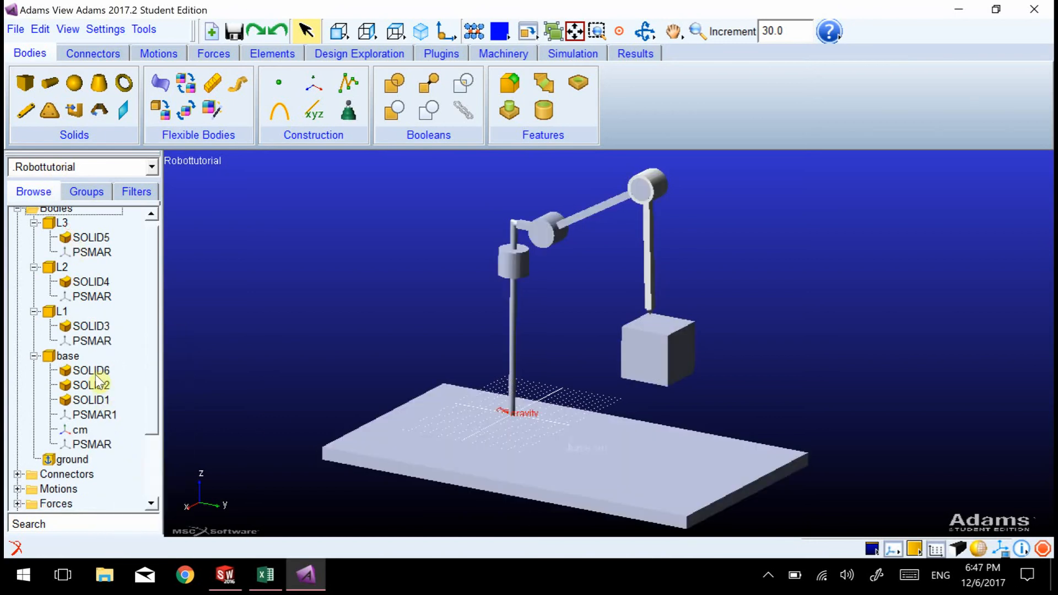
right_click(98, 372)
left_click(130, 488)
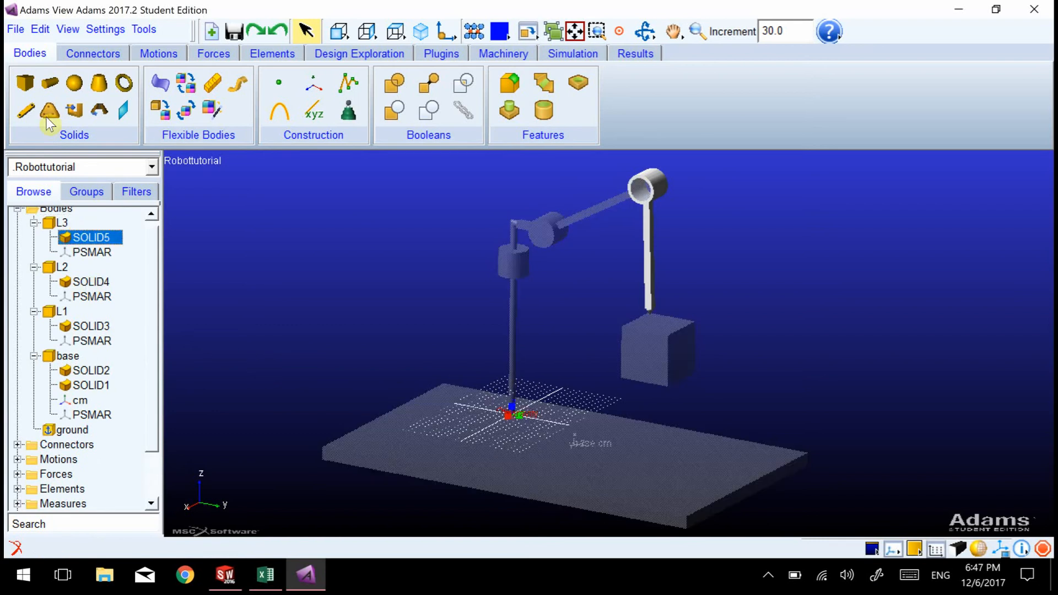
Step: Set the color of SOLID5 in body L3 to Coral
right_click(91, 237)
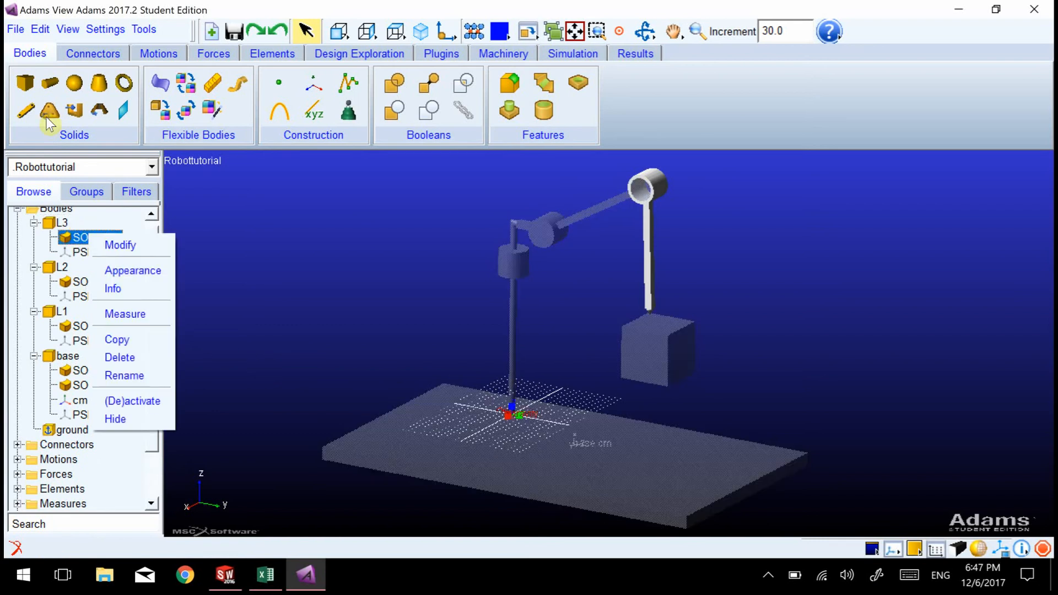
left_click(132, 270)
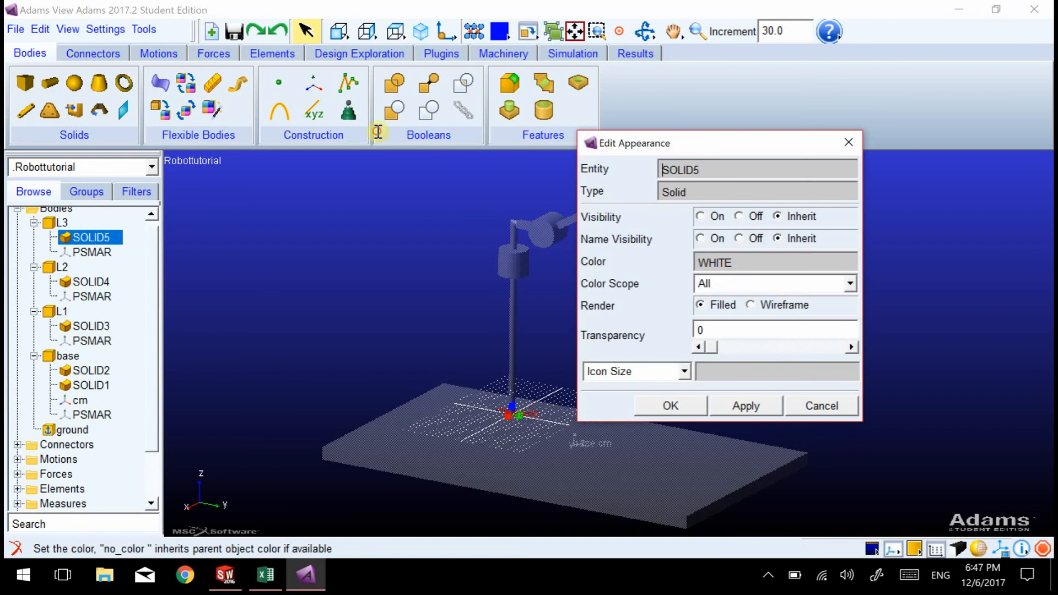
key("BackSpace")
double_click(716, 263)
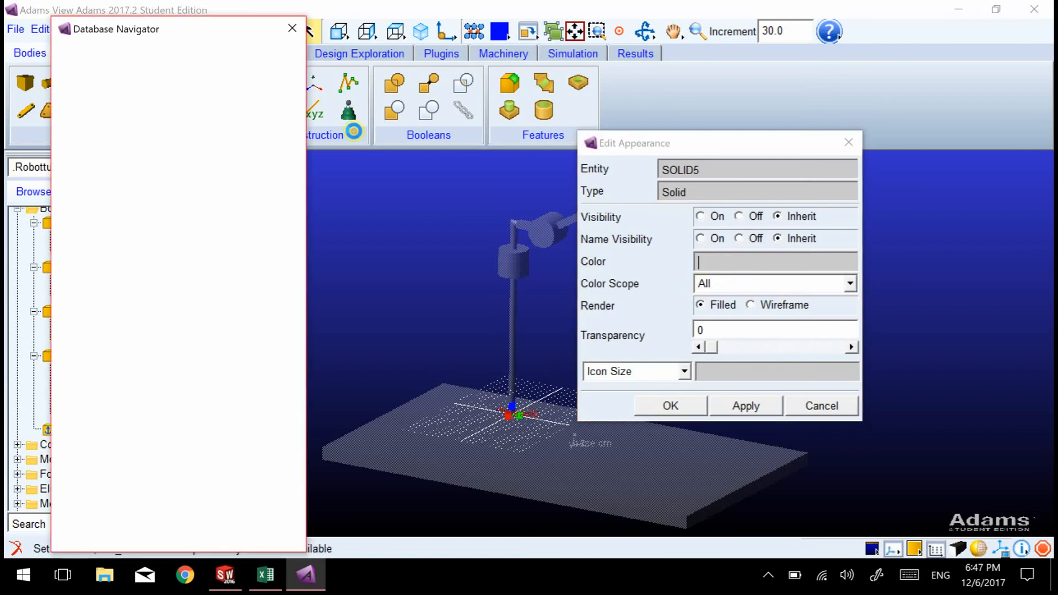
left_click(110, 223)
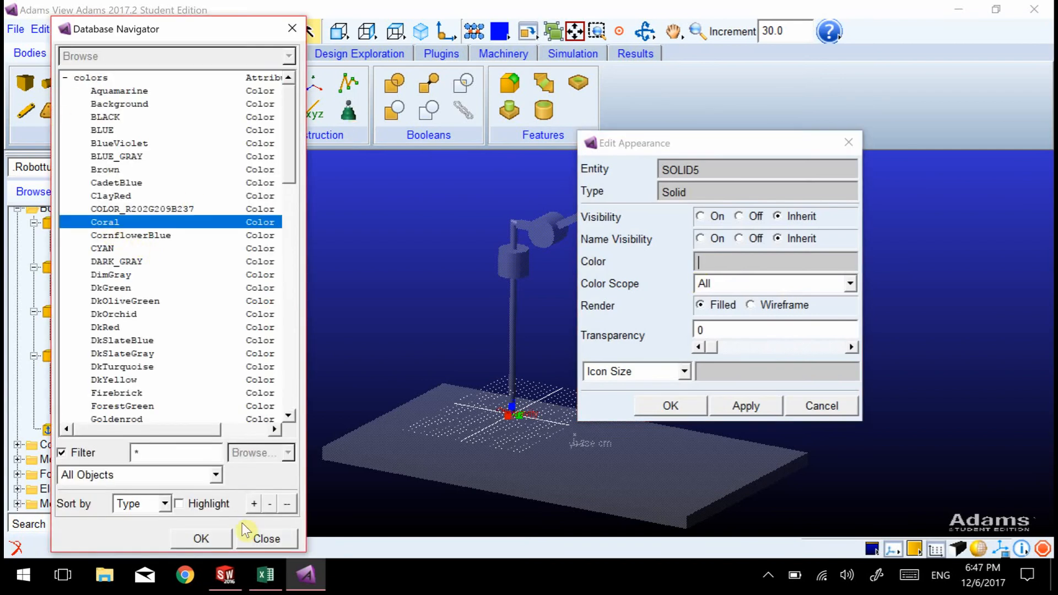
left_click(215, 538)
left_click(771, 409)
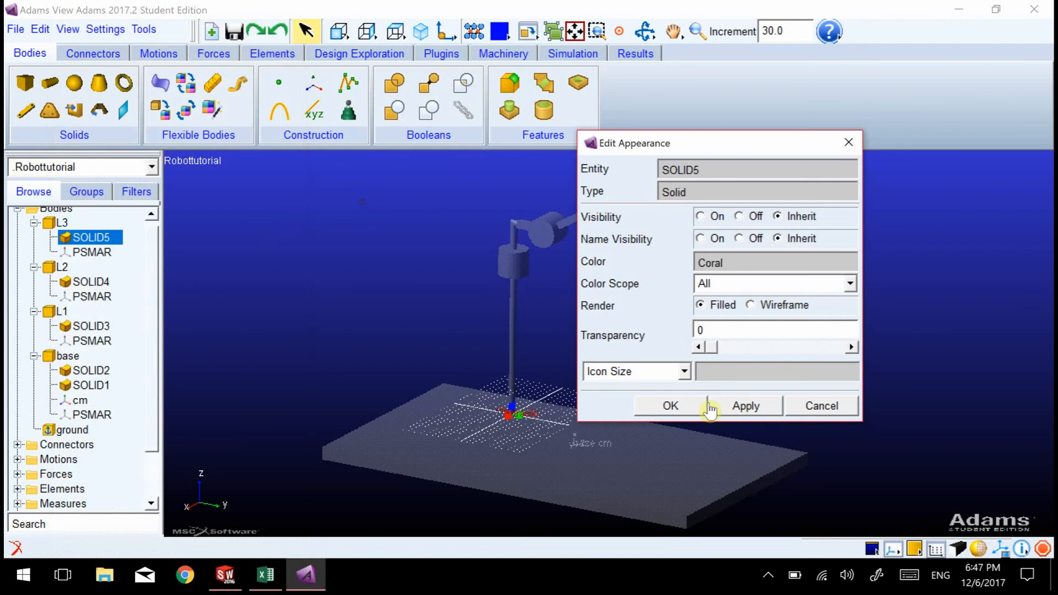
left_click(705, 406)
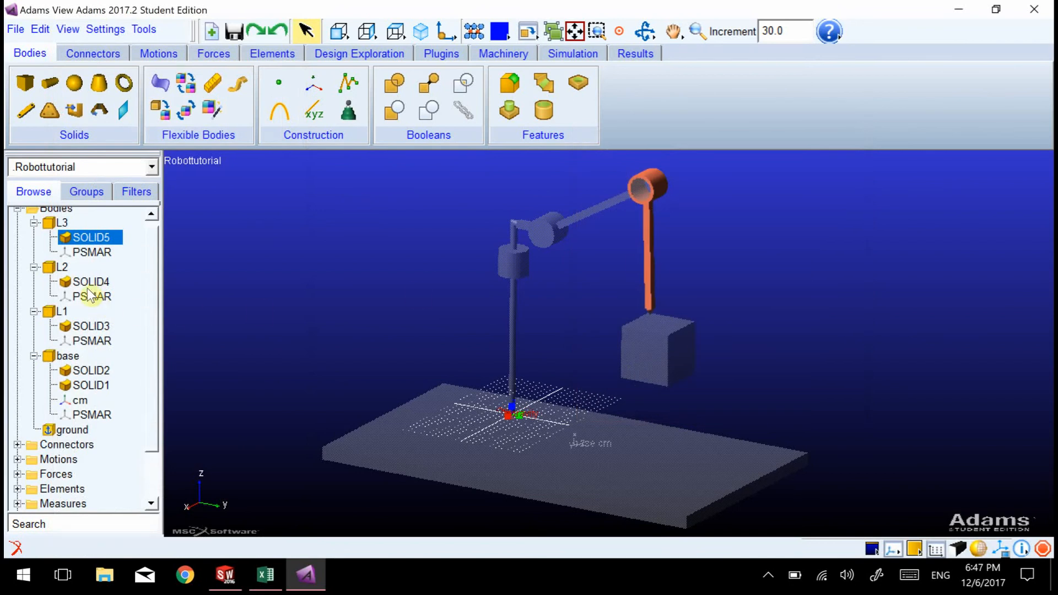
Step: Set the color of SOLID3 in body L1 to CYAN
right_click(83, 328)
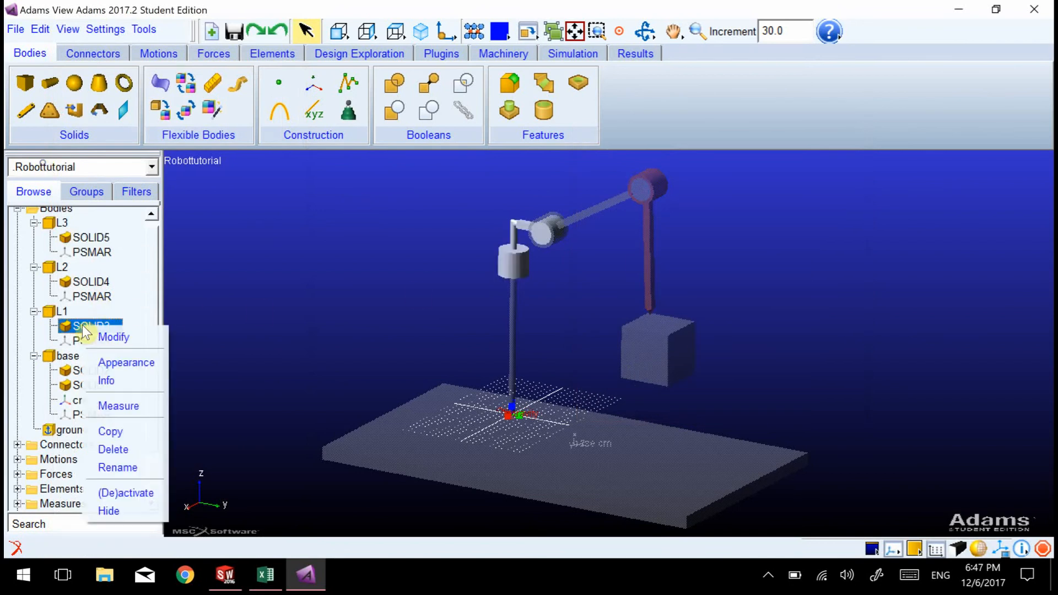
left_click(110, 360)
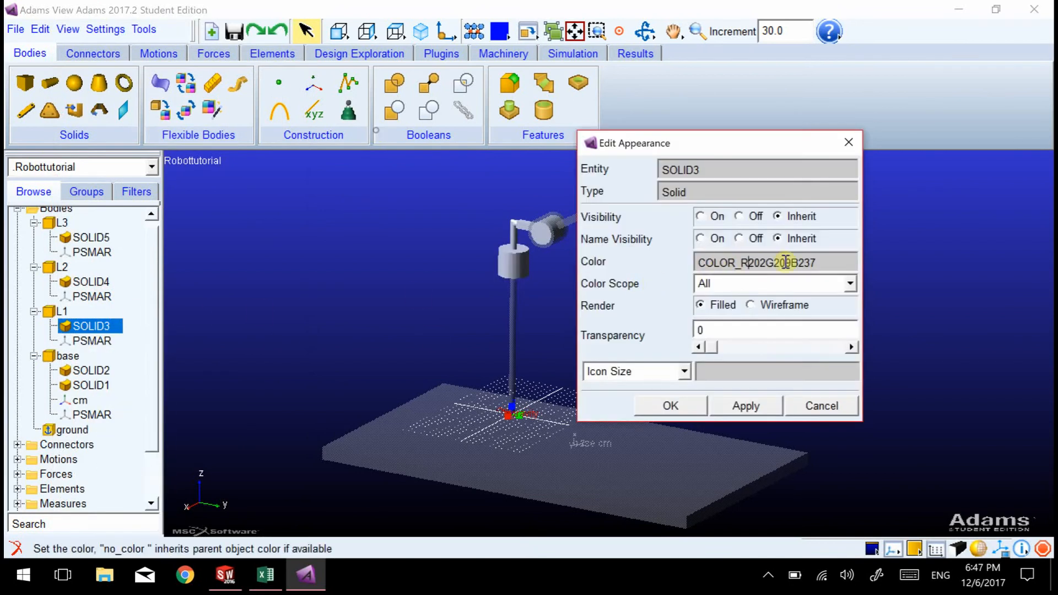
left_click(813, 261)
key("shift+Home")
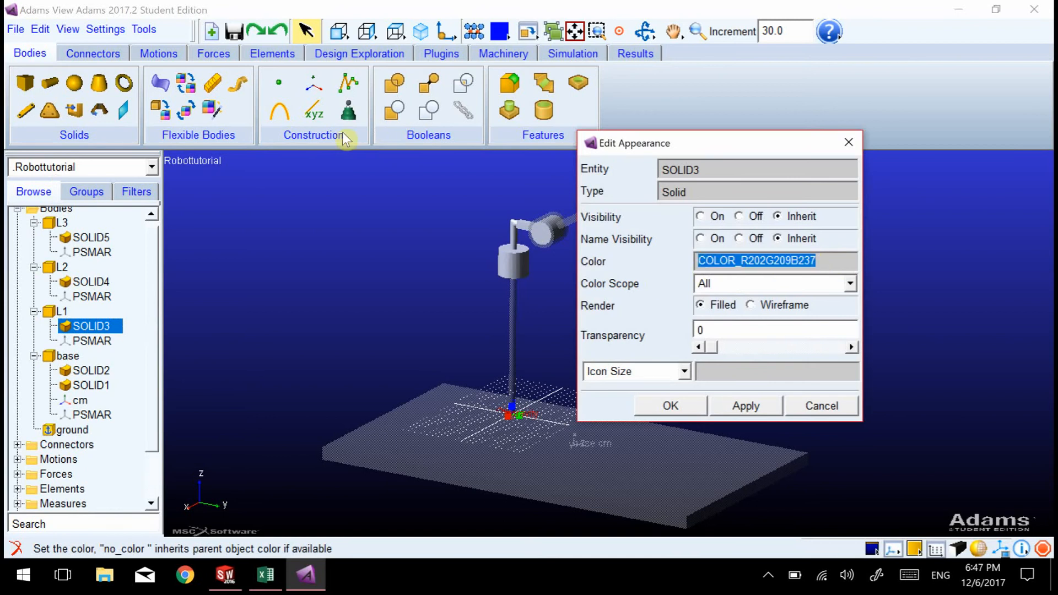
key("BackSpace")
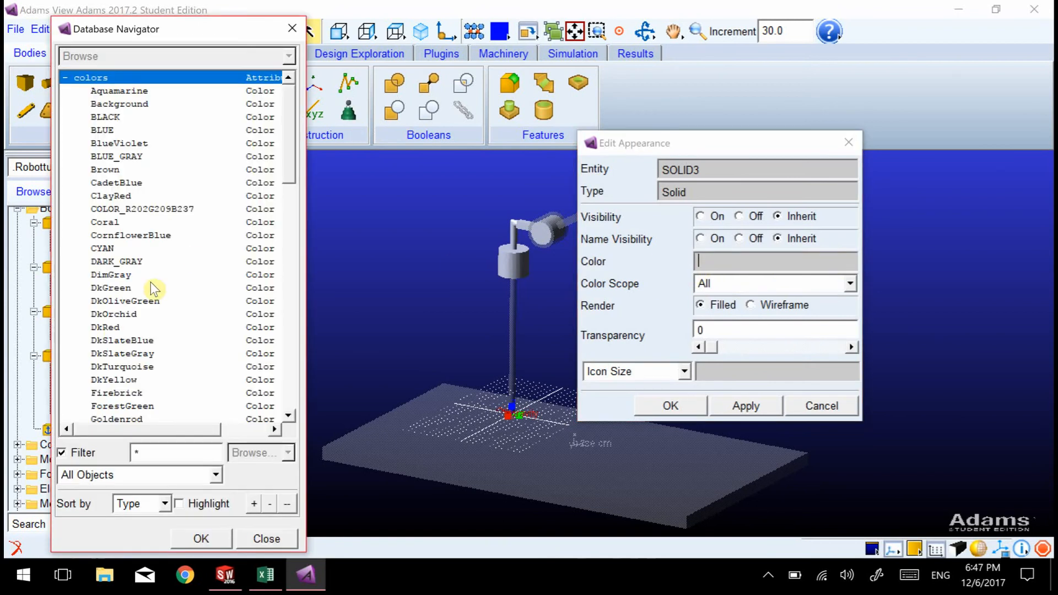
left_click(110, 248)
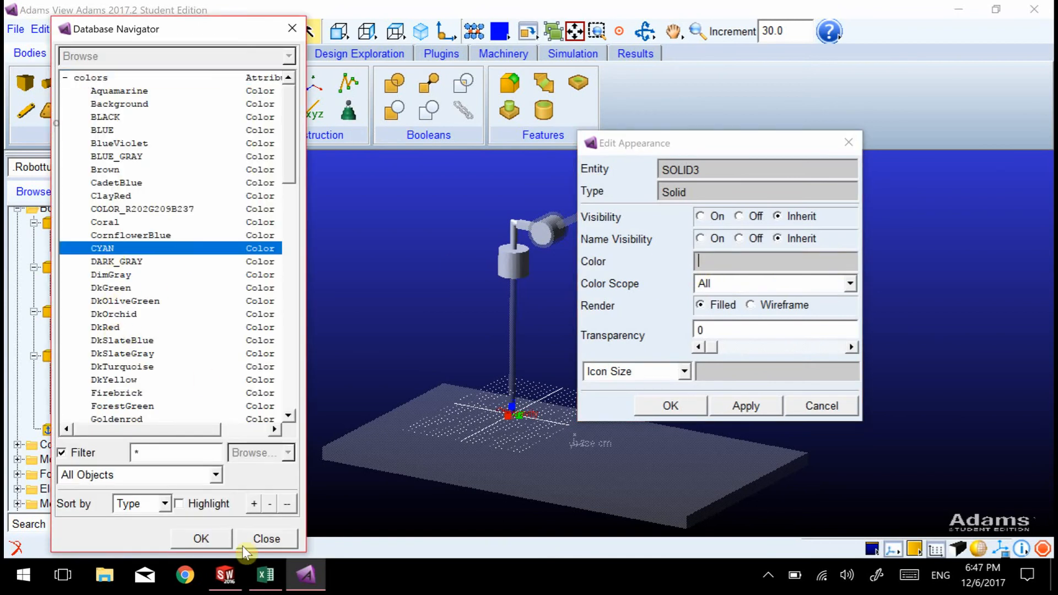
left_click(201, 538)
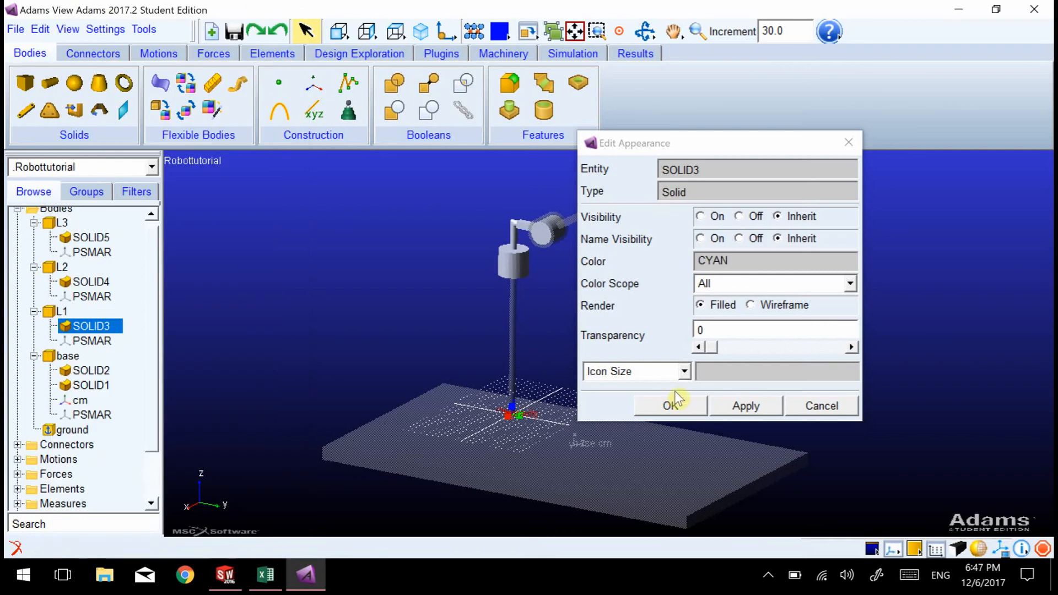
left_click(670, 405)
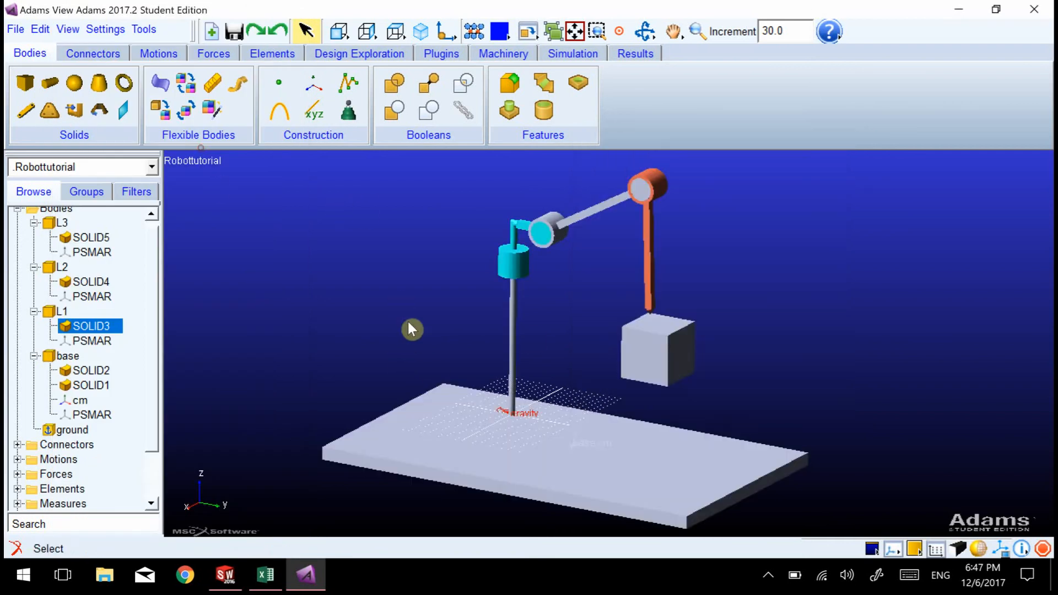
Step: Examine the gravity arrow's direction at the foot of the robot's column
mouse_move(439, 345)
middle_mouse_down()
mouse_move(455, 328)
mouse_move(524, 333)
mouse_move(432, 333)
mouse_move(439, 317)
mouse_move(448, 349)
mouse_move(449, 303)
mouse_move(461, 357)
mouse_move(456, 335)
middle_mouse_up()
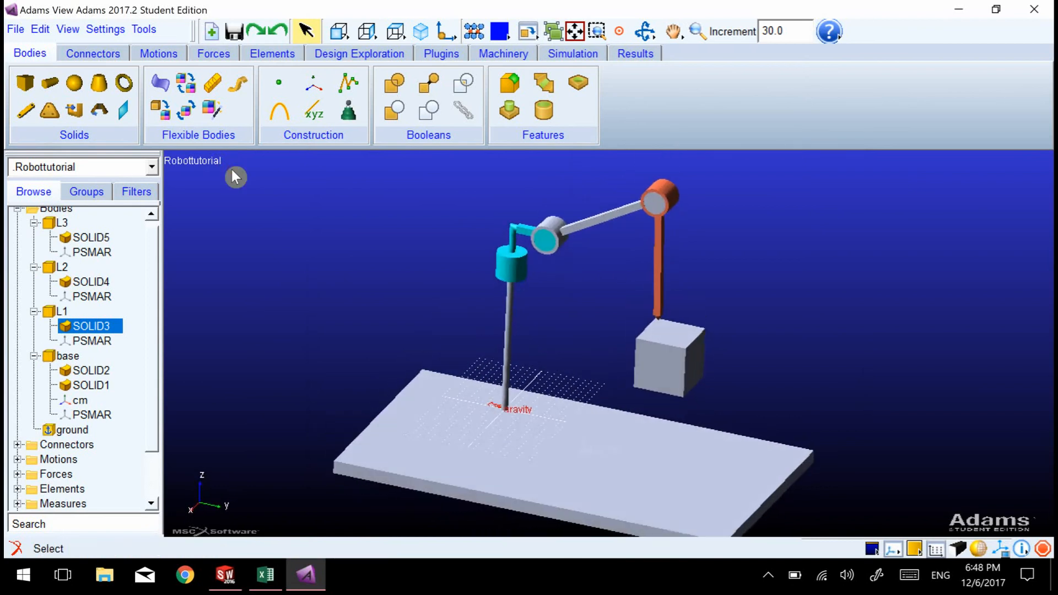
key("r")
left_click_drag(506, 438, 505, 373)
key("z")
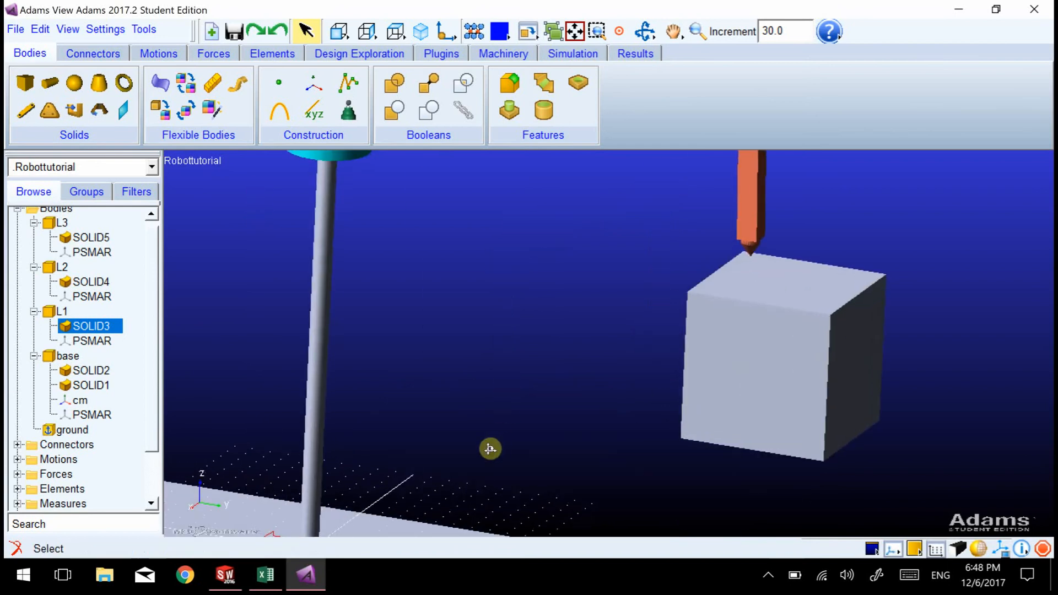
key("t")
left_click_drag(491, 449, 594, 348)
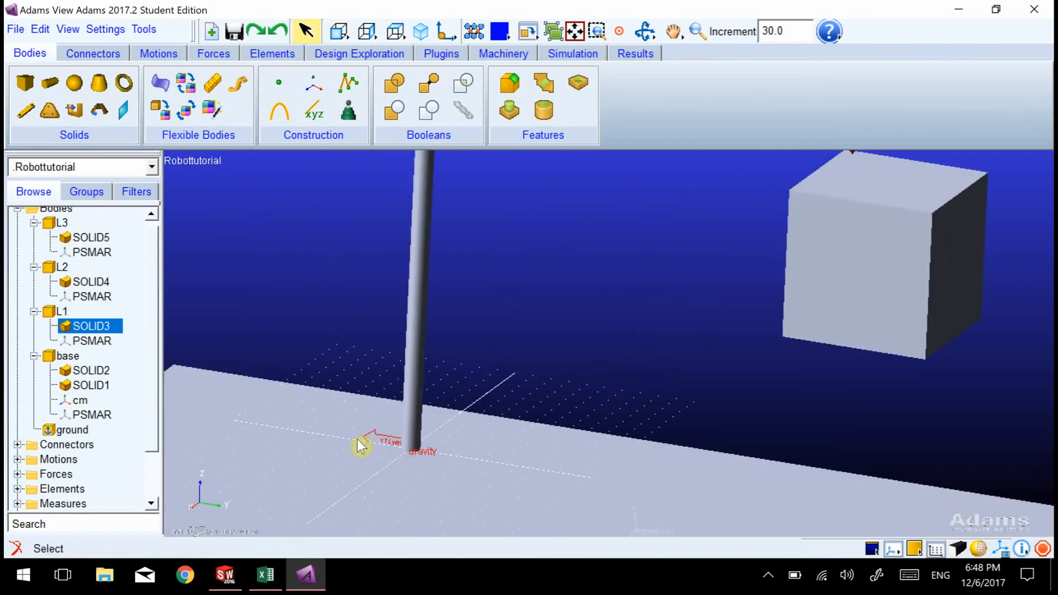
key("z")
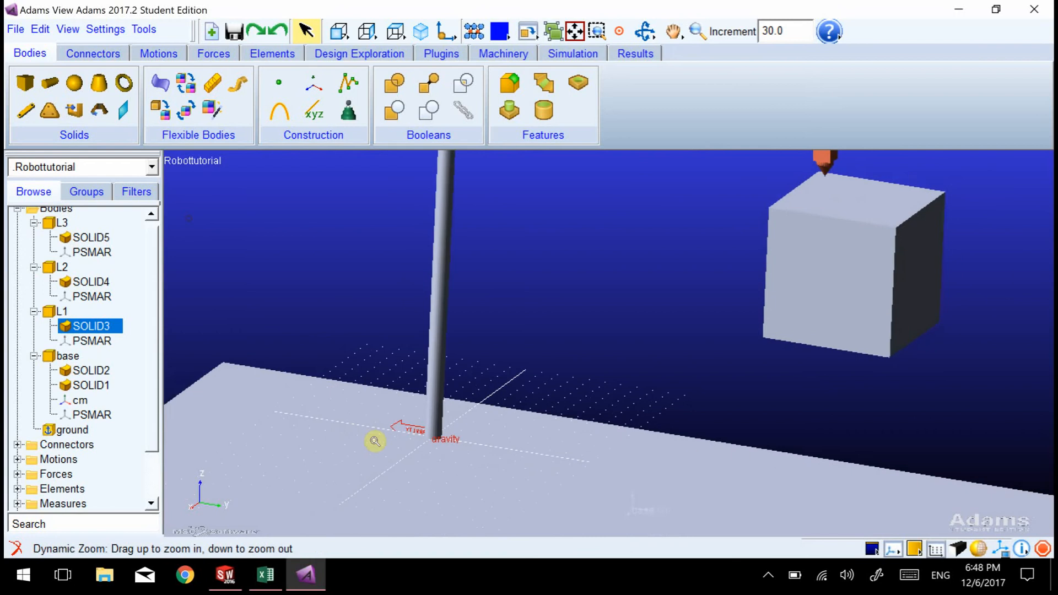
left_click_drag(374, 437, 389, 461)
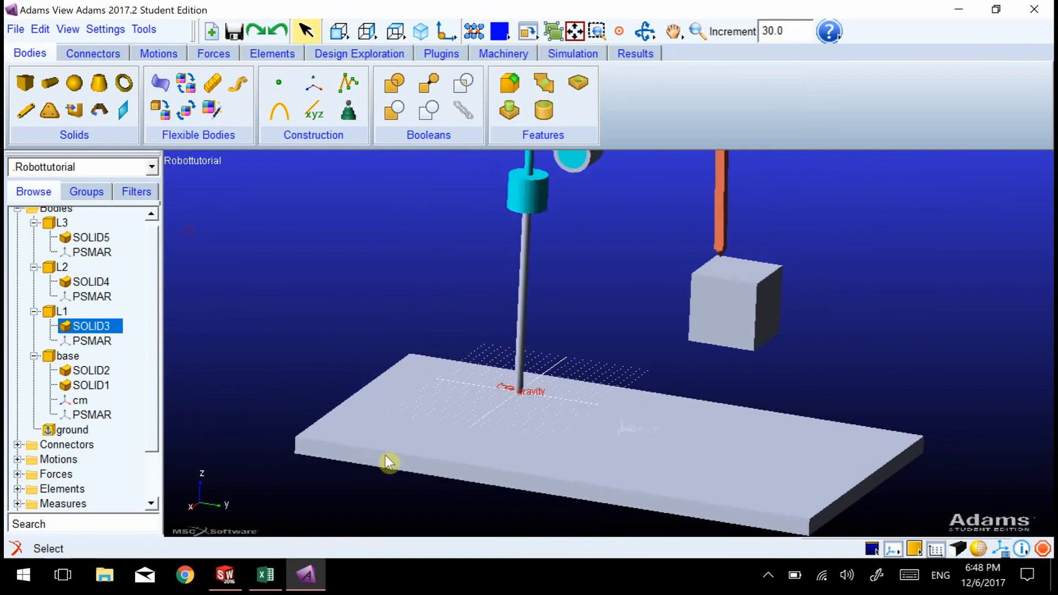
Step: Redirect gravity along negative Z by setting its Z component to -9806.65 and its Y component to 0
left_click(106, 29)
left_click(115, 123)
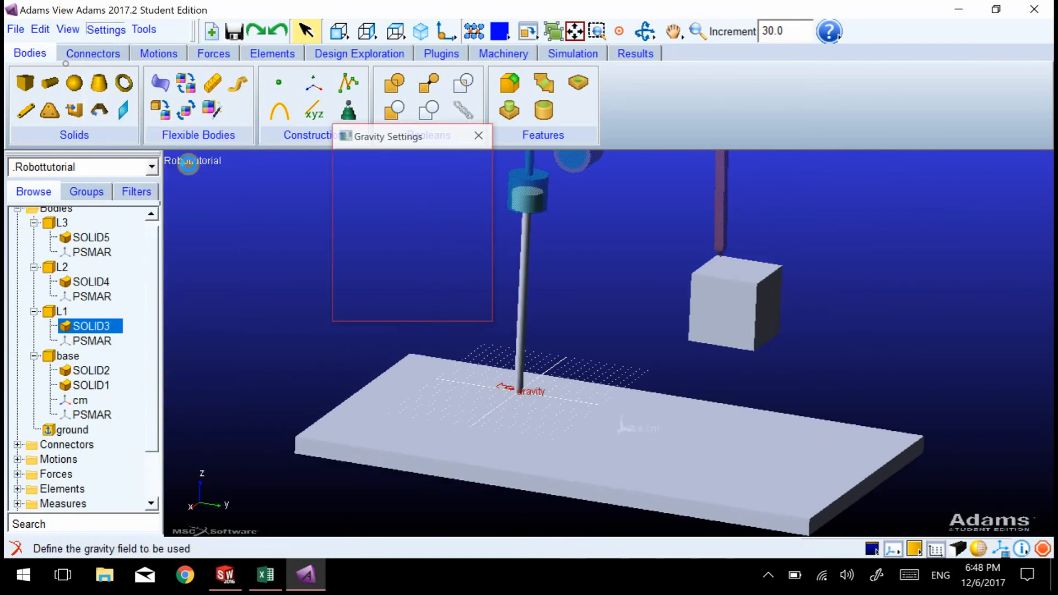
double_click(386, 211)
key("ctrl+c")
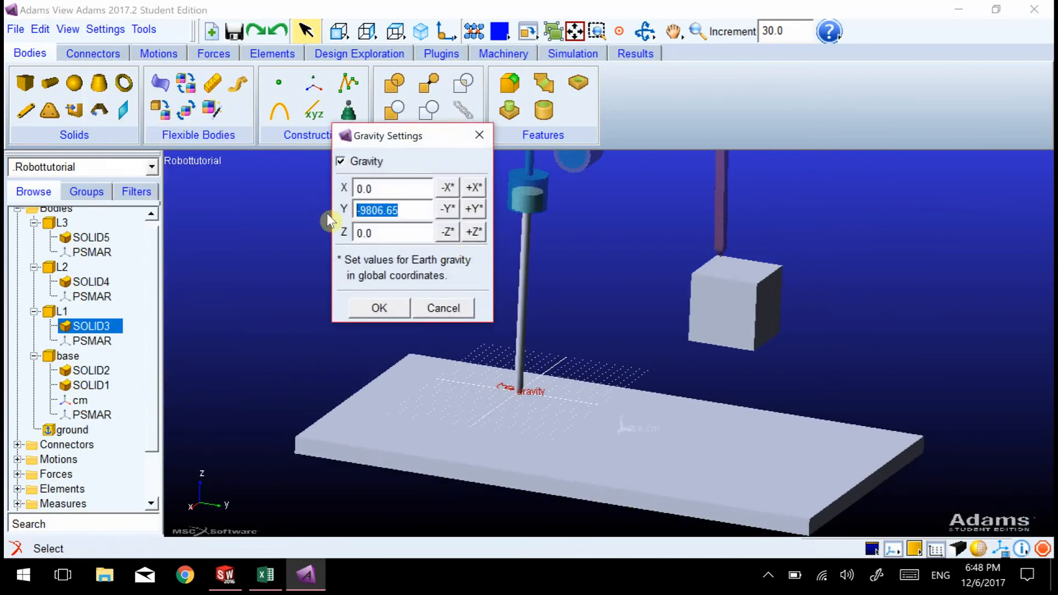
left_click_drag(382, 233, 343, 241)
key("ctrl+v")
left_click_drag(398, 211, 349, 212)
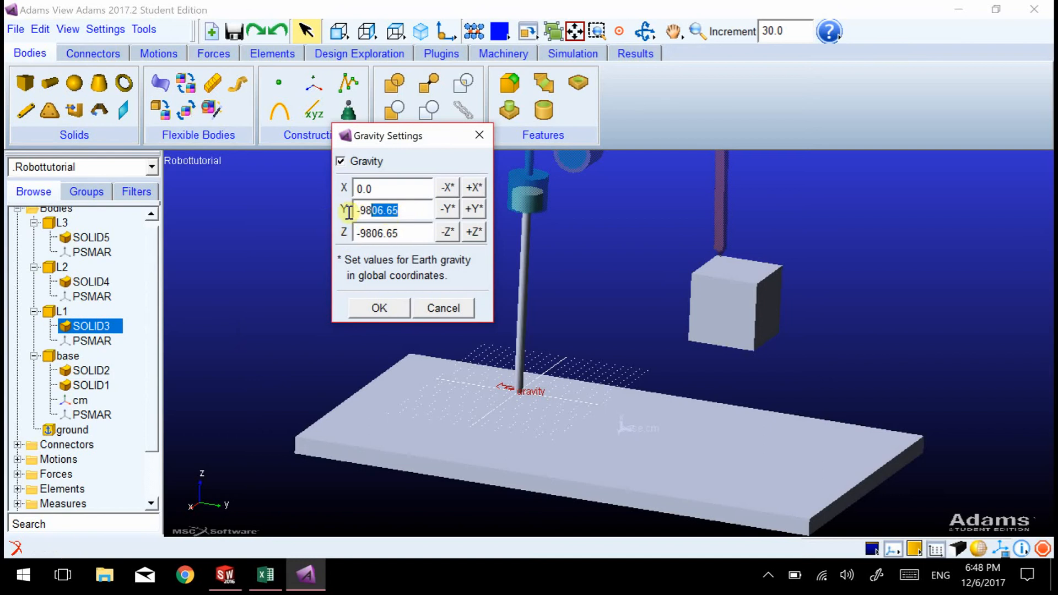
type("0")
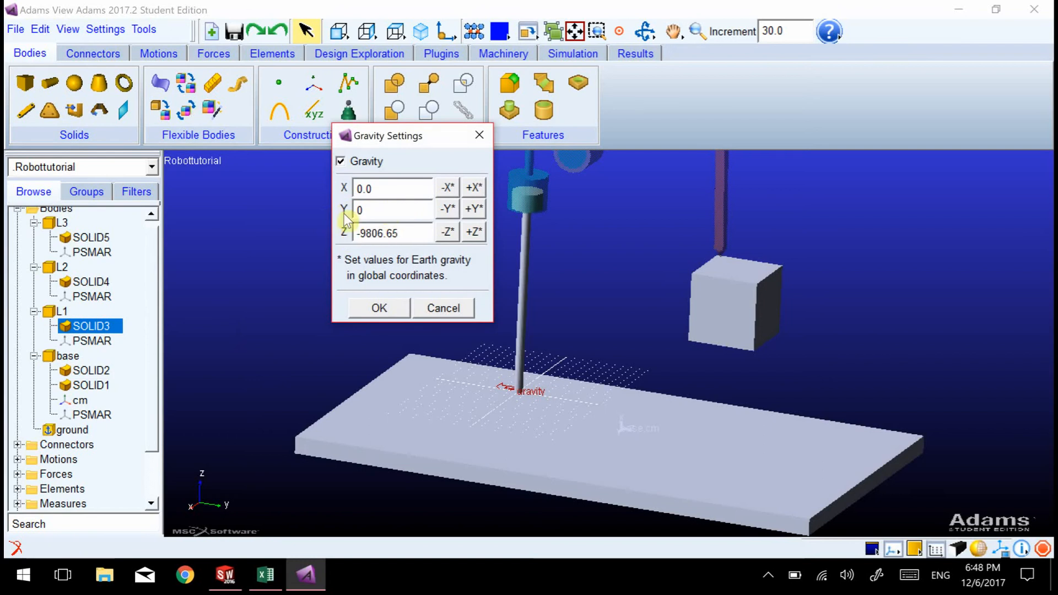
left_click(379, 307)
Step: Inspect the gravity arrow from below and above the base plate to check its new direction
key("z")
left_click_drag(459, 422, 466, 375)
key("r")
left_click_drag(435, 496, 495, 472)
key("z")
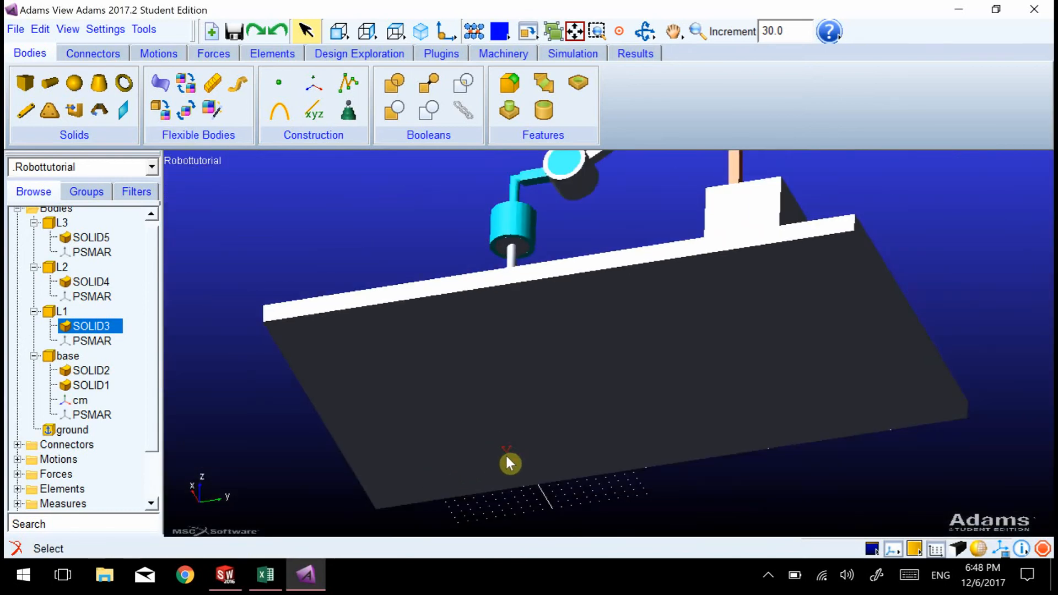
key("r")
left_click_drag(503, 449, 255, 241)
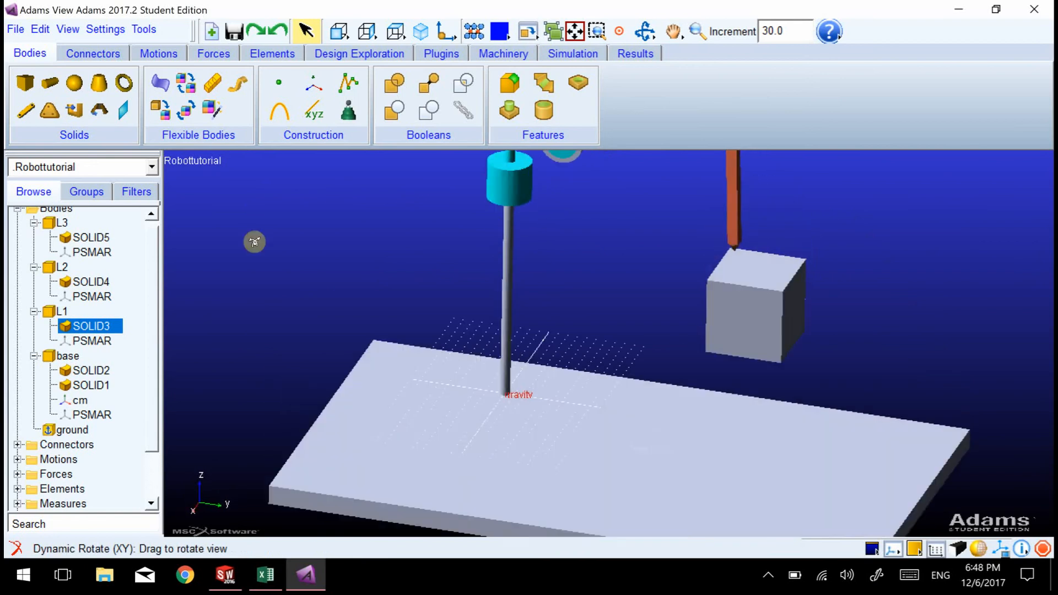
key("z")
left_click_drag(543, 425, 551, 433)
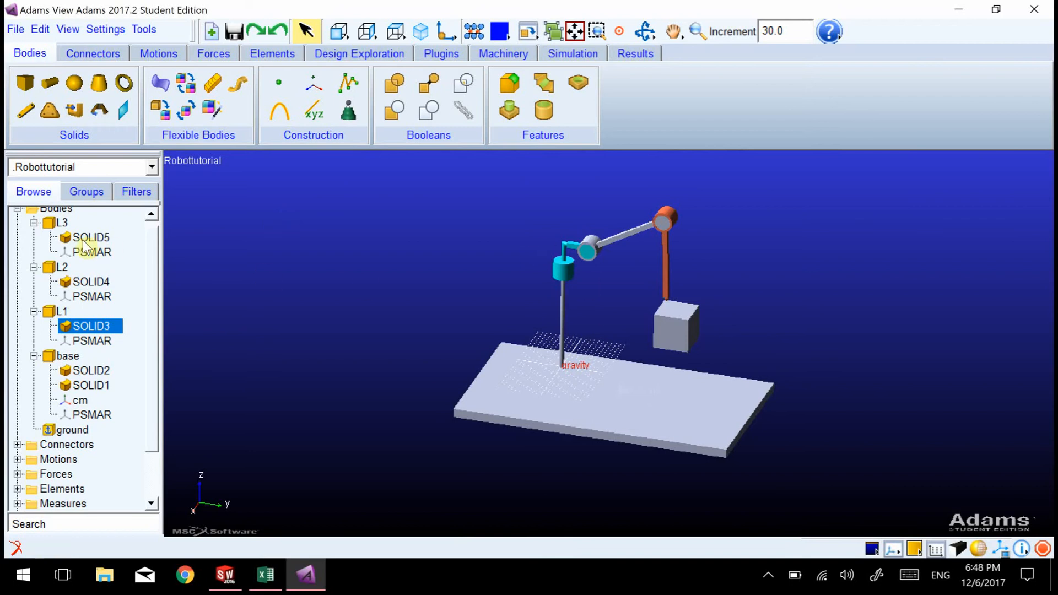
Step: Define the base body's mass by Geometry and Material Type with aluminum as the material
scroll(149, 252, "up", 1)
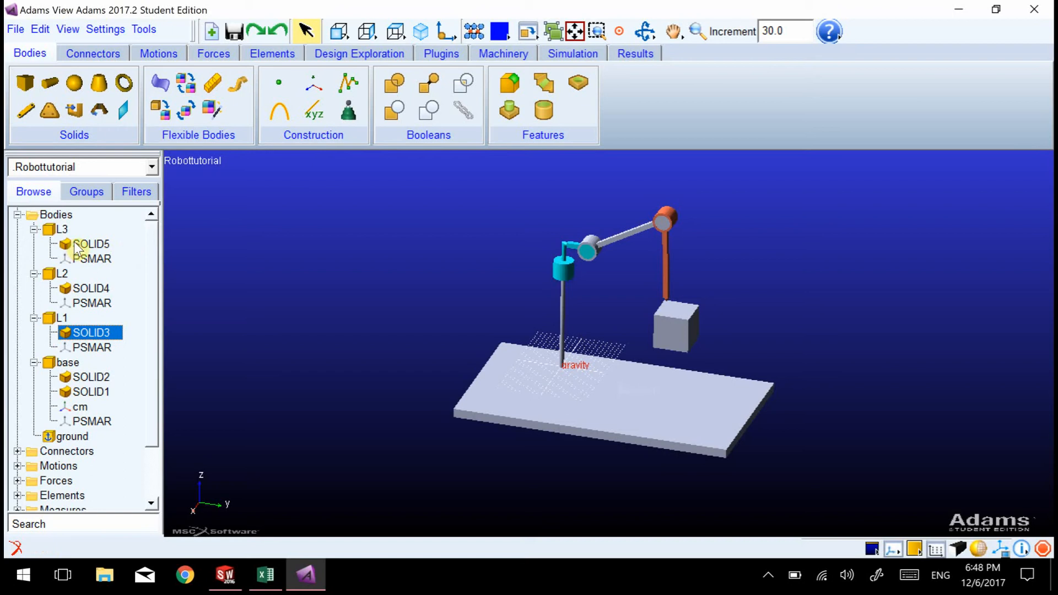
left_click(70, 363)
right_click(69, 362)
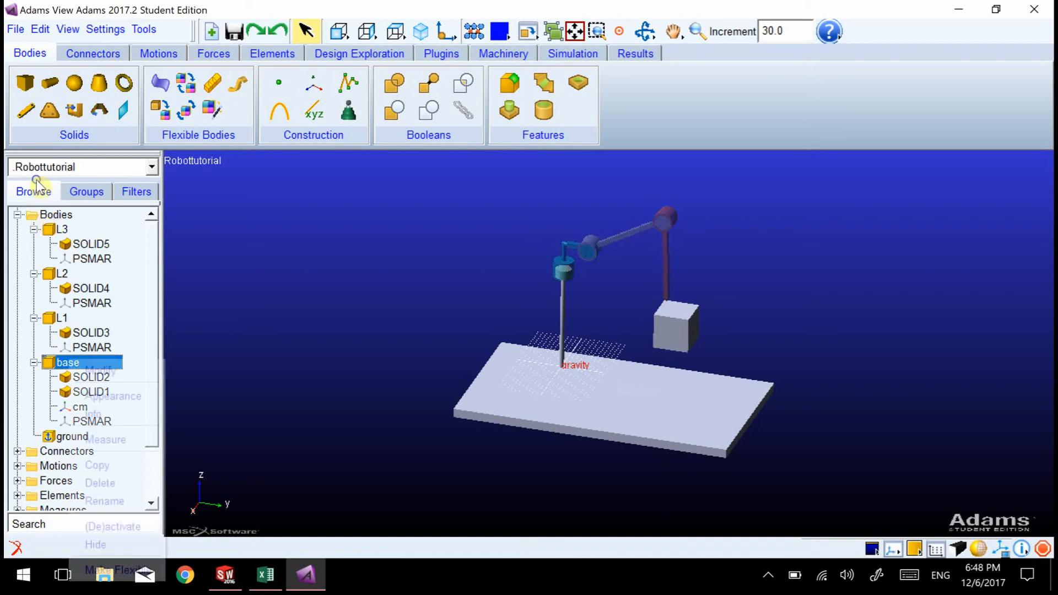
left_click(105, 375)
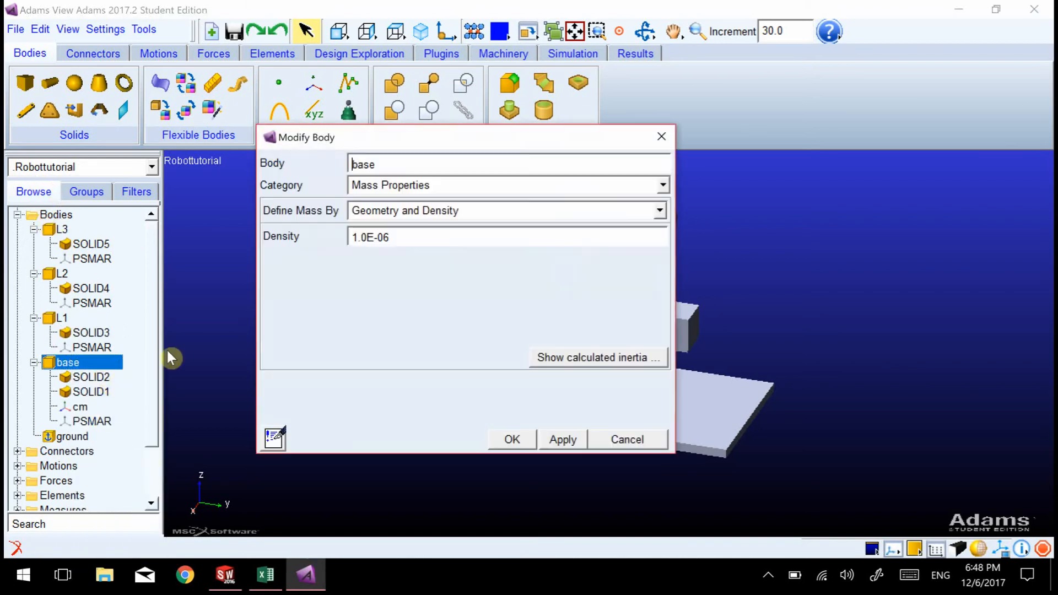
left_click(386, 211)
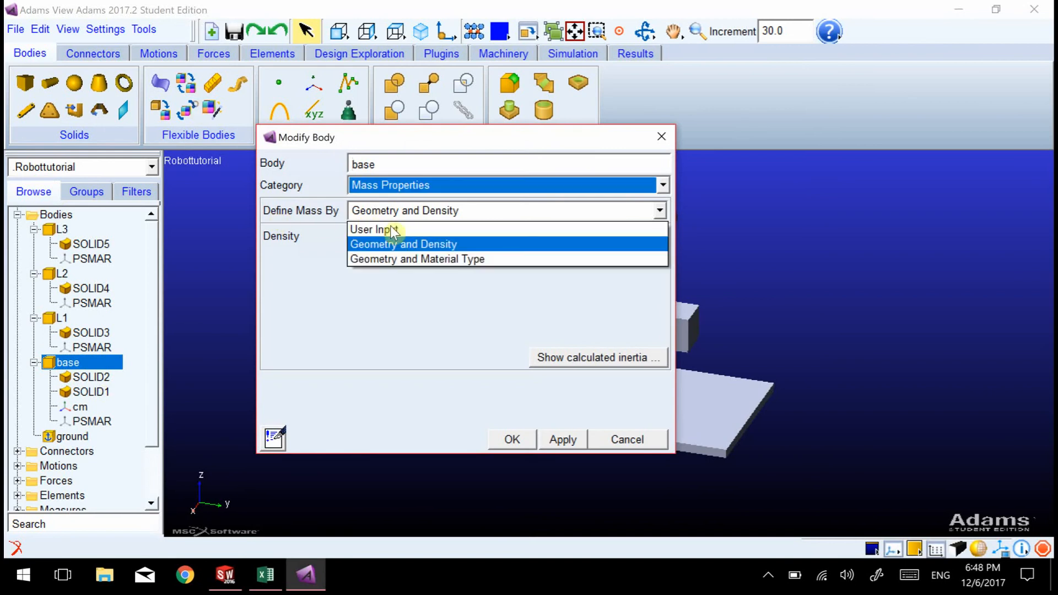
left_click(399, 259)
double_click(384, 235)
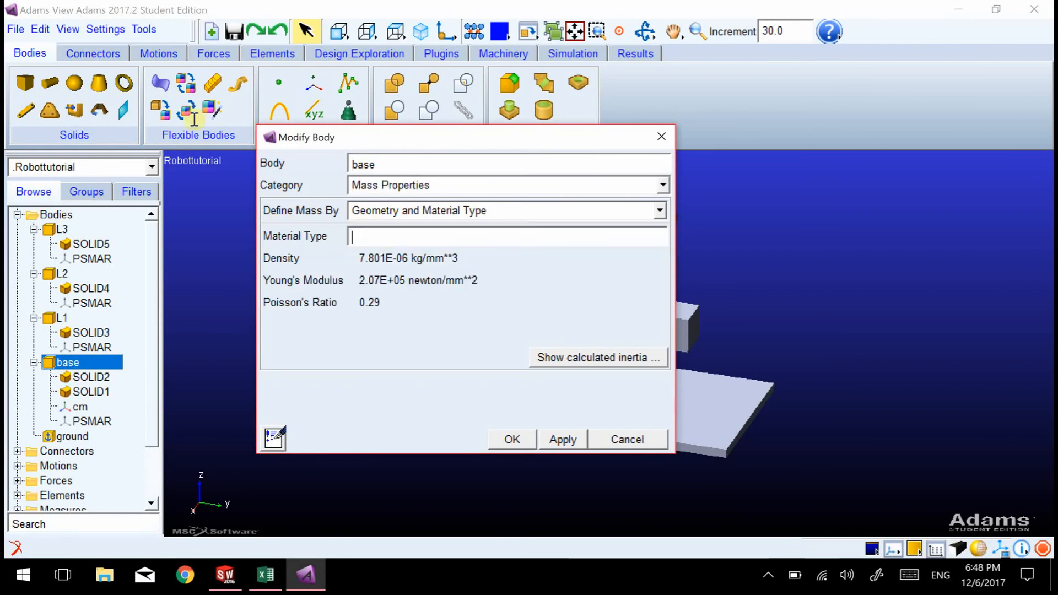
key("Down")
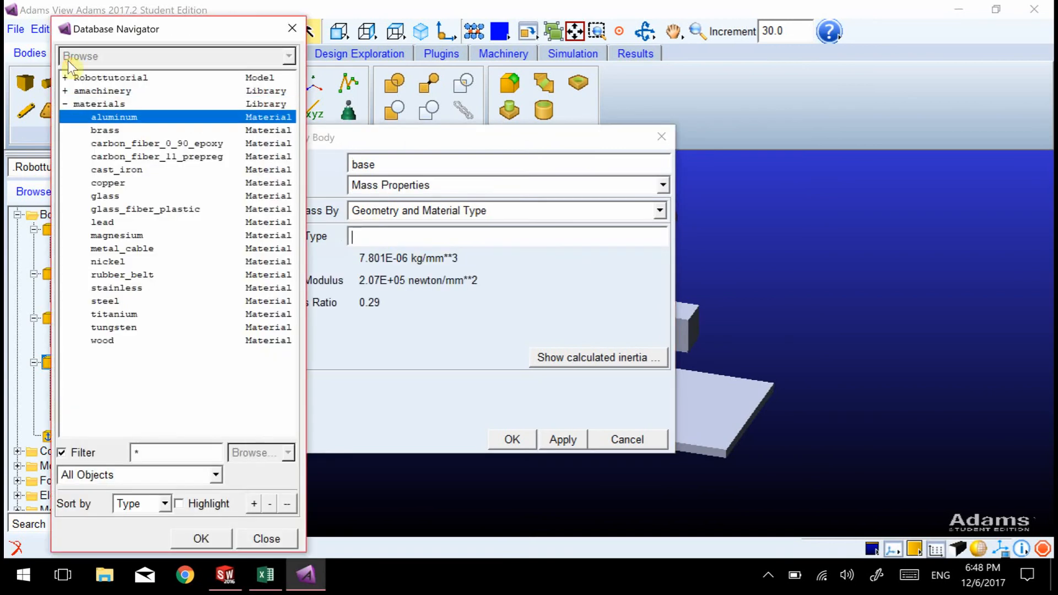
double_click(130, 118)
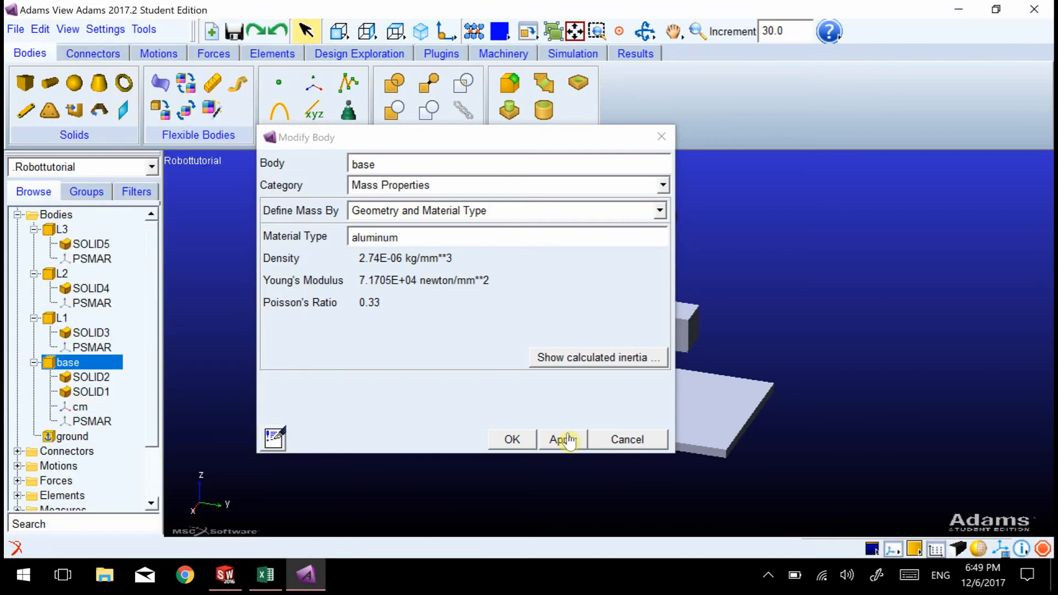
left_click_drag(459, 140, 485, 179)
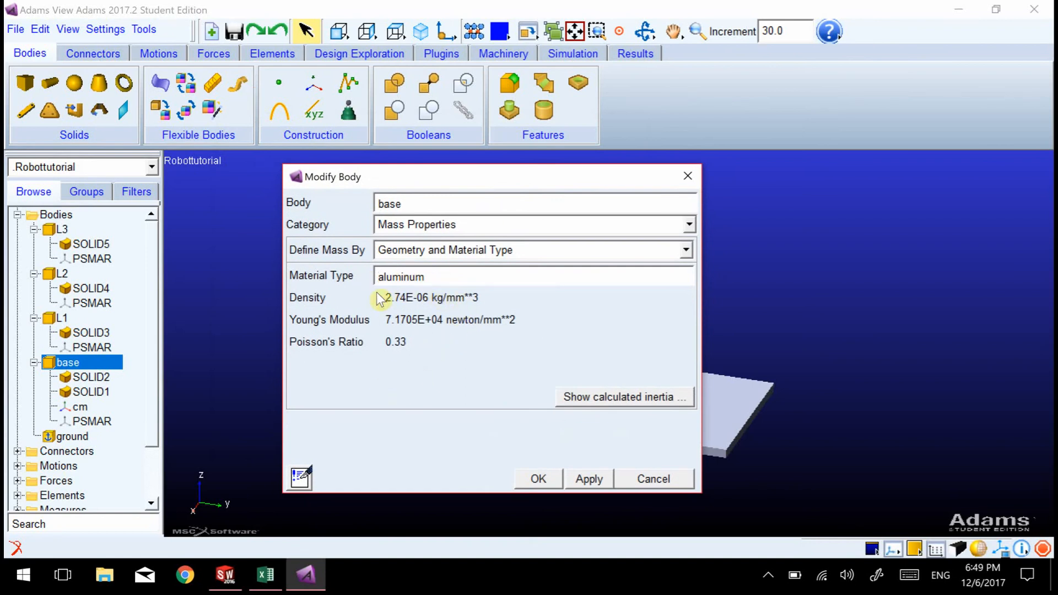
left_click(578, 479)
left_click(539, 479)
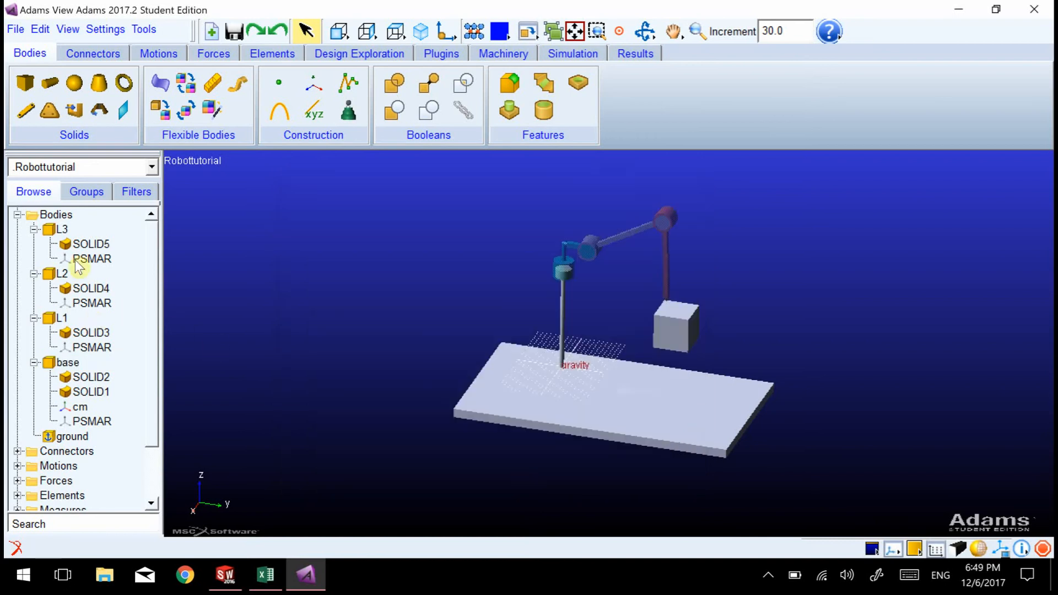
Step: Define body L1's mass by Geometry and Material Type, using aluminum from the materials library
right_click(66, 318)
left_click(83, 325)
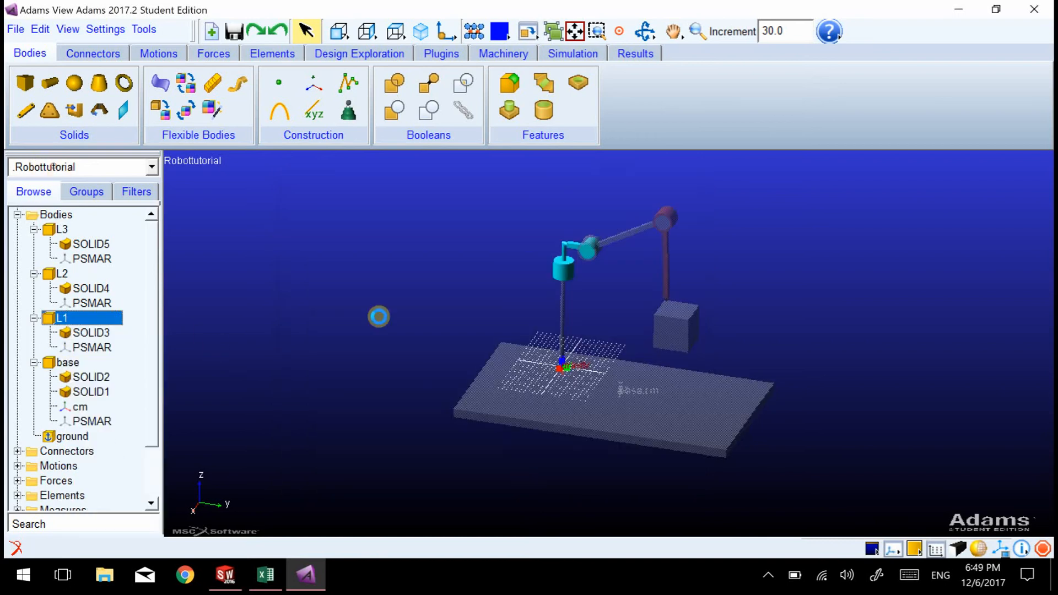
left_click(447, 251)
left_click(416, 298)
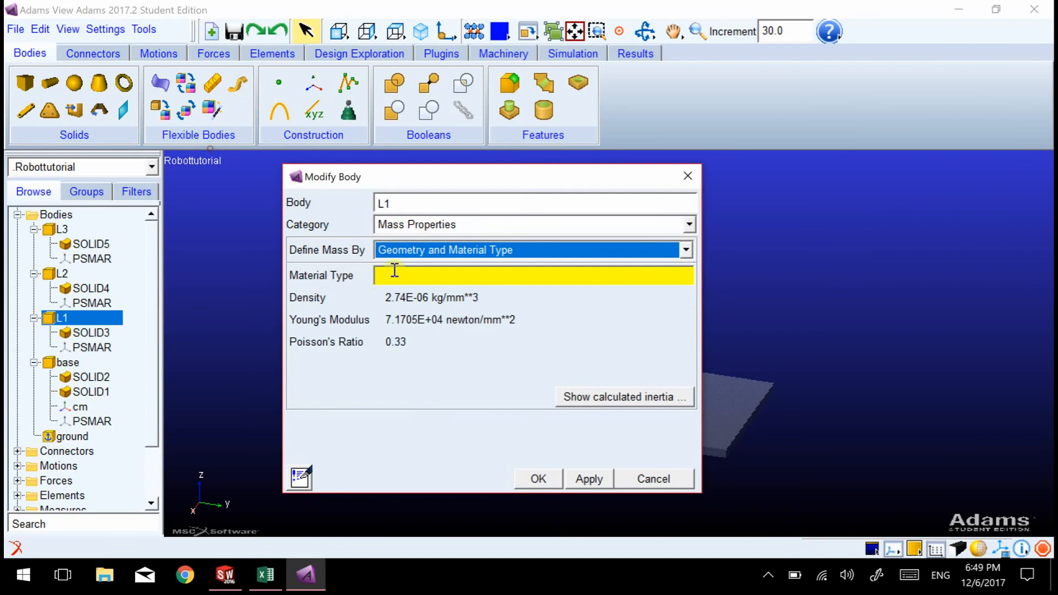
double_click(395, 275)
left_click(113, 117)
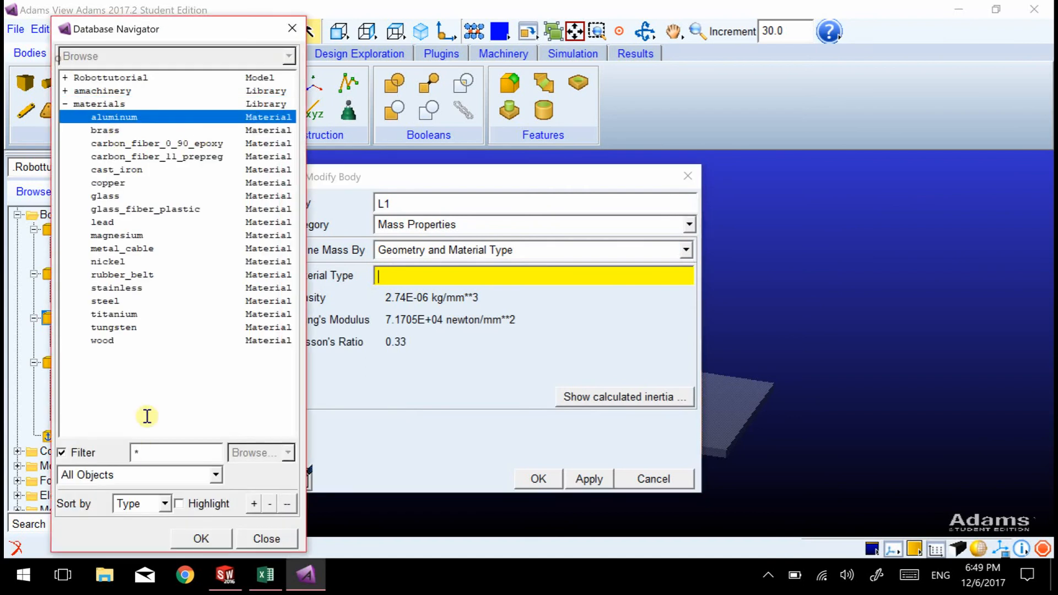
double_click(113, 116)
left_click(539, 478)
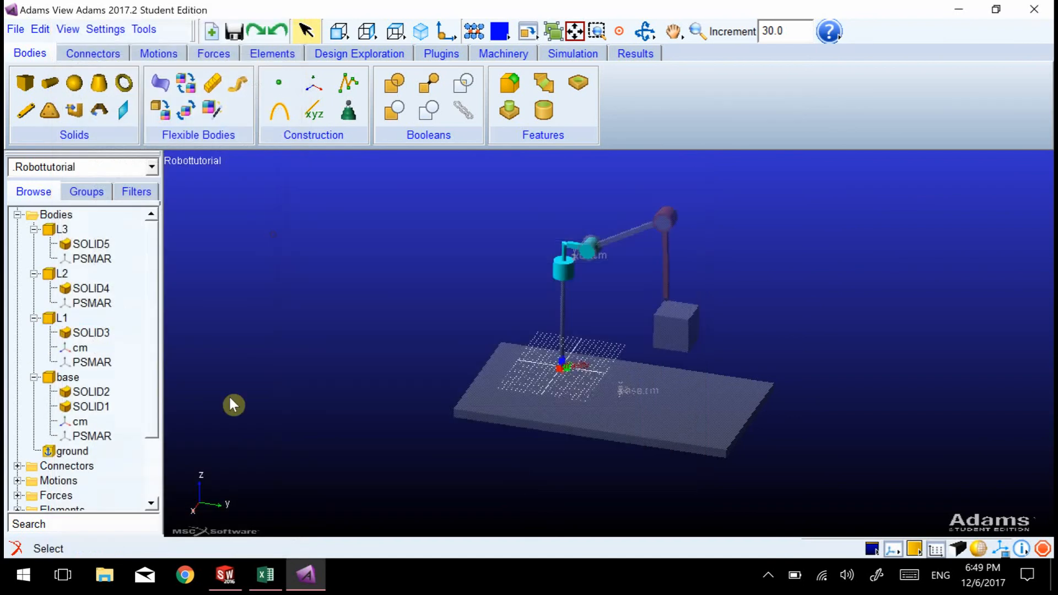
Step: Define body L2's mass by Geometry and Material Type, using aluminum from the materials library
right_click(65, 274)
left_click(92, 282)
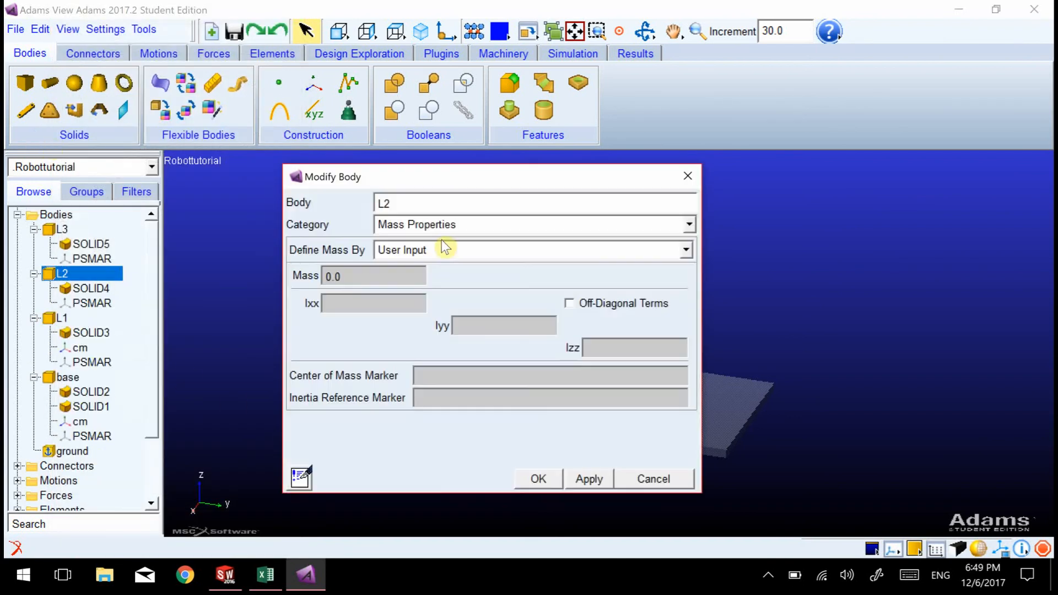
left_click(444, 249)
left_click(417, 299)
double_click(377, 276)
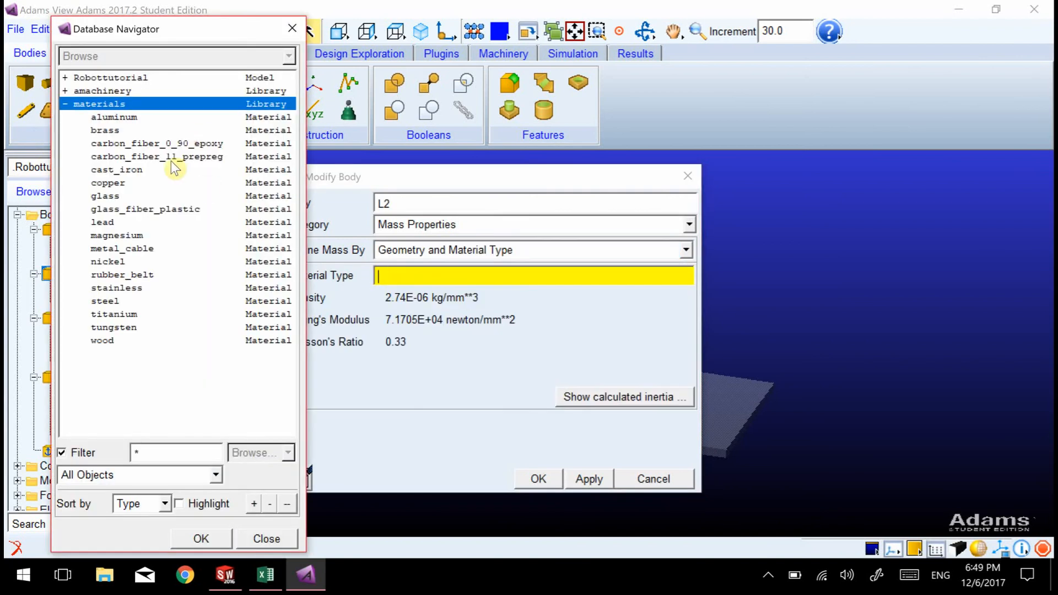
left_click(135, 126)
left_click(132, 119)
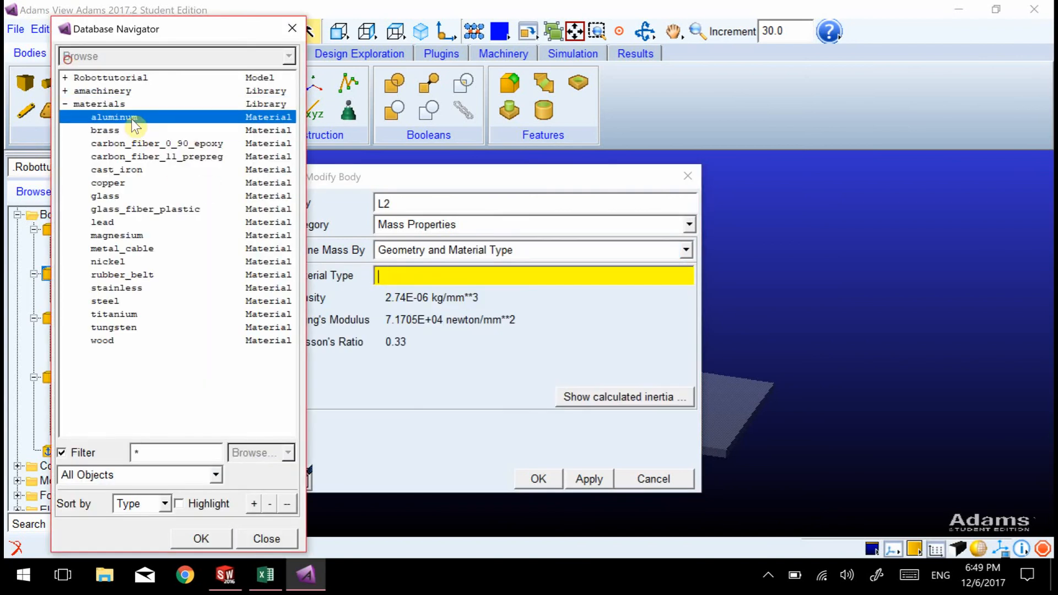
left_click(204, 538)
left_click(539, 478)
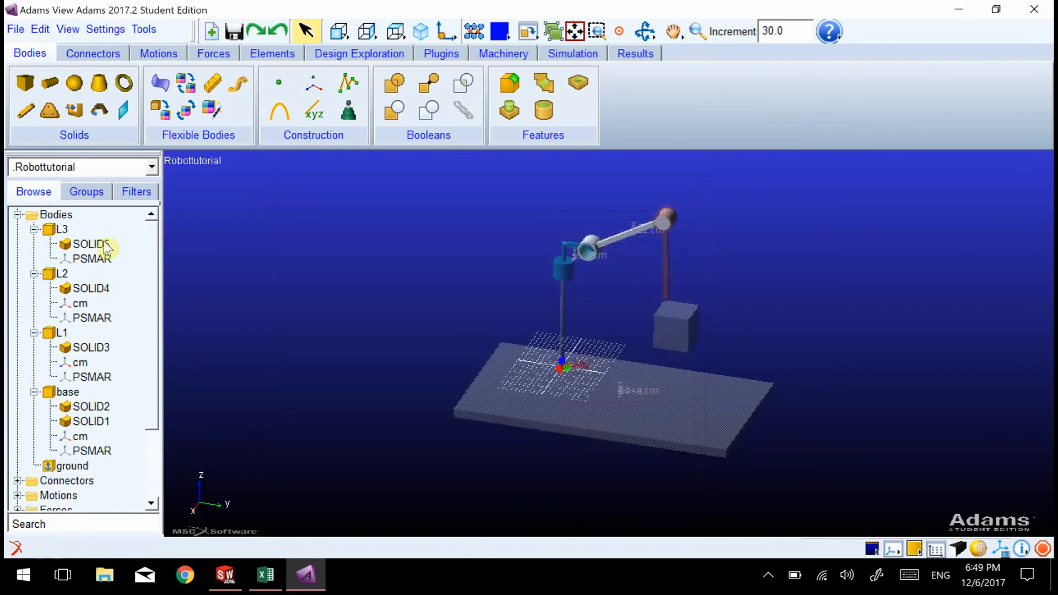
Step: Define body L3's mass by Geometry and Material Type with aluminum as the material
right_click(64, 229)
left_click(93, 235)
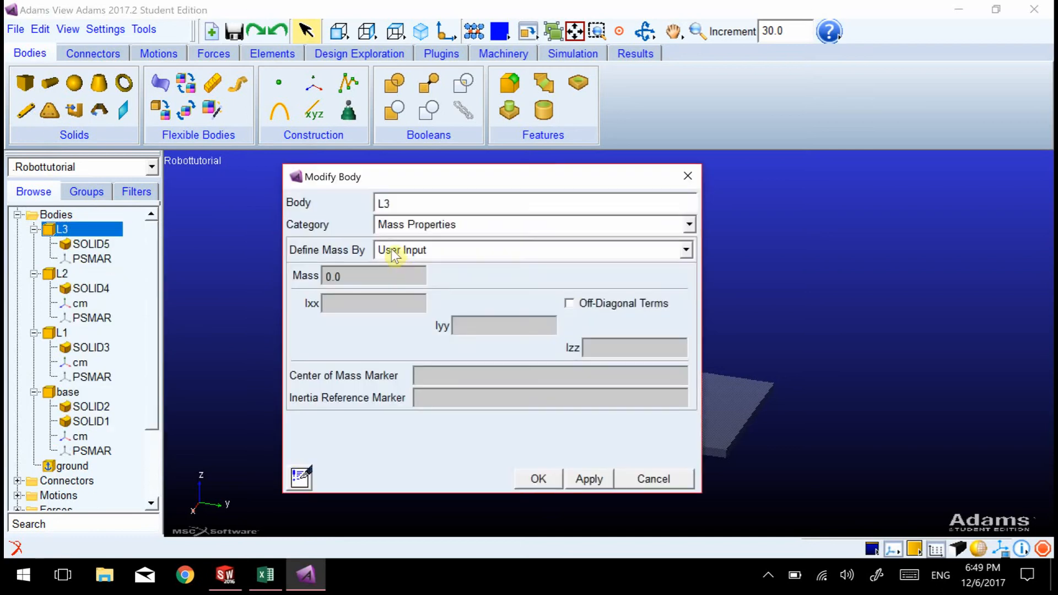
left_click(393, 254)
left_click(405, 298)
double_click(389, 275)
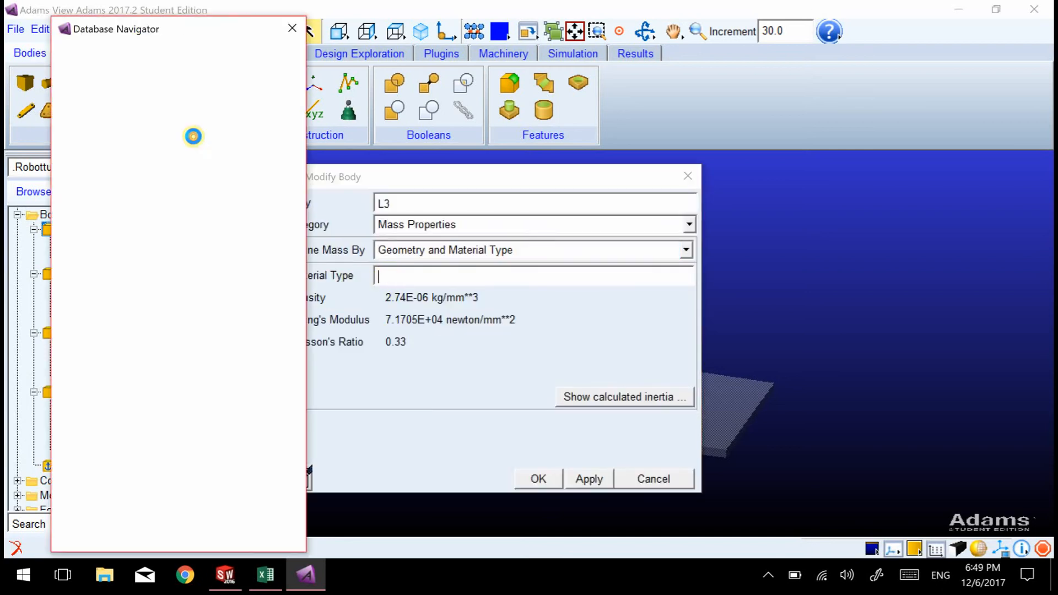
left_click(203, 539)
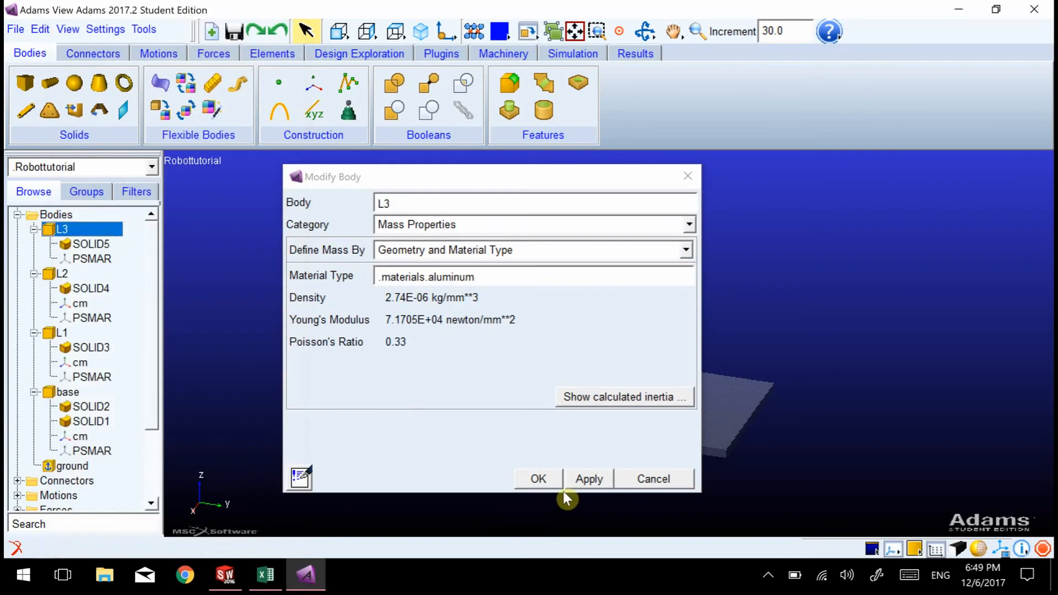
left_click(538, 478)
Step: Check the base body's mass property definition without changing it
right_click(82, 408)
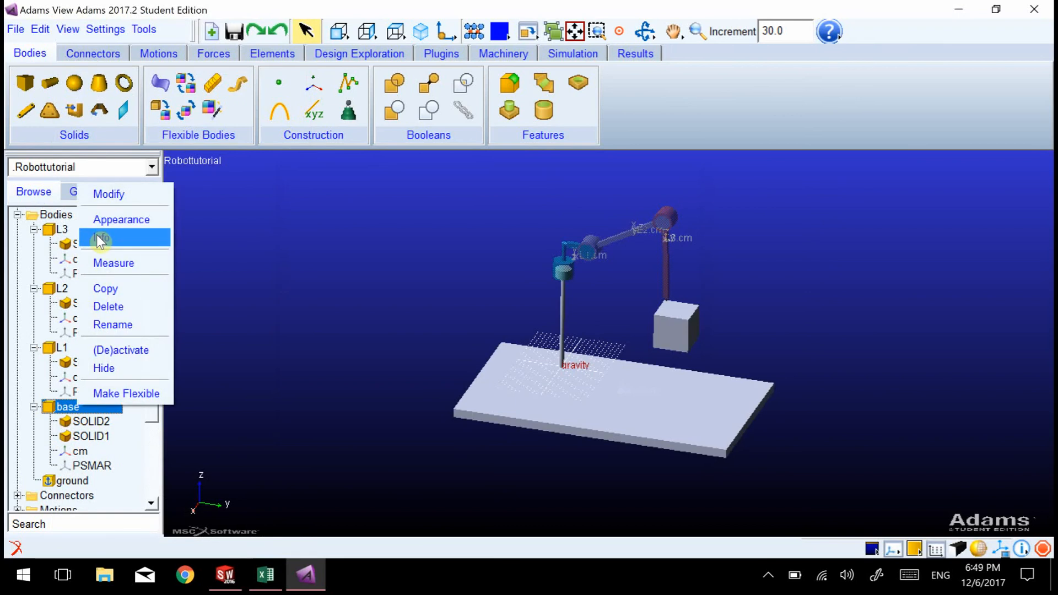
left_click(108, 194)
left_click(688, 176)
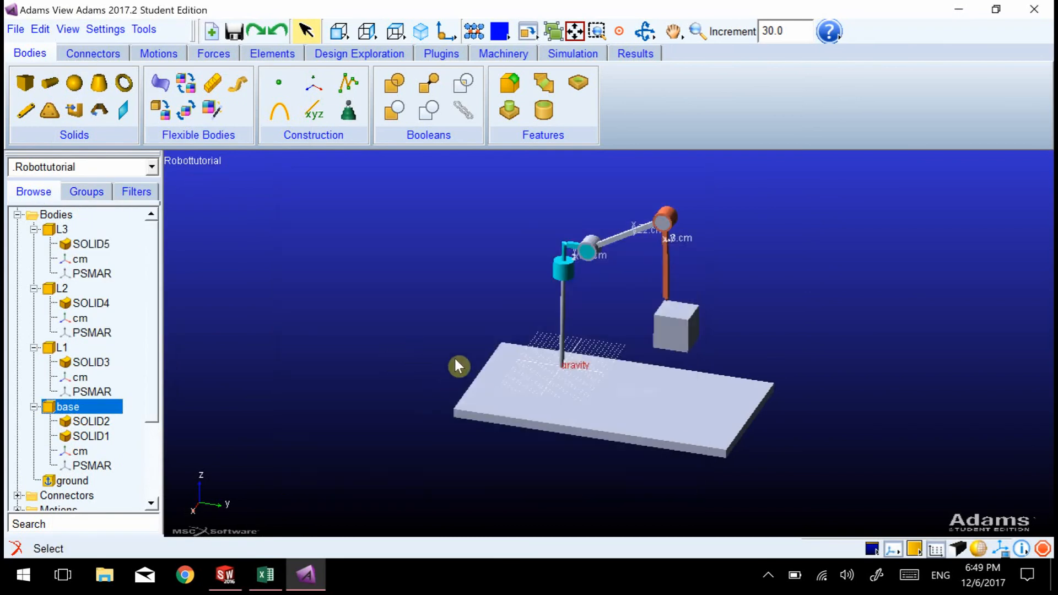
Step: Collapse the base, L1, L2 and L3 entries in the model tree
left_click(34, 407)
left_click(34, 347)
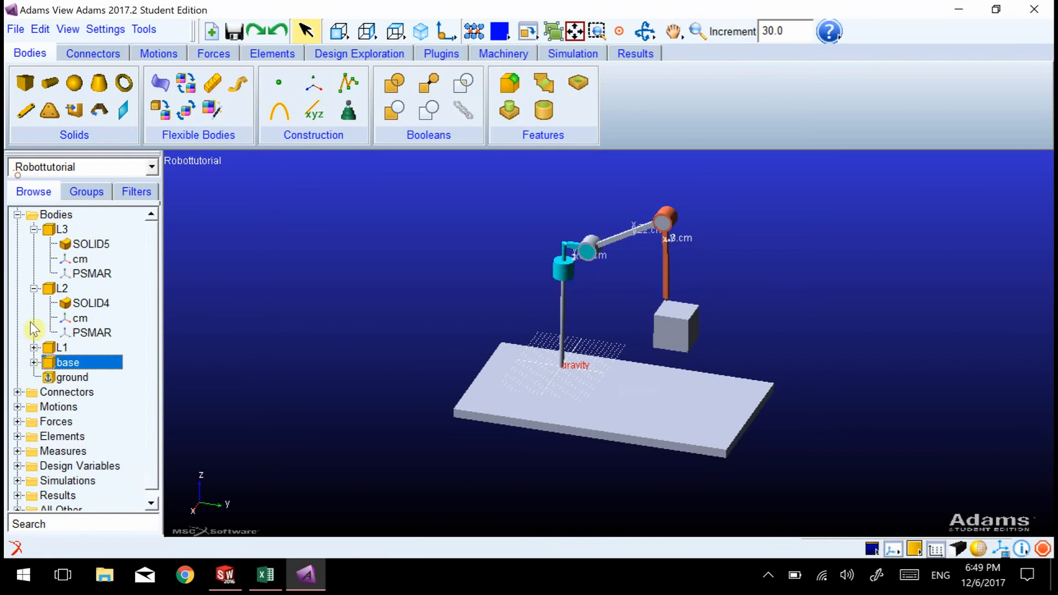
left_click(34, 288)
left_click(34, 229)
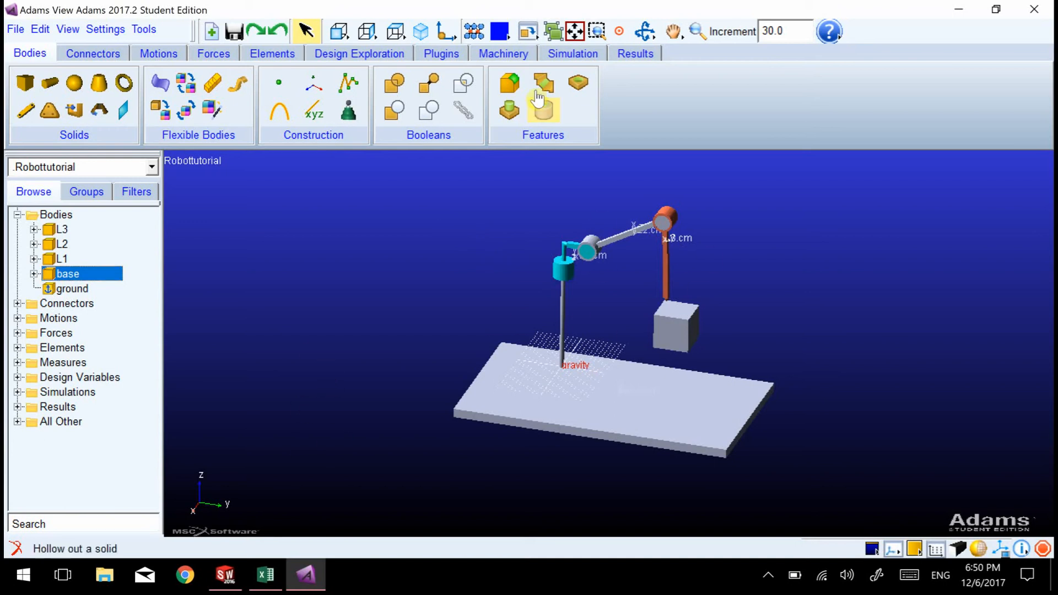
Step: Run a trial simulation with end time 5.0 and 50 steps, and reset the model to its input configuration
left_click(568, 54)
left_click(187, 86)
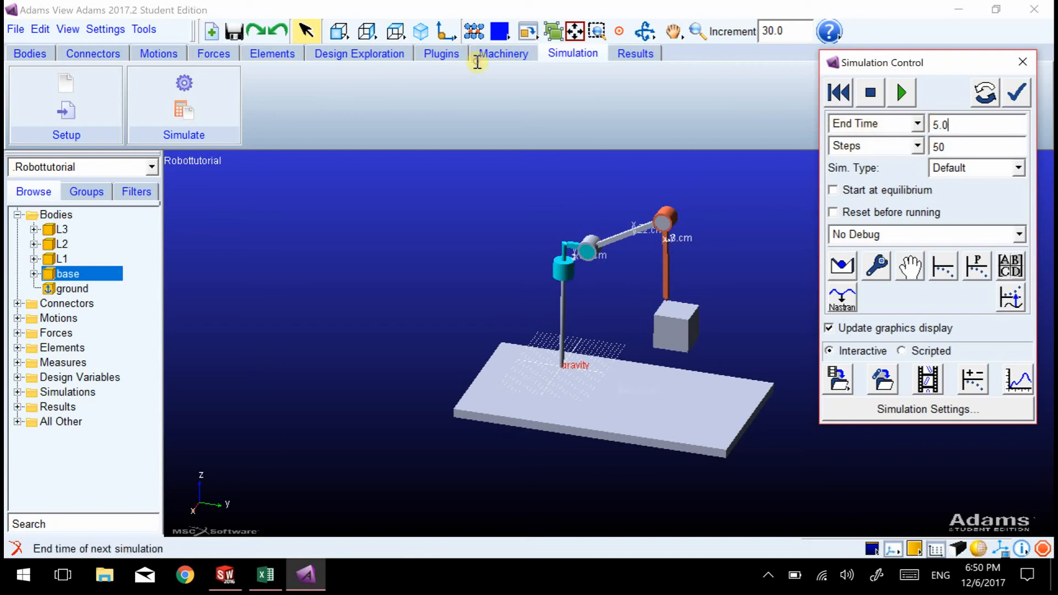
left_click(943, 126)
left_click(953, 147)
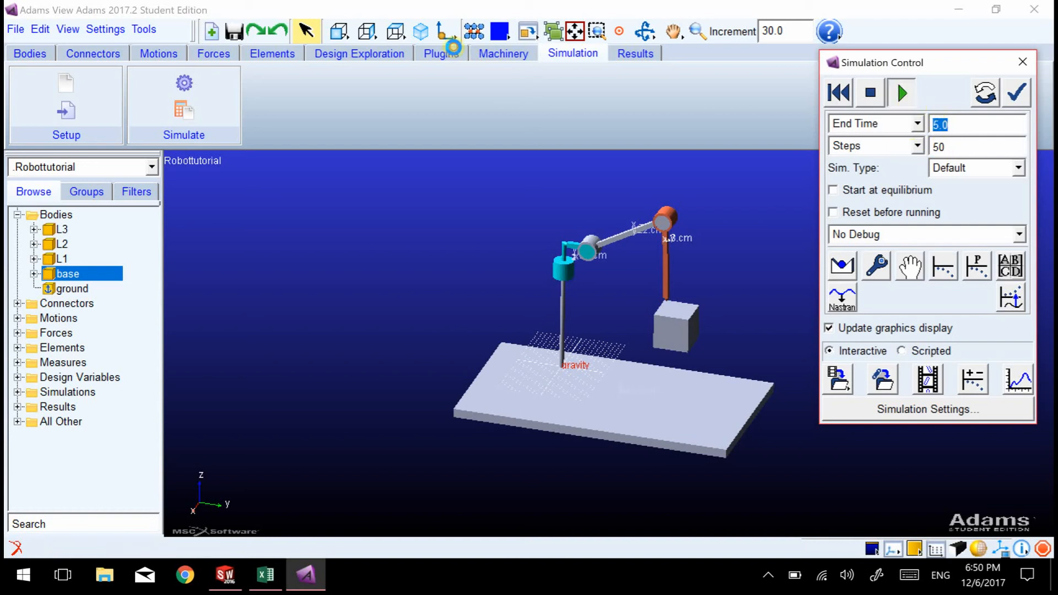
left_click(901, 92)
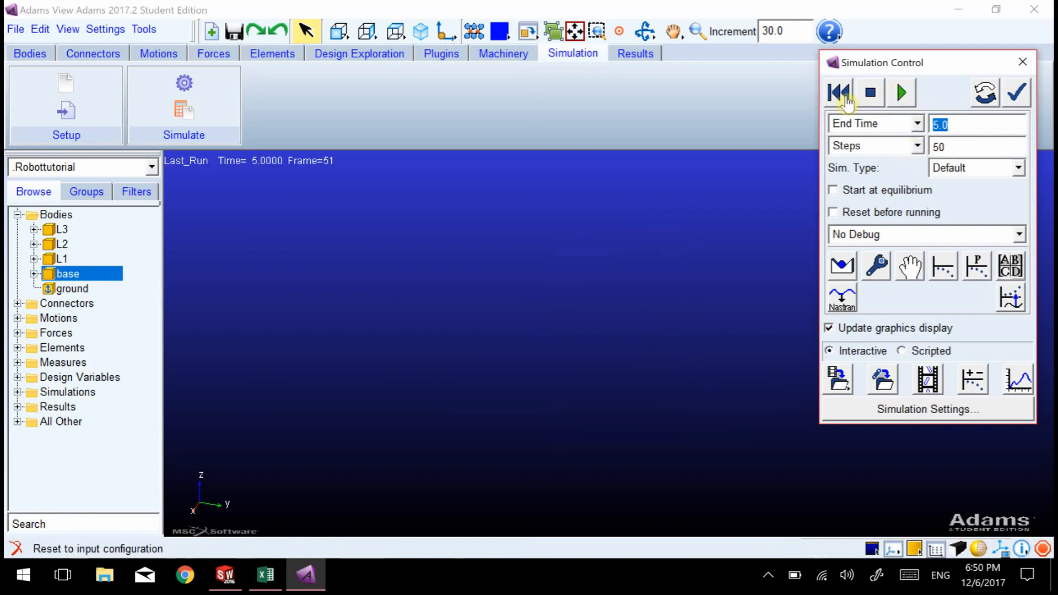
left_click(843, 97)
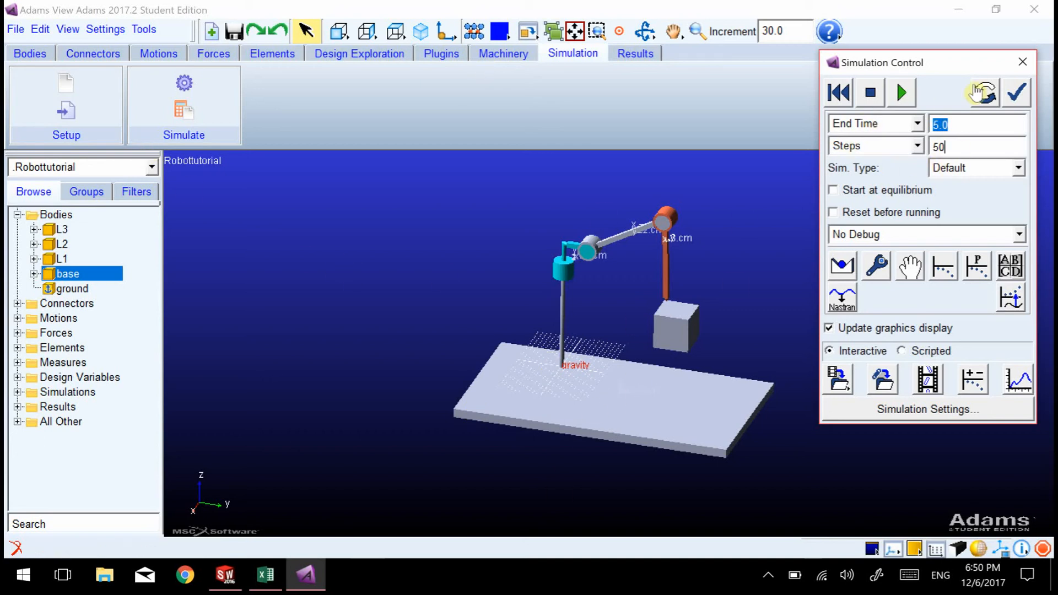
left_click(1022, 62)
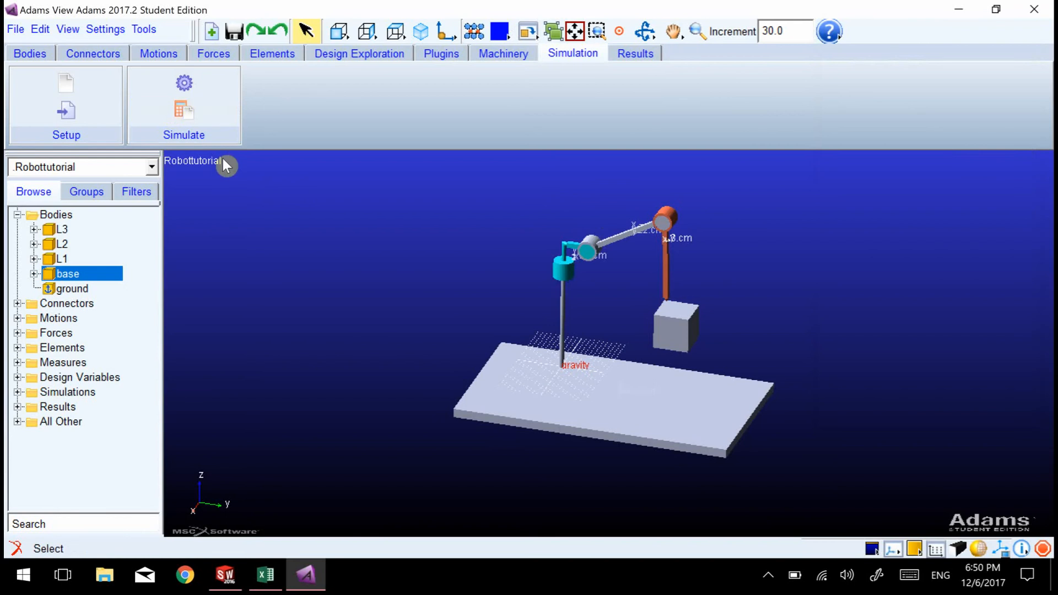
Step: Create a fixed joint between the base body and ground at the near lower corner of the base plate
left_click(99, 53)
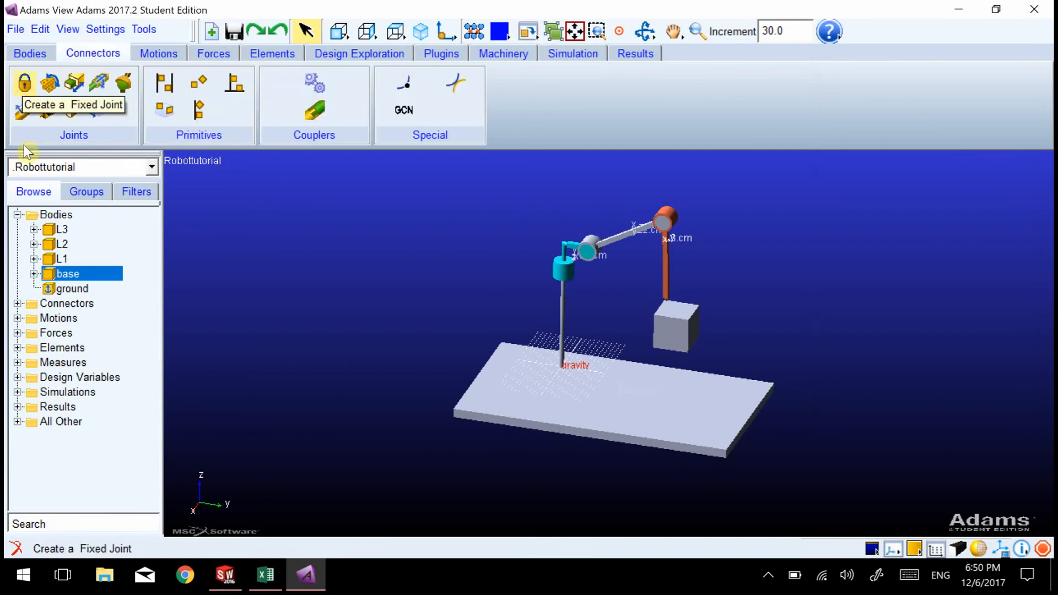
left_click(24, 82)
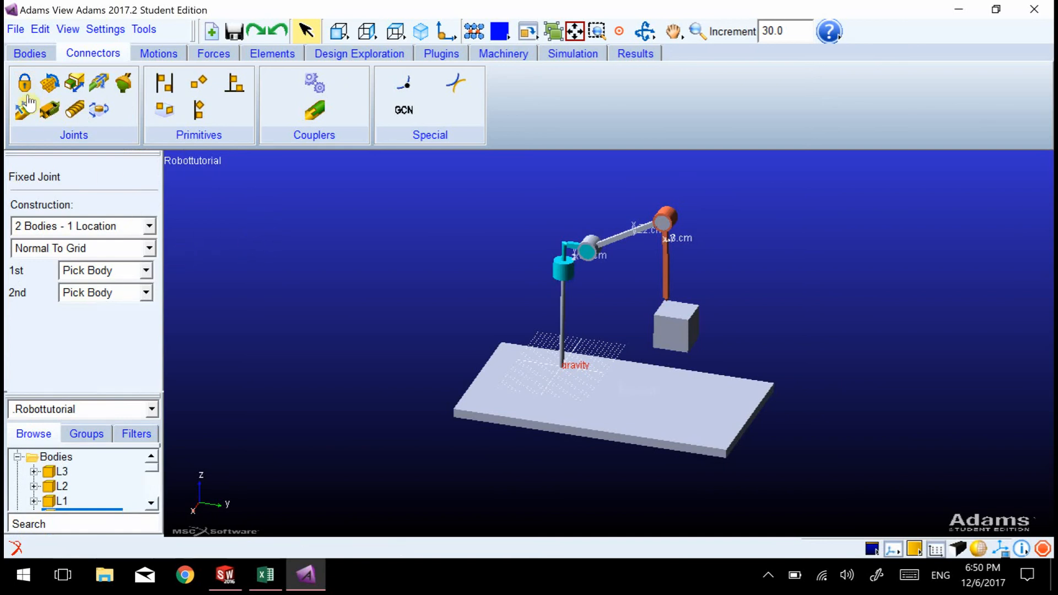
left_click(36, 53)
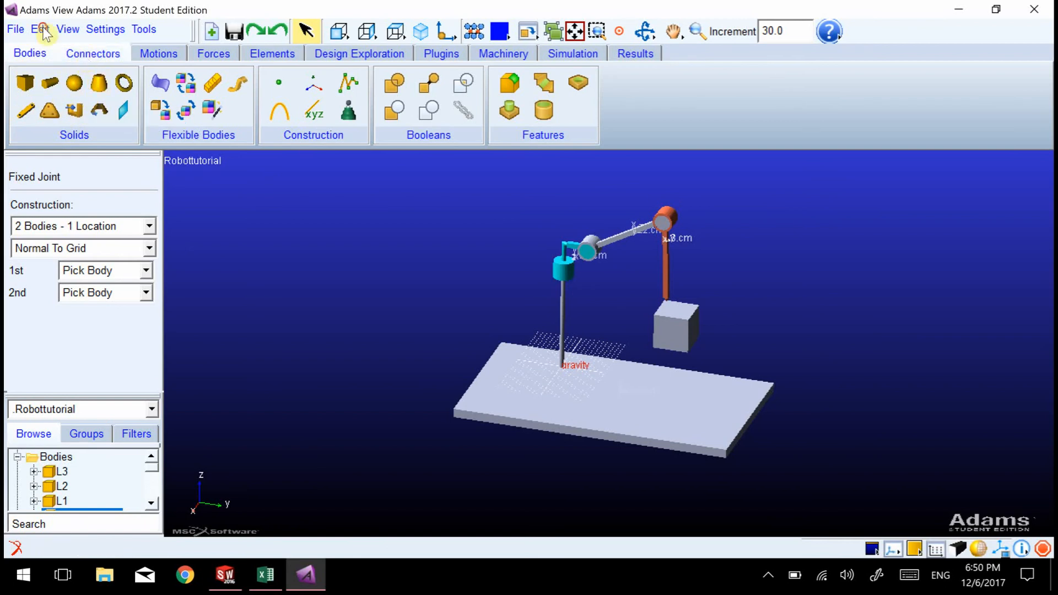
left_click(92, 54)
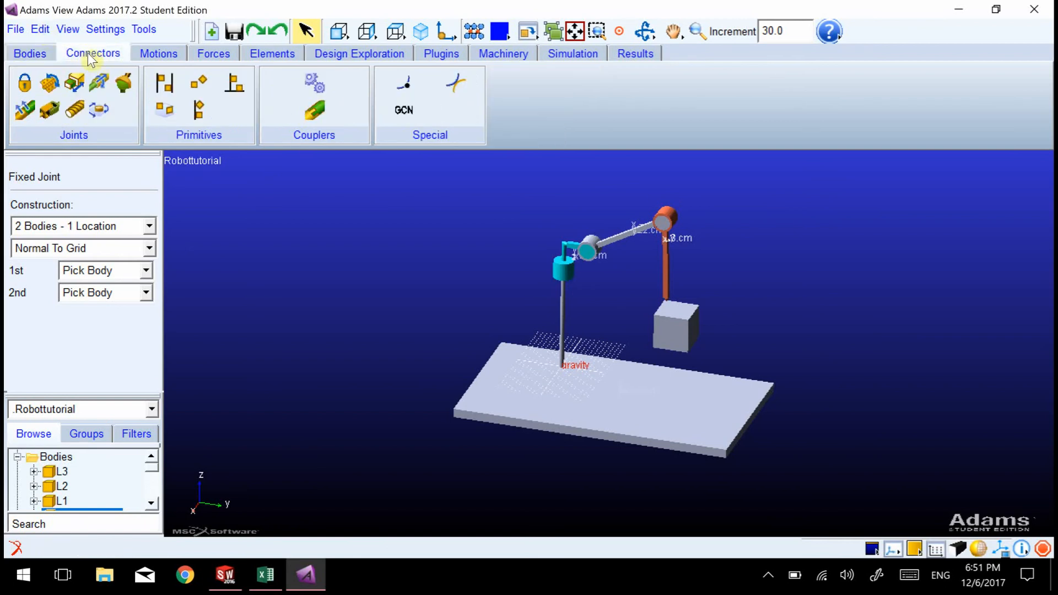
left_click(25, 84)
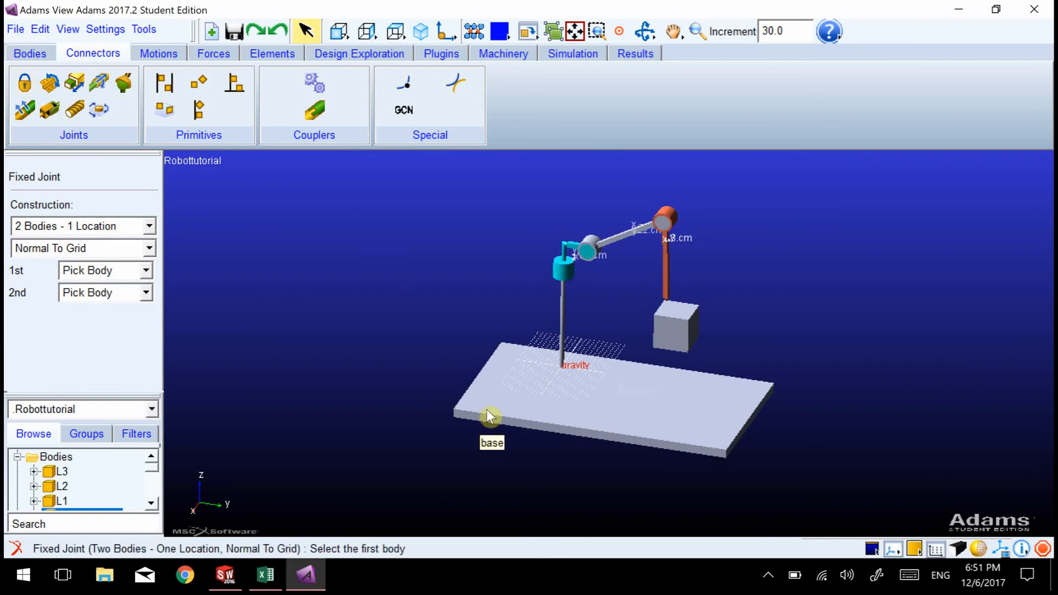
left_click(244, 205)
left_click(334, 383)
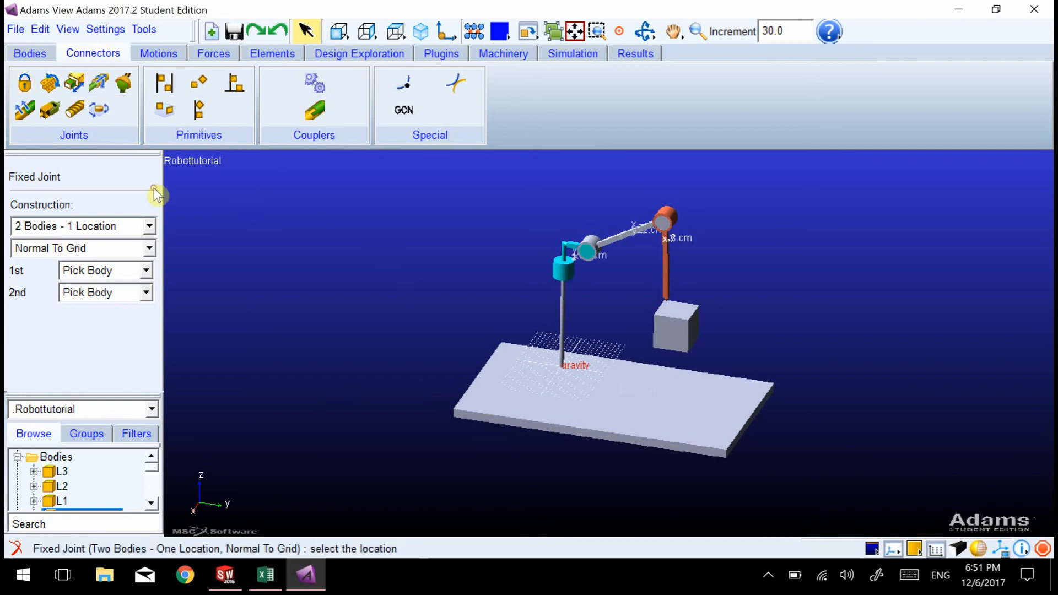
left_click(453, 417)
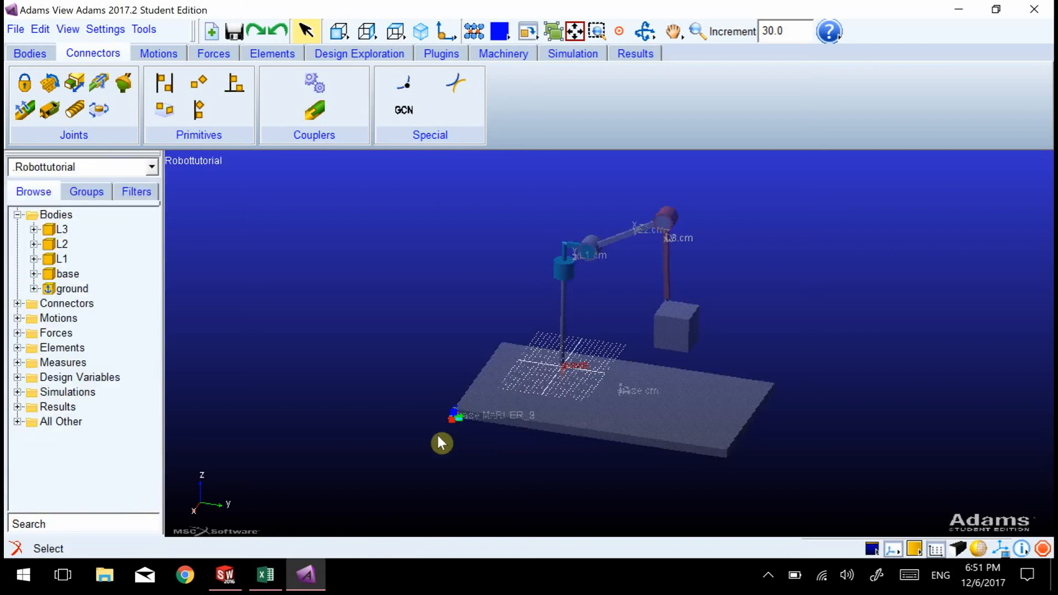
Step: Inspect the fixed joint symbol at the base plate's corner up close and return to the whole robot
key("z")
left_click_drag(439, 439, 229, 196)
key("t")
left_click_drag(230, 234, 654, 319)
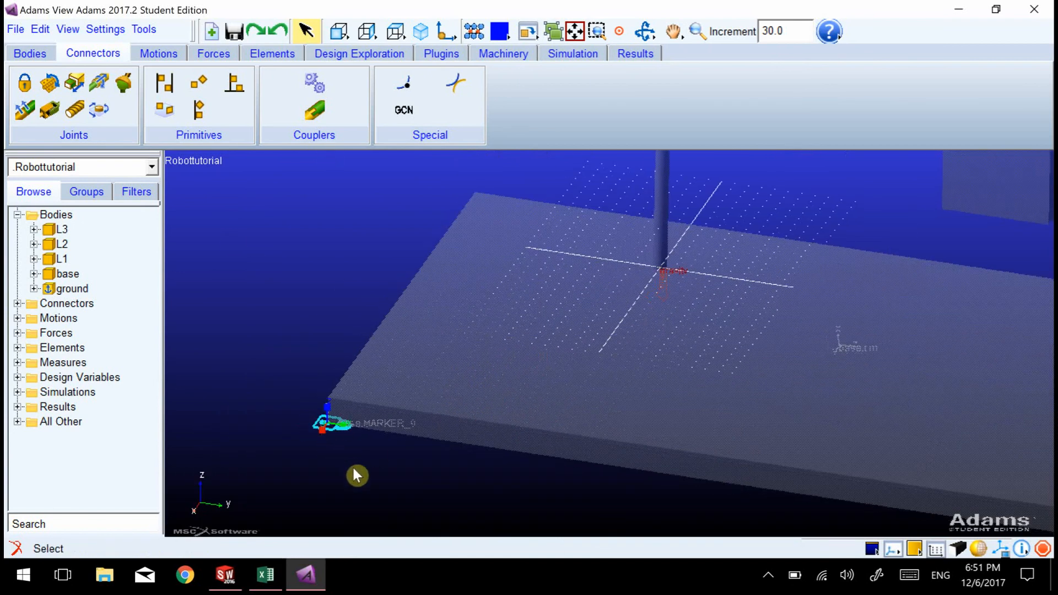
key("z")
left_click_drag(354, 514, 182, 250)
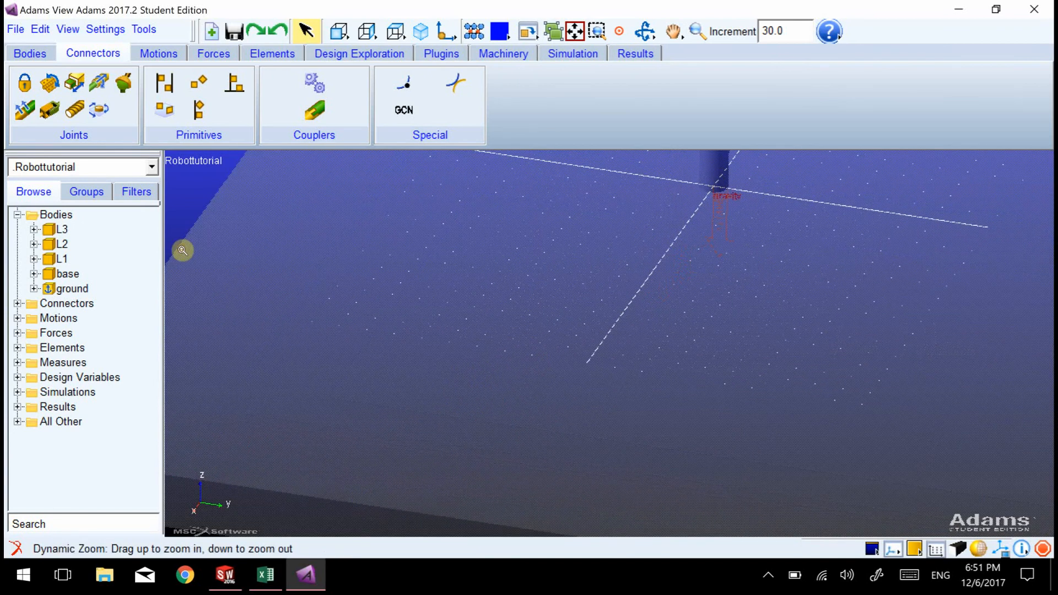
key("t")
left_click_drag(470, 442, 583, 428)
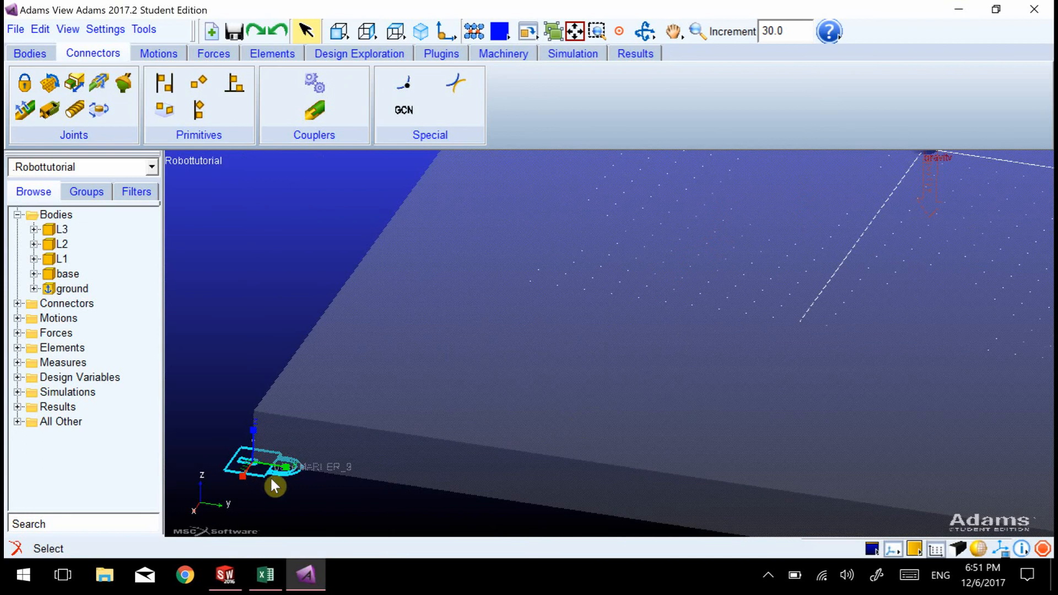
key("z")
left_click_drag(343, 472, 458, 458)
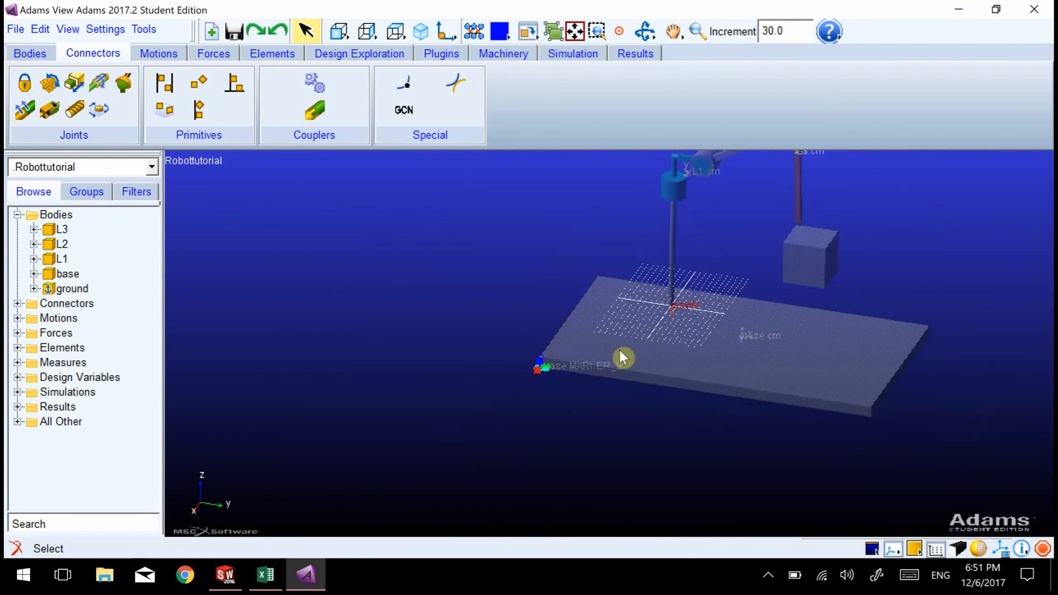
key("t")
left_click_drag(708, 314, 569, 387)
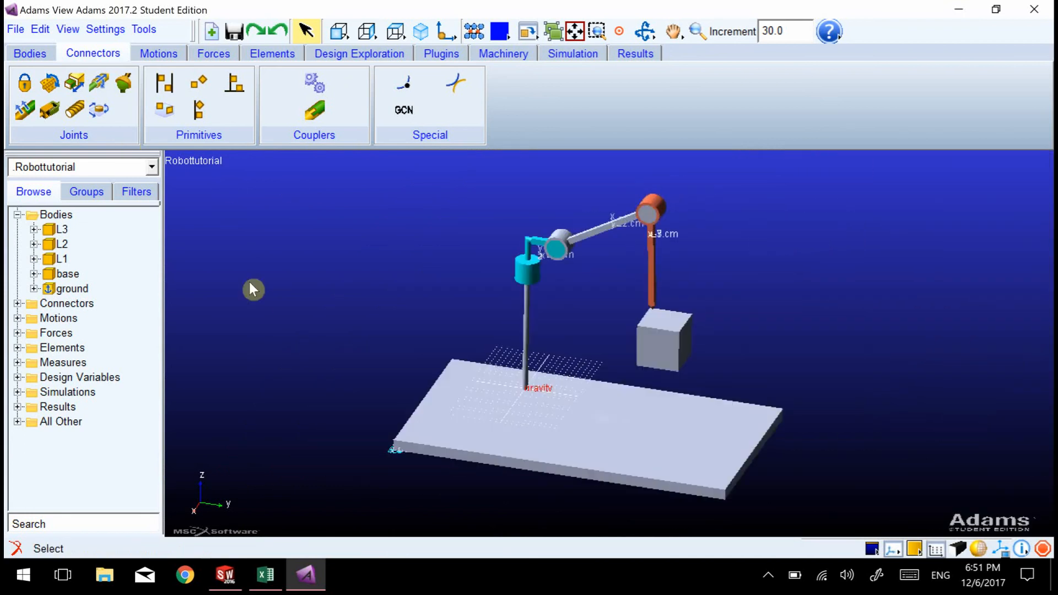
Step: Add a fixed joint between the base body and ground at the lower front corner of the box, vertex SOLID2.V1
left_click(24, 83)
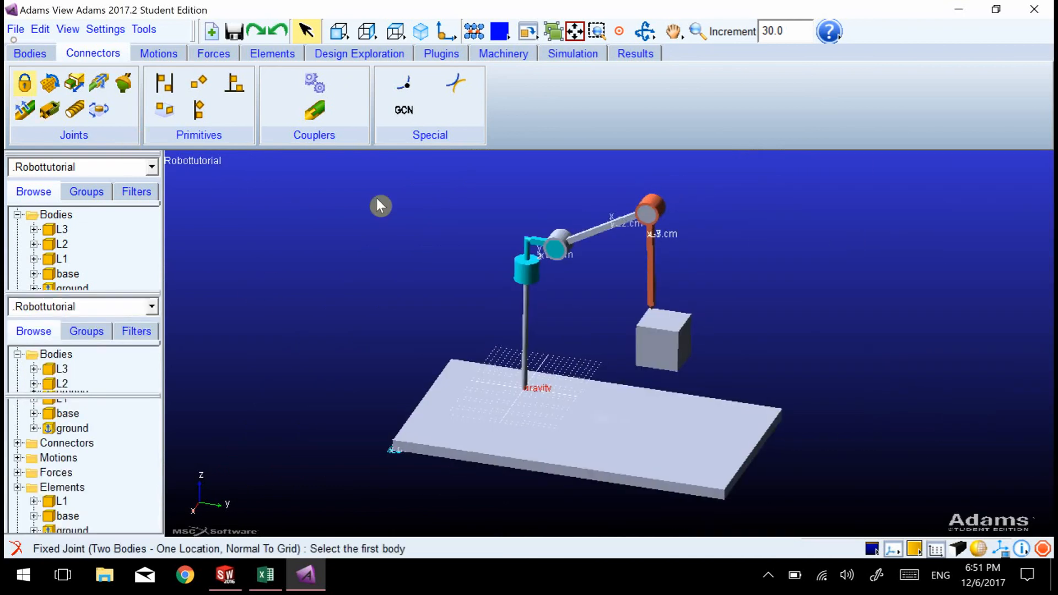
left_click(682, 337)
left_click(722, 348)
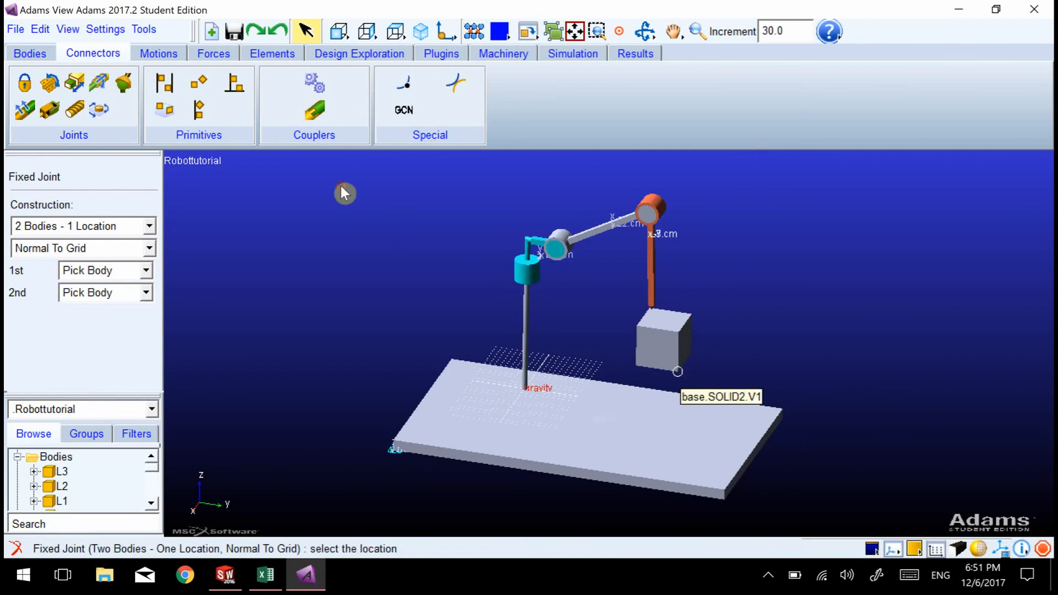
left_click(677, 371)
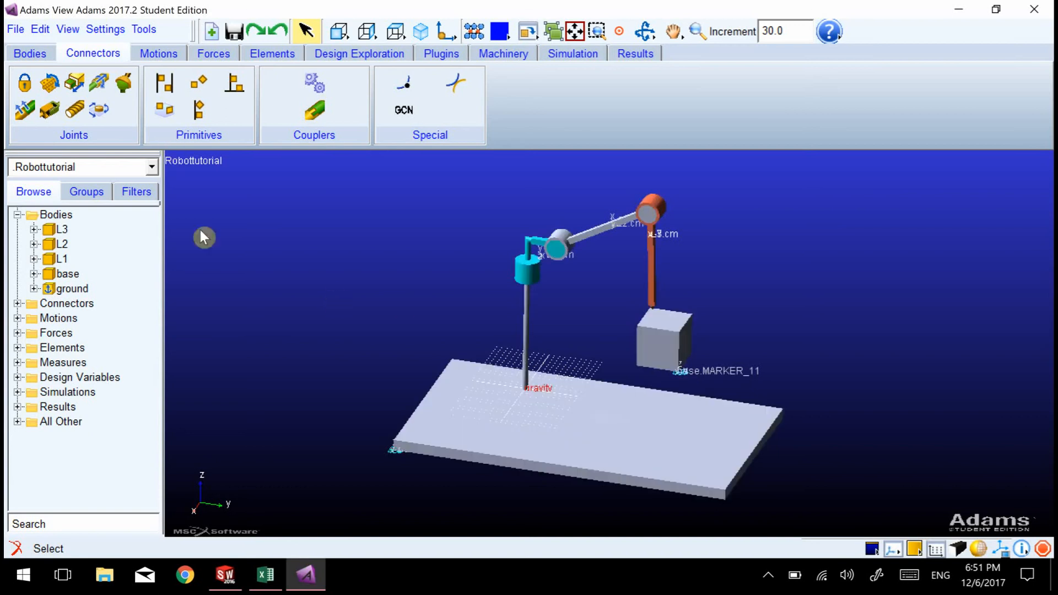
Step: Add a fixed joint between the base body and ground near the foot of the vertical post
left_click(25, 83)
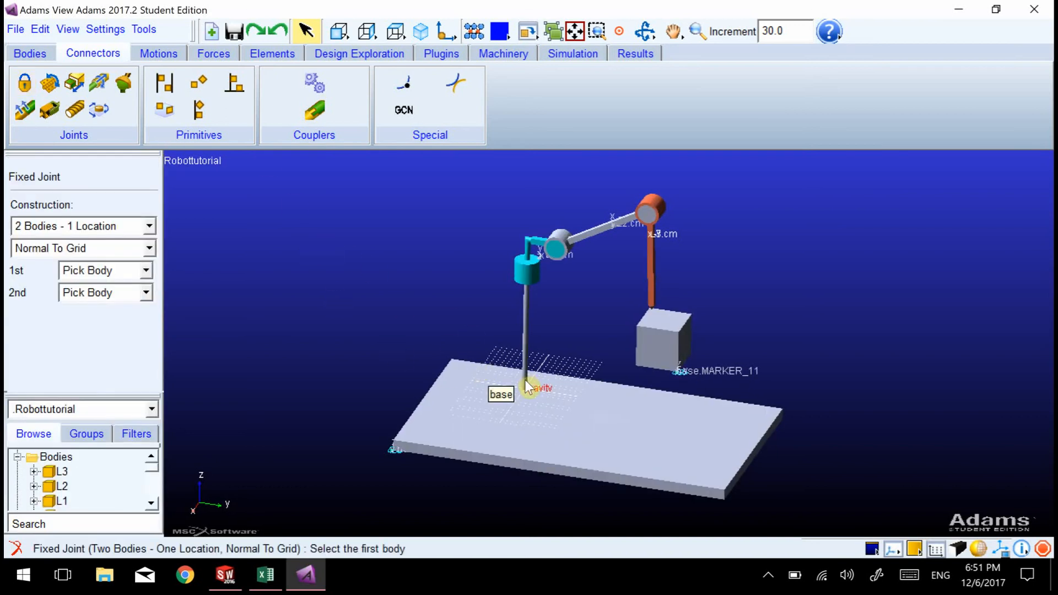
left_click(265, 191)
left_click(491, 396)
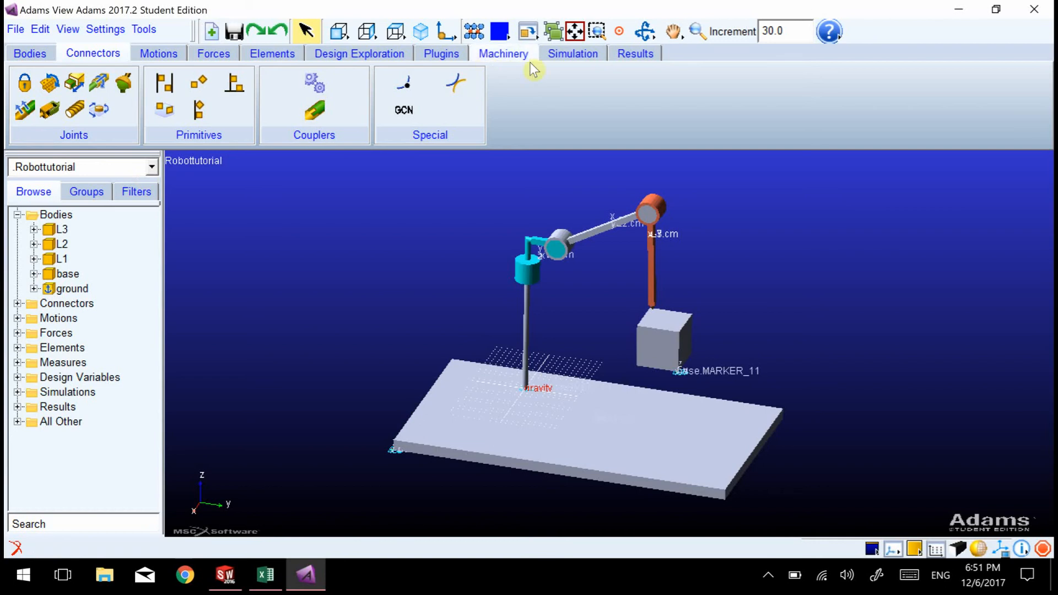
Step: Simulate the model with the fixed joints in place, using end time 5.0 and 50 steps
left_click(572, 53)
left_click(141, 87)
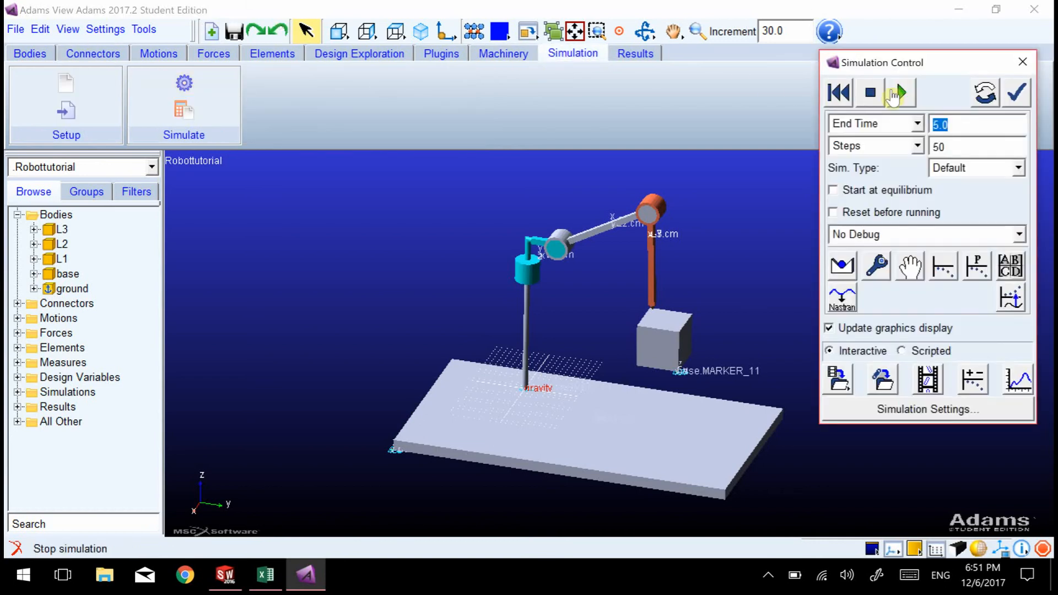
left_click(901, 92)
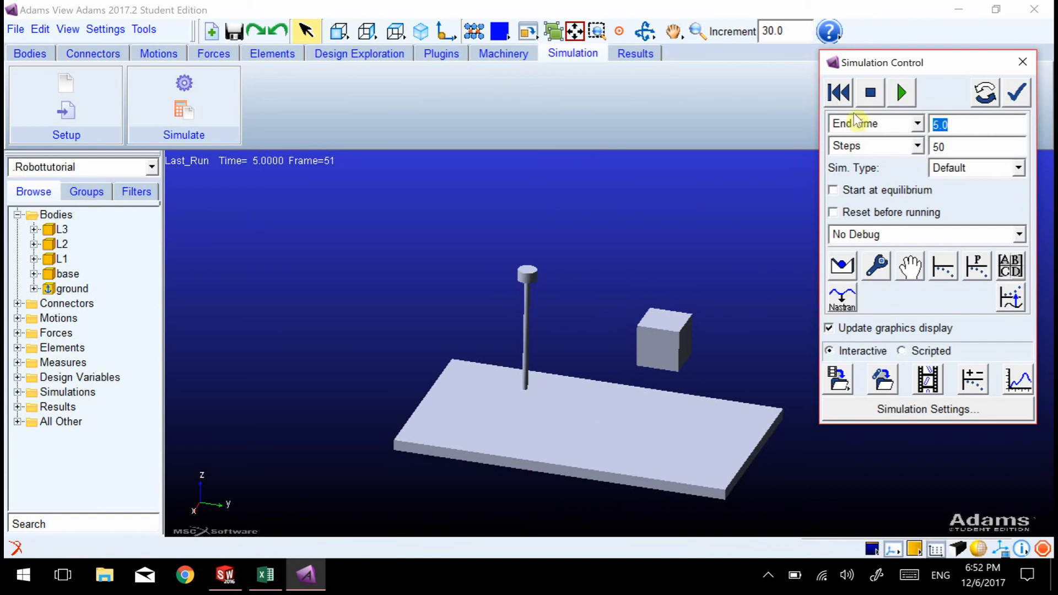
Step: Reset the simulation to its start, close the simulation controls and list the model's connectors
left_click(838, 92)
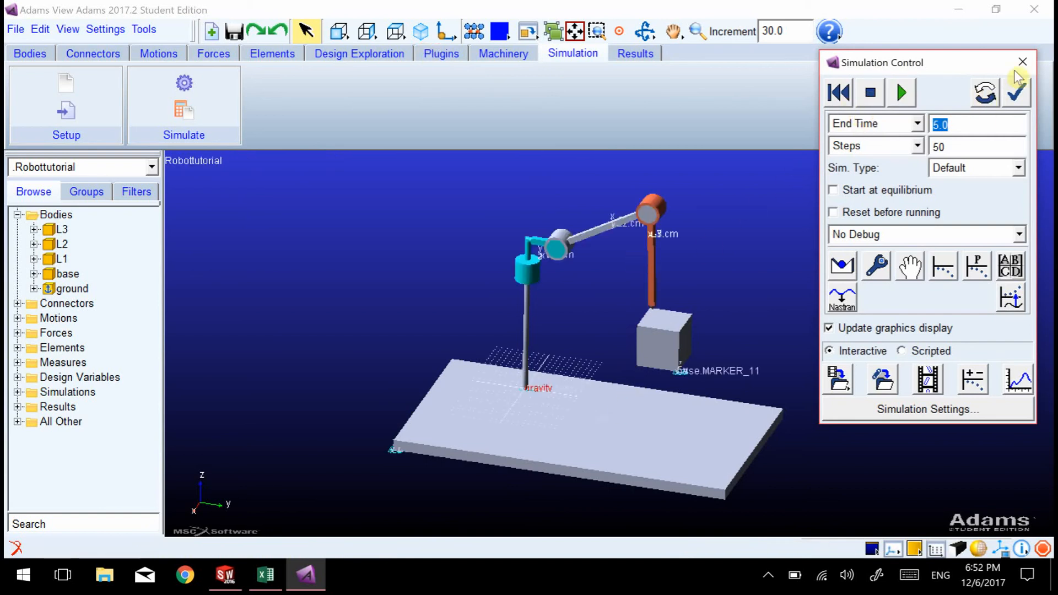
left_click(1016, 88)
double_click(31, 218)
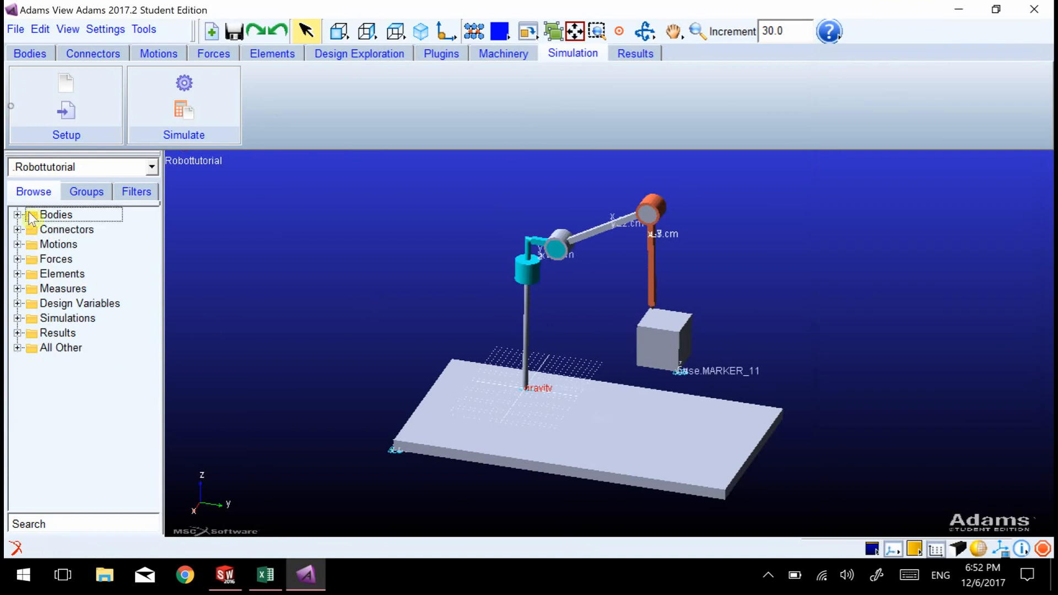
left_click(18, 229)
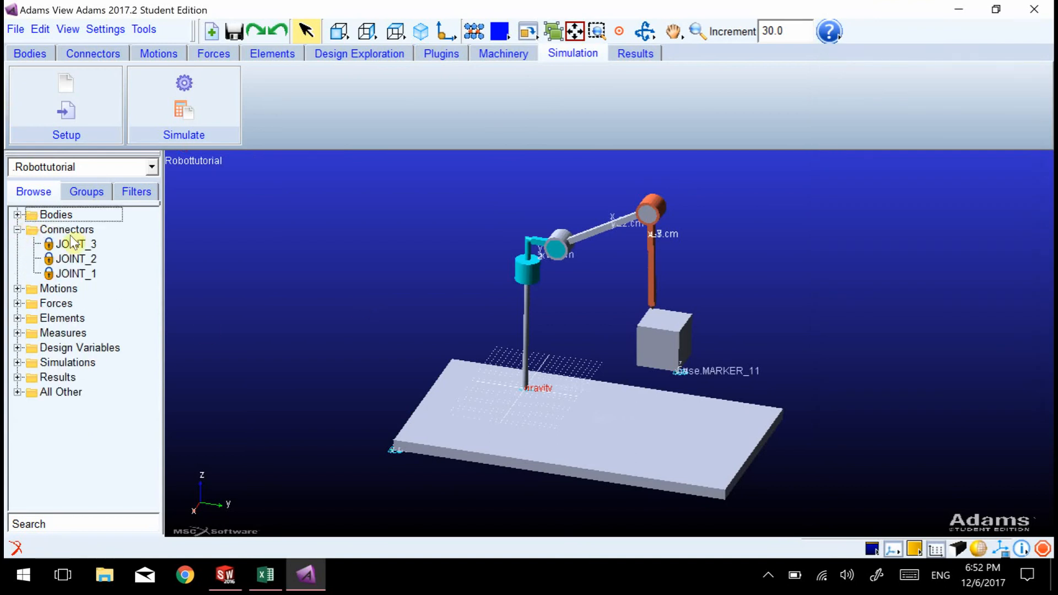
left_click(63, 229)
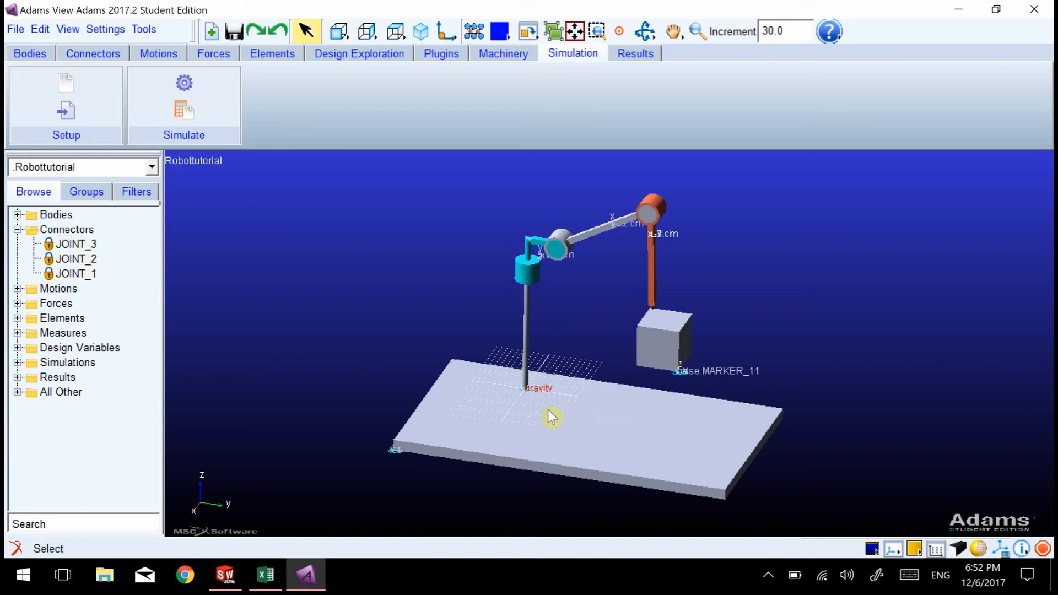
Step: Add a revolute joint normal to the grid between the base and L1, located in the cylinder atop the vertical post
left_click(78, 56)
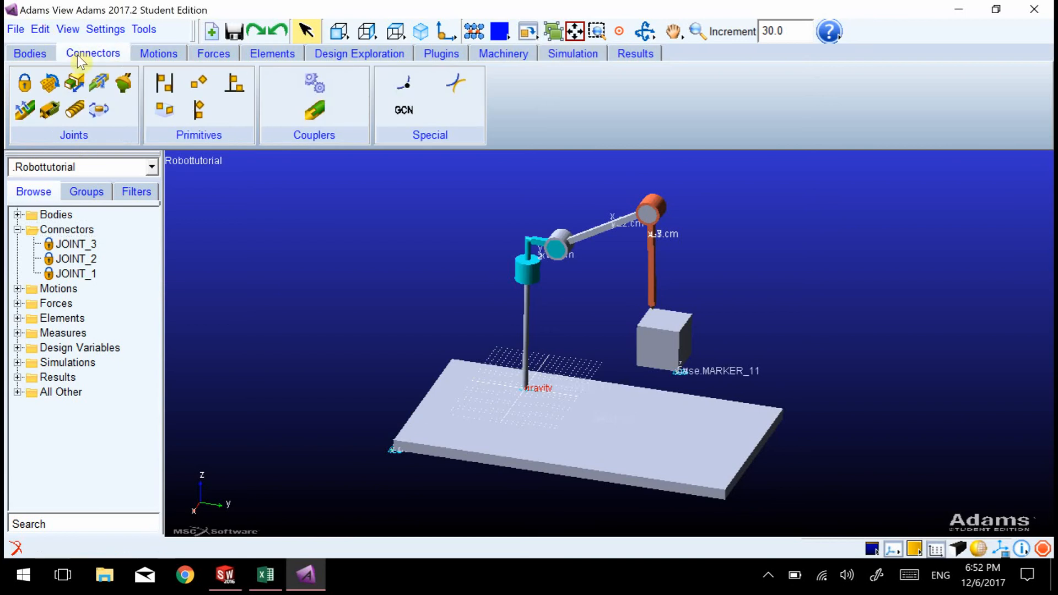
left_click(50, 84)
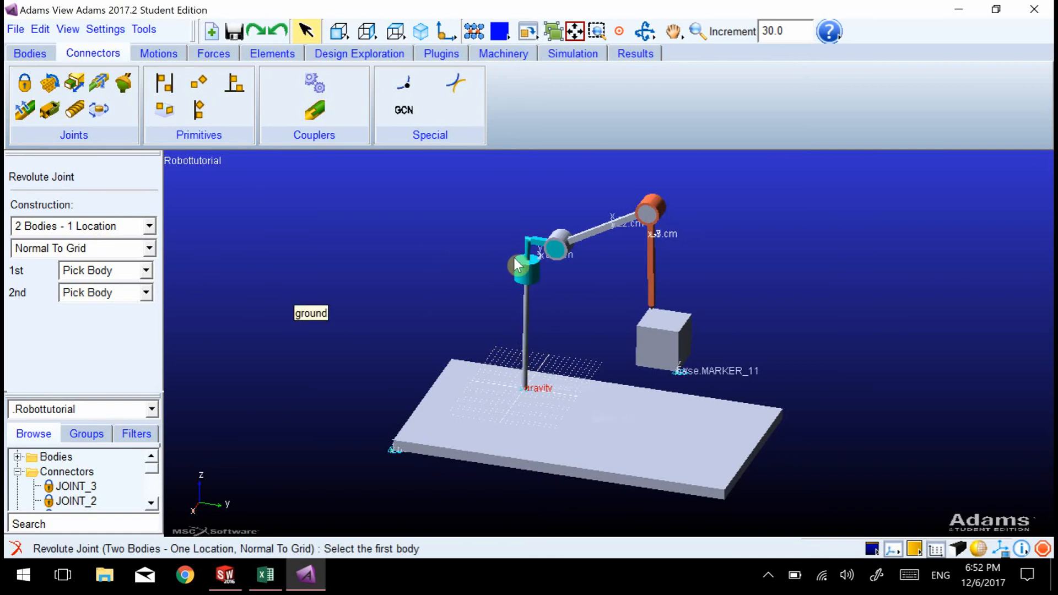
left_click(526, 312)
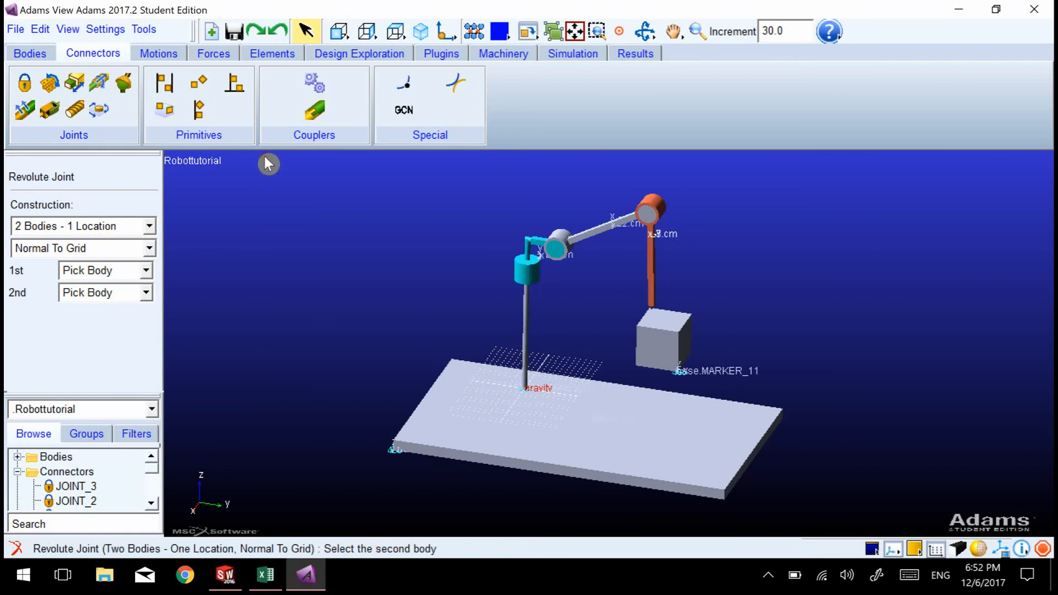
left_click(528, 251)
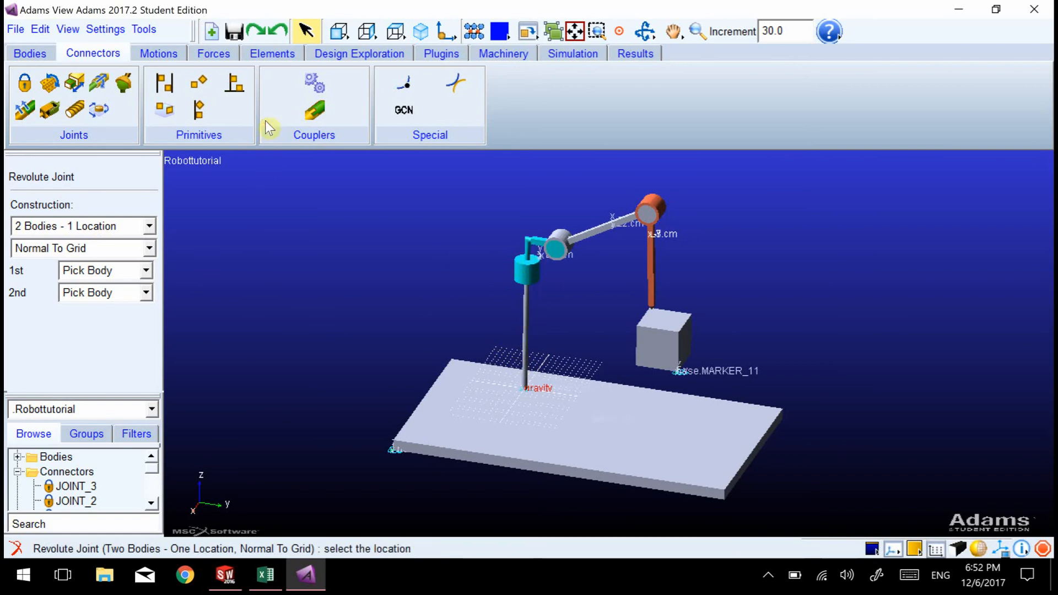
left_click(527, 273)
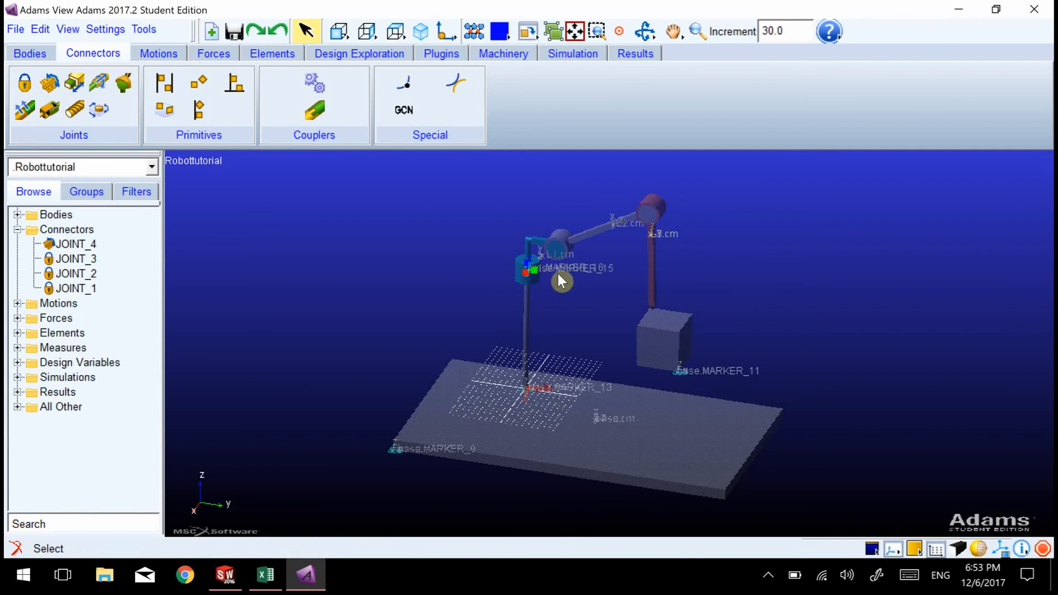
Step: Examine the orientation of the revolute joint between base and L1 up close, with the whole robot back in view at the end
key("z")
left_click_drag(562, 267, 620, 417)
key("t")
key("r")
left_click_drag(484, 400, 462, 413)
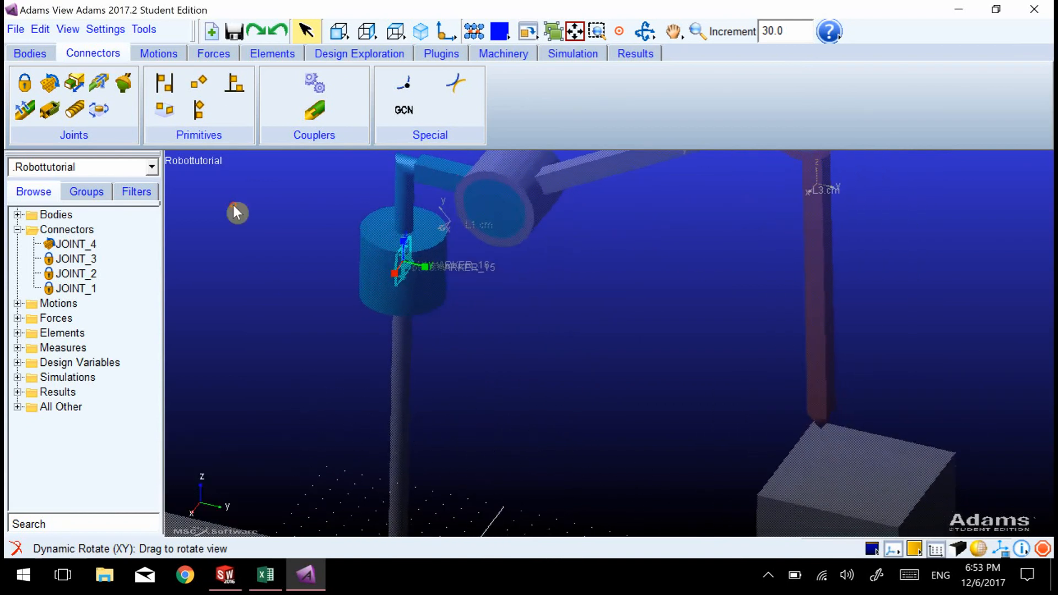
key("t")
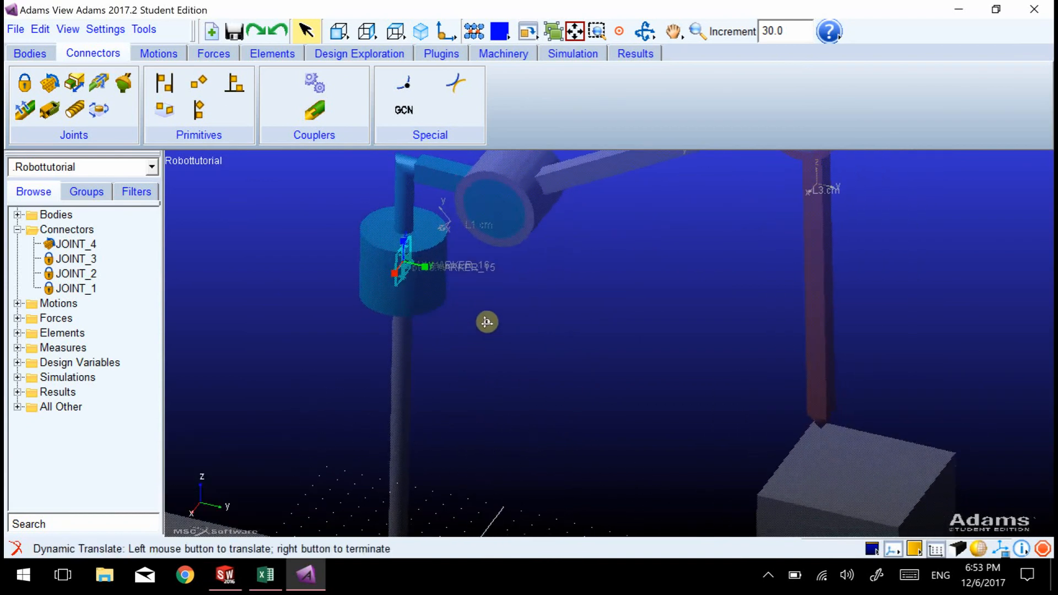
key("z")
left_click_drag(508, 312, 510, 357)
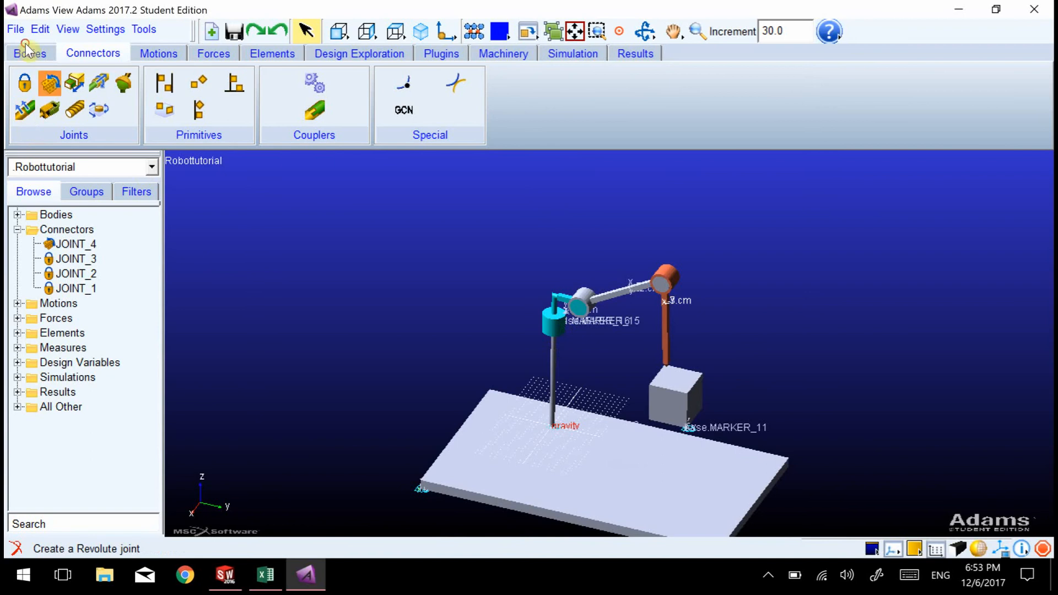
Step: Add a revolute joint between L1 and L2 at the center of L1.SOLID3.E12, with its direction picked from geometry along the cylinder's axis
left_click(49, 83)
left_click(94, 249)
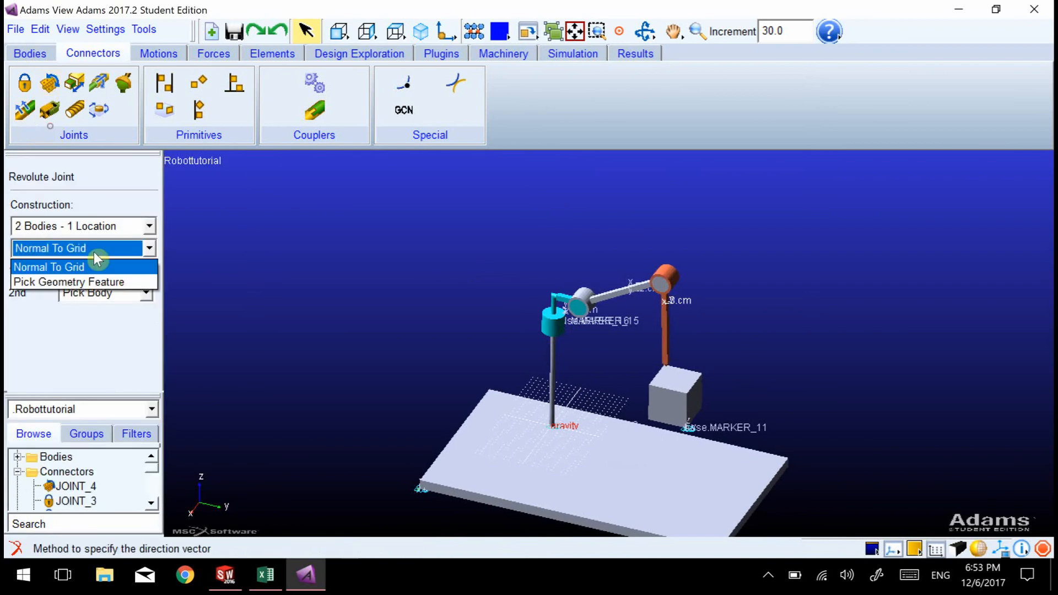
left_click(68, 278)
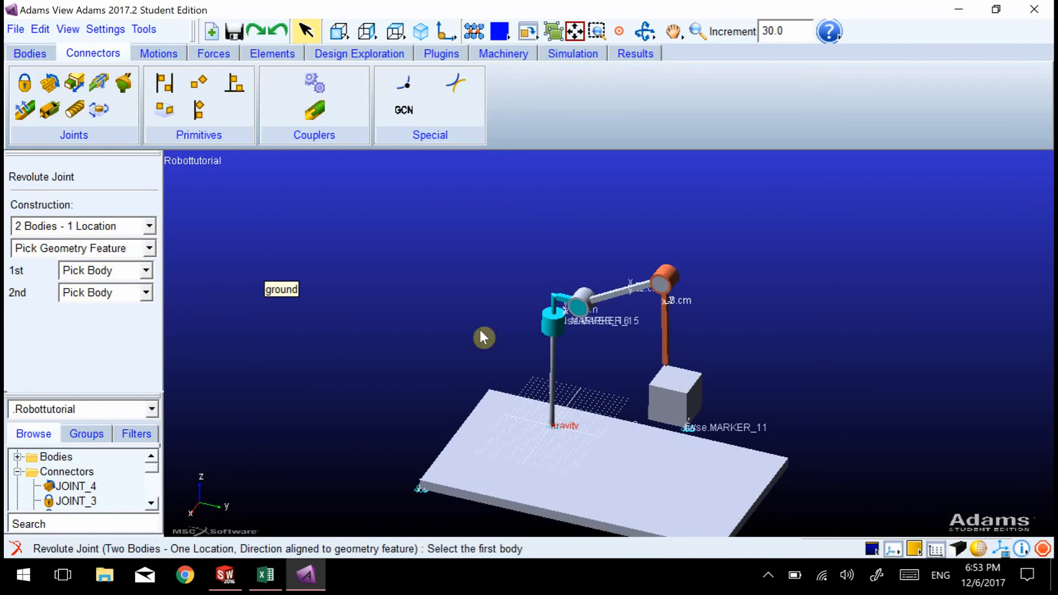
left_click(552, 304)
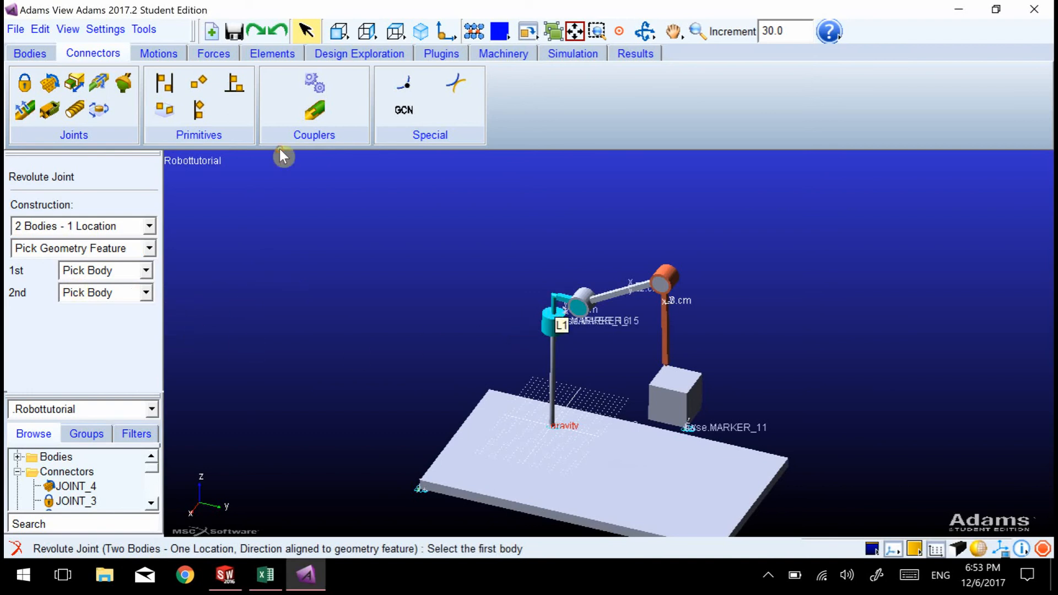
left_click(615, 300)
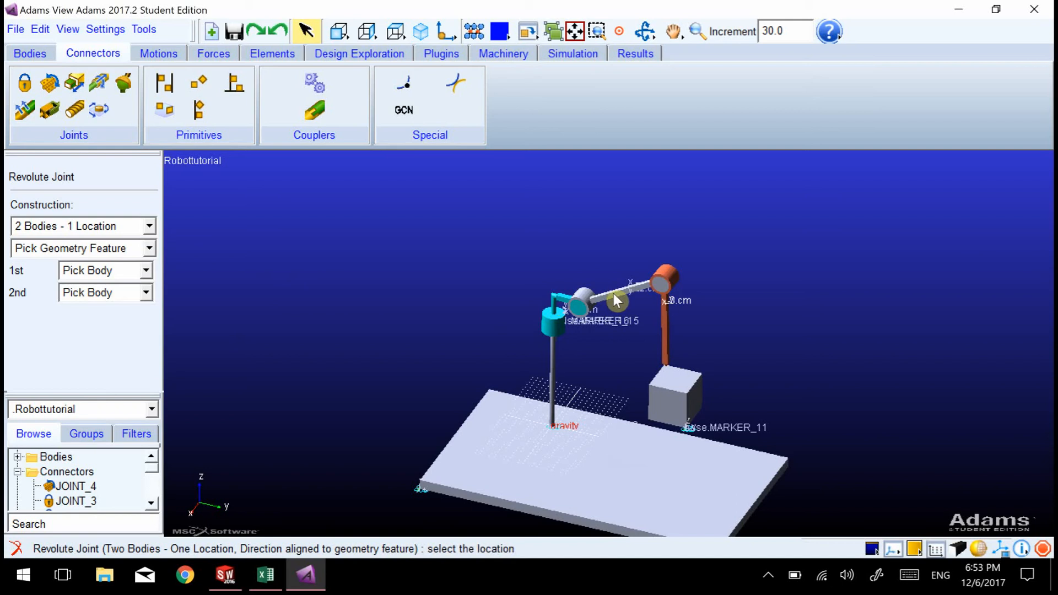
middle_click_drag(601, 298, 612, 268)
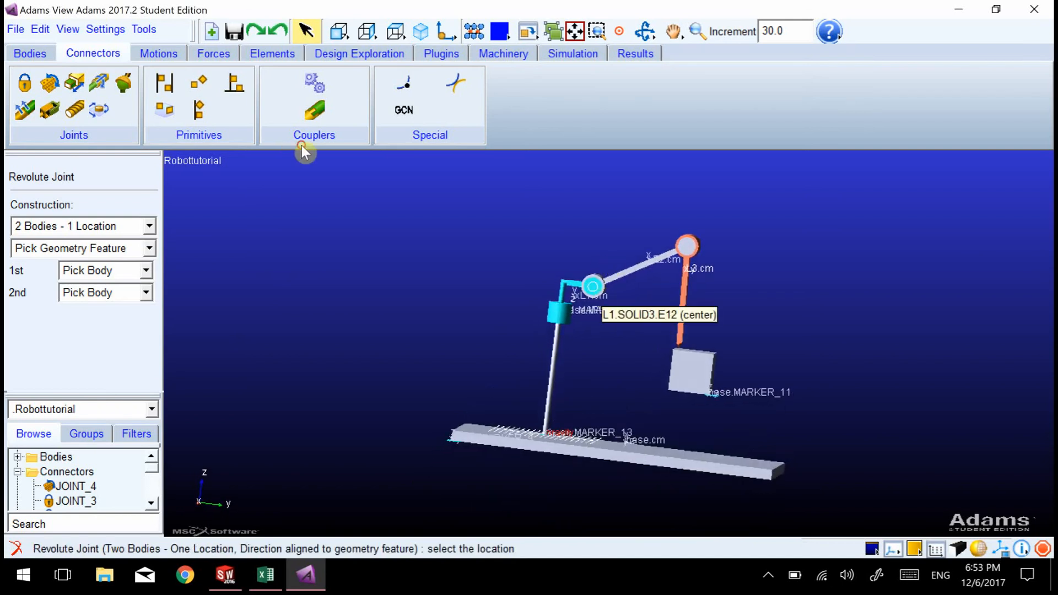
left_click(592, 286)
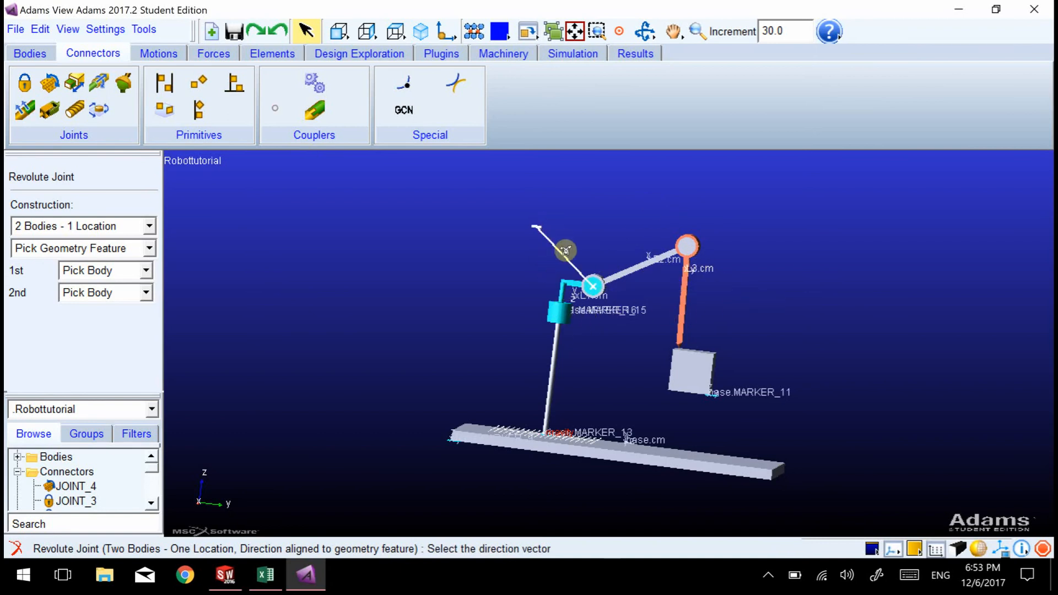
key("r")
left_click_drag(562, 243, 544, 317)
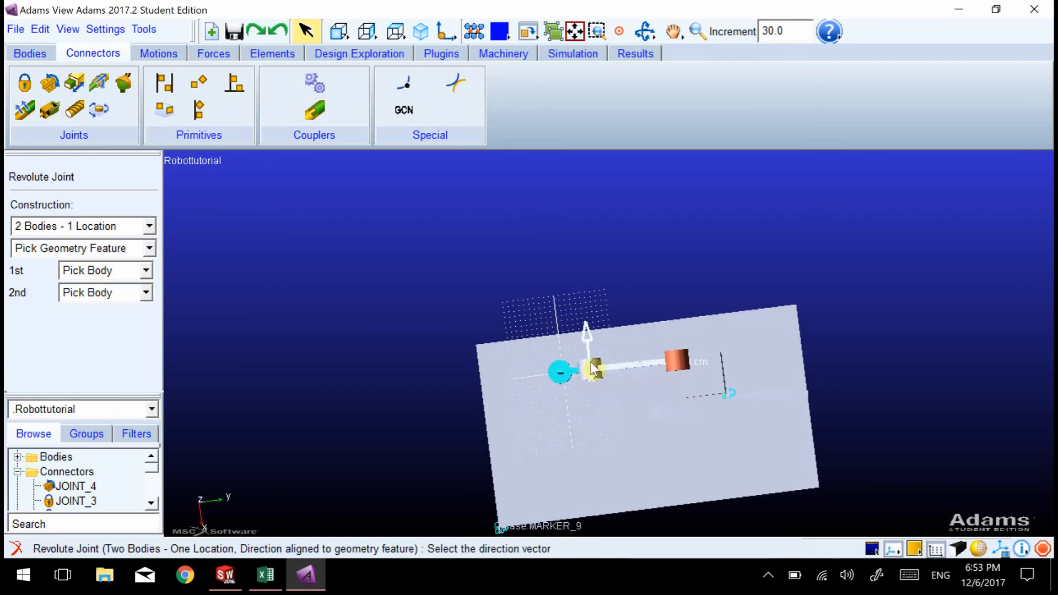
left_click(594, 388)
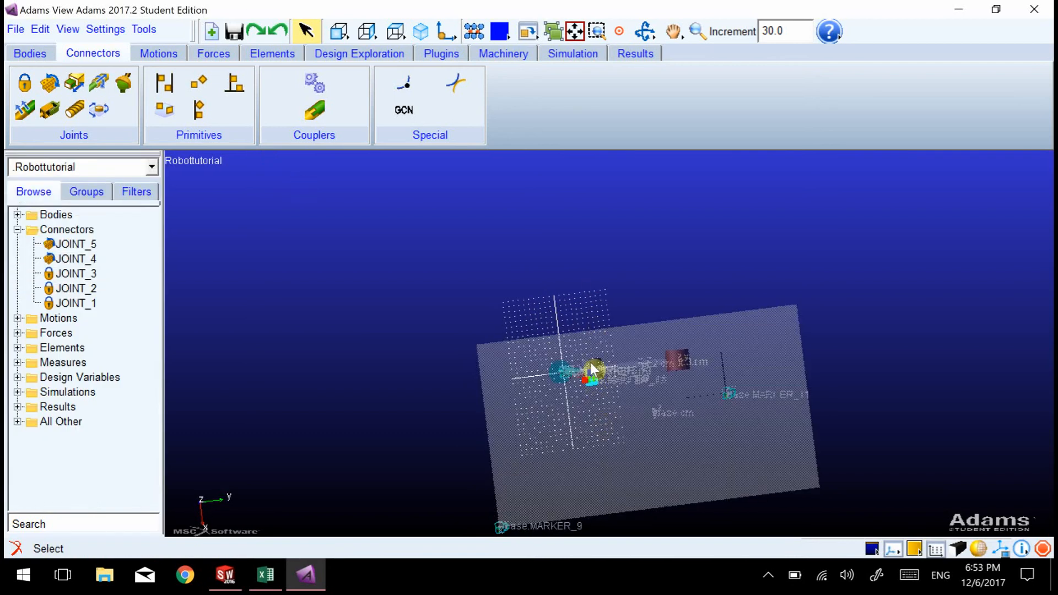
Step: Inspect the revolute joint between L1 and L2 from the side and up close
key("r")
left_click_drag(645, 468, 625, 381)
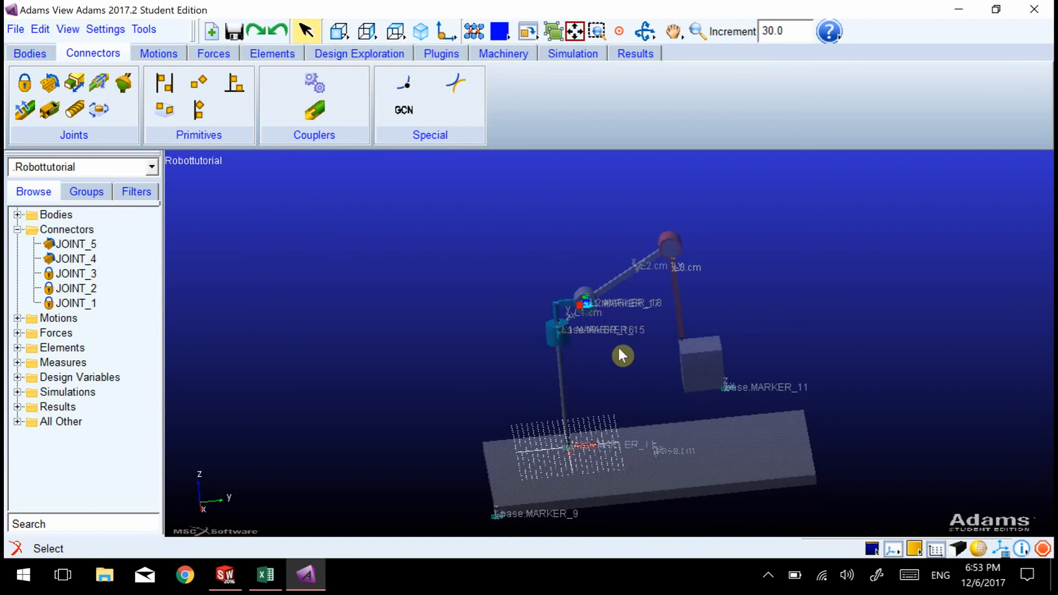
key("z")
left_click_drag(589, 270, 532, 224)
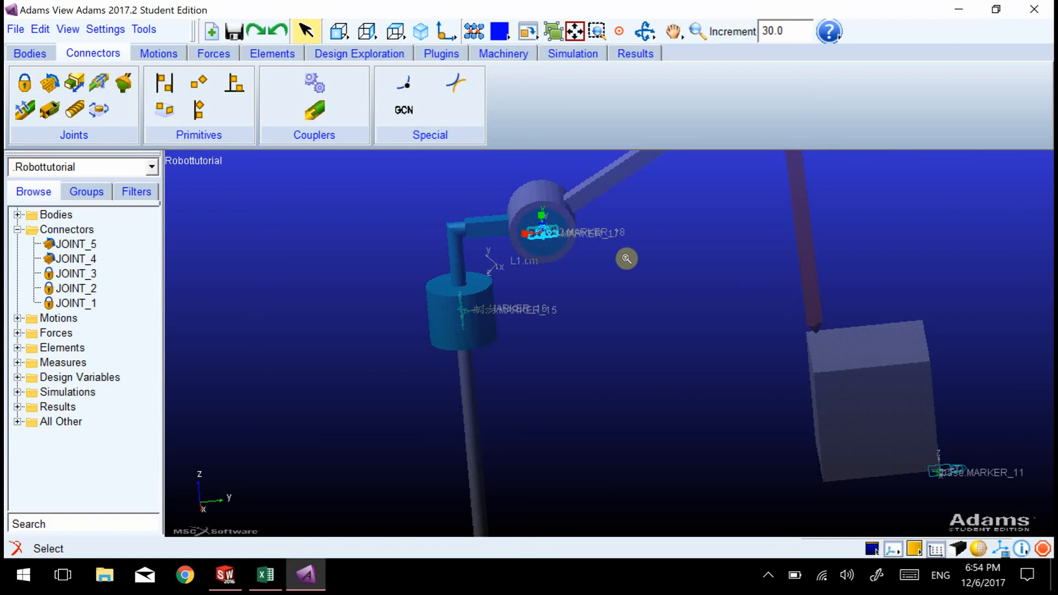
key("z")
left_click_drag(625, 255, 634, 300)
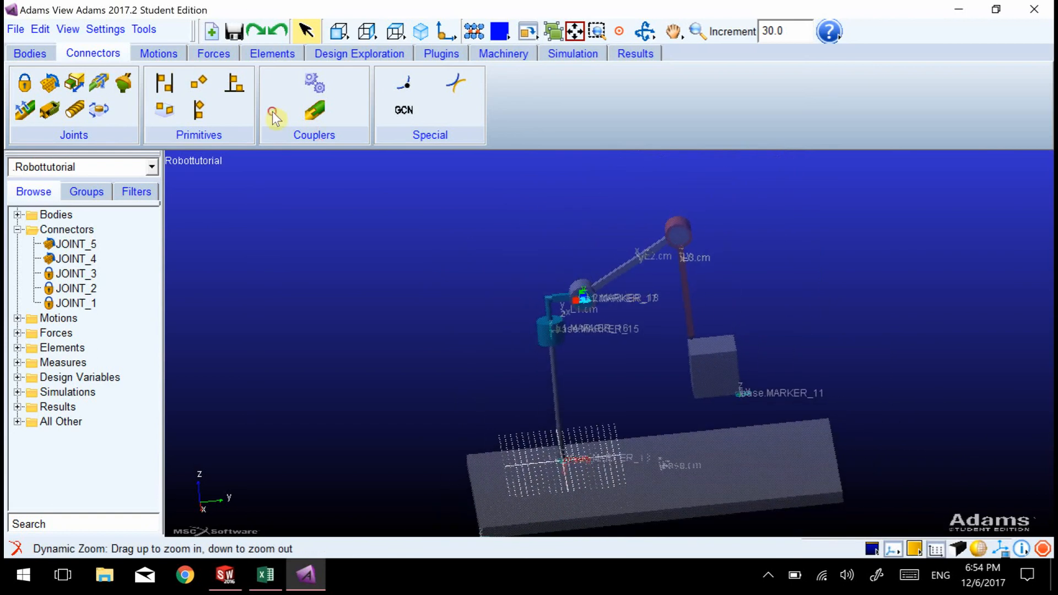
left_click(49, 84)
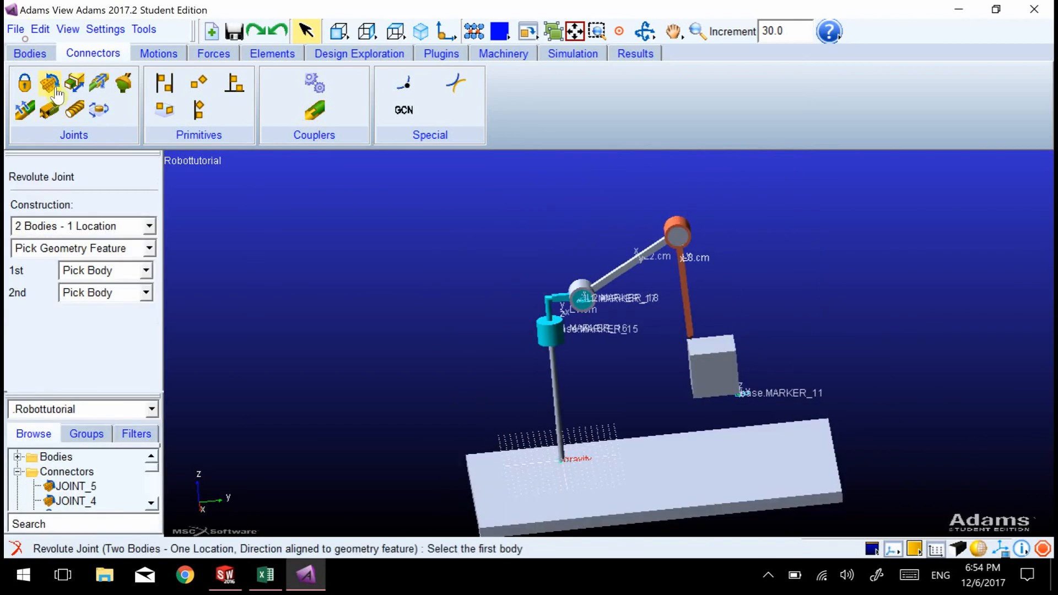
left_click(679, 276)
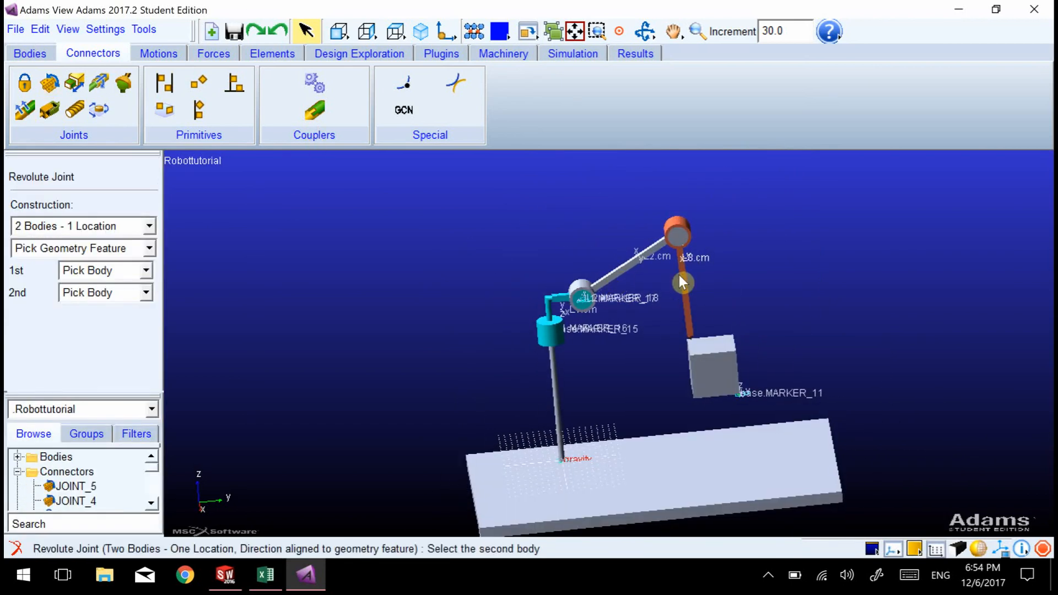
left_click(685, 275)
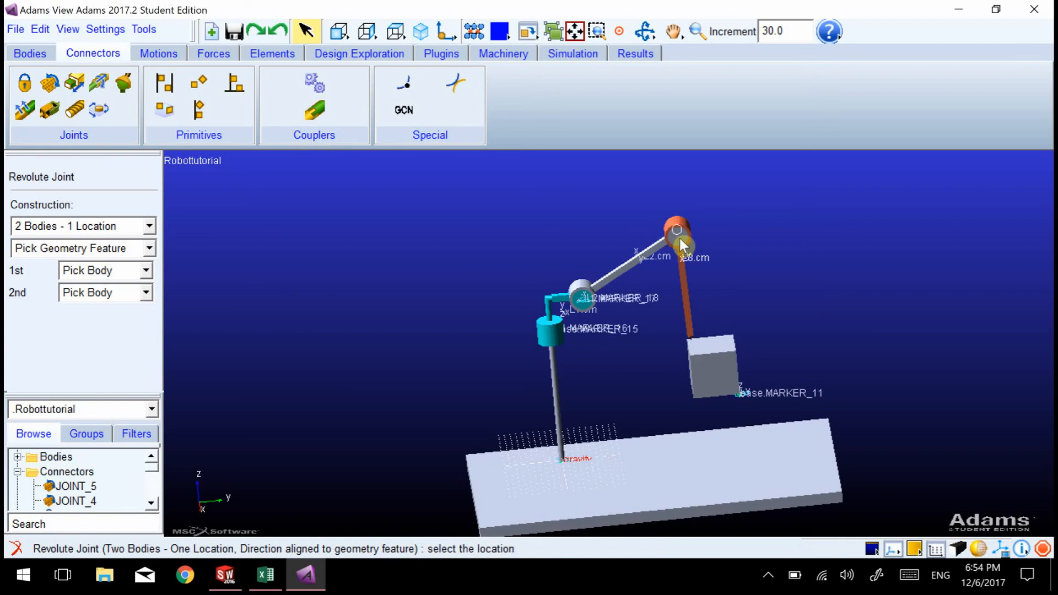
key("r")
left_click_drag(680, 241, 688, 261)
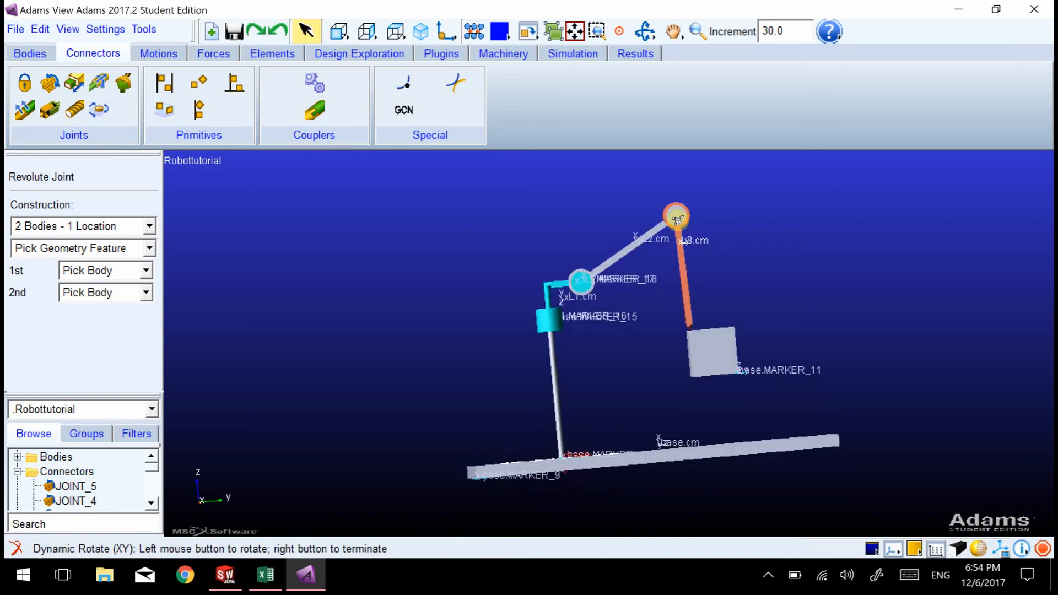
right_click(678, 220)
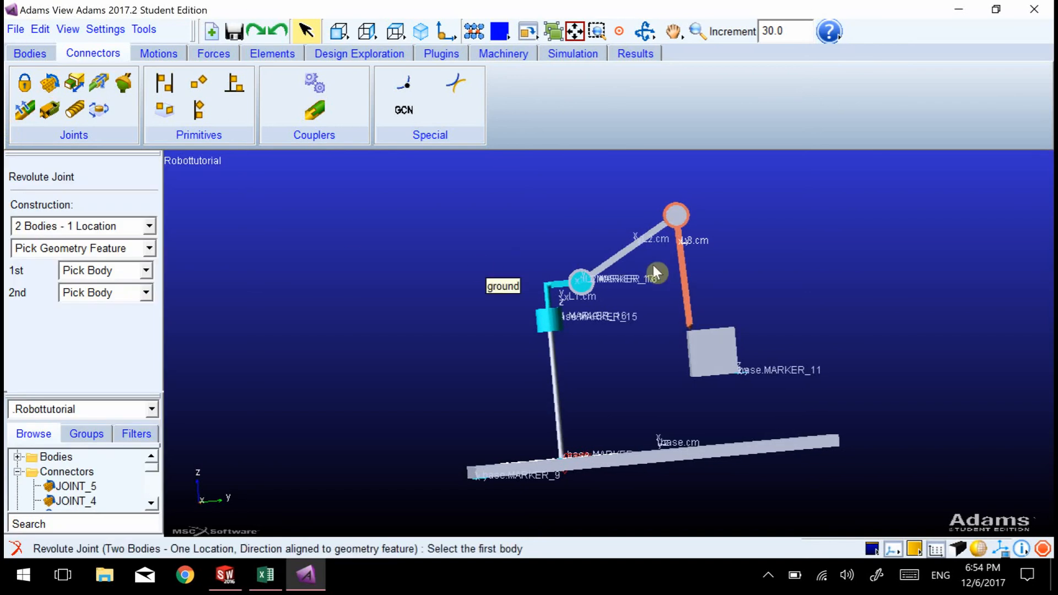
Step: Add a revolute joint between L2 and L3 at the center of L2.SOLID4.E20, with its direction along the cylinder's axis
left_click(636, 259)
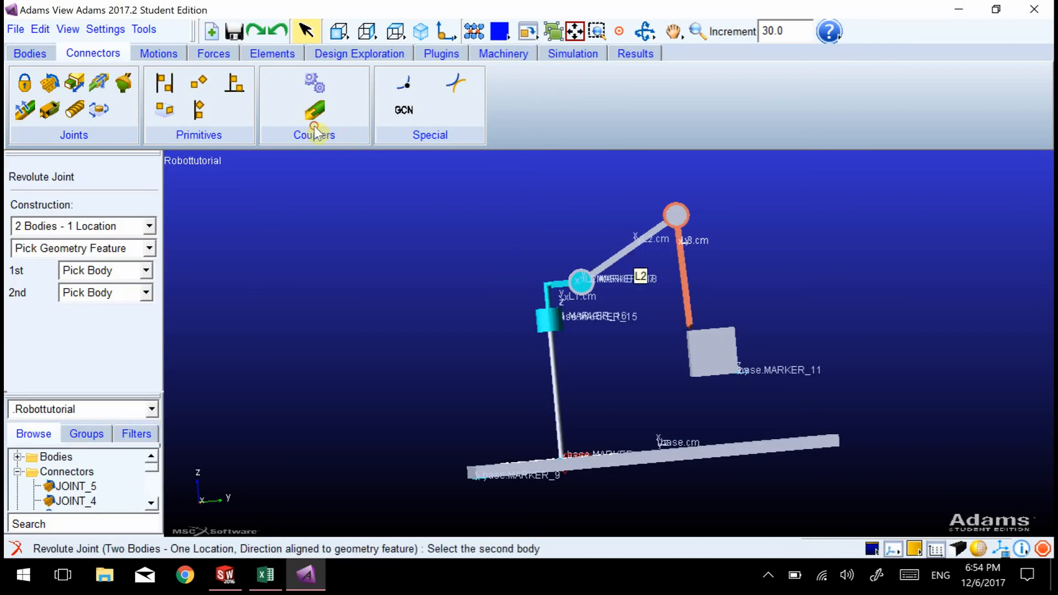
left_click(668, 219)
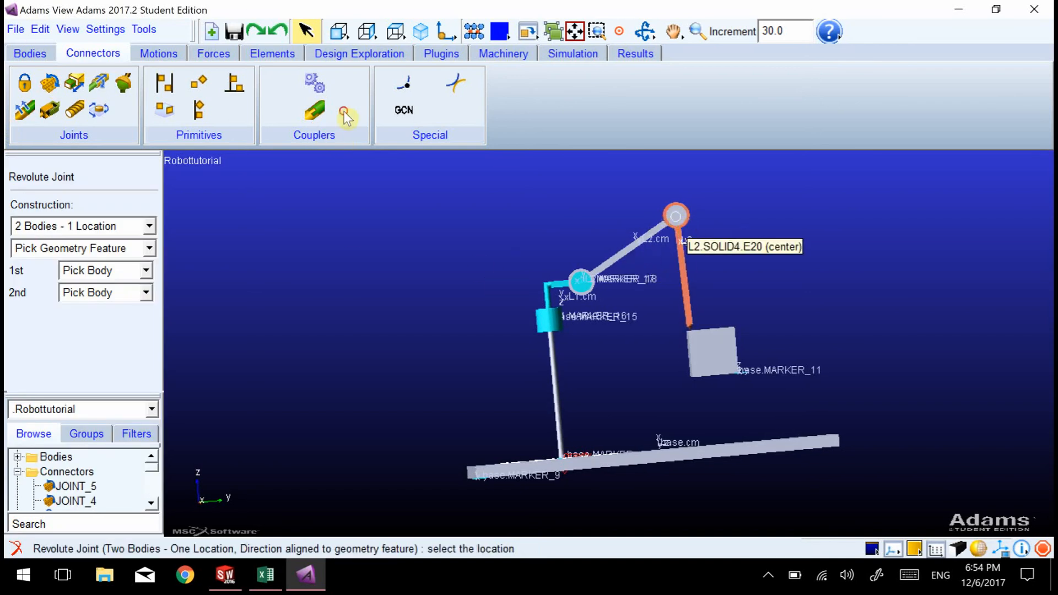
left_click(681, 223)
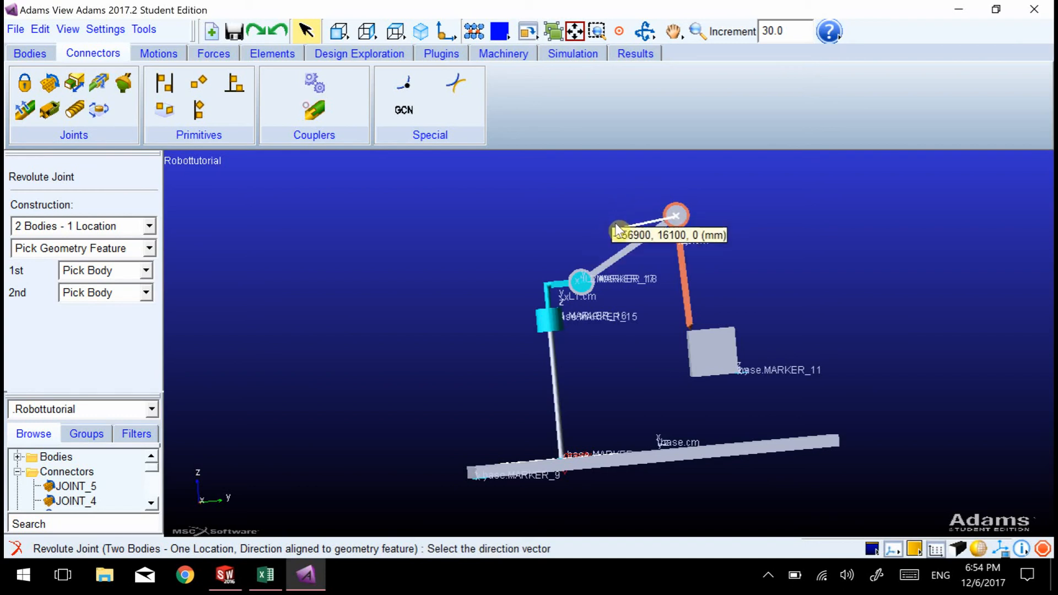
key("r")
left_click_drag(618, 230, 645, 303)
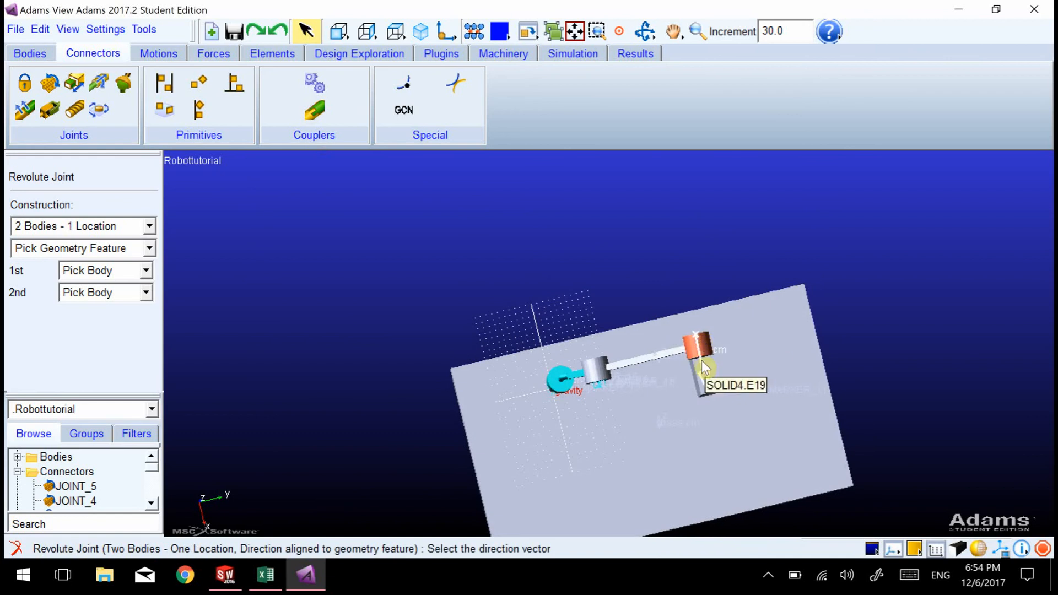
left_click(699, 362)
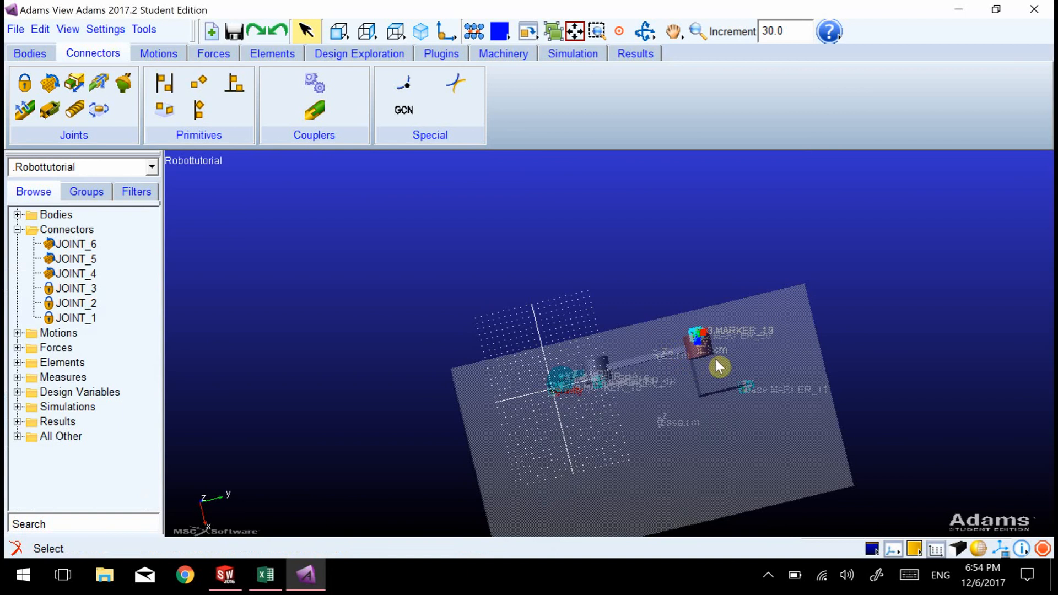
Step: Run a test simulation of the robot arm with an end time of 5.0 and 50 steps
key("z")
mouse_move(716, 350)
left_mouse_down()
mouse_move(713, 295)
mouse_move(717, 358)
left_mouse_up()
key("r")
left_click_drag(331, 189, 300, 165)
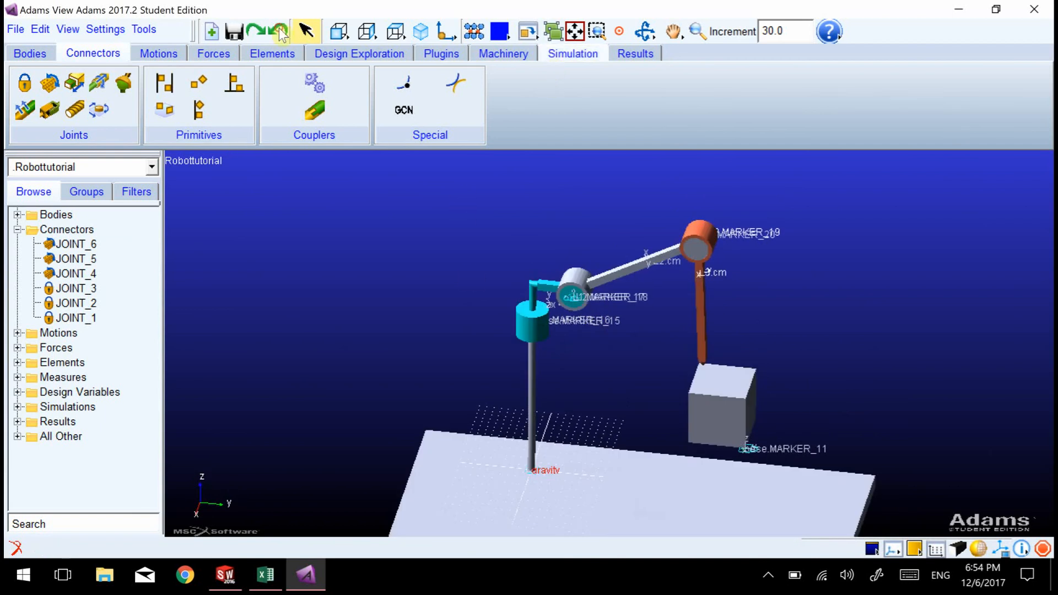
left_click(573, 53)
left_click(183, 107)
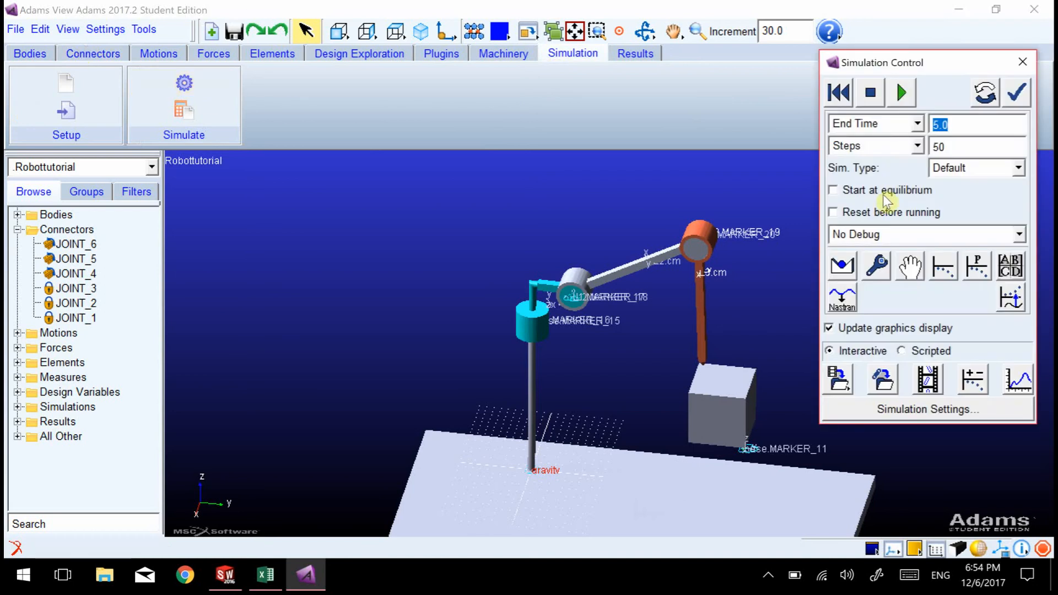
left_click(902, 92)
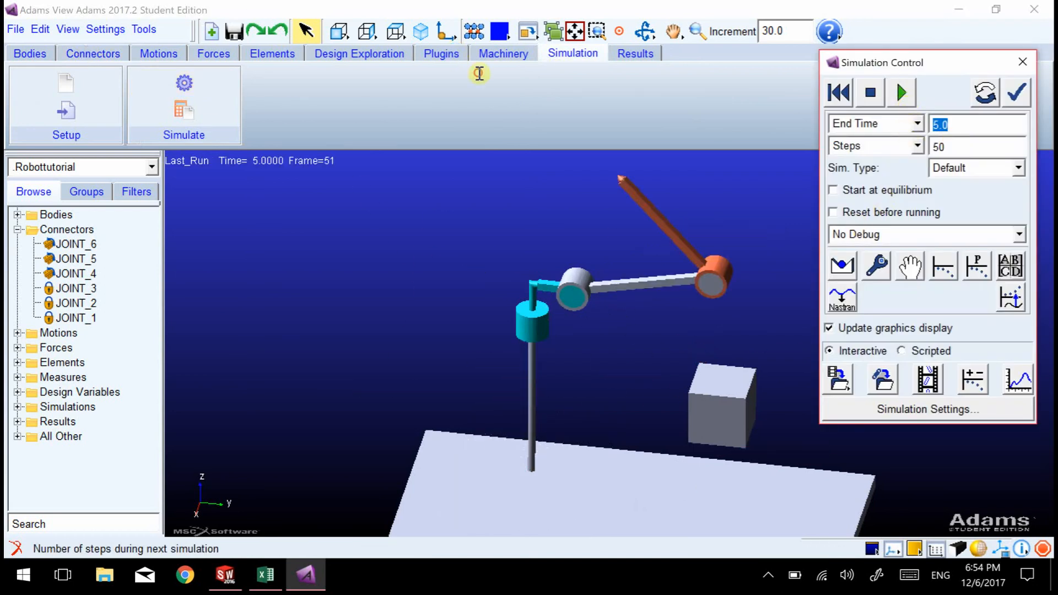
Step: Set the number of simulation steps to 1000 and reset the model to its input configuration
left_click(954, 146)
type("0")
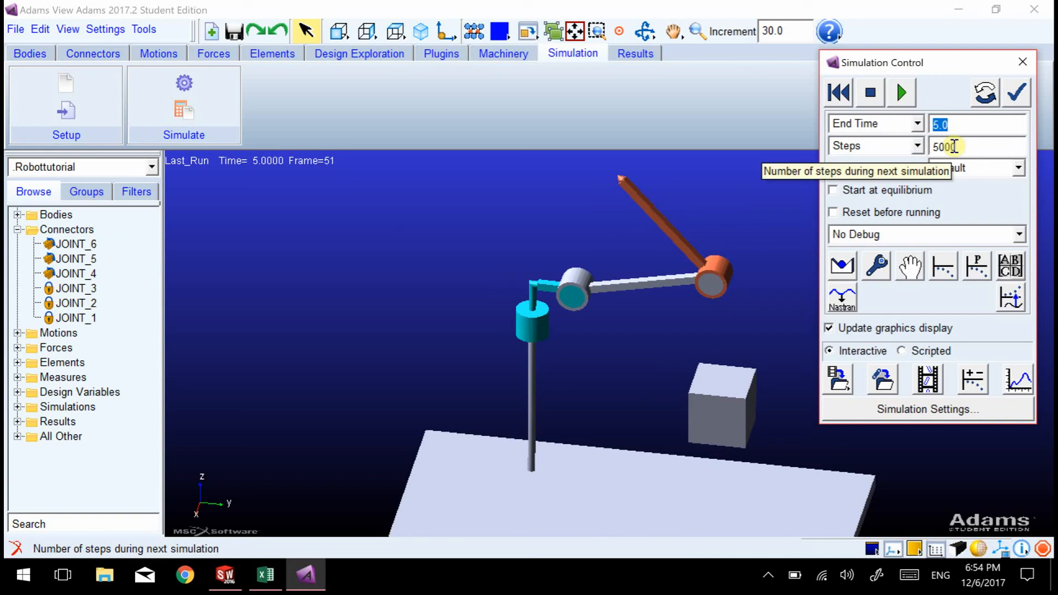
key("BackSpace")
key("BackSpace")
key("BackSpace")
type("1000")
left_click(839, 93)
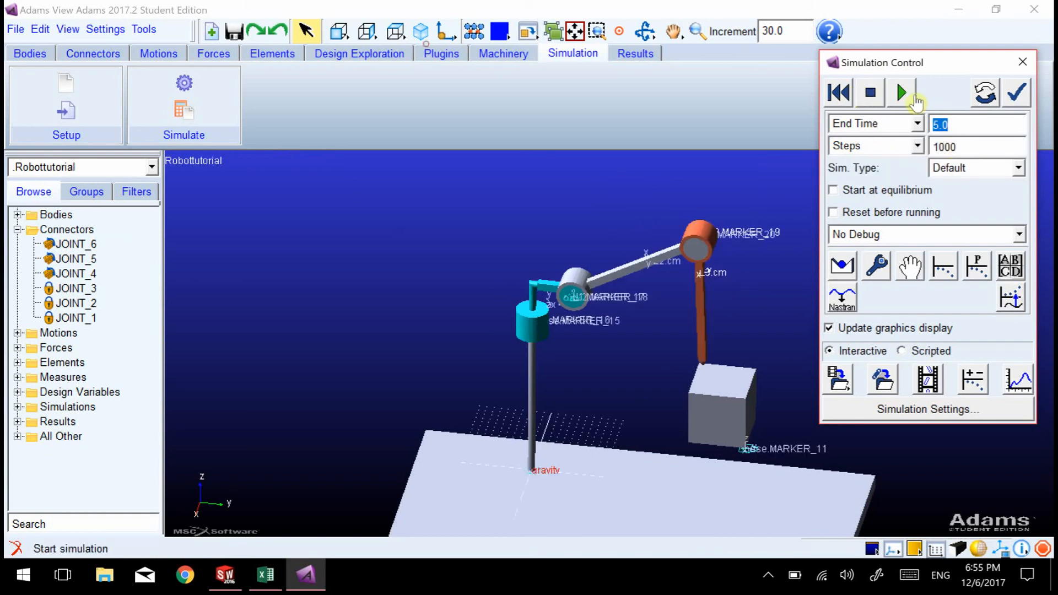
Step: Run the simulation again, stop it partway, then reset the model and close the simulation controls
left_click(901, 92)
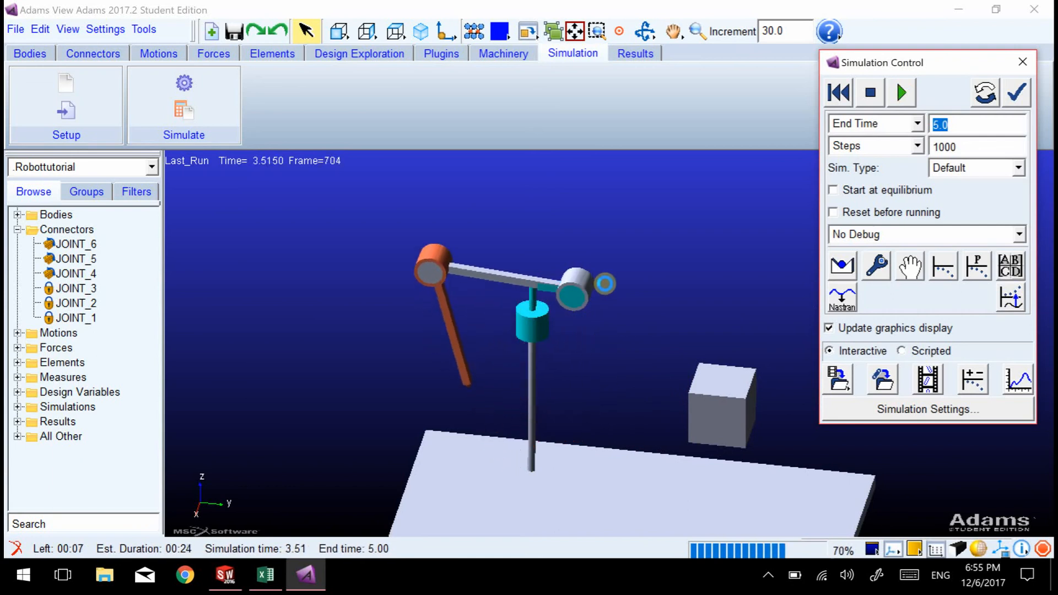
left_click(866, 93)
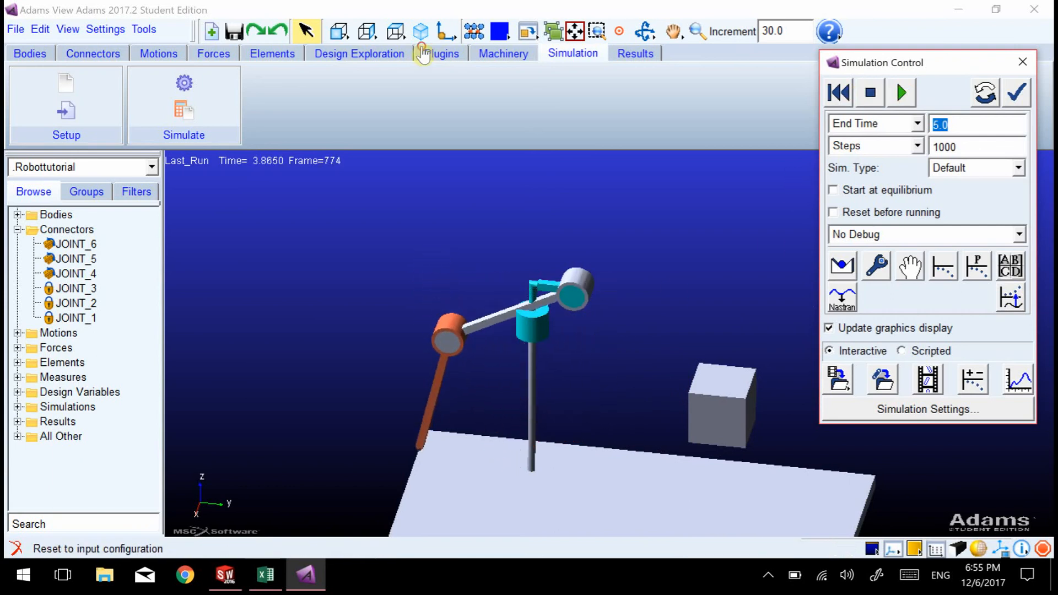
left_click(839, 93)
left_click(1019, 64)
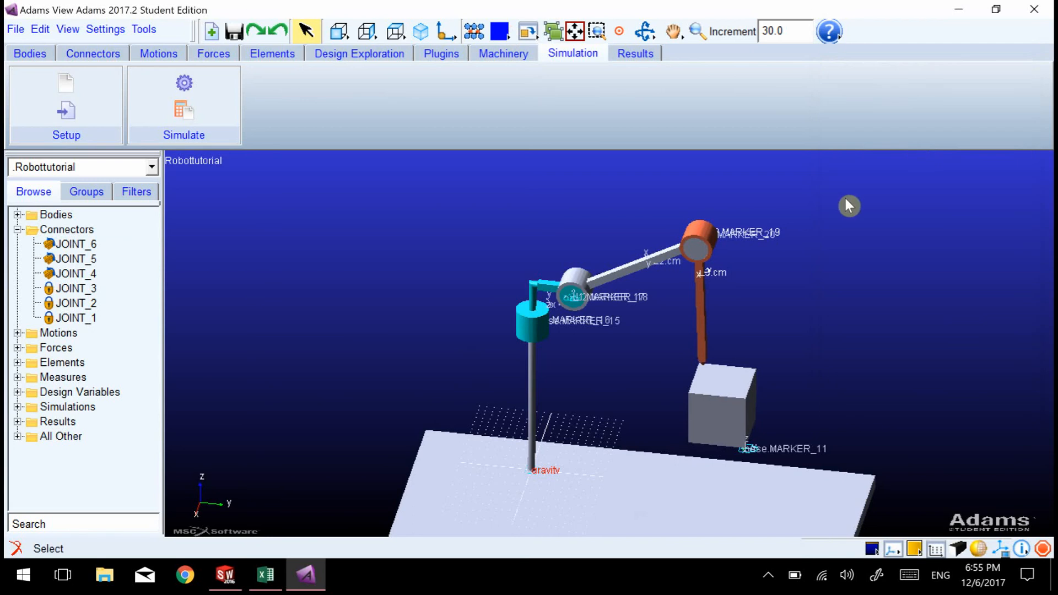
Step: Turn on the visibility of all model icons and set their size to 150, with Joints chosen for the attributes
left_click(104, 53)
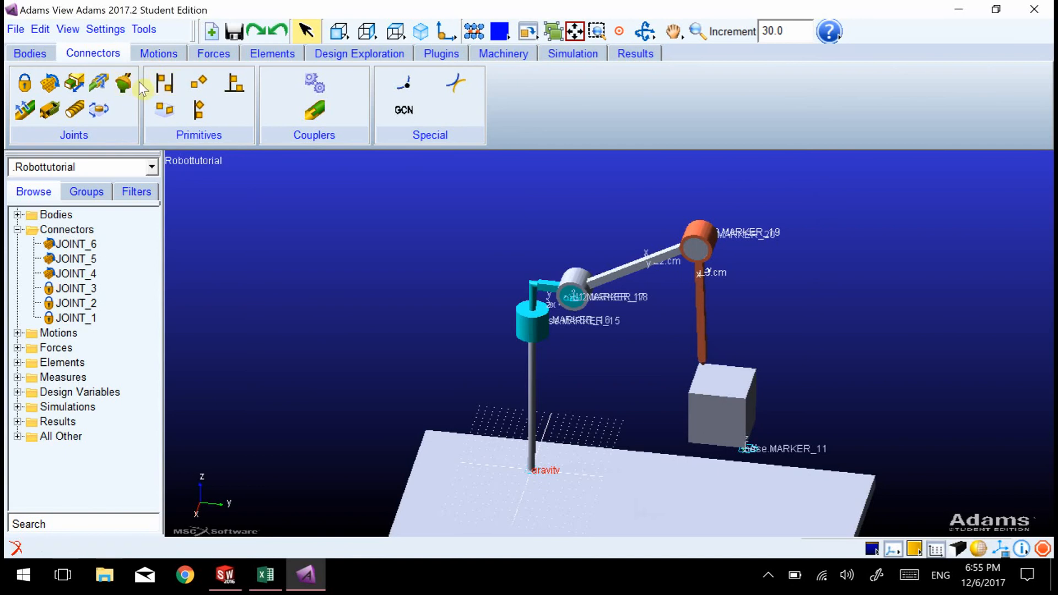
left_click(107, 30)
left_click(130, 184)
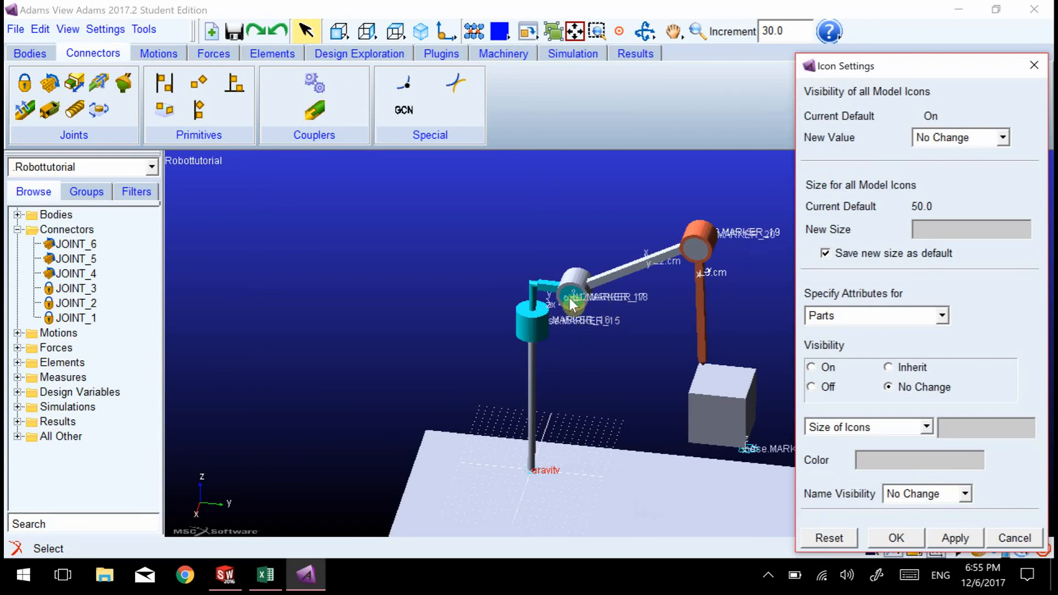
left_click(845, 322)
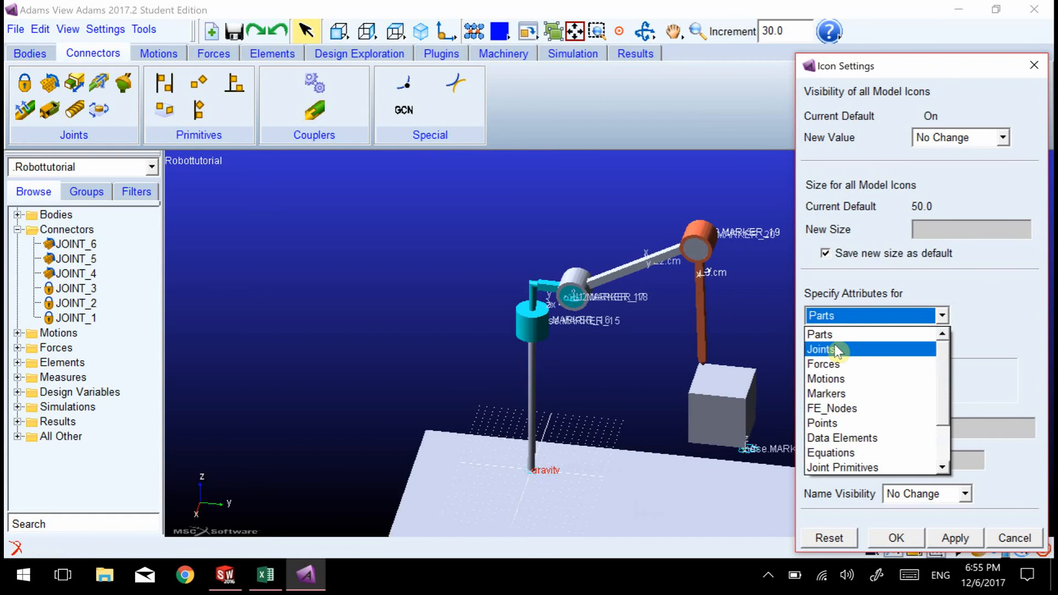
left_click(820, 349)
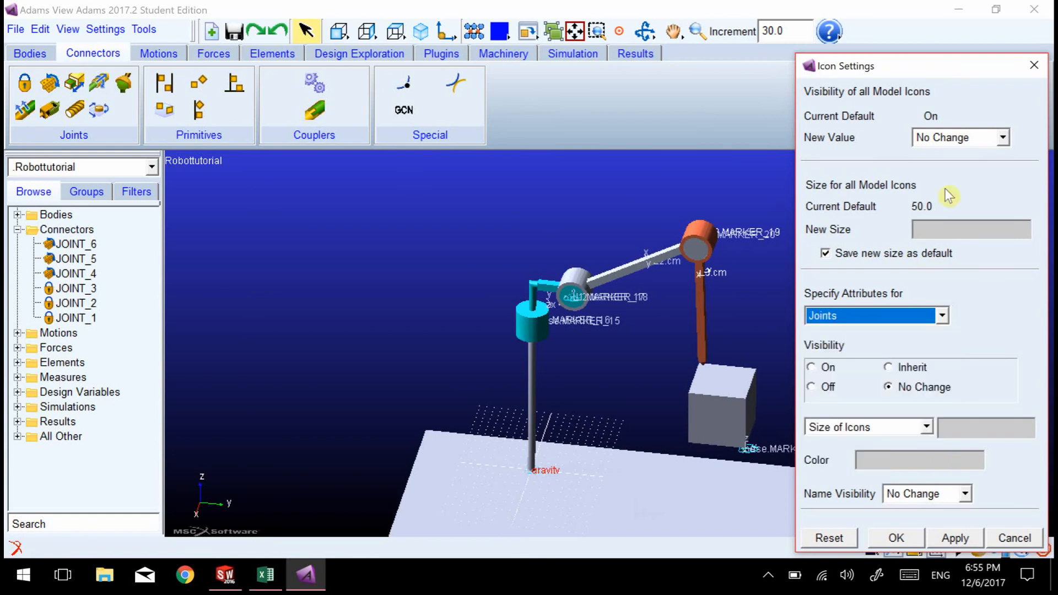
left_click(961, 137)
left_click(937, 152)
left_click(934, 230)
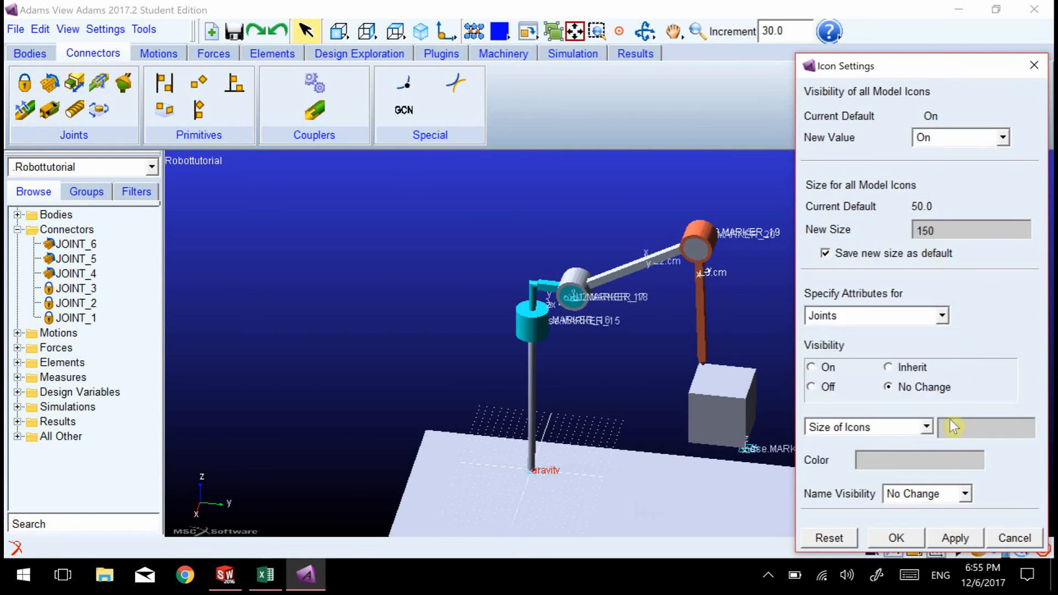
type("150")
left_click(961, 531)
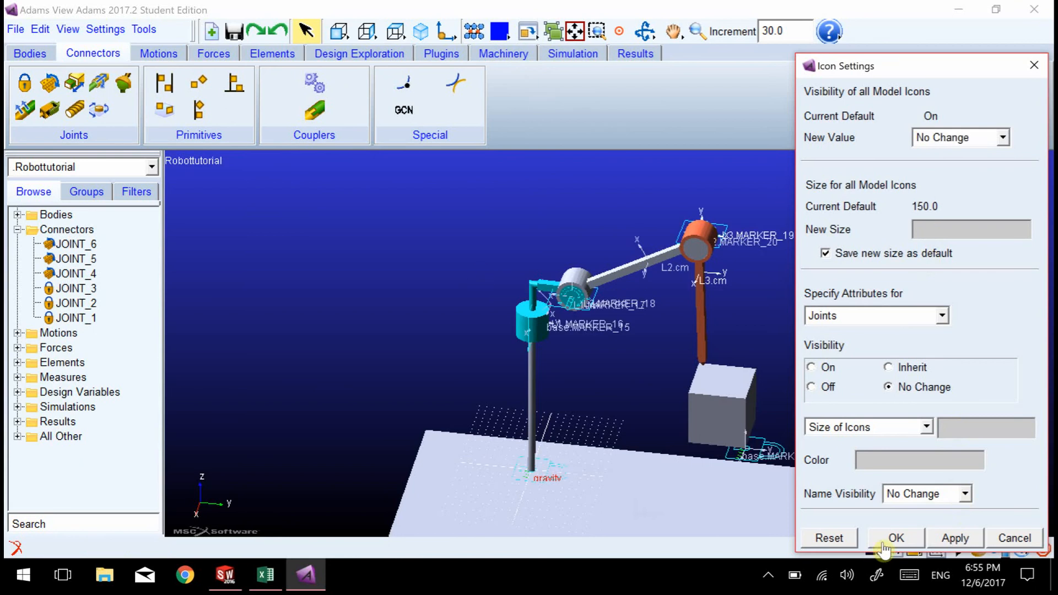
left_click(896, 538)
Step: Add rotational joint motions with a speed of 30.0 to the base–L1, L1–L2 and L2–L3 revolute joints
key("r")
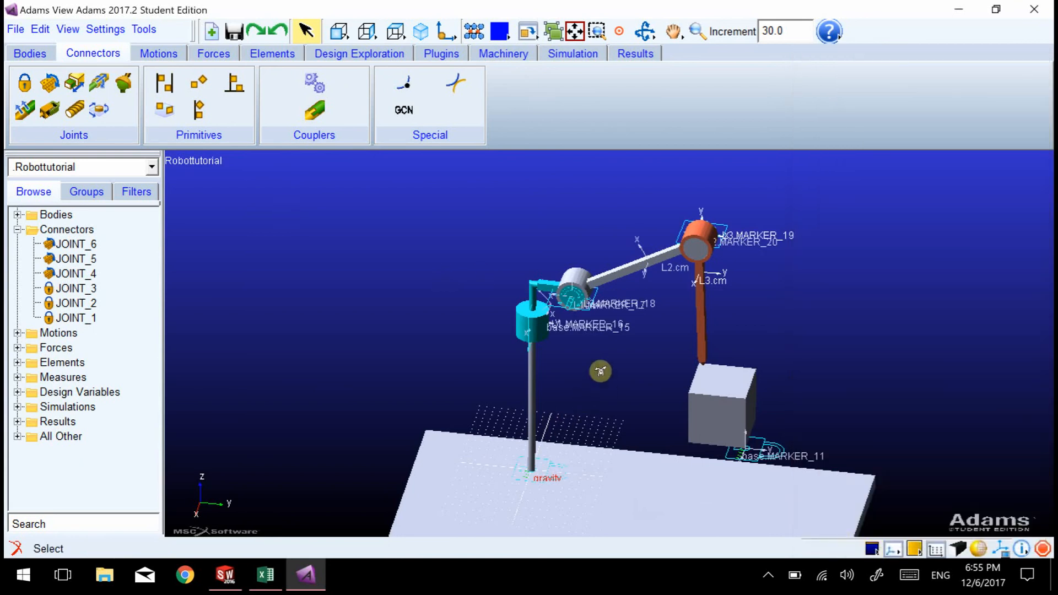
left_click_drag(597, 371, 564, 349)
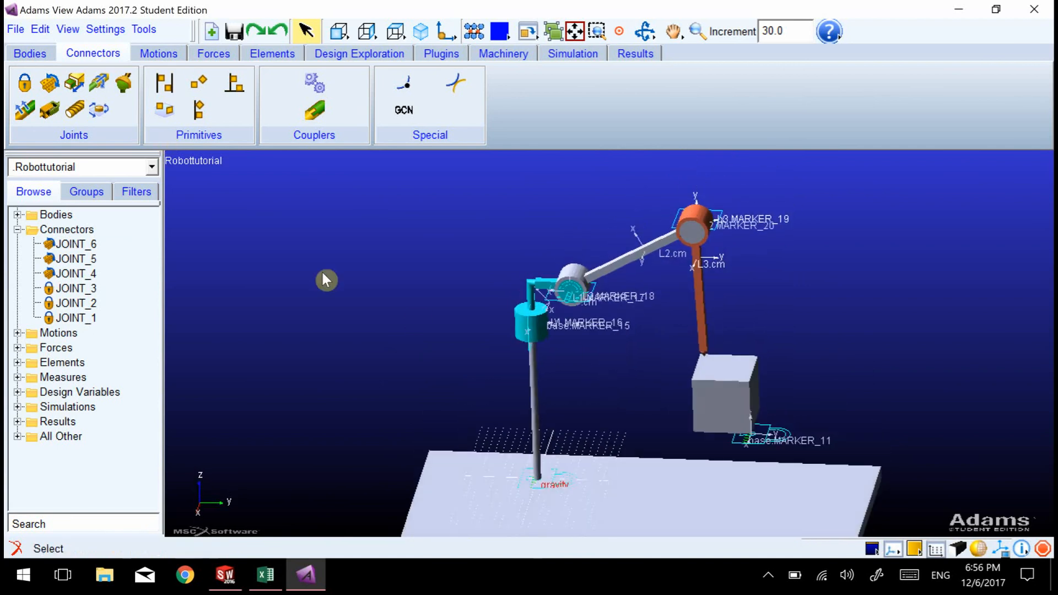
left_click(159, 53)
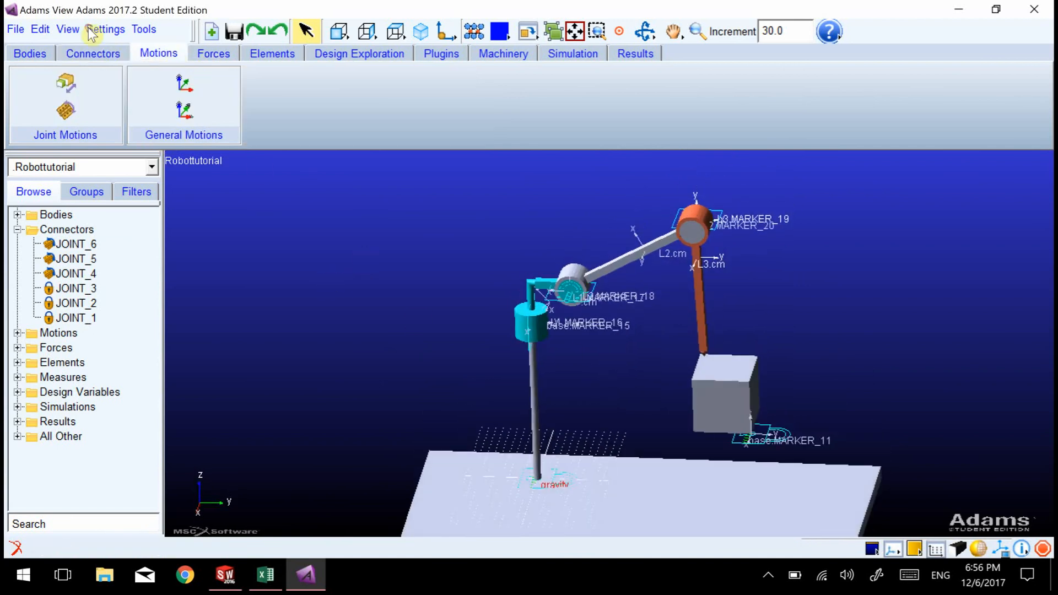
left_click(66, 112)
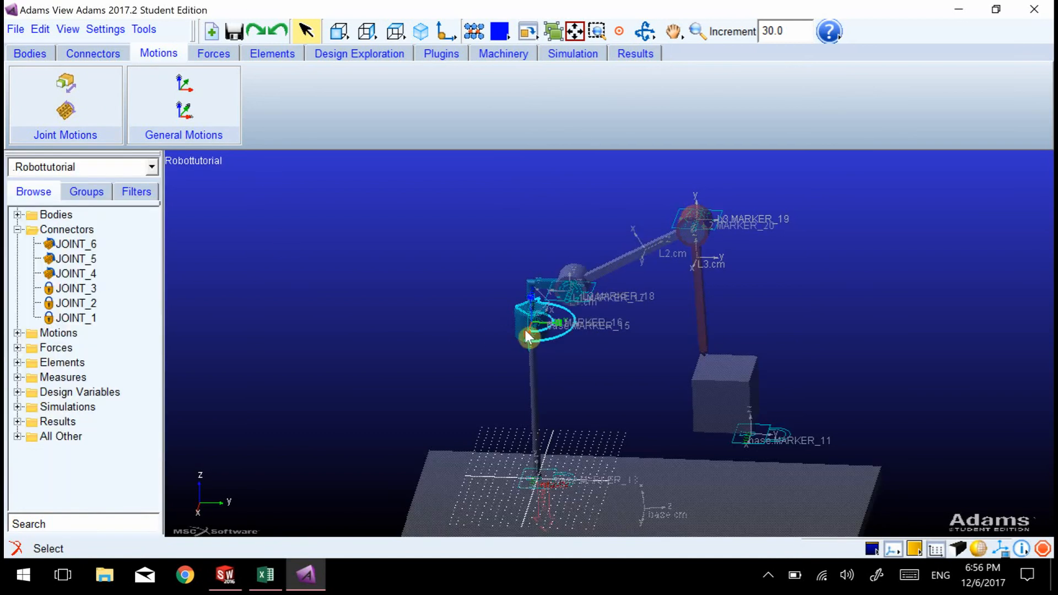
left_click(66, 83)
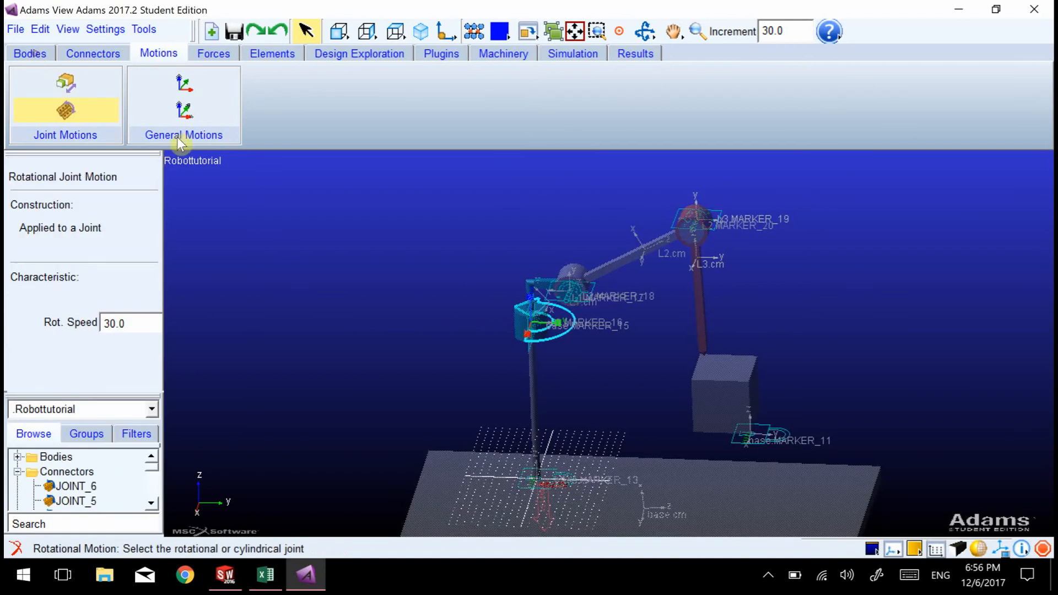
left_click(579, 301)
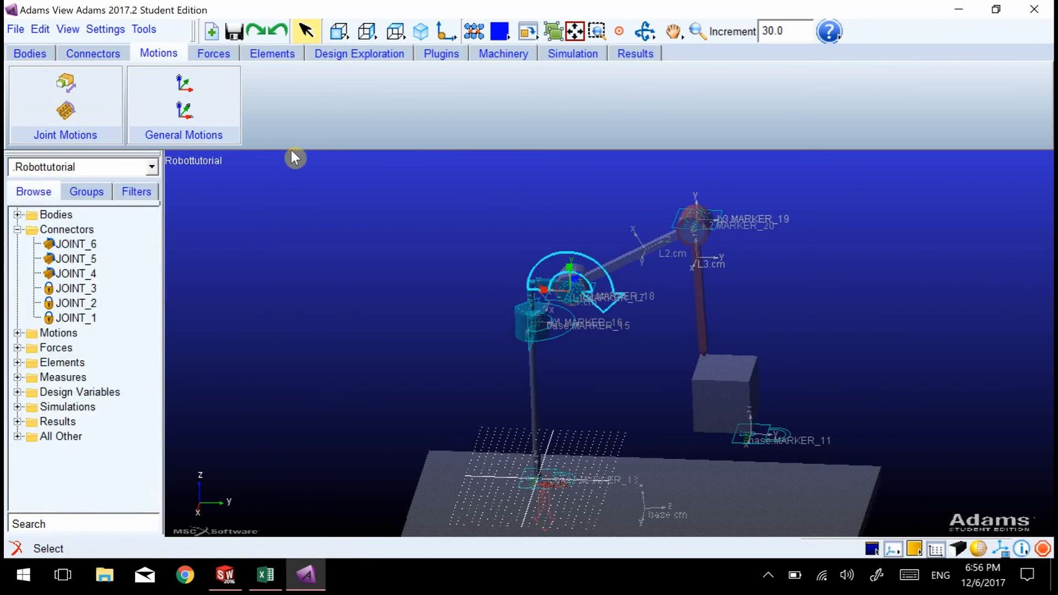
left_click(69, 109)
left_click(701, 225)
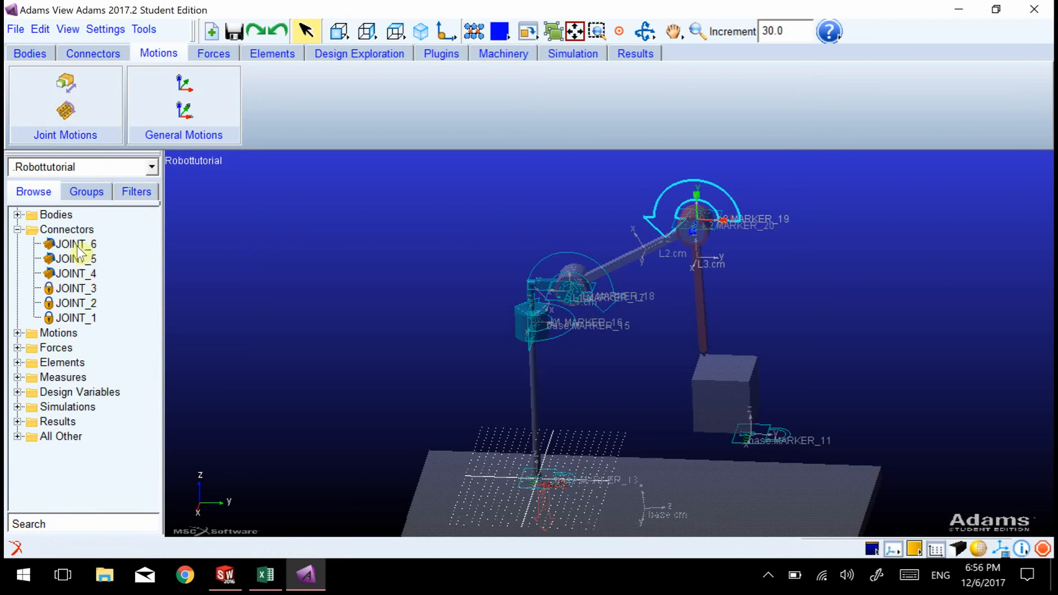
Step: Check in the model tree which joint each of MOTION_1, MOTION_2 and MOTION_3 drives
left_click(18, 229)
left_click(17, 244)
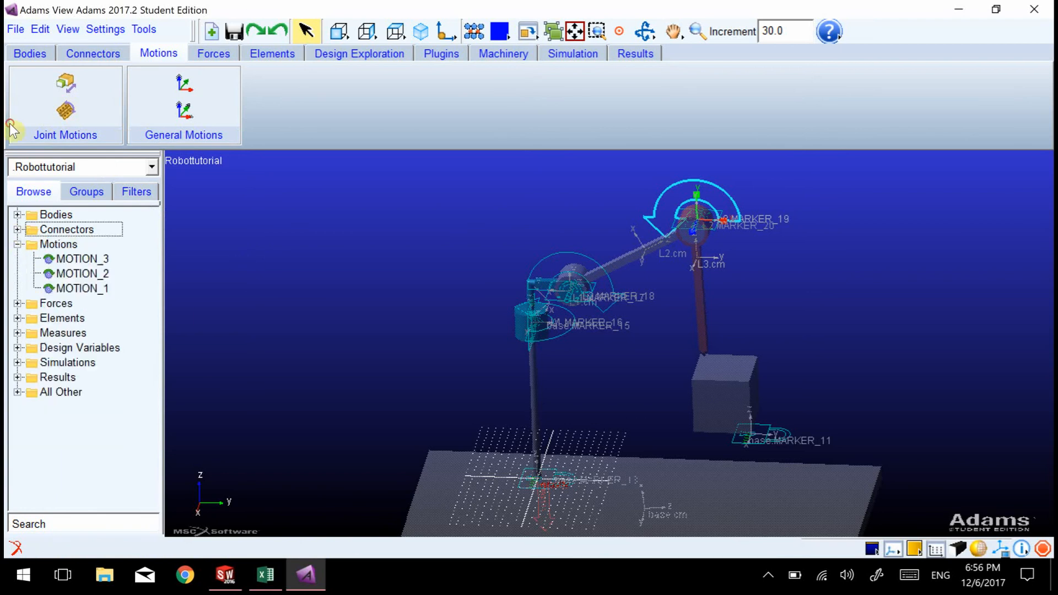
left_click(80, 288)
left_click(81, 273)
left_click(77, 258)
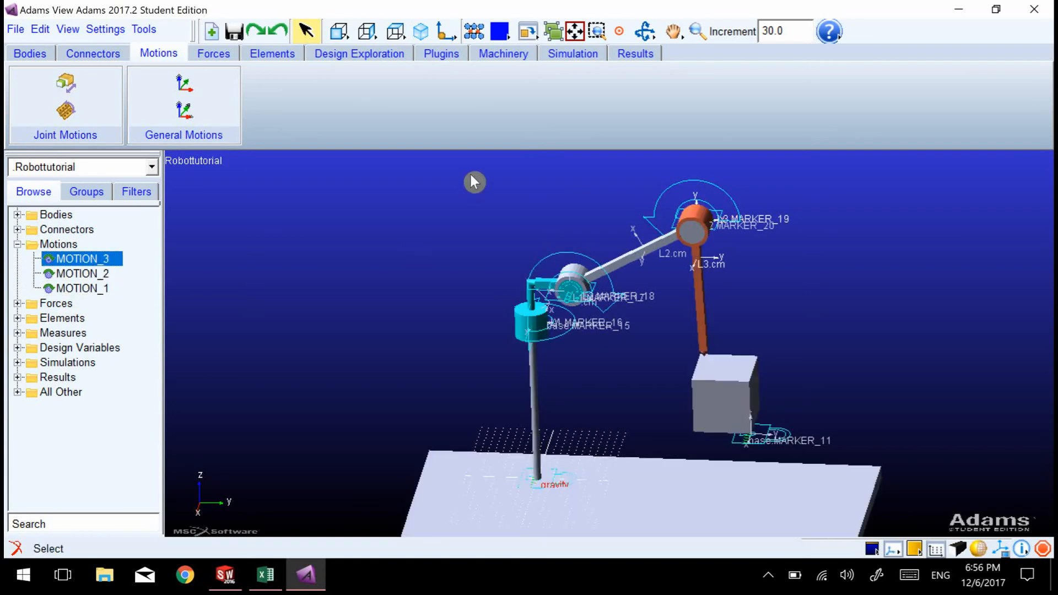
Step: Simulate the arm with the three joint motions for an end time of 5.0 and 1000 steps, then reset it
left_click(583, 54)
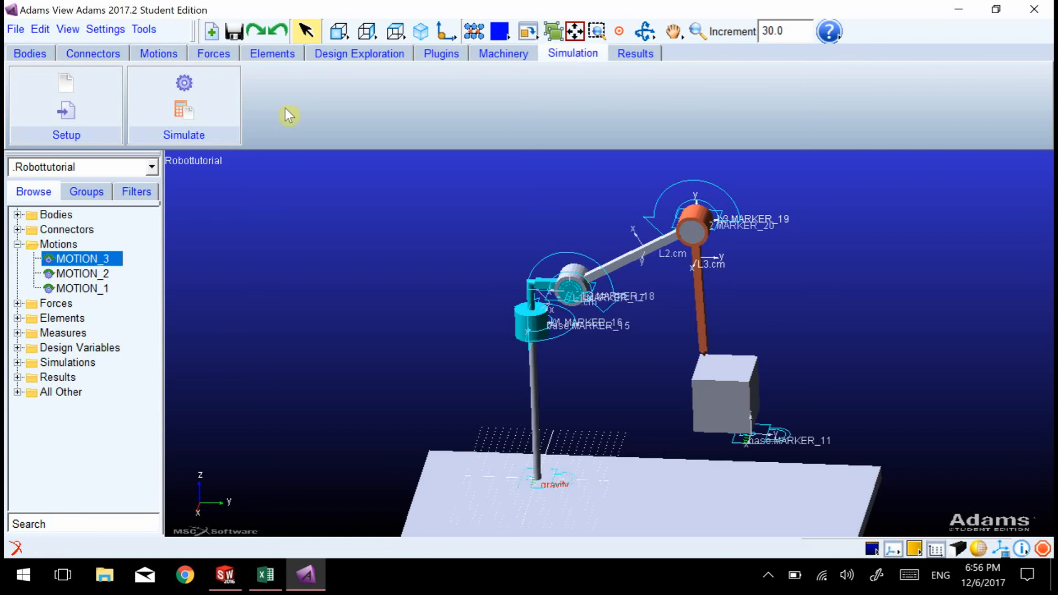
left_click(208, 91)
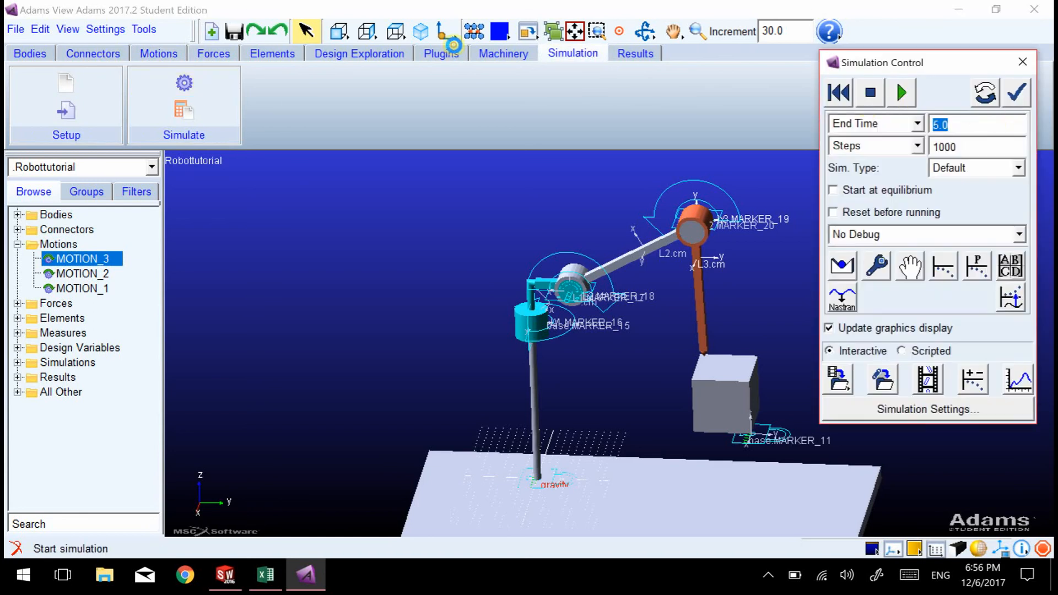
left_click(902, 92)
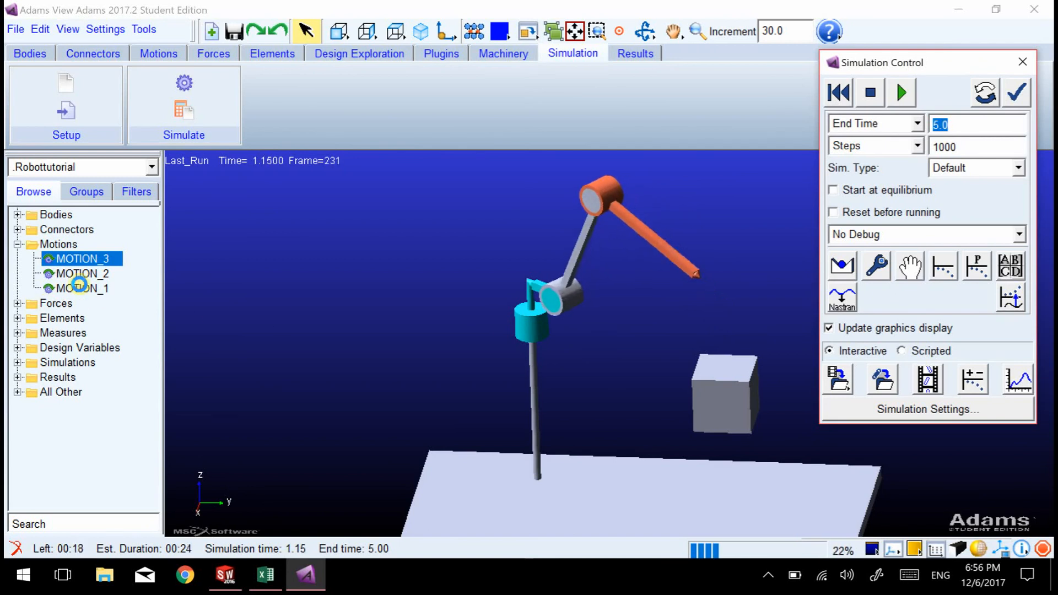
left_click(838, 92)
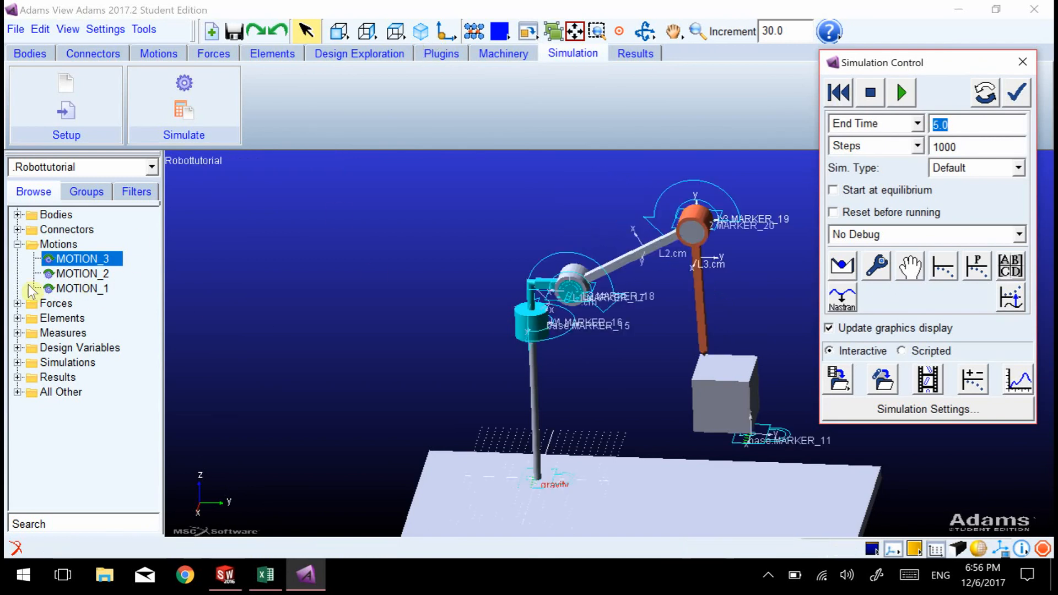
Step: Examine the time function of MOTION_1 in the Function Builder and accept it as is
right_click(79, 288)
left_click(102, 300)
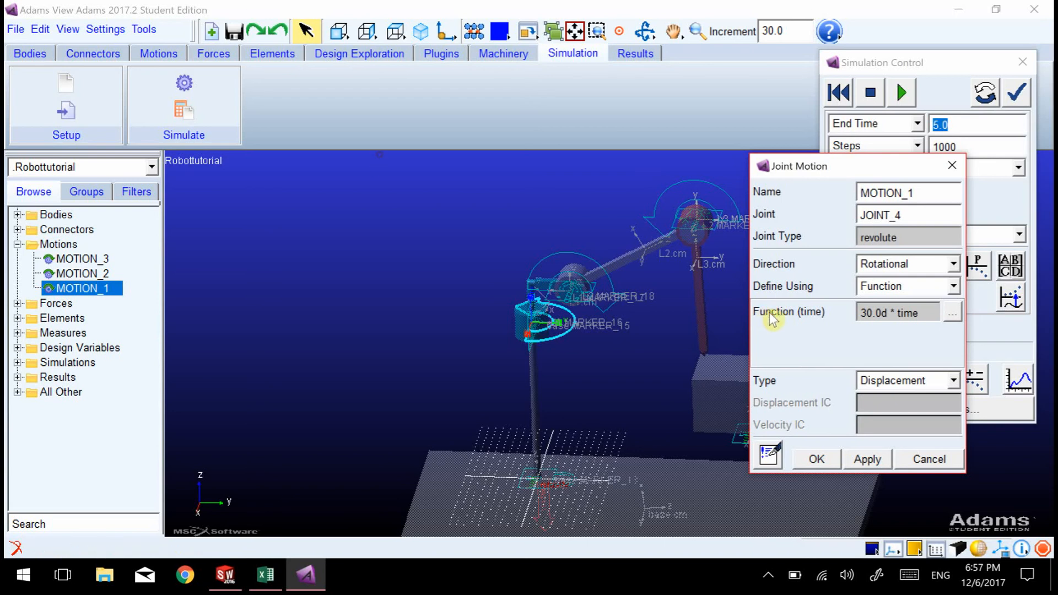
left_click(952, 313)
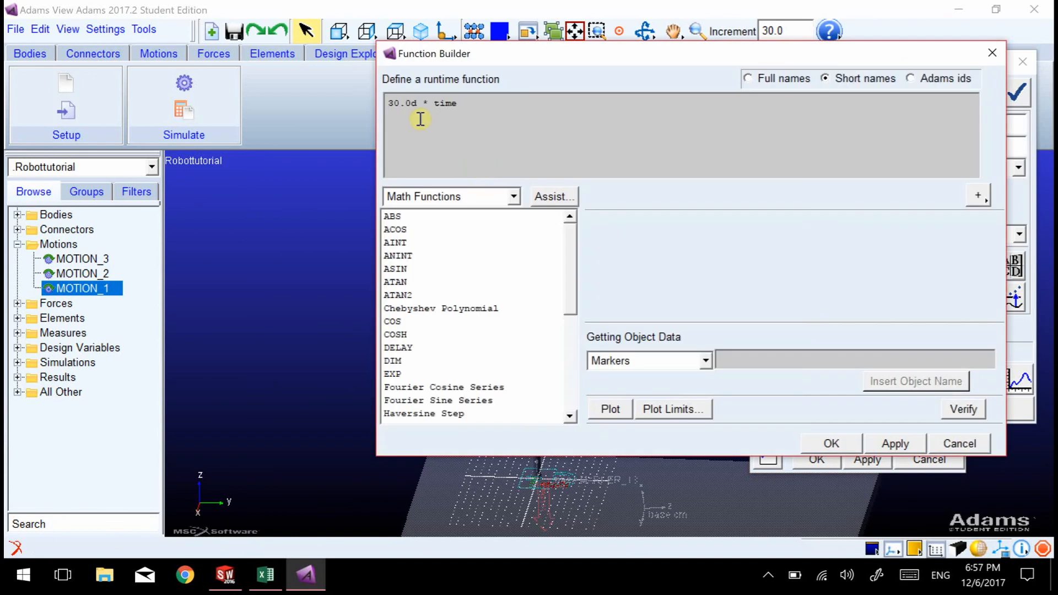
left_click_drag(490, 113, 168, 52)
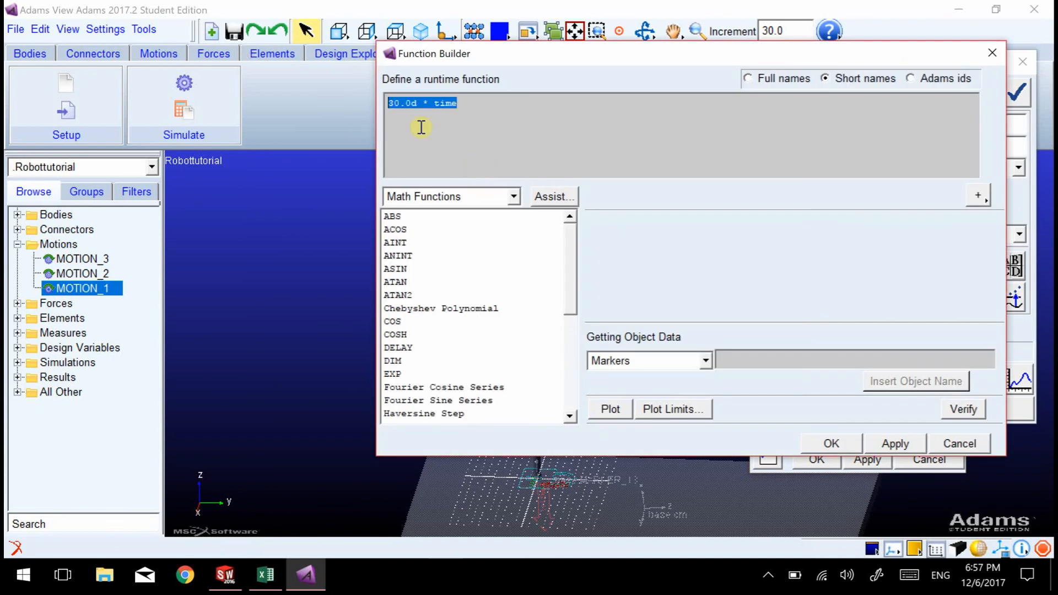
left_click(835, 444)
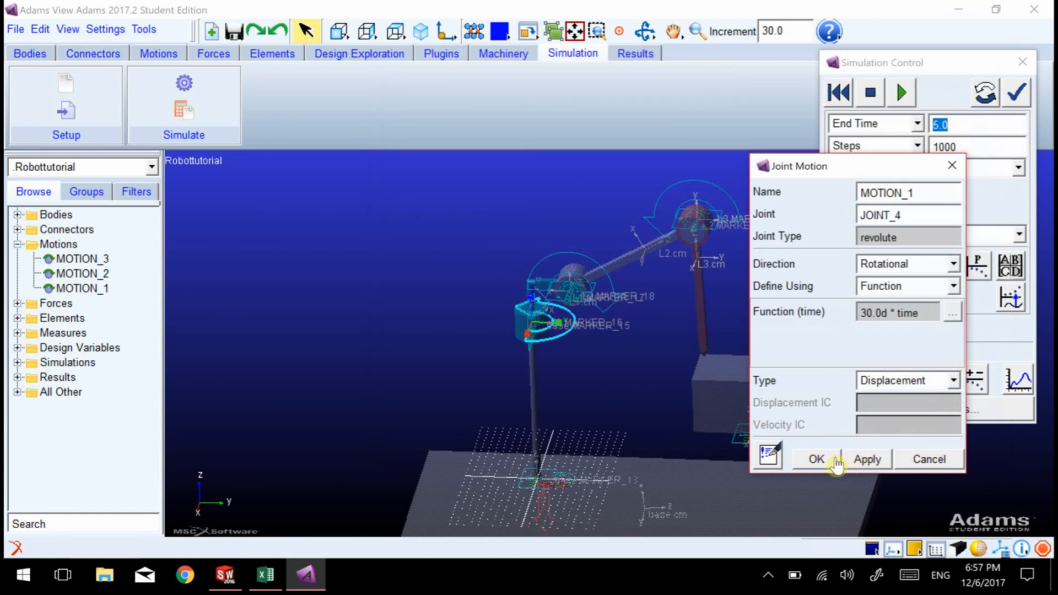
left_click(834, 461)
Step: Close the simulation controls and redefine MOTION_1's time function as step(time,0,0,3,30d)
left_click(957, 124)
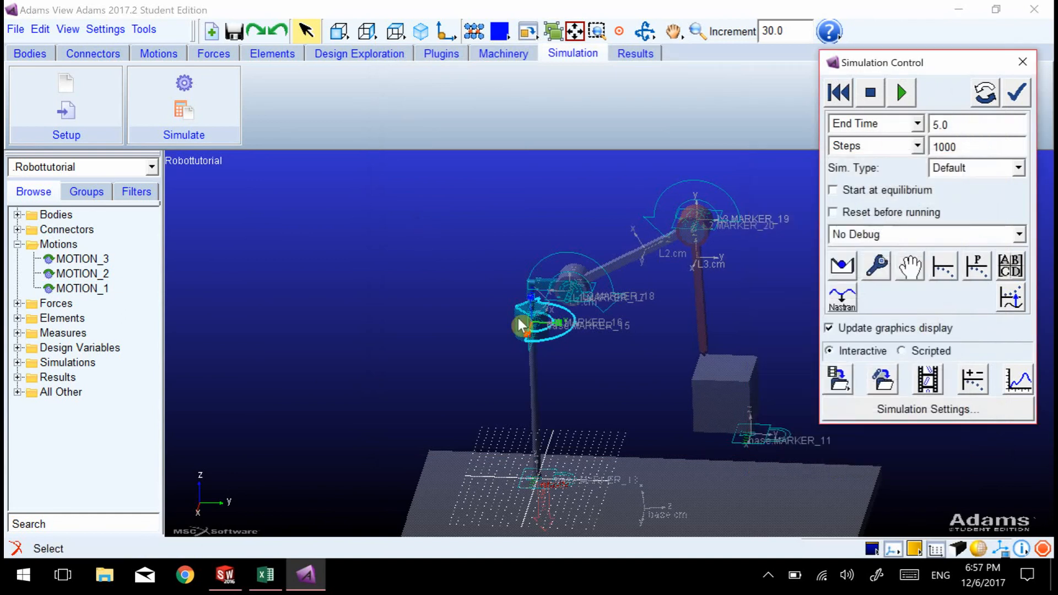
left_click(92, 291)
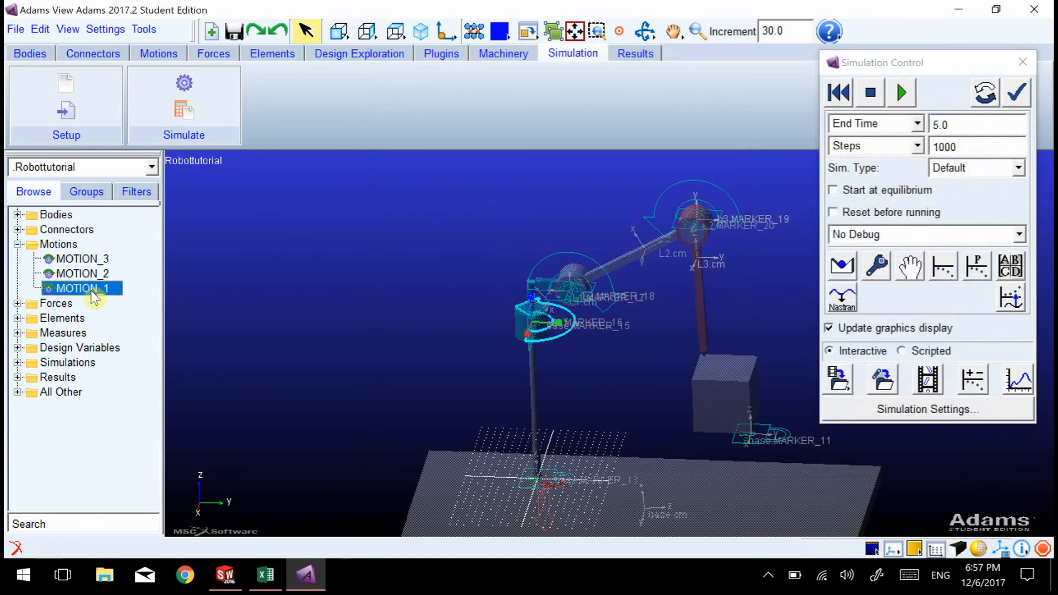
left_click(1022, 62)
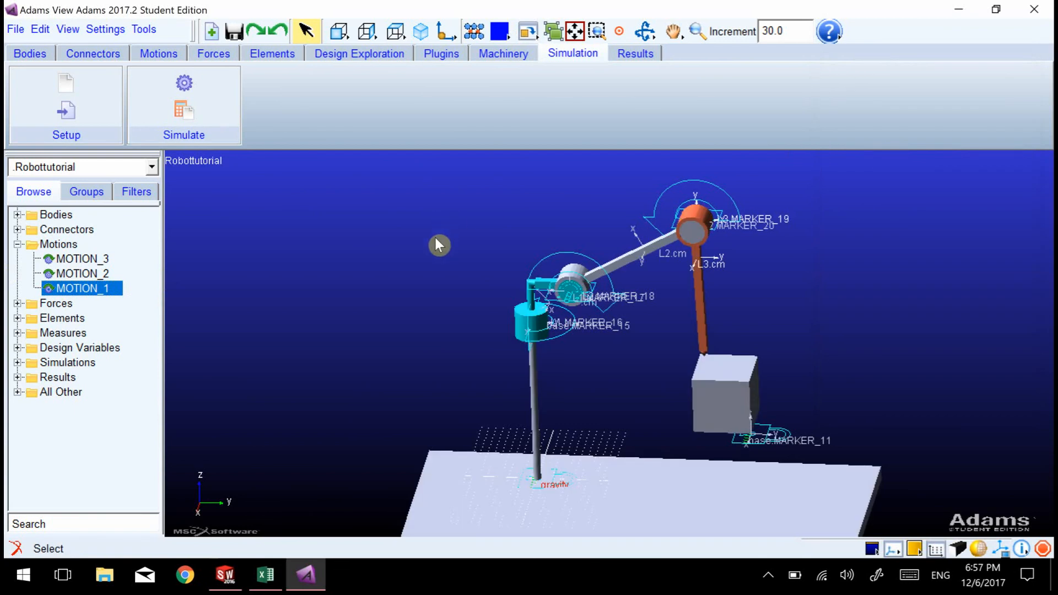
right_click(83, 288)
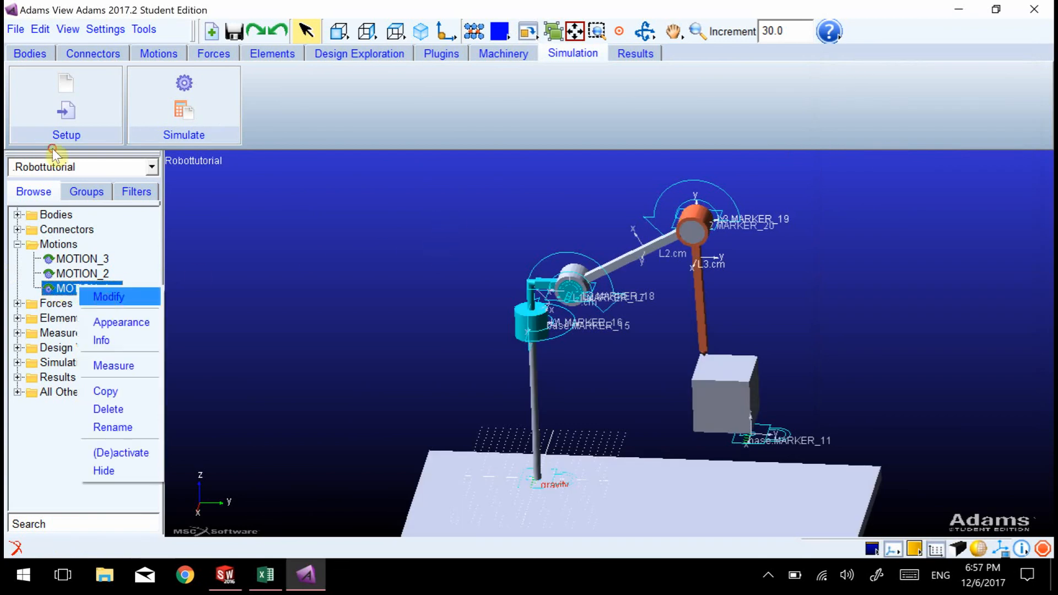
left_click(110, 293)
left_click(952, 313)
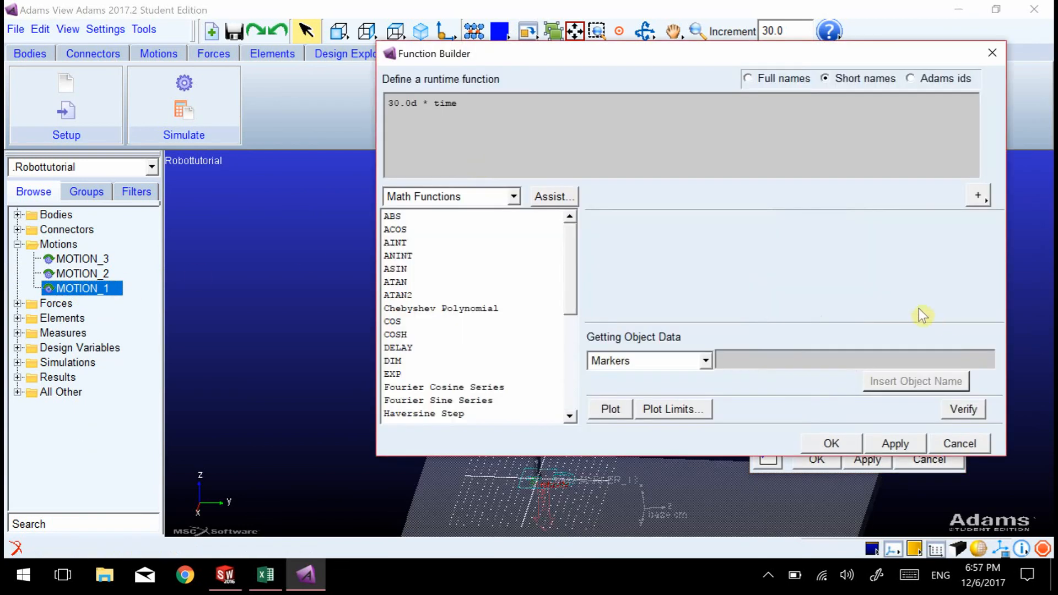
left_click_drag(468, 113, 379, 100)
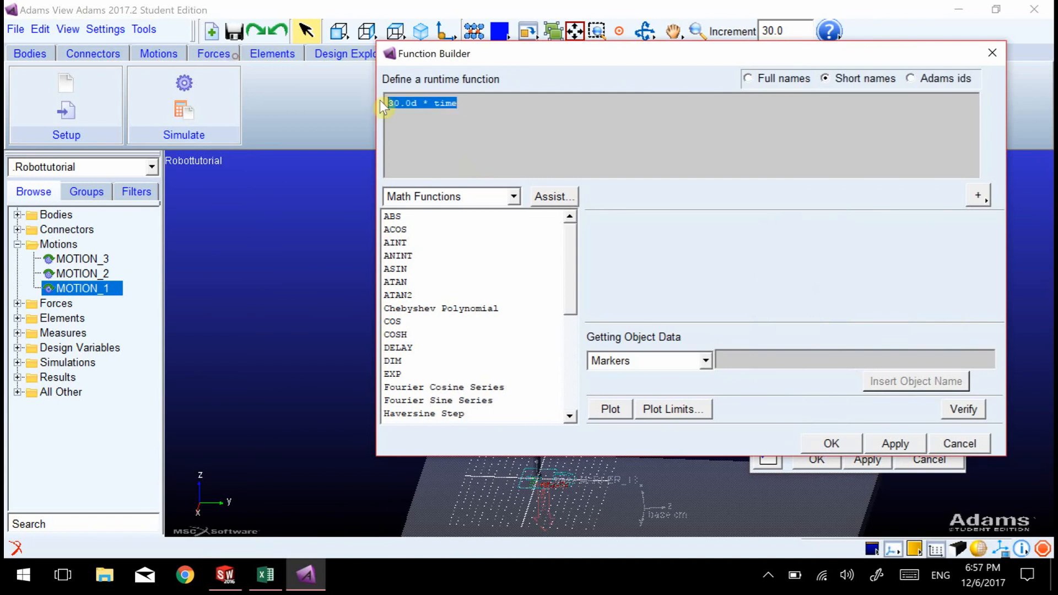
type("step(time")
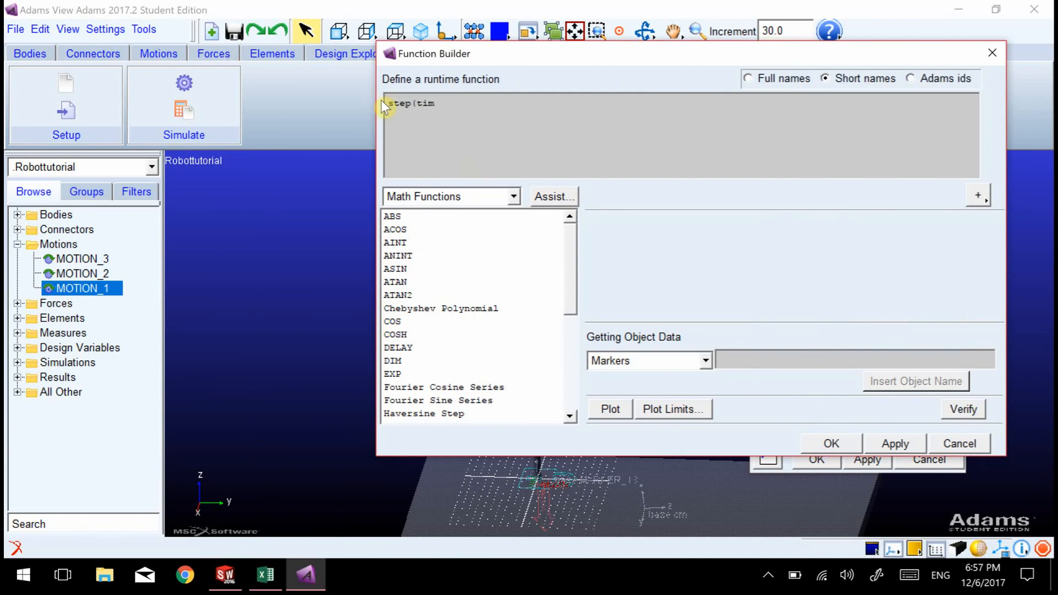
type(",0,0,3,30d)")
left_click_drag(486, 103, 526, 113)
key("shift+Right")
key("shift+Right")
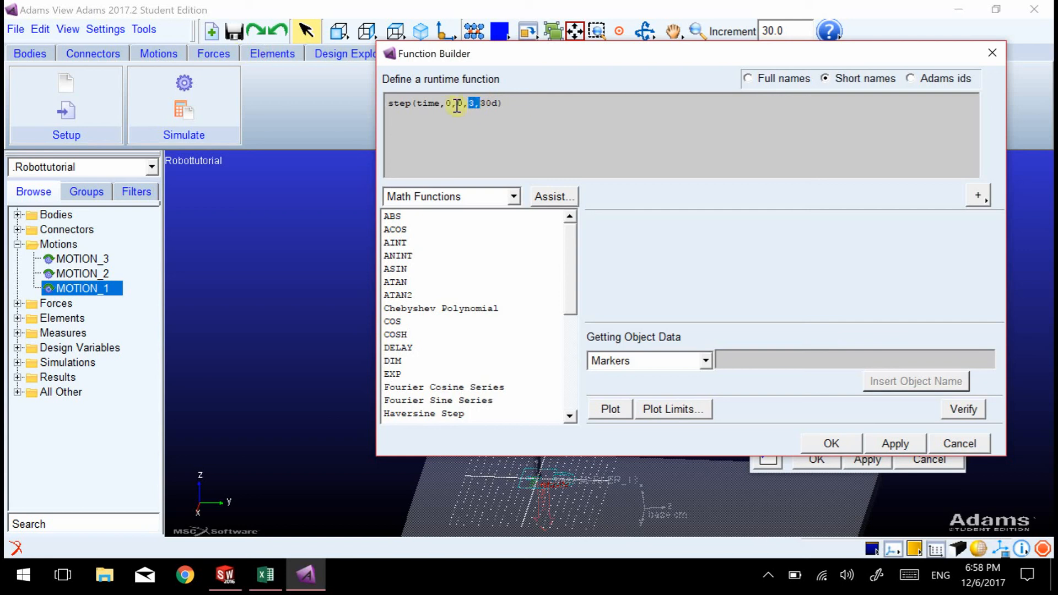
left_click(891, 445)
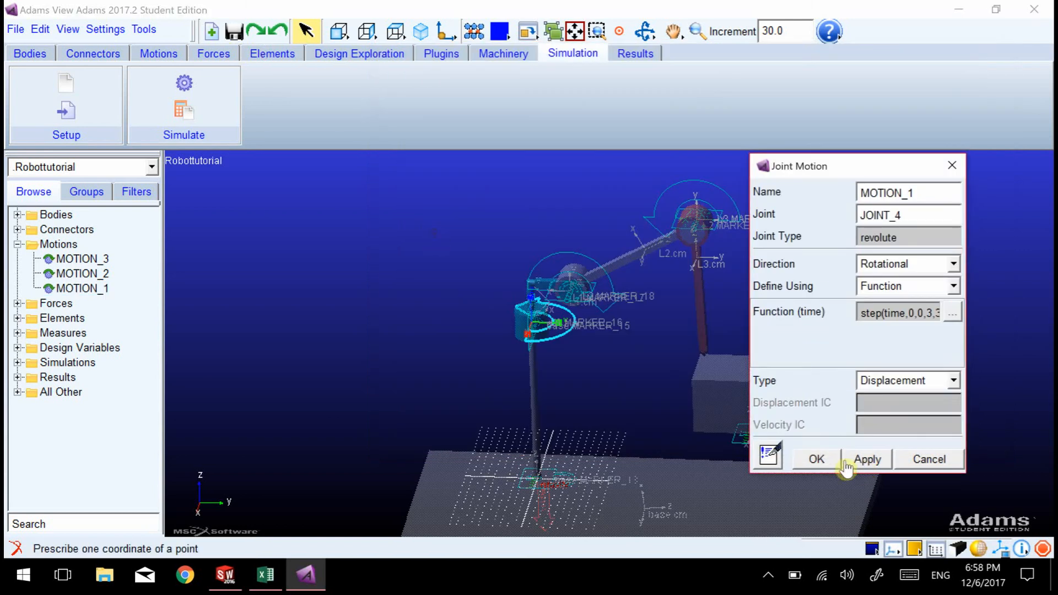
left_click(817, 459)
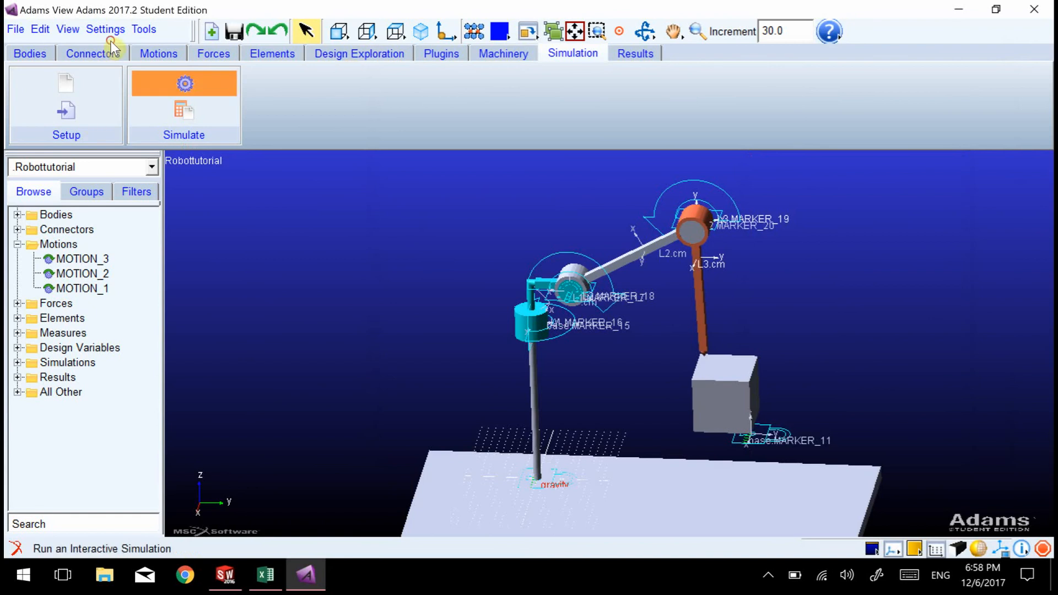
Step: Run the interactive simulation, watch the arm's movement from above, and stop the run
left_click(184, 105)
left_click(907, 95)
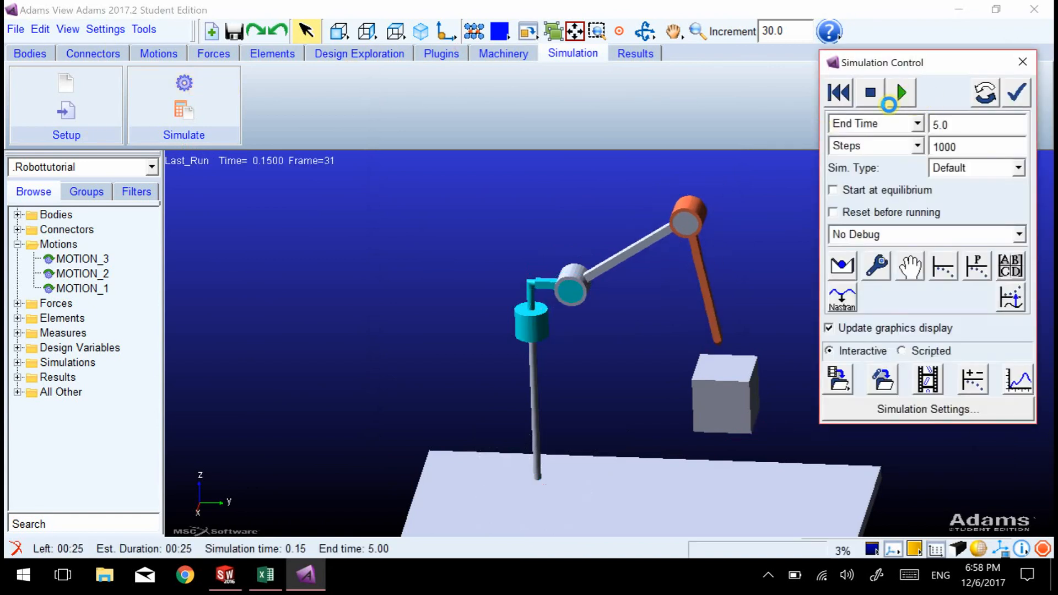
key("r")
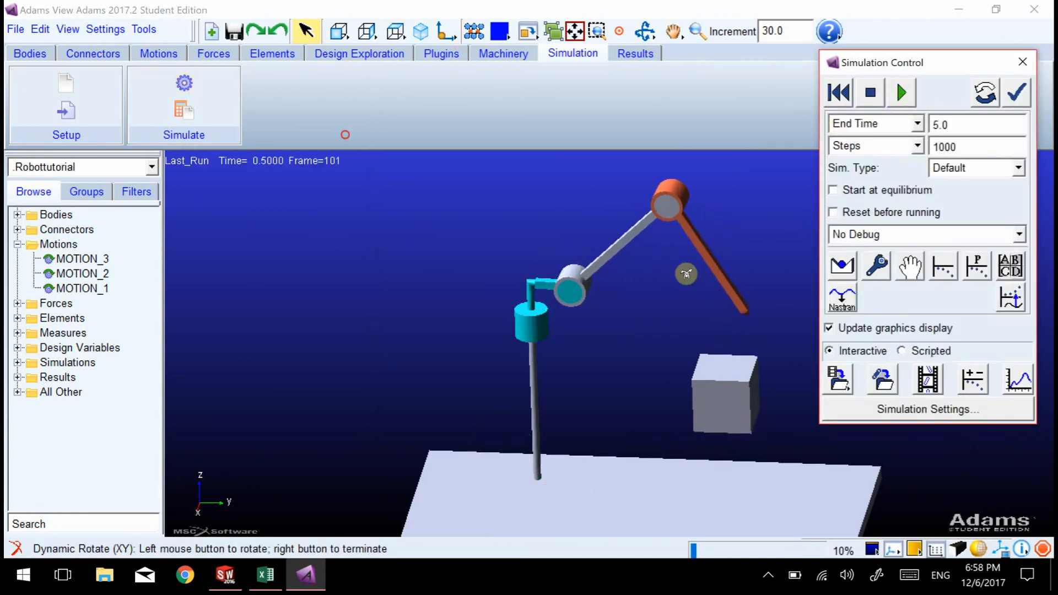
left_click_drag(685, 272, 694, 340)
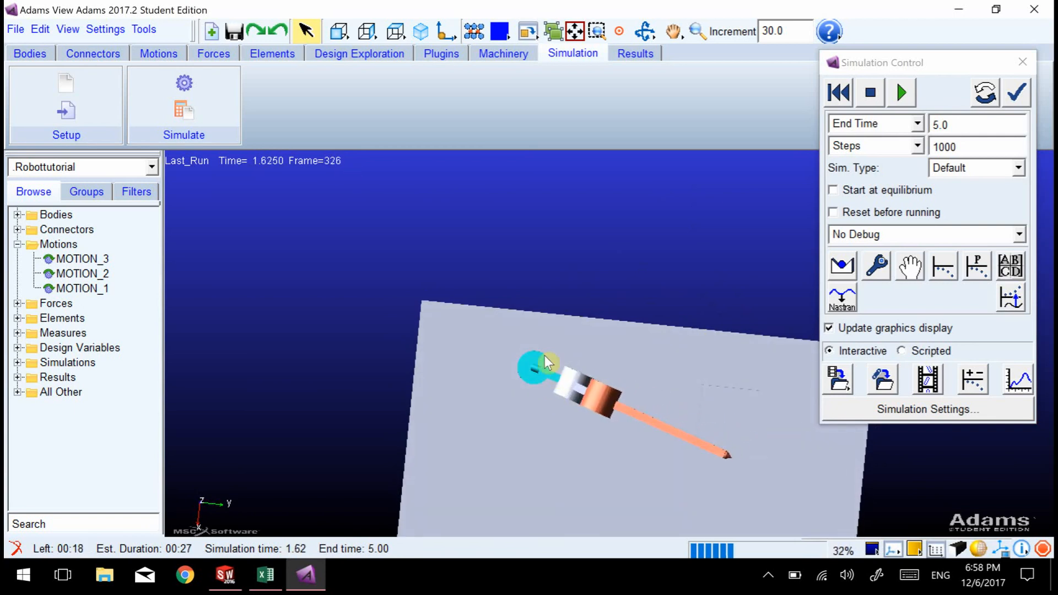
left_click(871, 92)
Step: Set the simulation end time to 3 with 500 steps and reset the model to its input configuration
double_click(953, 126)
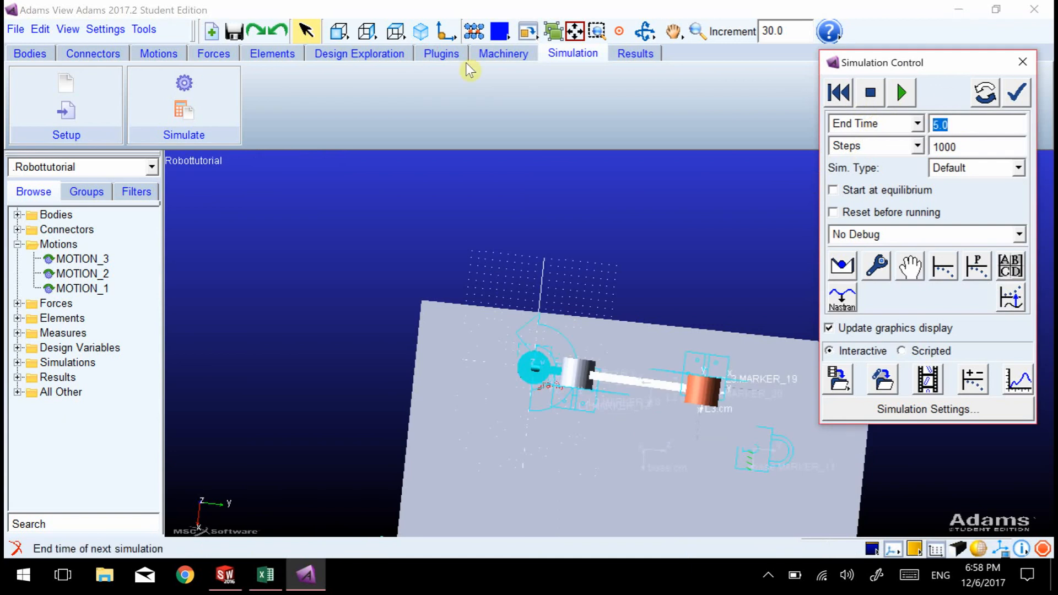
type("3")
key("Tab")
type("500")
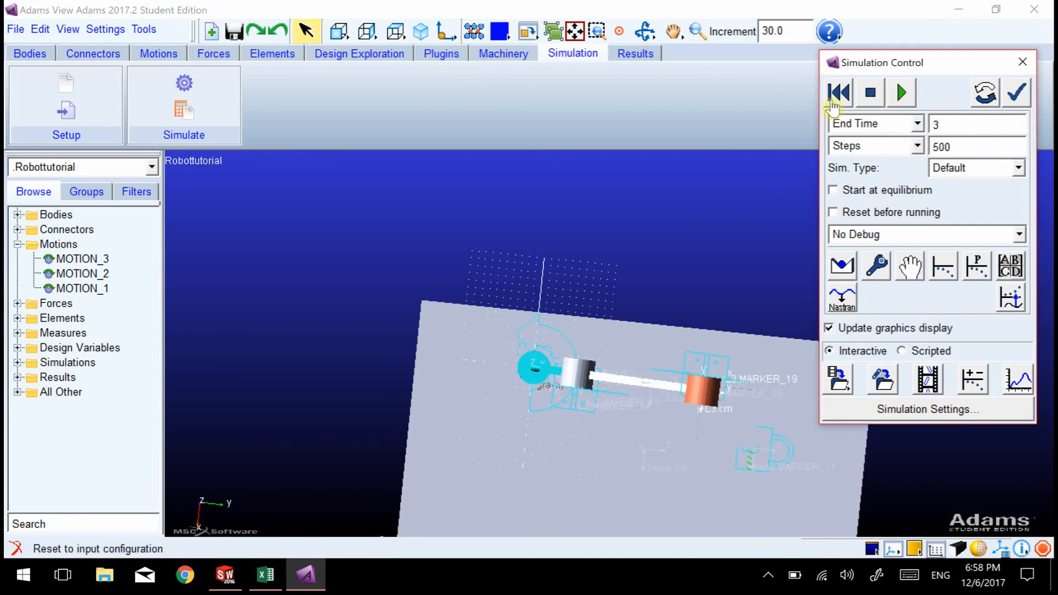
left_click(833, 101)
left_click(753, 219)
key("r")
left_click_drag(715, 292, 689, 246)
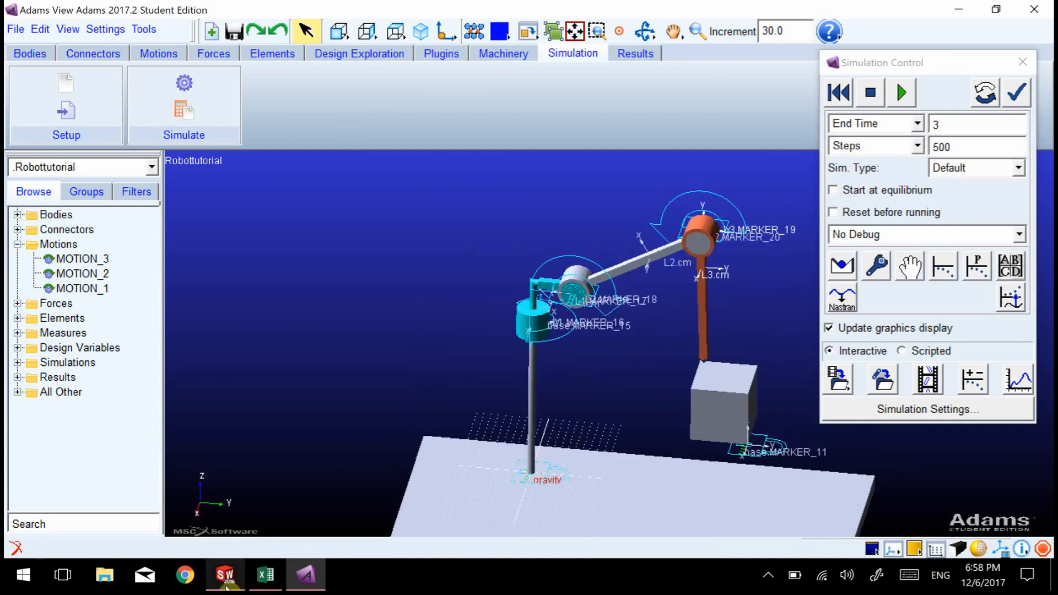
Step: Switch to SOLIDWORKS and measure the angle between an edge of link L2 and an edge of link L3
mouse_move(242, 584)
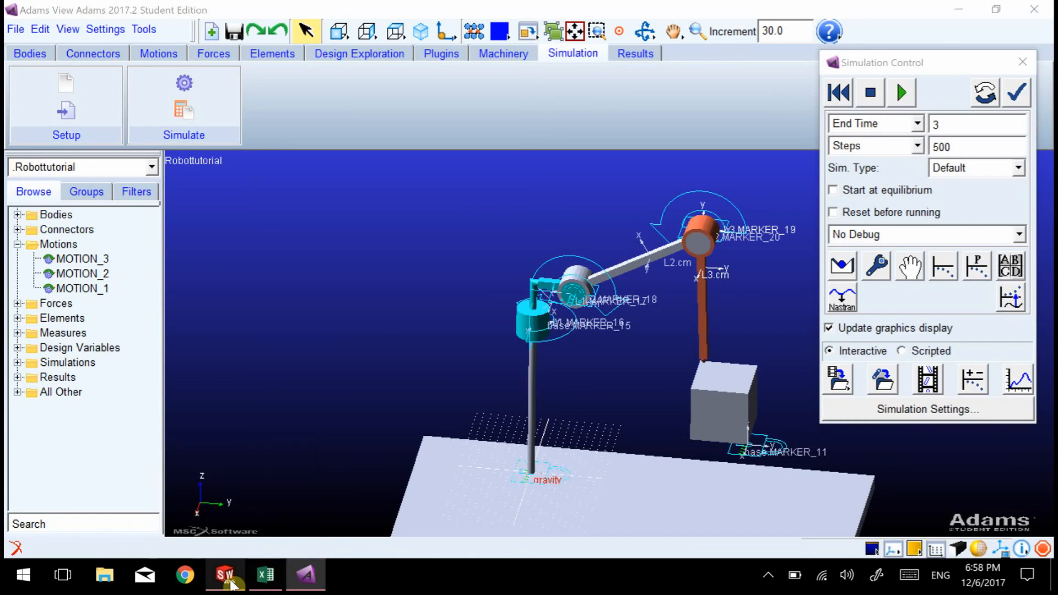
left_click(229, 583)
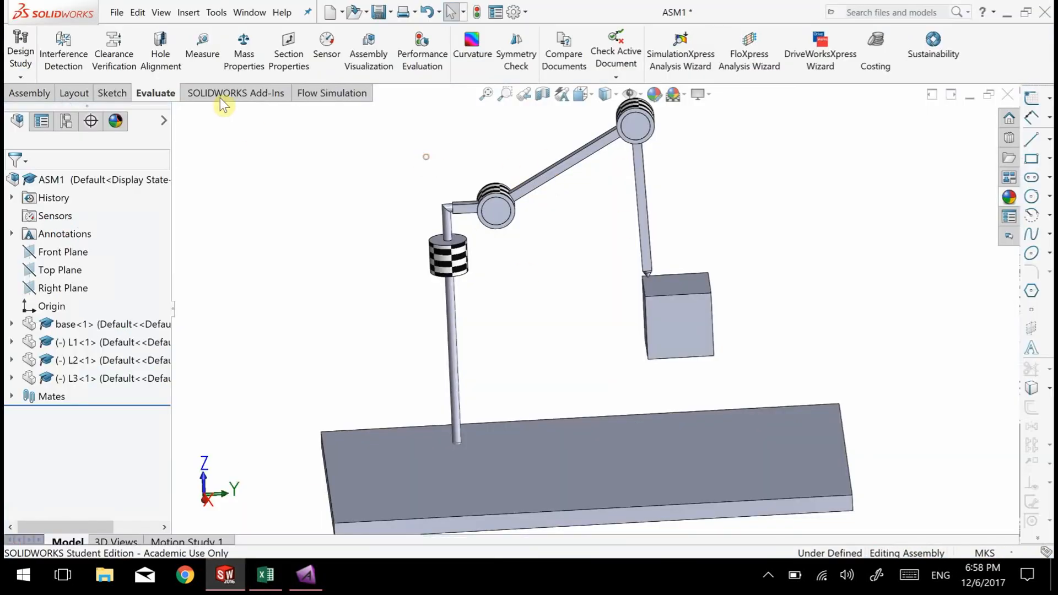
left_click(203, 46)
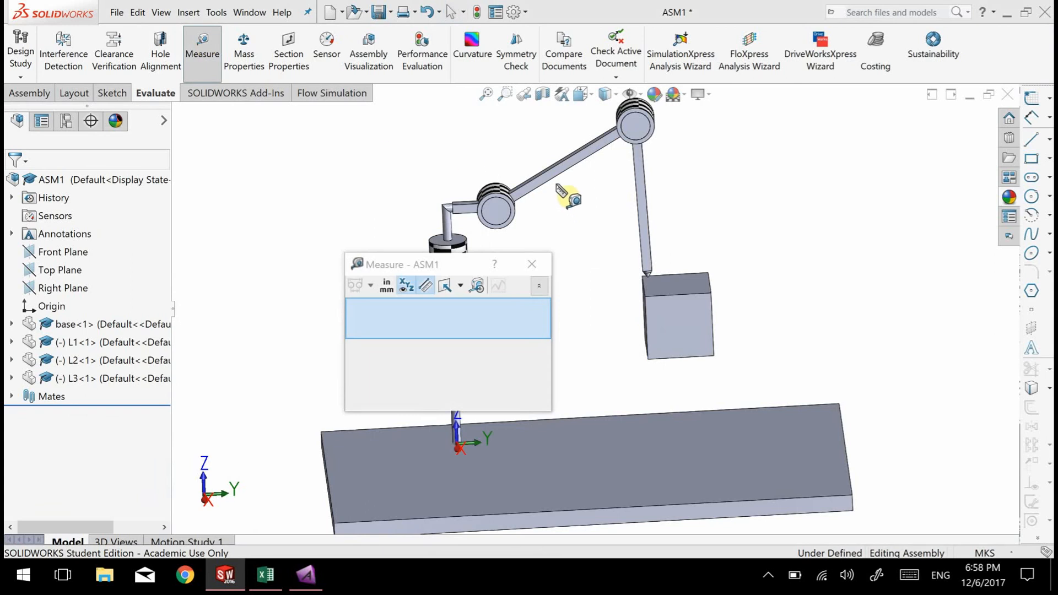
left_click(554, 178)
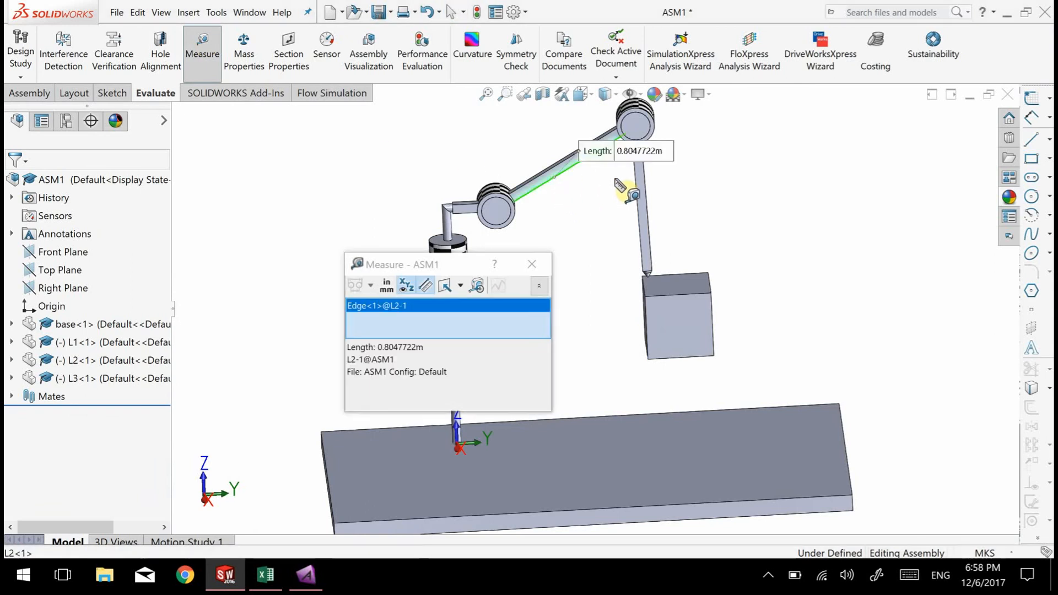
left_click(636, 181)
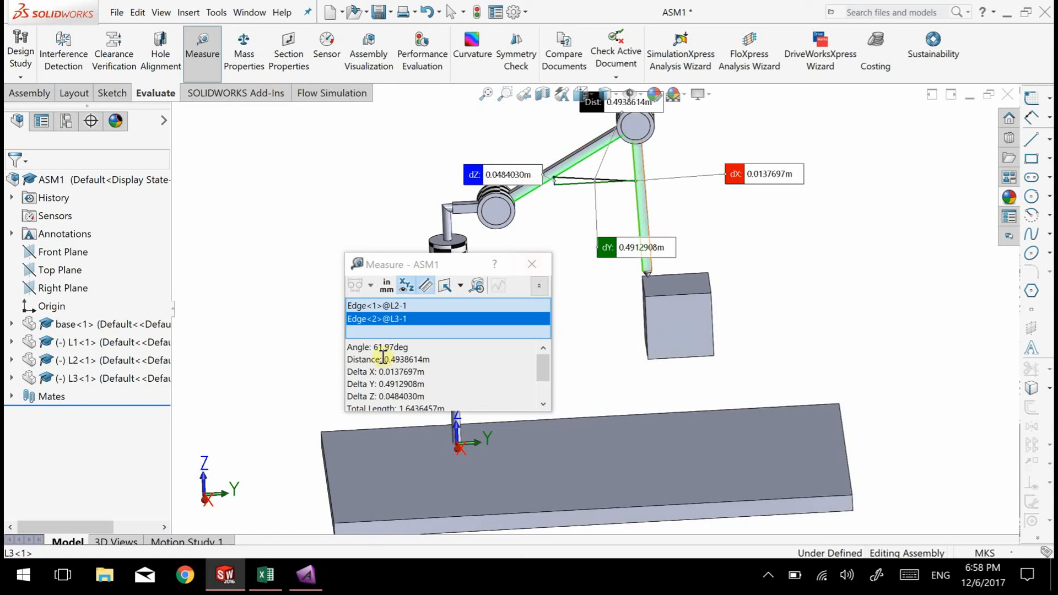
left_click(532, 264)
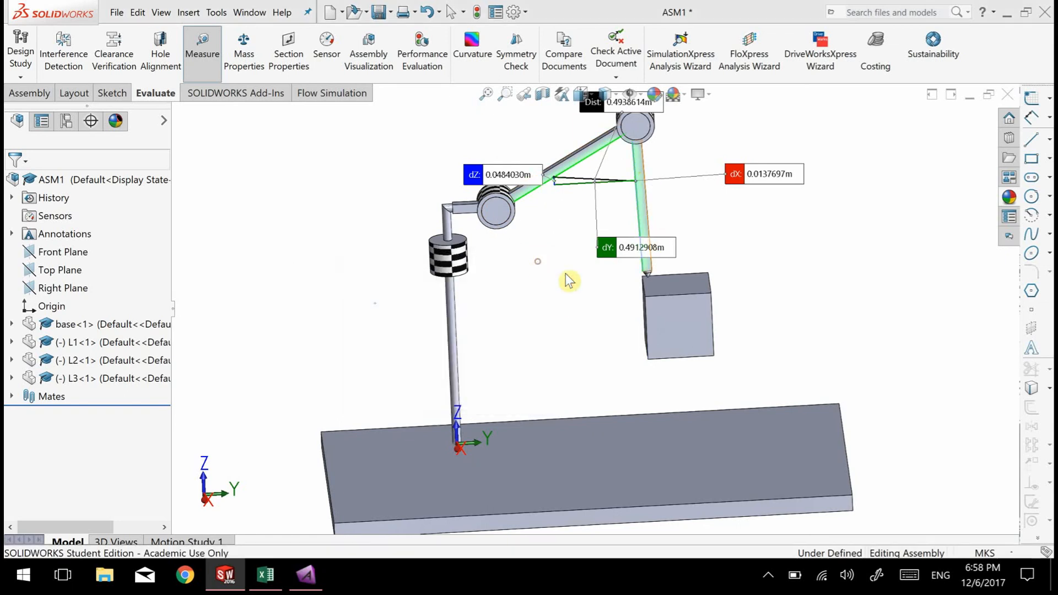
Step: Nudge the lower end of link L3 slightly toward the arm's base post
left_click(643, 263)
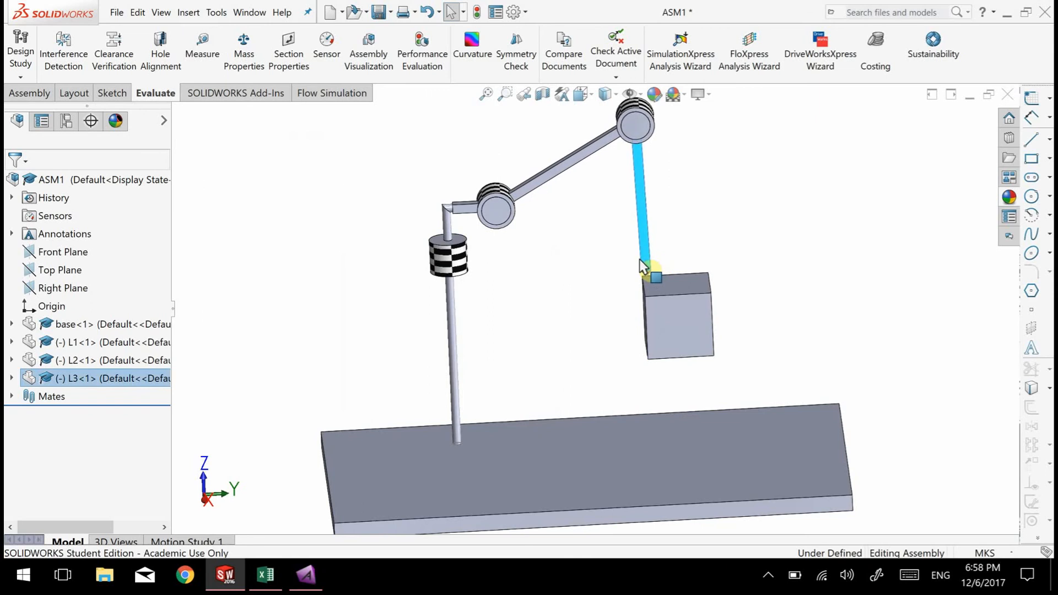
left_click_drag(643, 267, 641, 264)
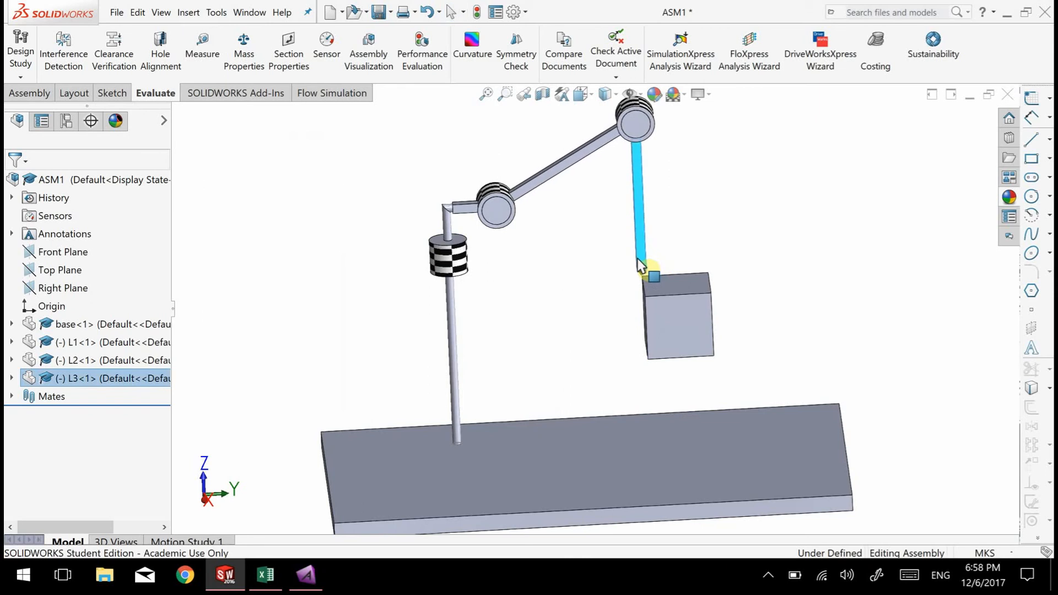
left_click(591, 267)
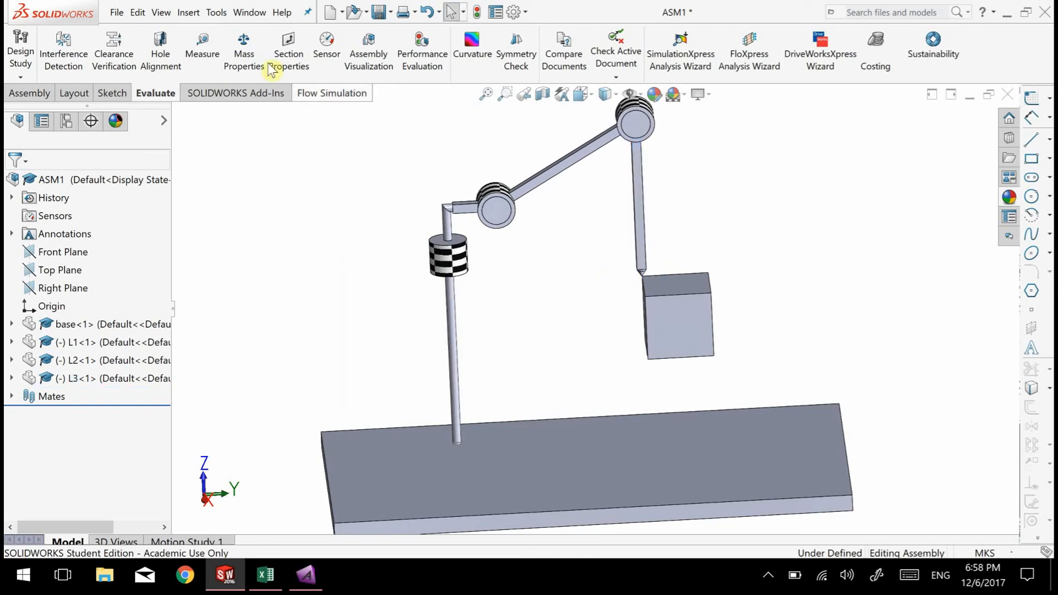
Step: Measure the angle between the L2 and L3 edges again and swing L3's tip across the top of the box
left_click(202, 50)
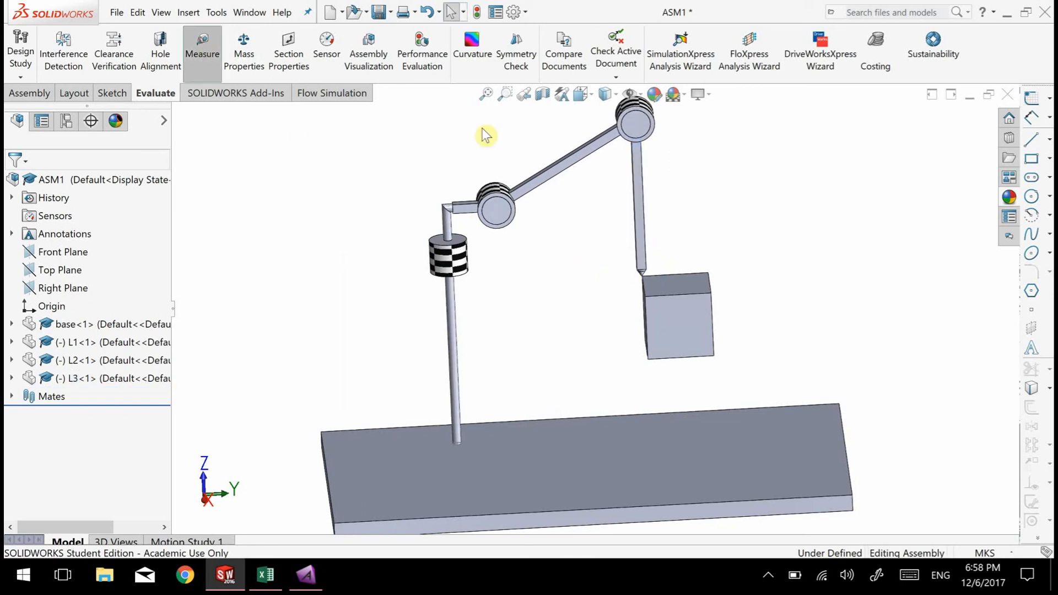
left_click(583, 158)
left_click(634, 169)
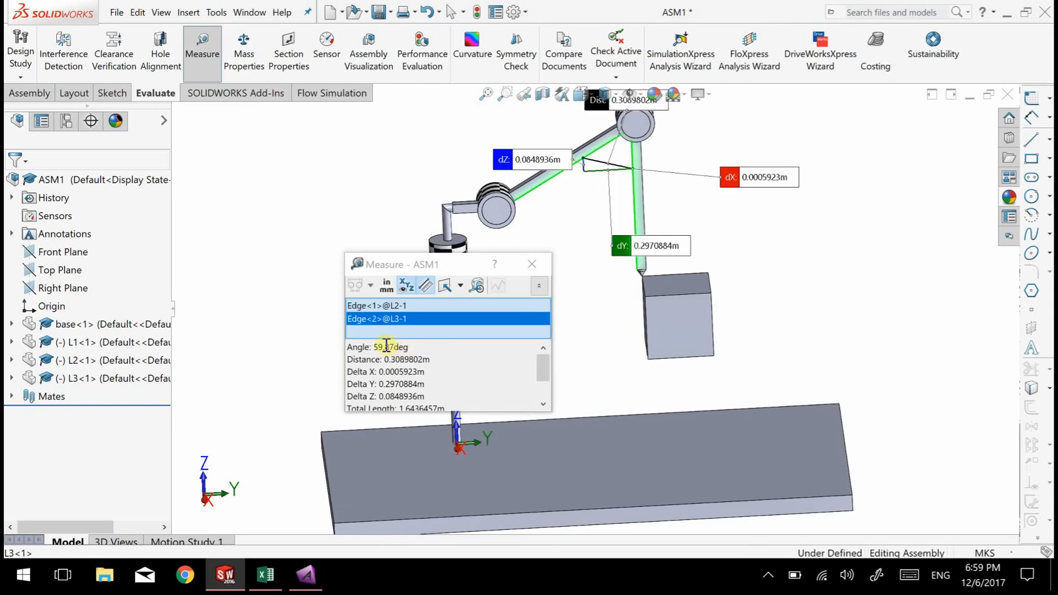
left_click(531, 264)
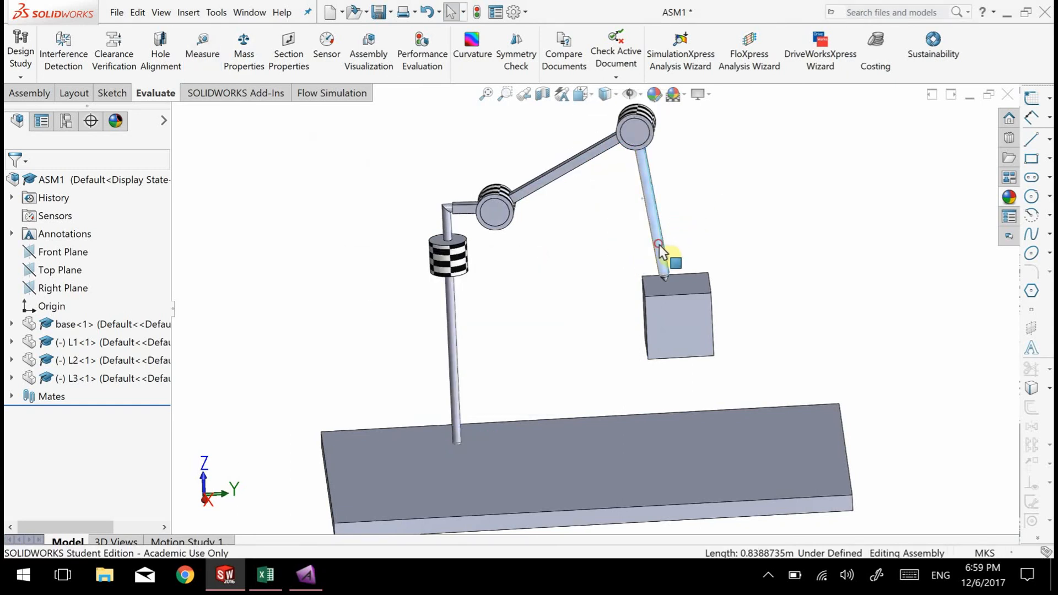
left_click_drag(671, 255, 703, 260)
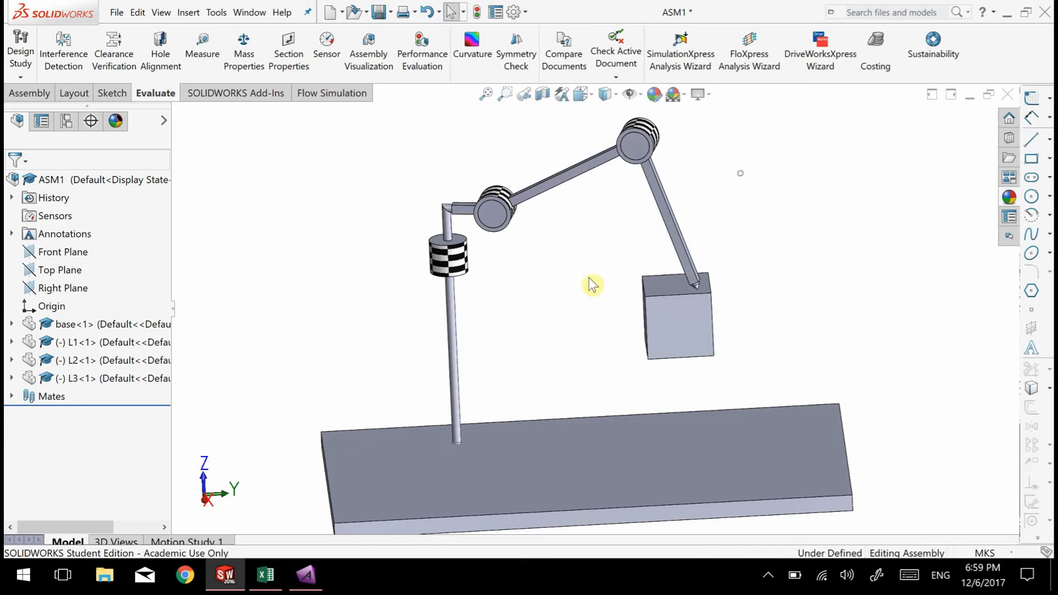
Step: Switch to Excel, examine the three theta columns and their change in angle in C33:E33 on the SW Verify sheet, and return to Adams View
left_click(266, 576)
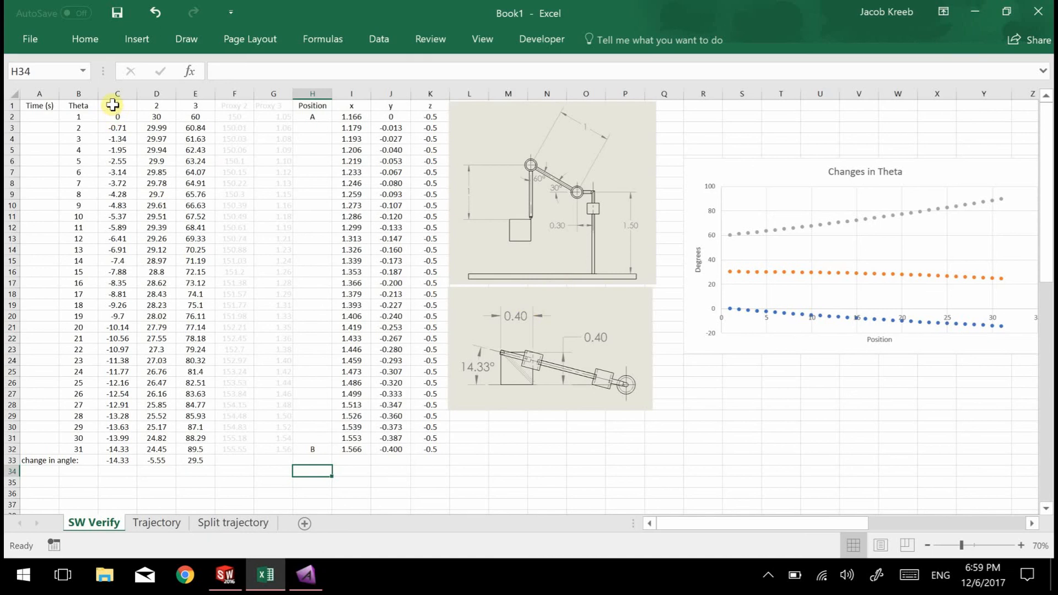
left_click_drag(112, 105, 195, 461)
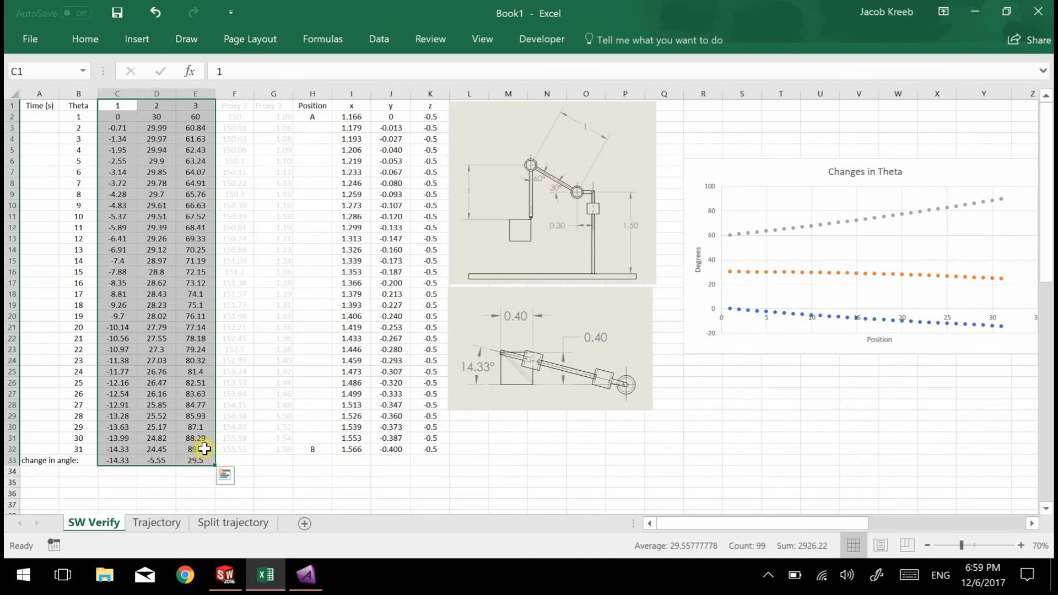
left_click(166, 492)
left_click_drag(116, 464, 196, 462)
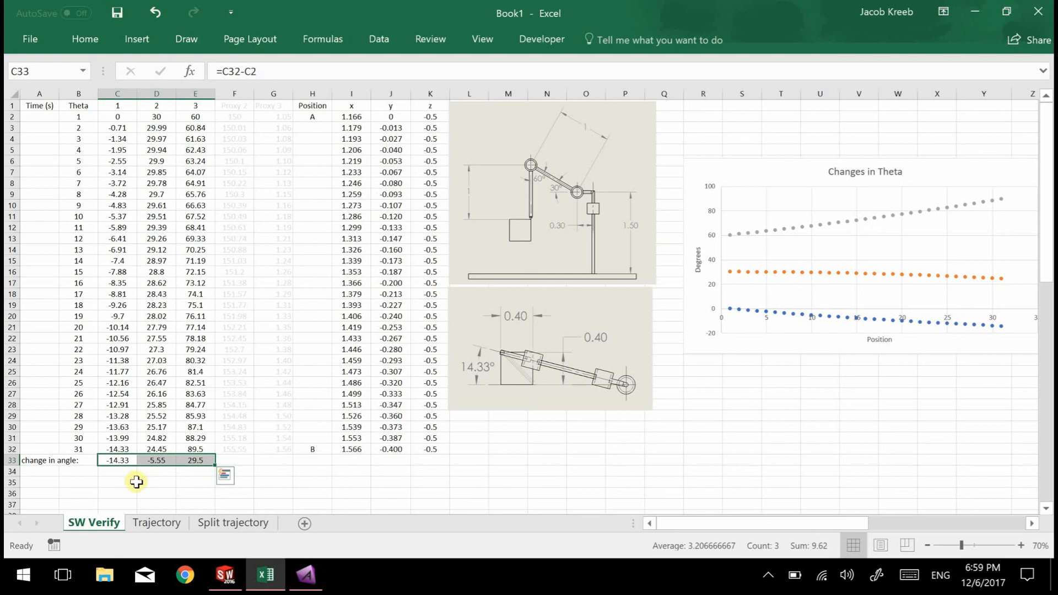
left_click(134, 476)
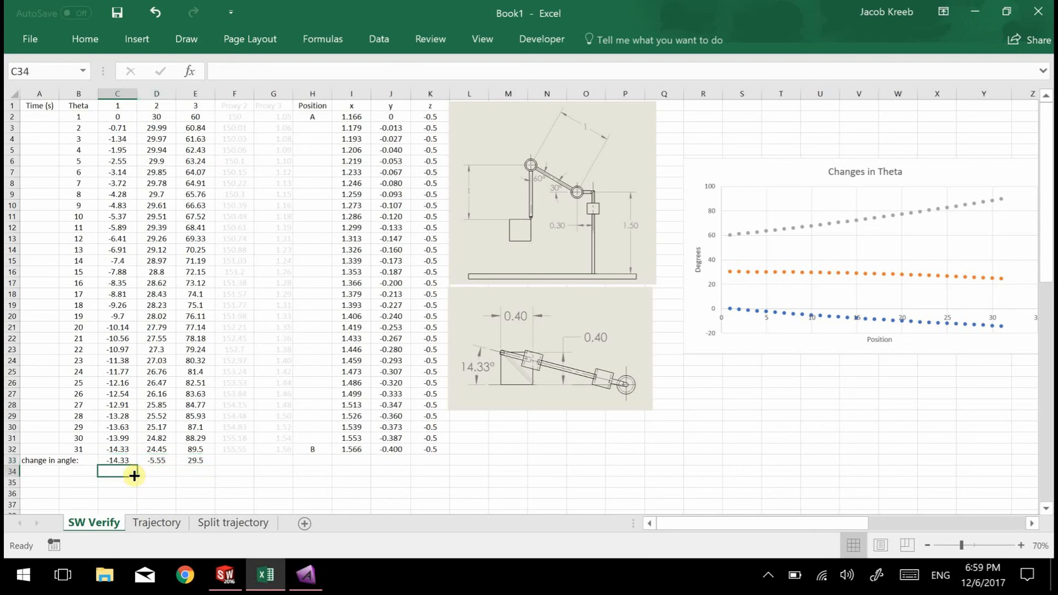
left_click(122, 461)
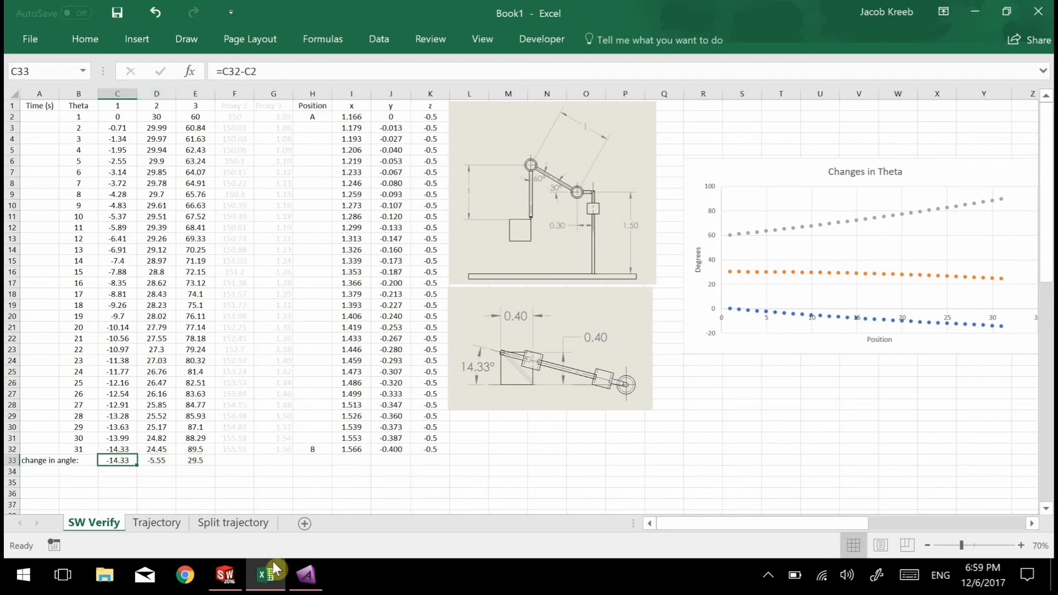
left_click(305, 576)
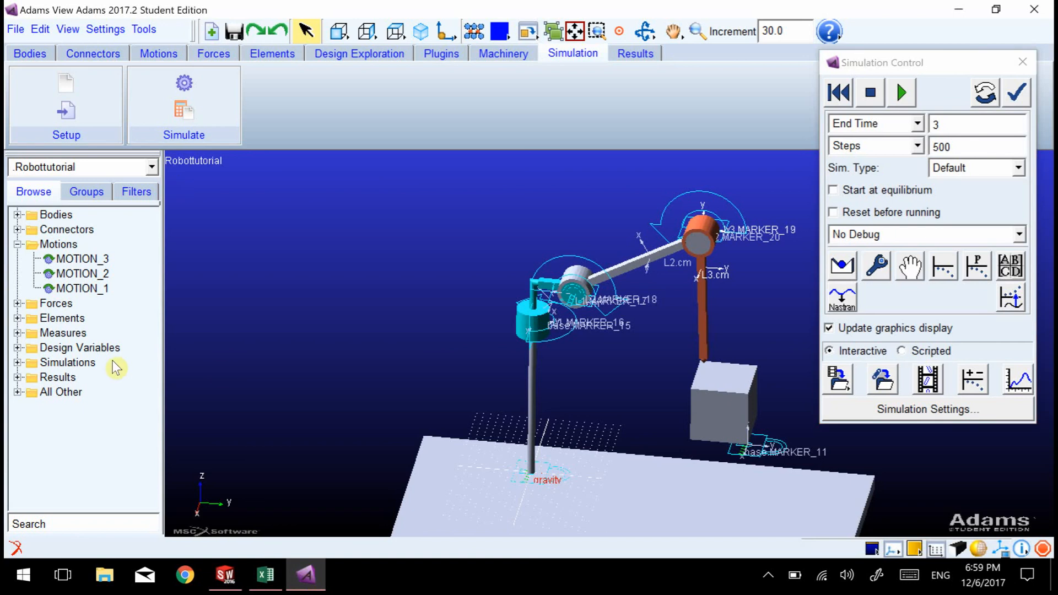
Step: Copy the step function expression from MOTION_1's runtime function and accept its settings without changes
right_click(63, 285)
left_click(87, 292)
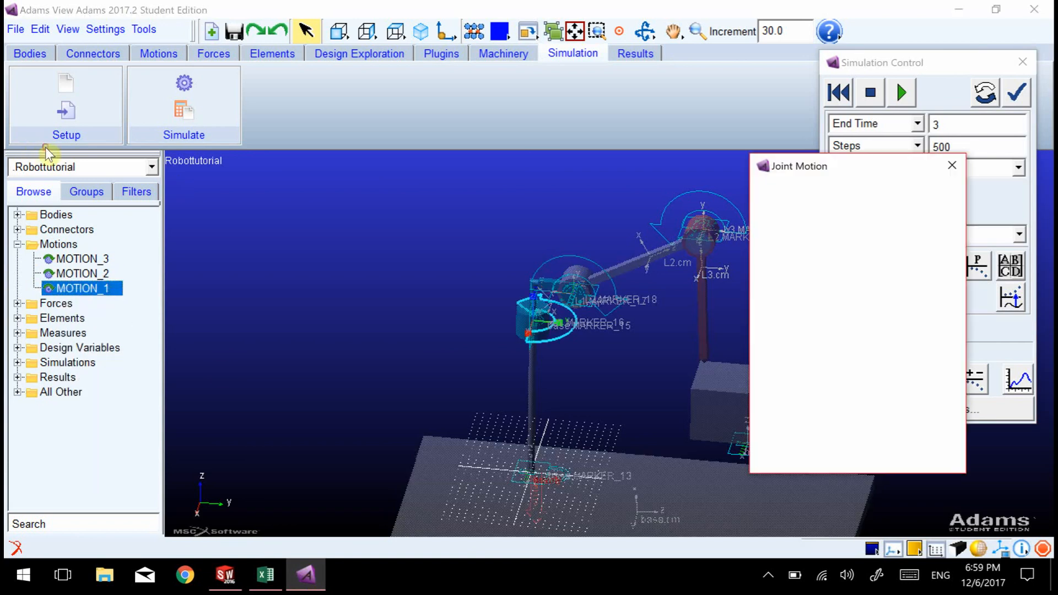
left_click(952, 313)
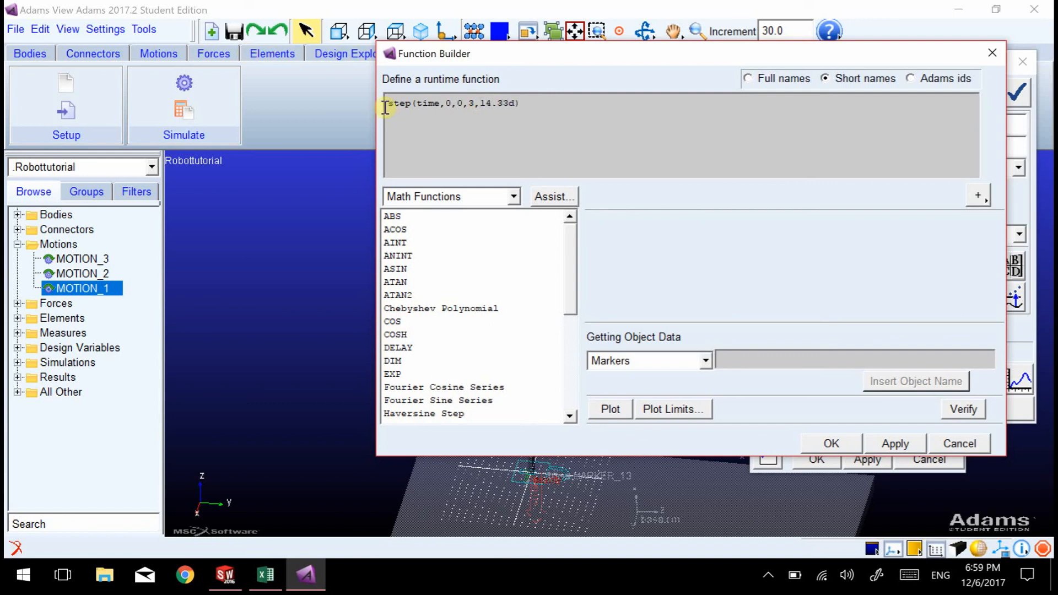
left_click_drag(385, 107, 194, 54)
key("ctrl+c")
left_click(529, 112)
left_click(831, 443)
left_click(817, 460)
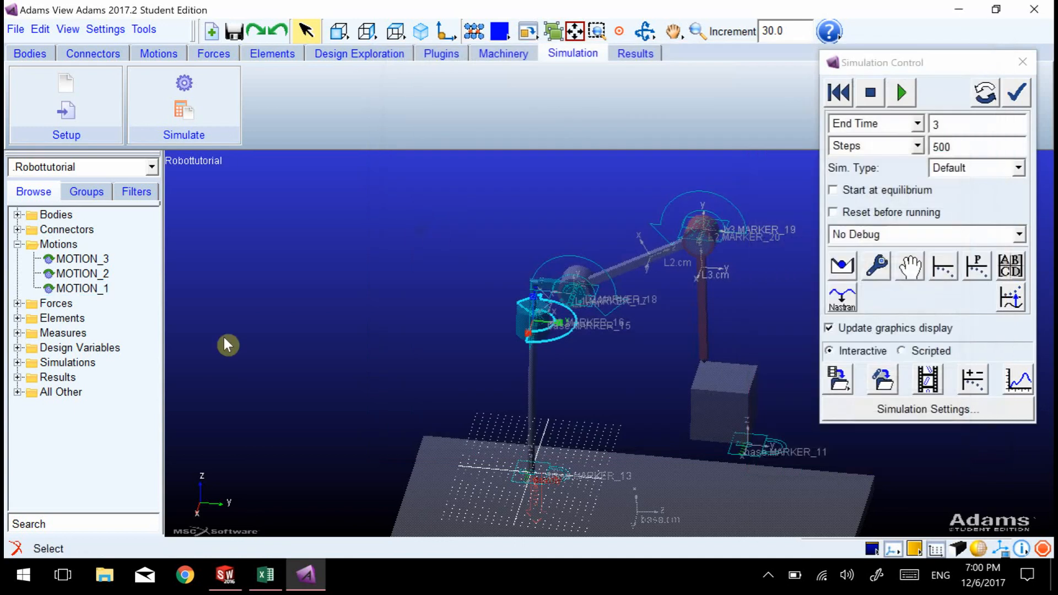
Step: Replace MOTION_2's runtime function with the copied expression step(time,0,0,3,14.33d)
right_click(82, 274)
left_click(100, 284)
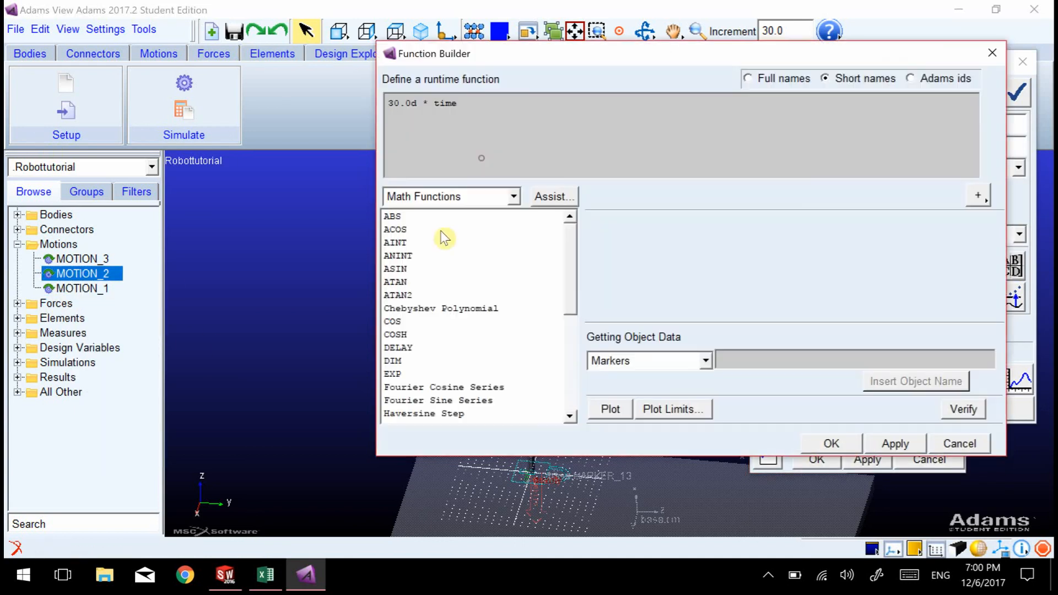
left_click(952, 313)
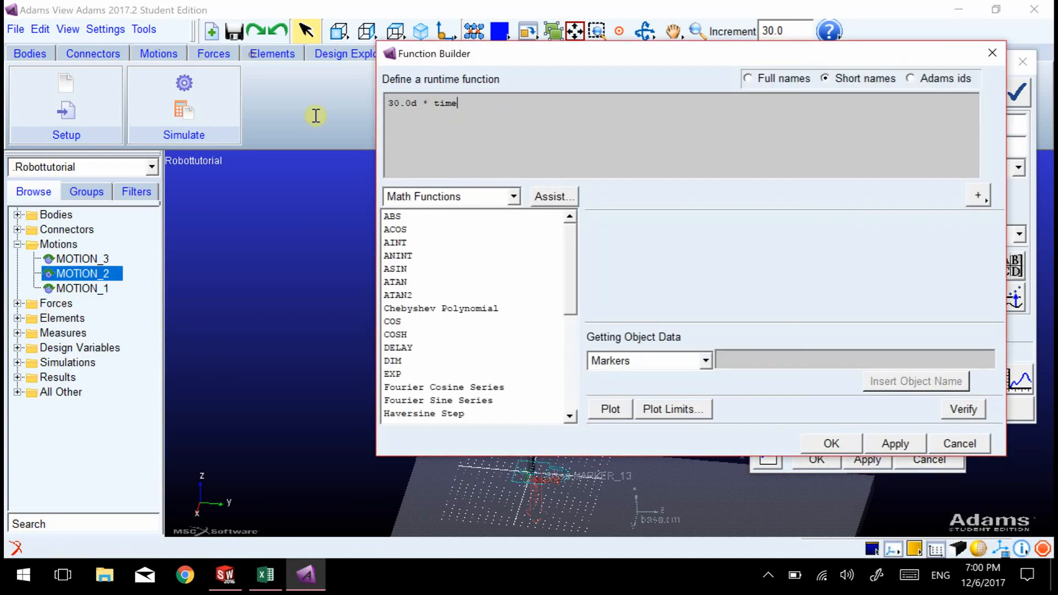
key("ctrl+a")
key("ctrl+v")
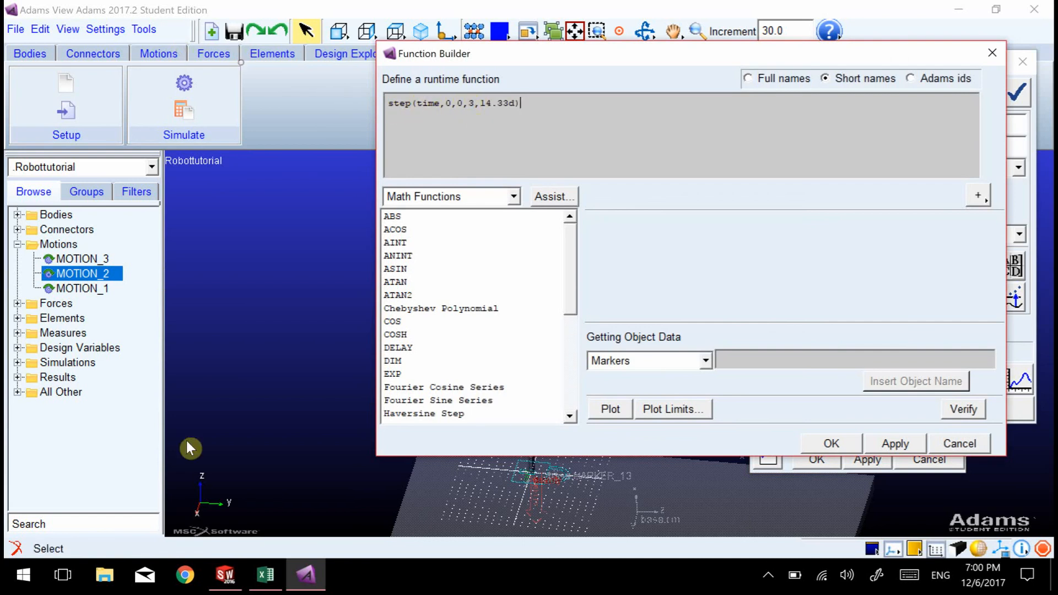
Step: Look up theta 2's change in angle in cell D33 in Excel, return to Adams View and set MOTION_2's step end value to -5.55d
left_click(265, 575)
left_click(150, 462)
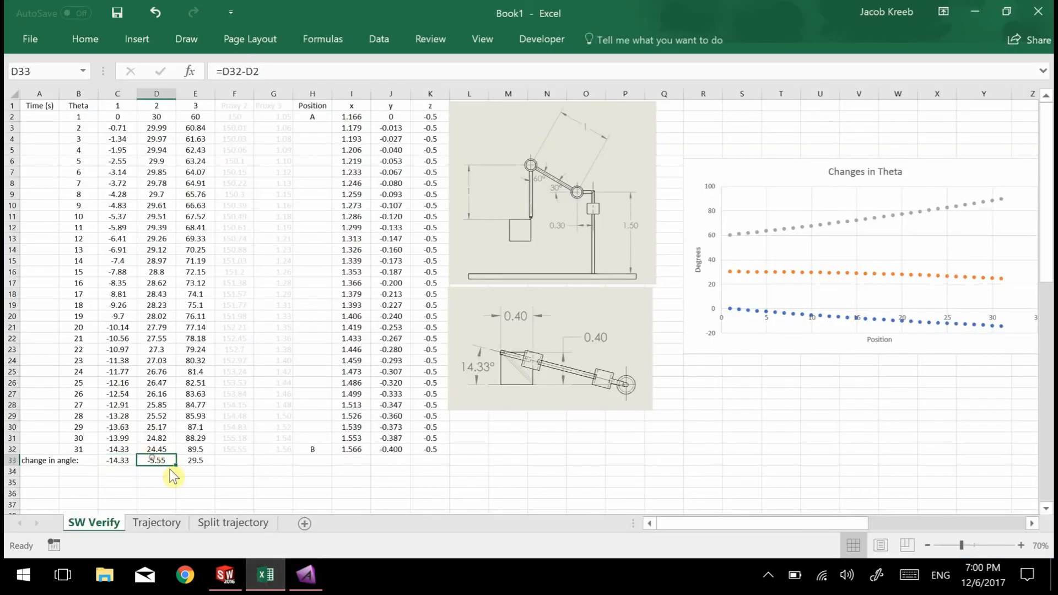
left_click(306, 575)
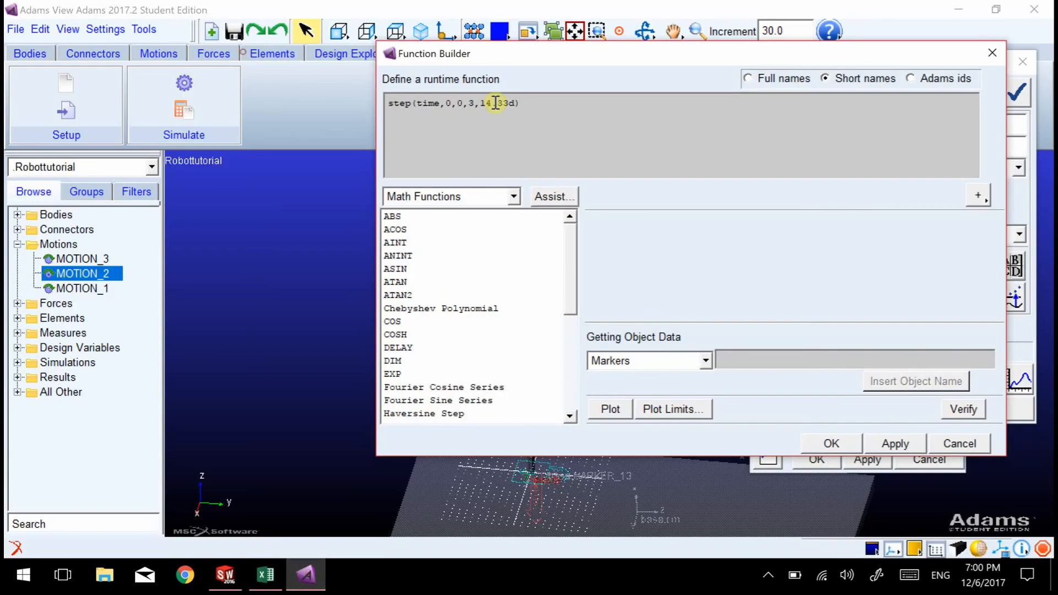
left_click_drag(480, 103, 510, 102)
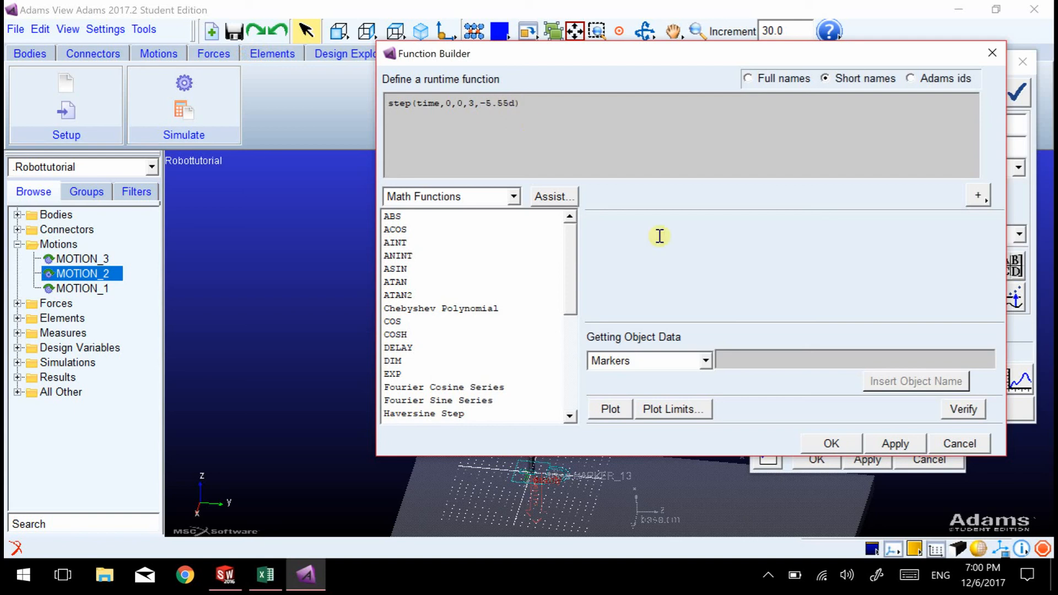
left_click(831, 442)
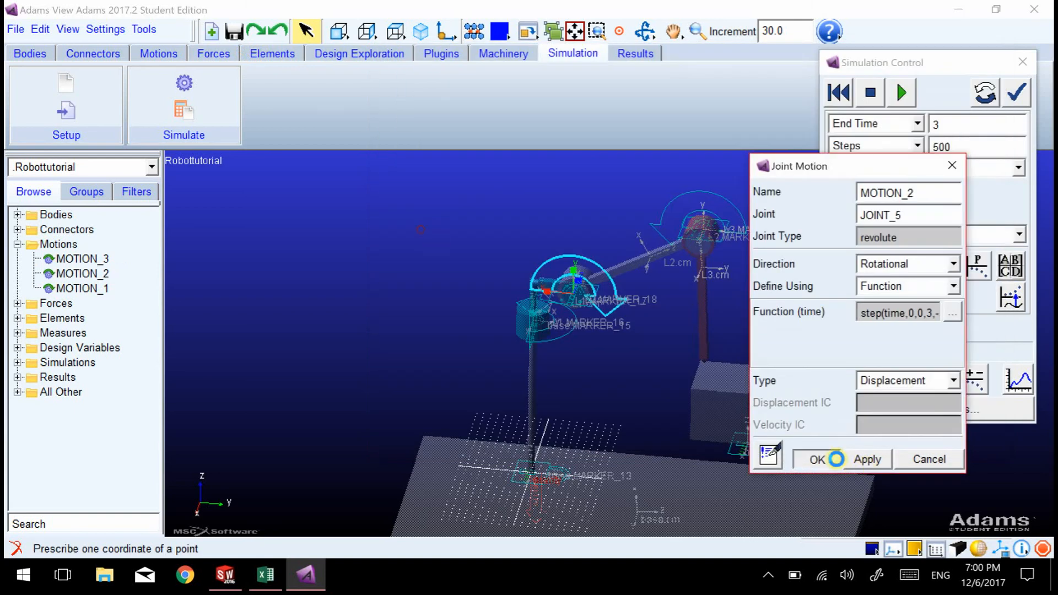
left_click(836, 458)
Step: Replace MOTION_3's runtime function with the copied step(time,0,0,3,14.33d) expression
right_click(74, 259)
left_click(91, 270)
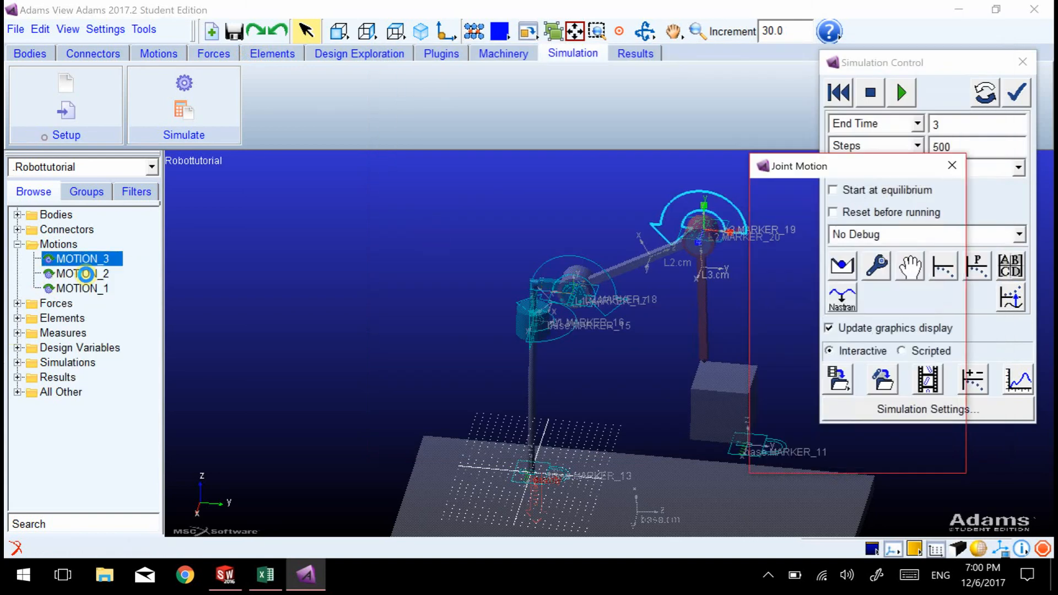
left_click(952, 313)
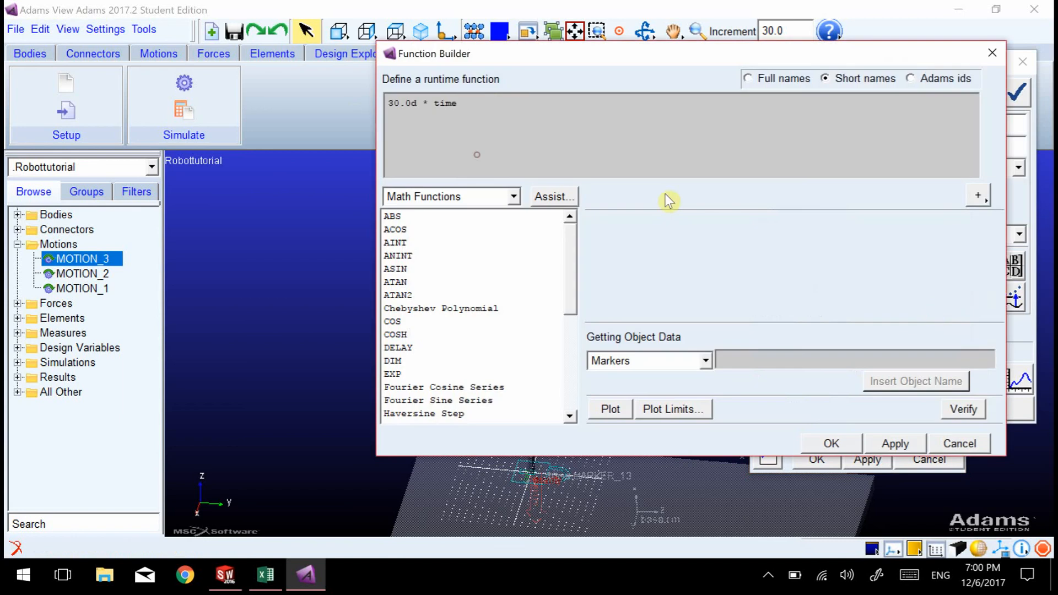
key("ctrl+a")
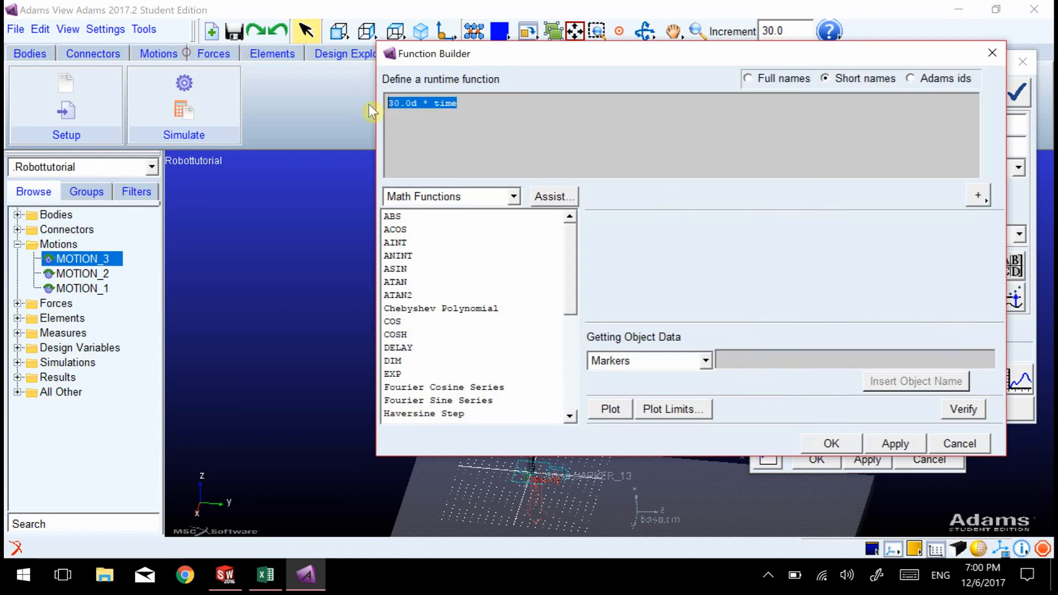
type("step(time,0,0,3,17.33d)")
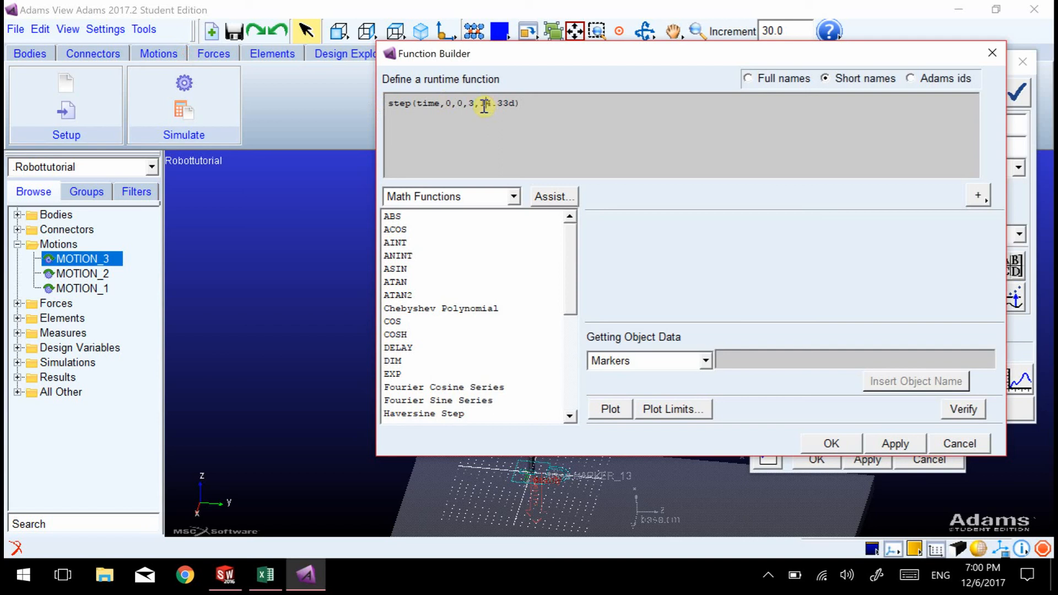
Step: Check theta 3's change in angle in Excel, return to Adams View and set MOTION_3's step end value to 29.5d
left_click(266, 574)
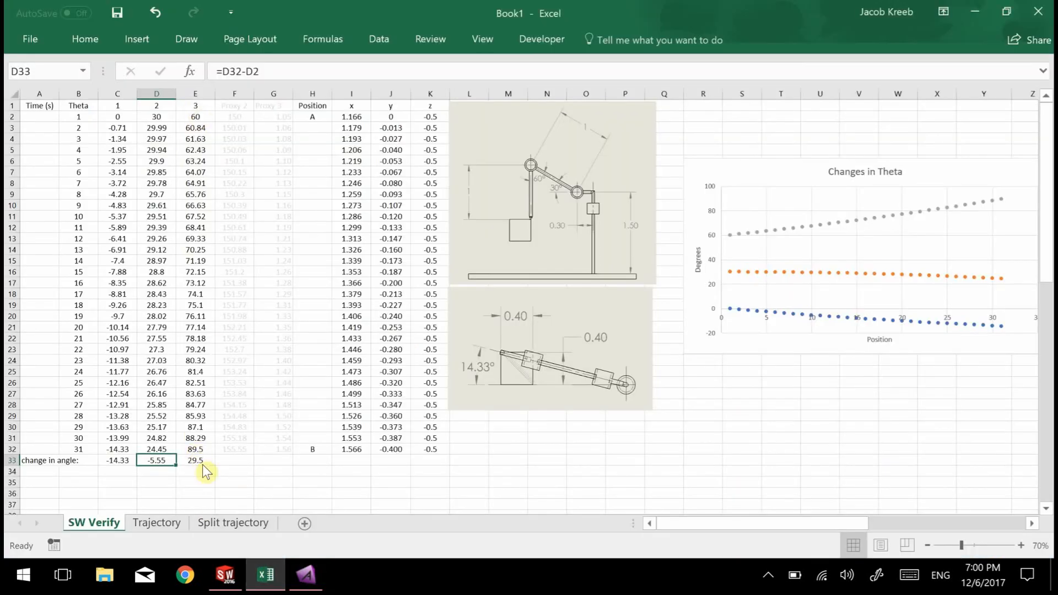
left_click(231, 577)
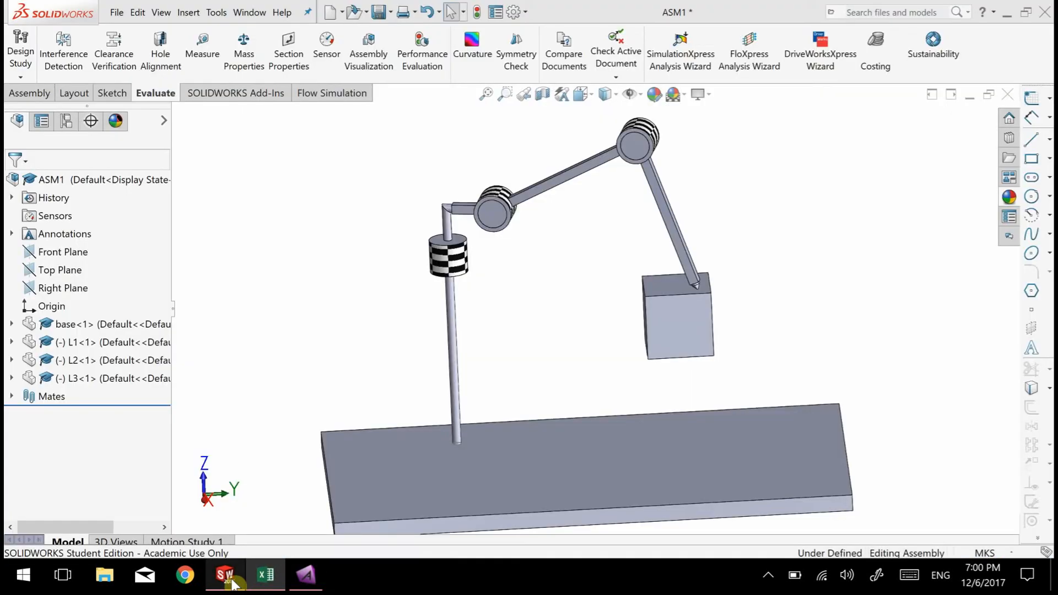
left_click(306, 574)
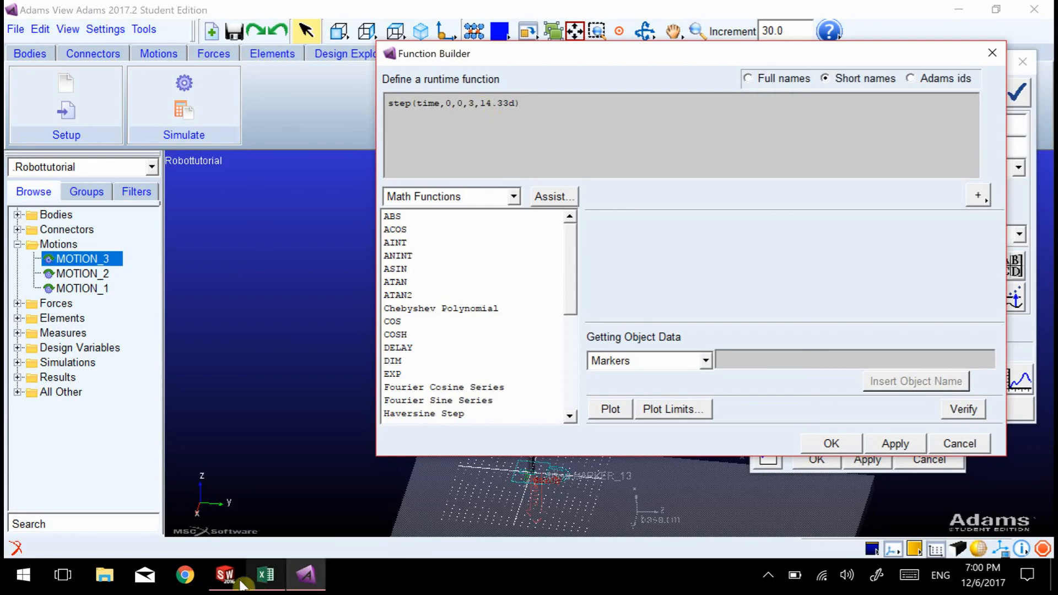
left_click(267, 576)
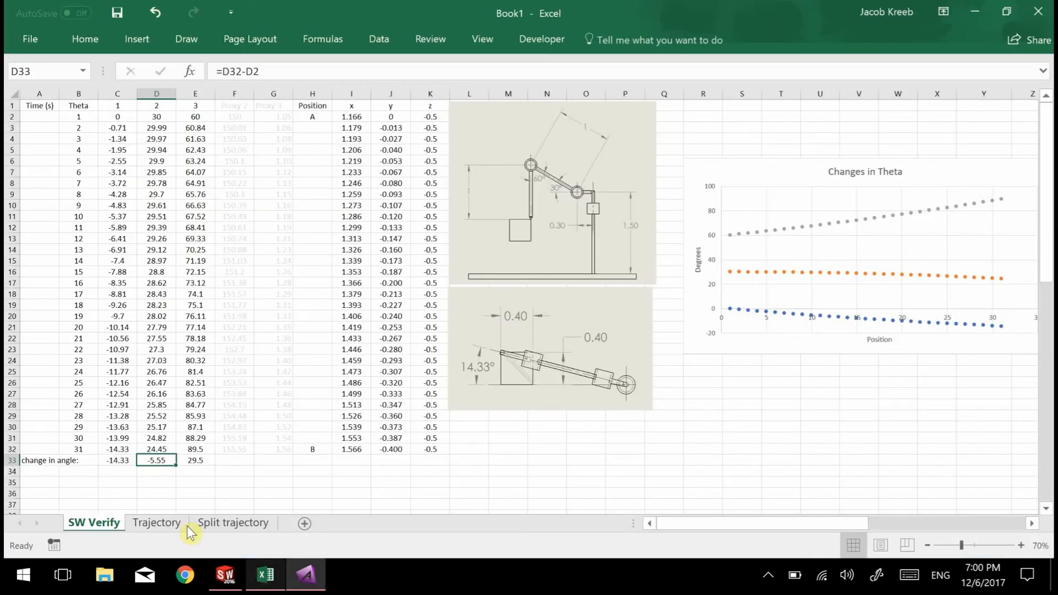
left_click(306, 575)
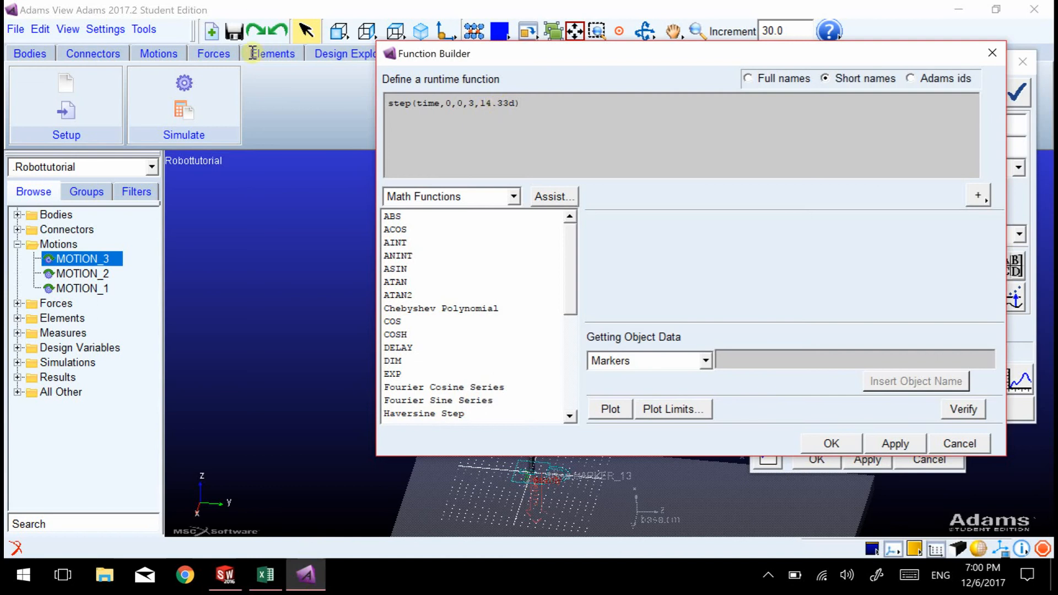
left_click_drag(508, 104, 468, 105)
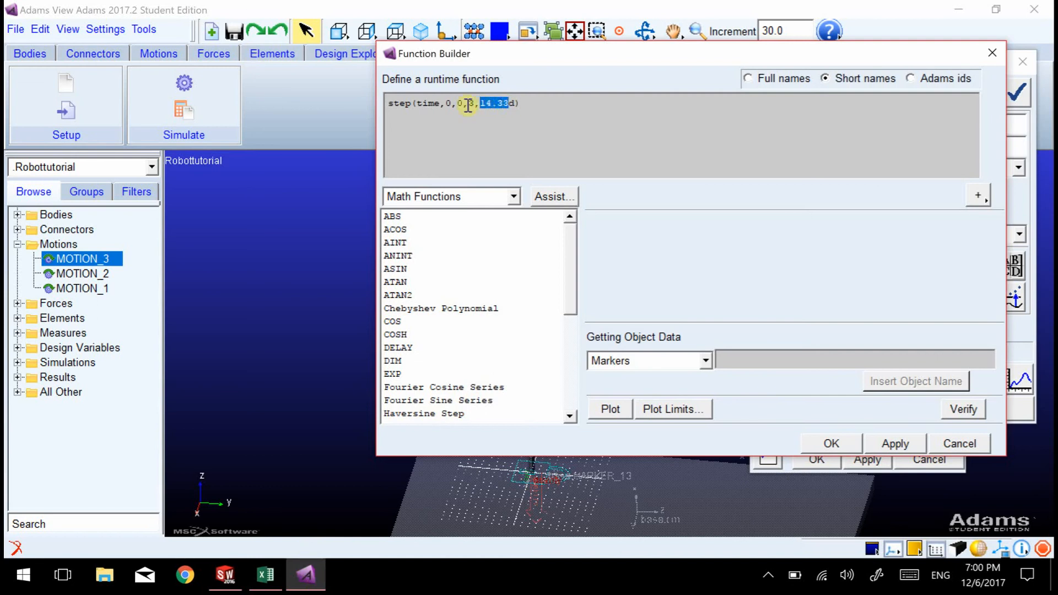
type("29.")
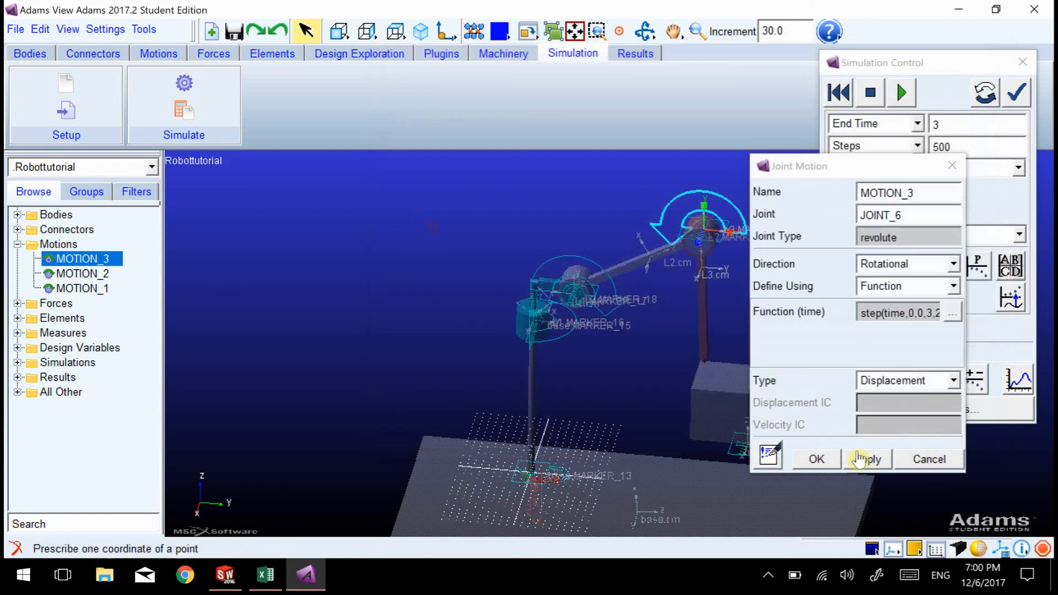
left_click(833, 456)
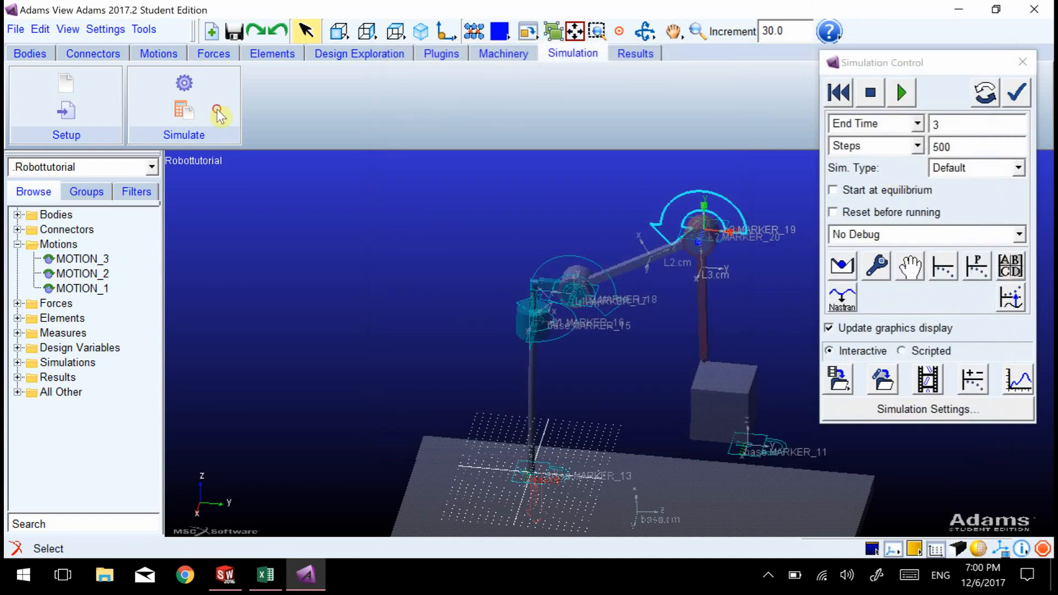
key("Escape")
Step: Turn off the visibility of all model icons in the icon settings
left_click(122, 30)
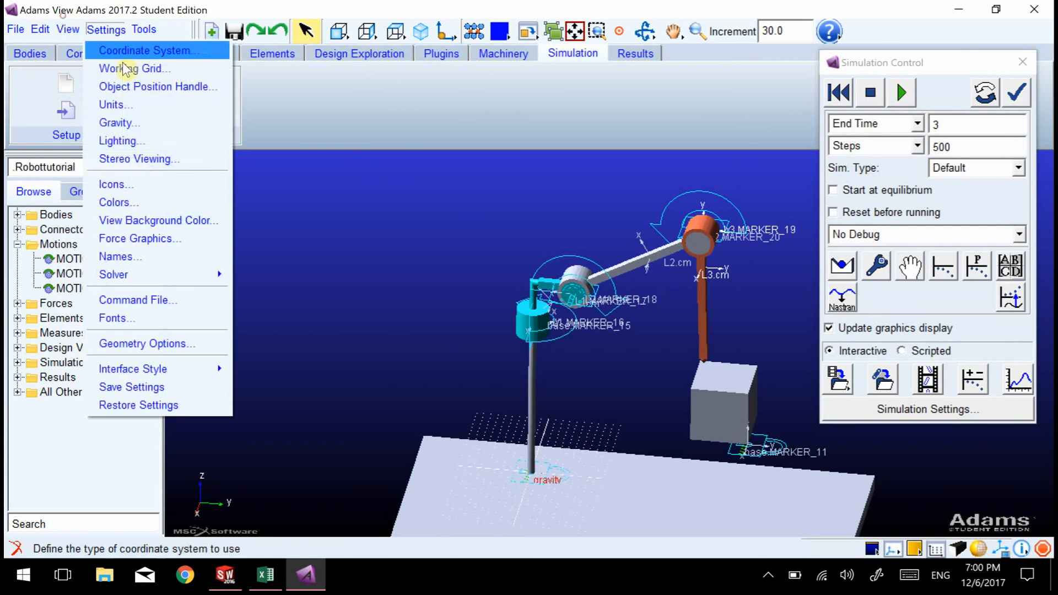
left_click(132, 182)
left_click(953, 138)
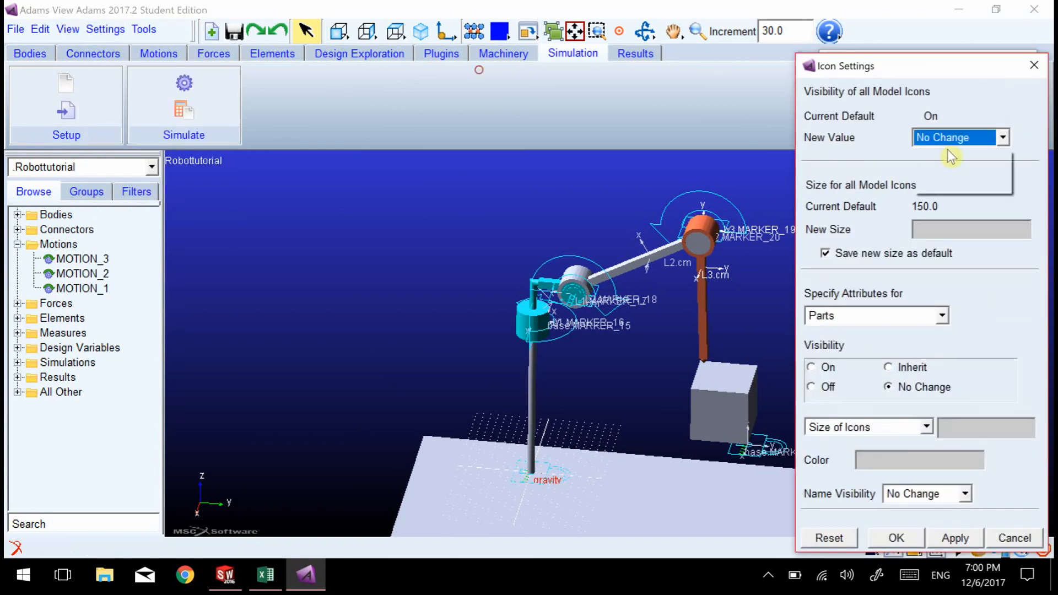
left_click(945, 169)
left_click(956, 538)
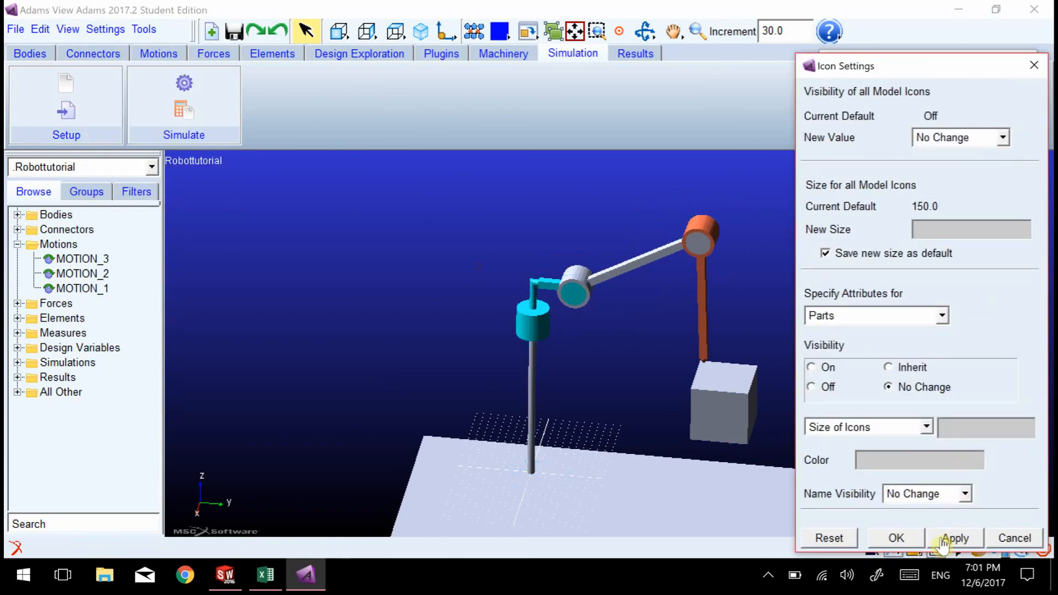
left_click(896, 538)
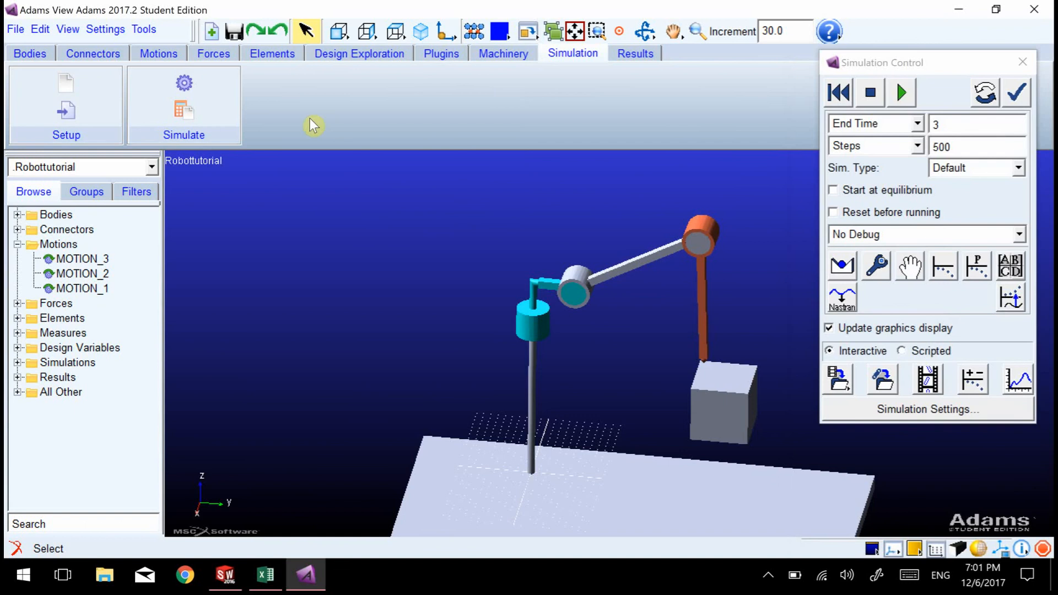
Step: Start the 3-second simulation, interrupt it, reduce the steps to 50 and run it again to inspect the arm's final position
left_click(902, 93)
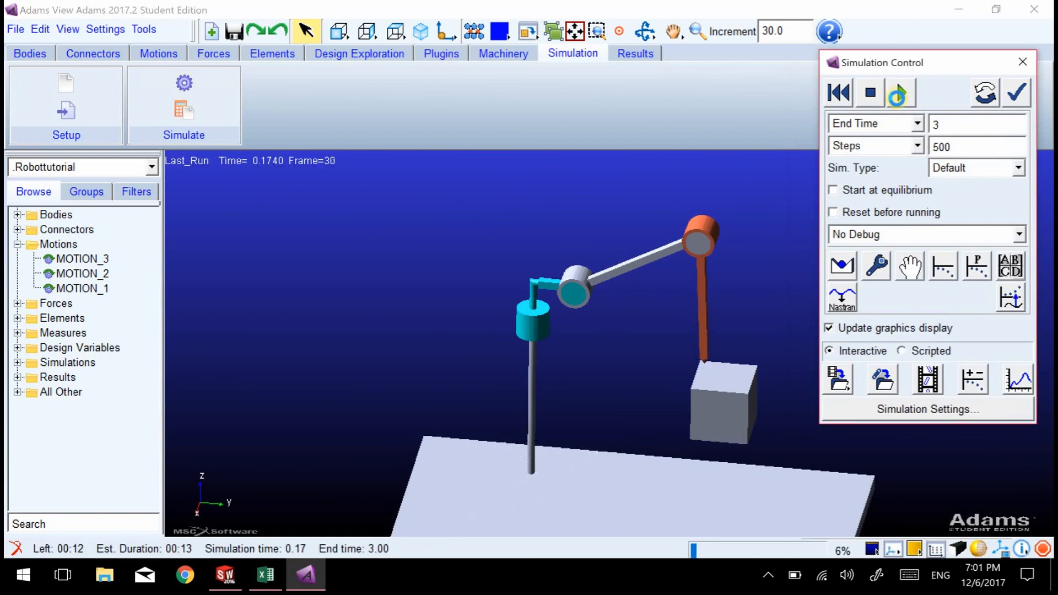
double_click(966, 146)
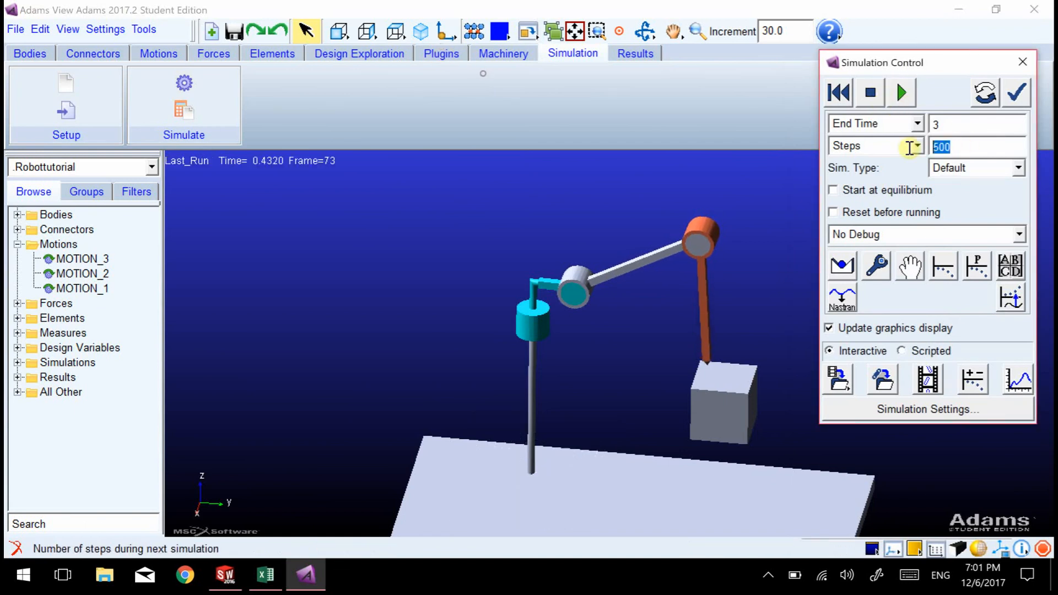
type("5")
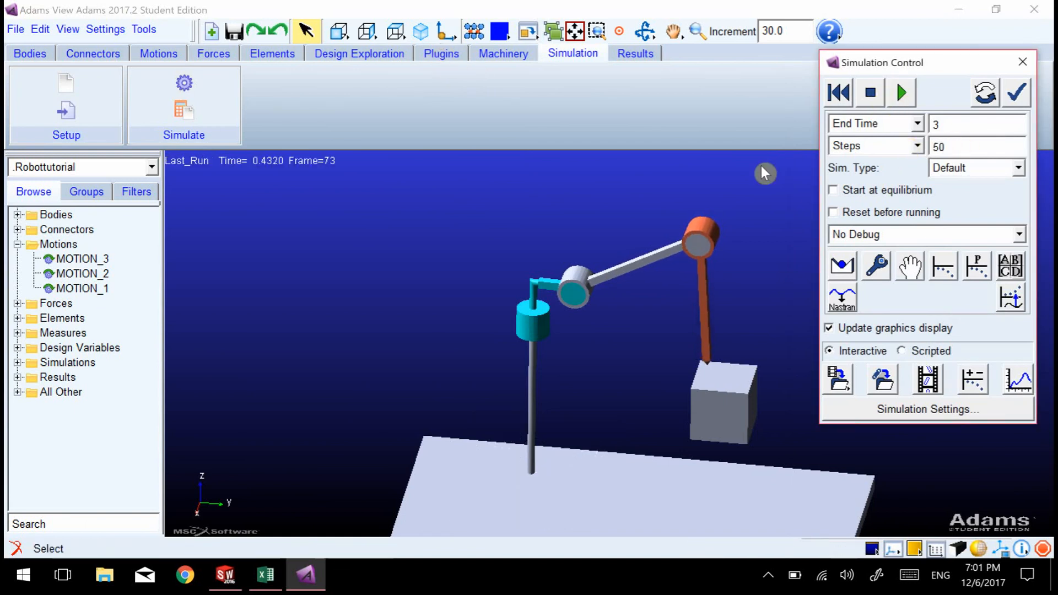
type("0")
key("Return")
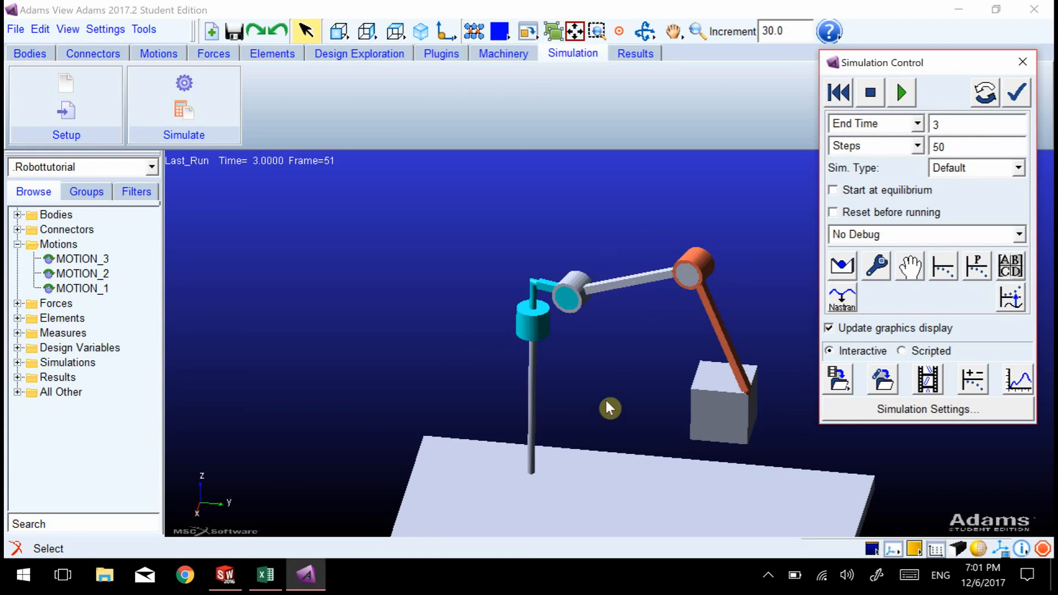
key("r")
mouse_move(610, 409)
left_mouse_down()
mouse_move(618, 368)
mouse_move(619, 470)
mouse_move(609, 449)
mouse_move(616, 415)
left_mouse_up()
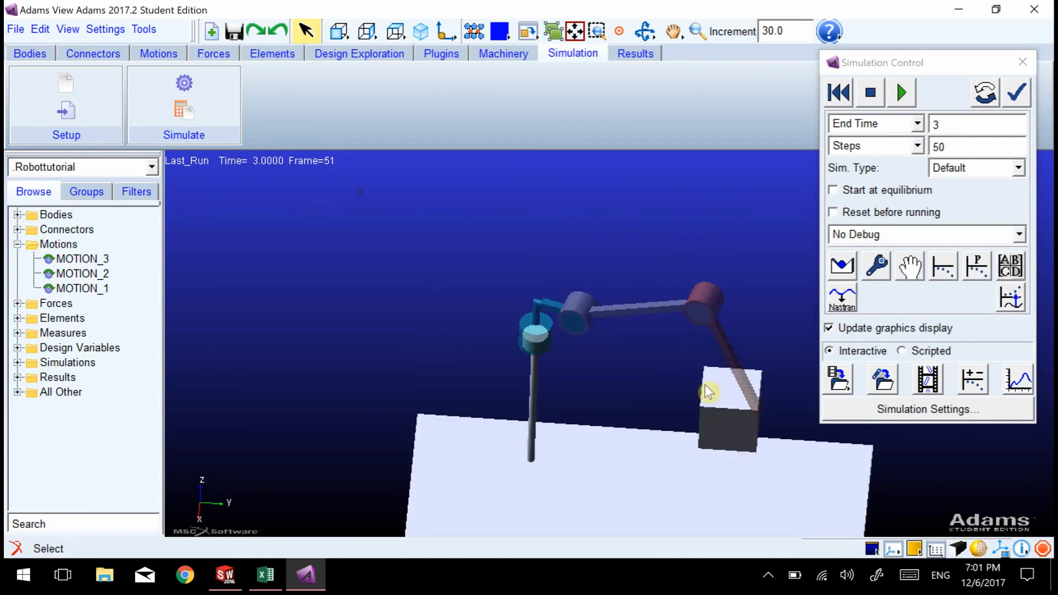
Step: Expand the bodies and the base part in the model browser and select SOLID2
left_click(17, 214)
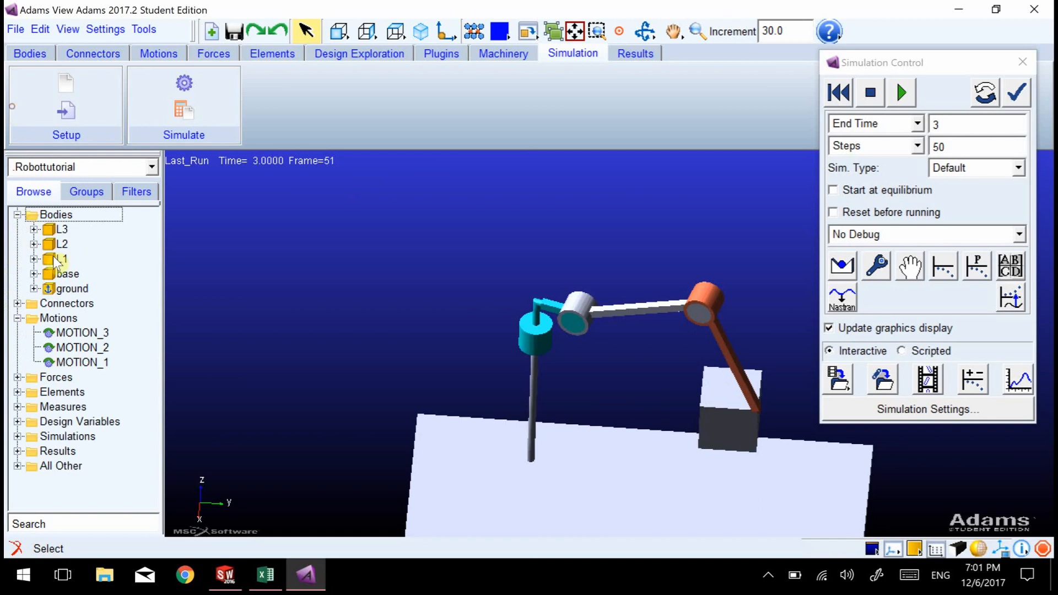
left_click(34, 274)
left_click(88, 289)
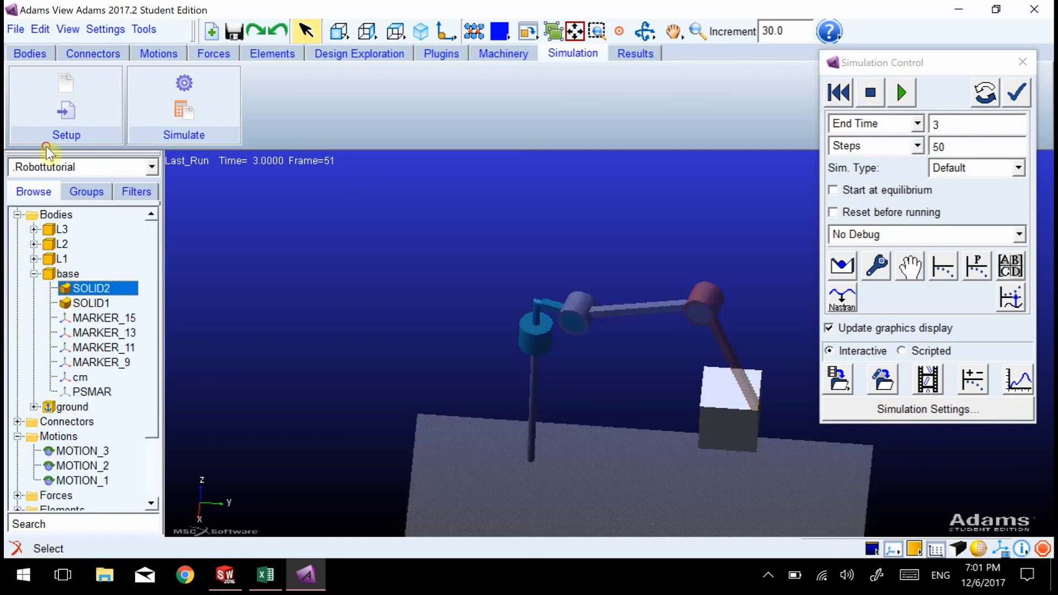
Step: Try to modify the base part's SOLID2 geometry
right_click(86, 294)
left_click(127, 302)
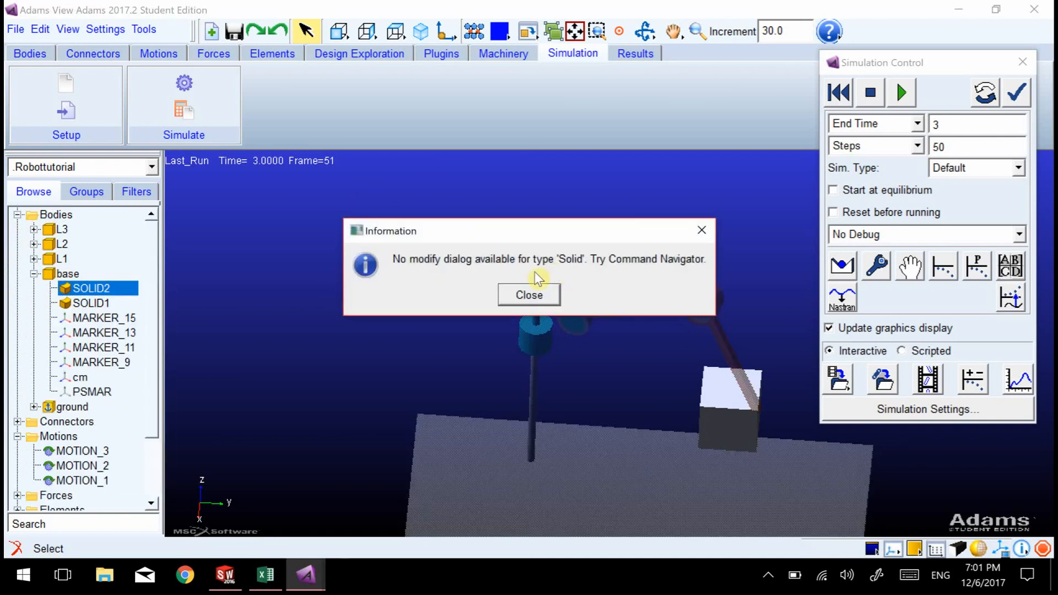
left_click(707, 236)
Step: Set the color of the base part's SOLID2 geometry to ClayRed in its appearance settings
right_click(102, 289)
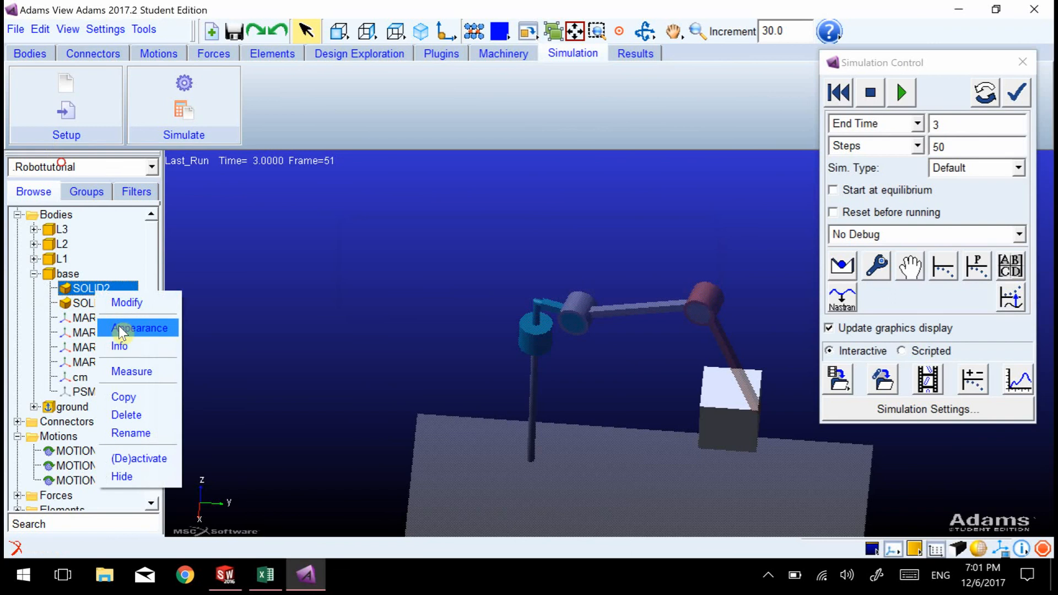
left_click(149, 328)
double_click(753, 260)
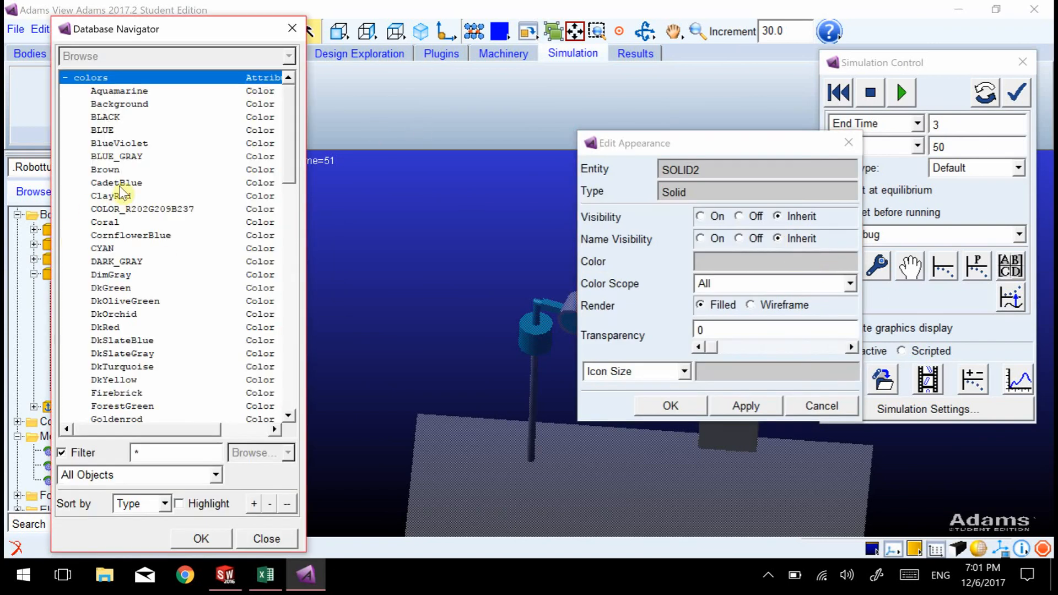
left_click(119, 196)
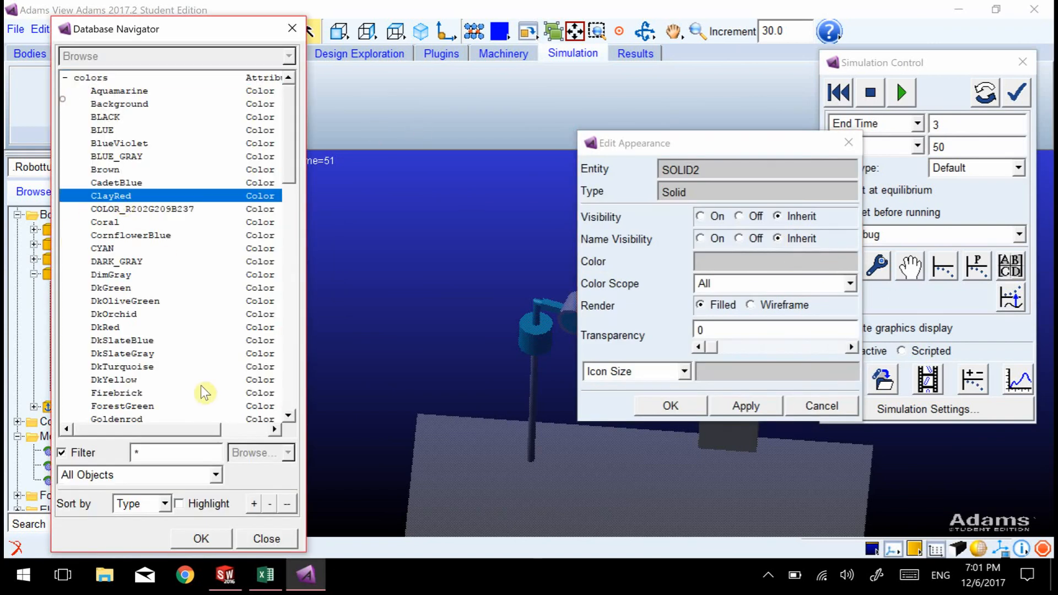
double_click(158, 197)
left_click(697, 407)
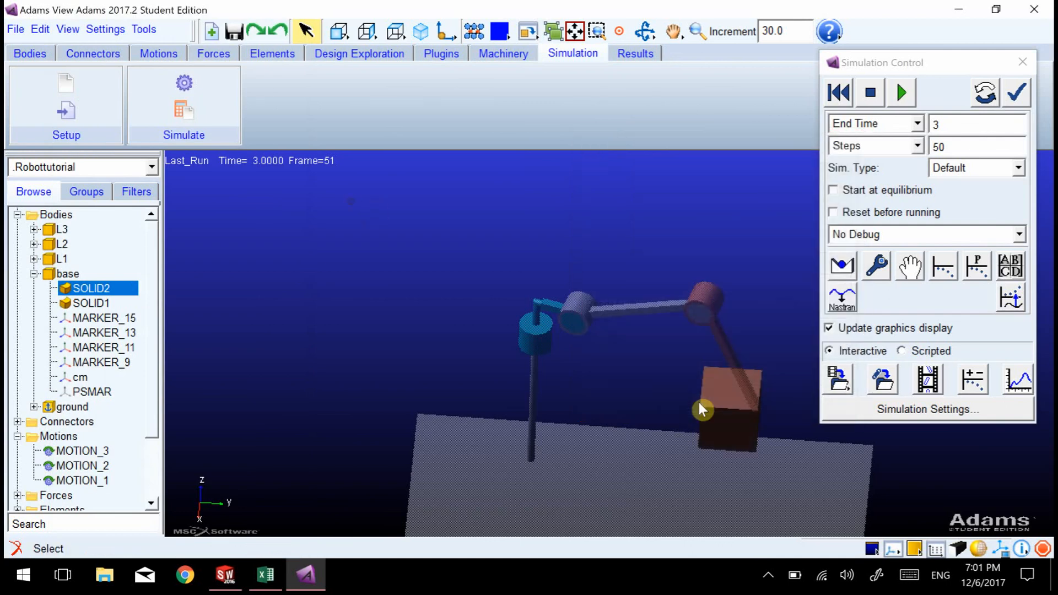
Step: Reset and rerun the 3-second simulation to inspect the arm's motion from above
key("r")
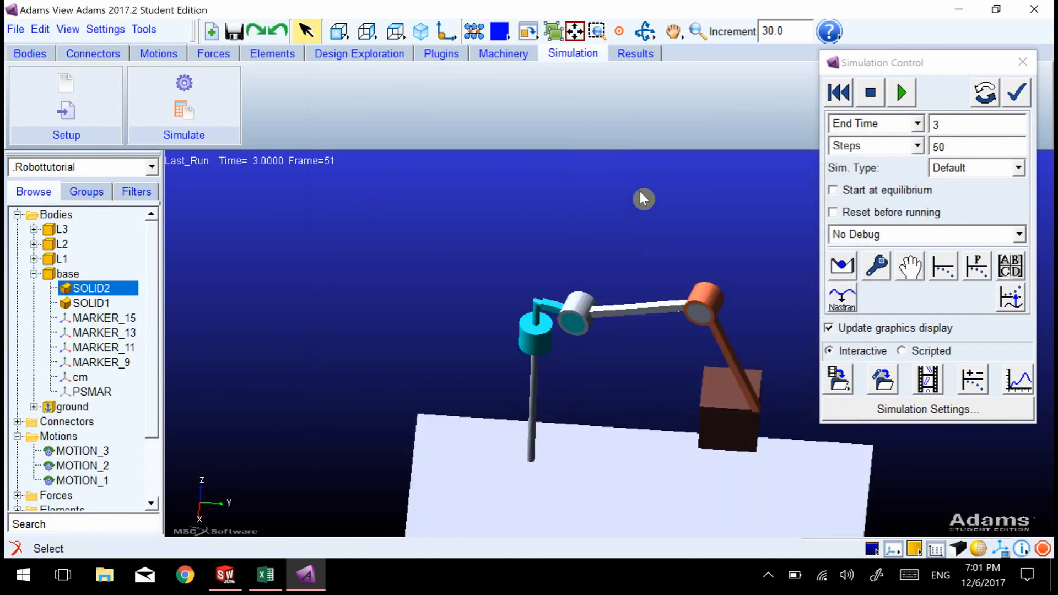
left_click_drag(640, 199, 645, 236)
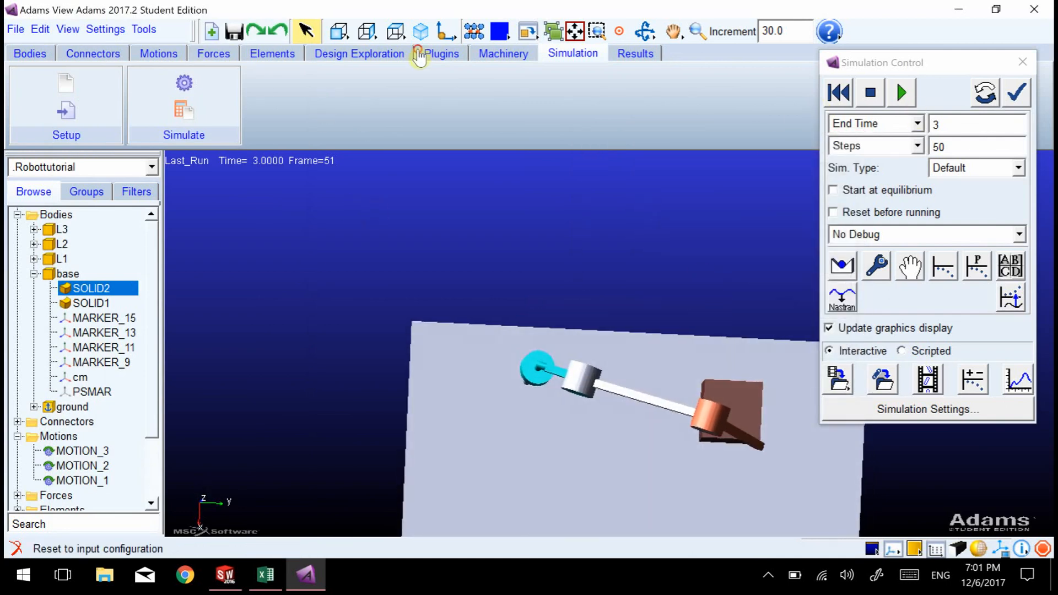
left_click(839, 92)
left_click(901, 94)
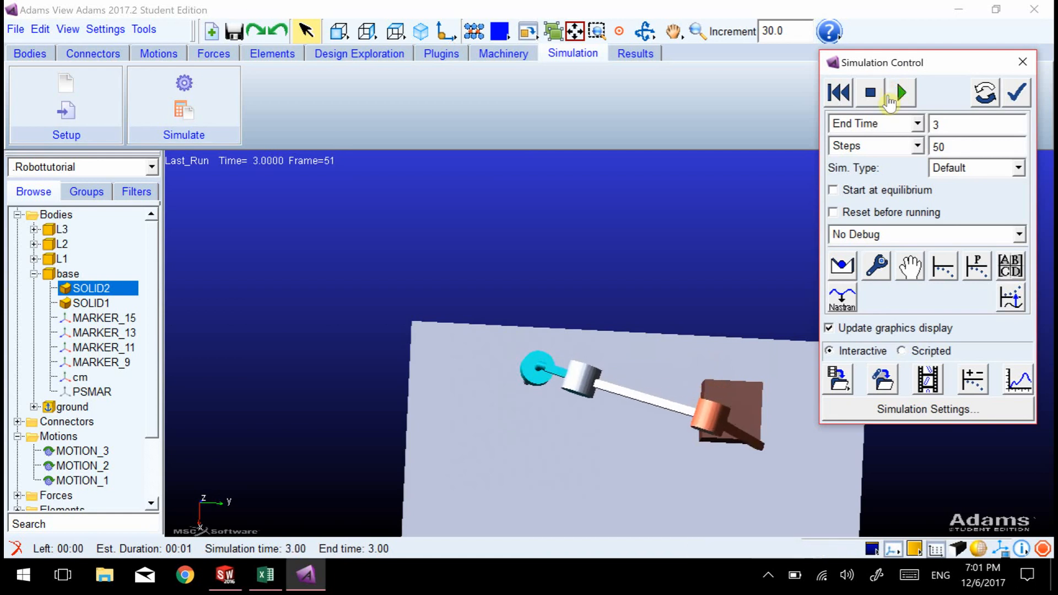
left_click(901, 93)
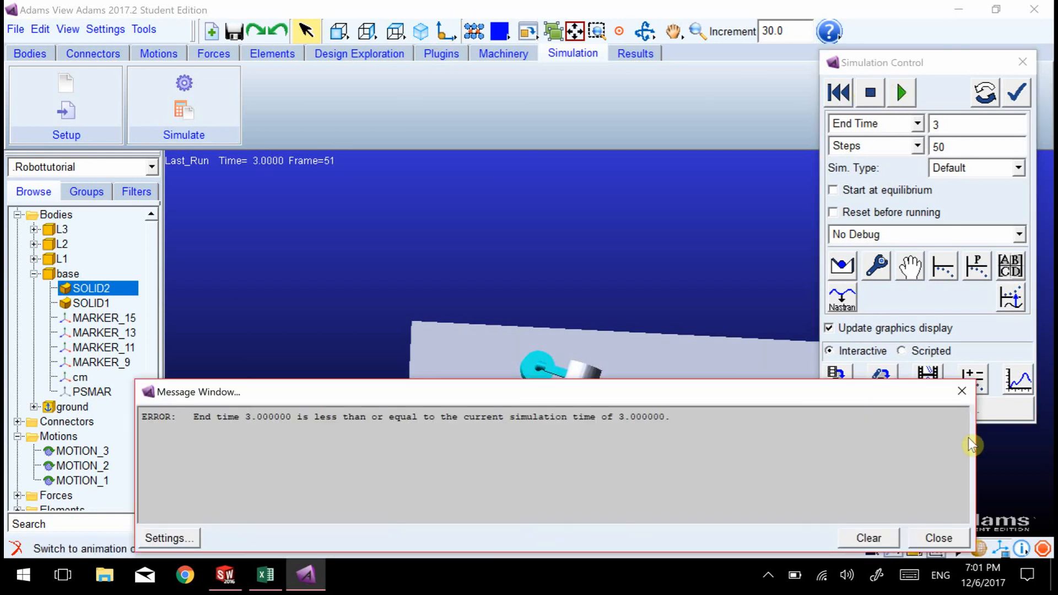
left_click(839, 92)
left_click(904, 93)
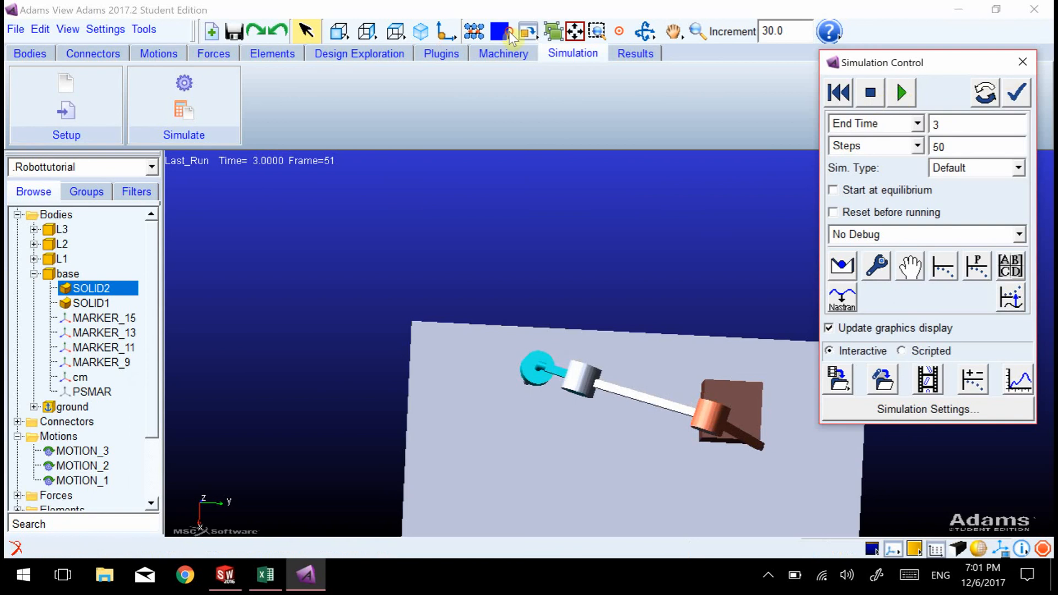
Step: Close the simulation controls and collapse the Bodies and Motions groups in the model browser
left_click(1017, 93)
key("r")
left_click_drag(734, 279, 696, 229)
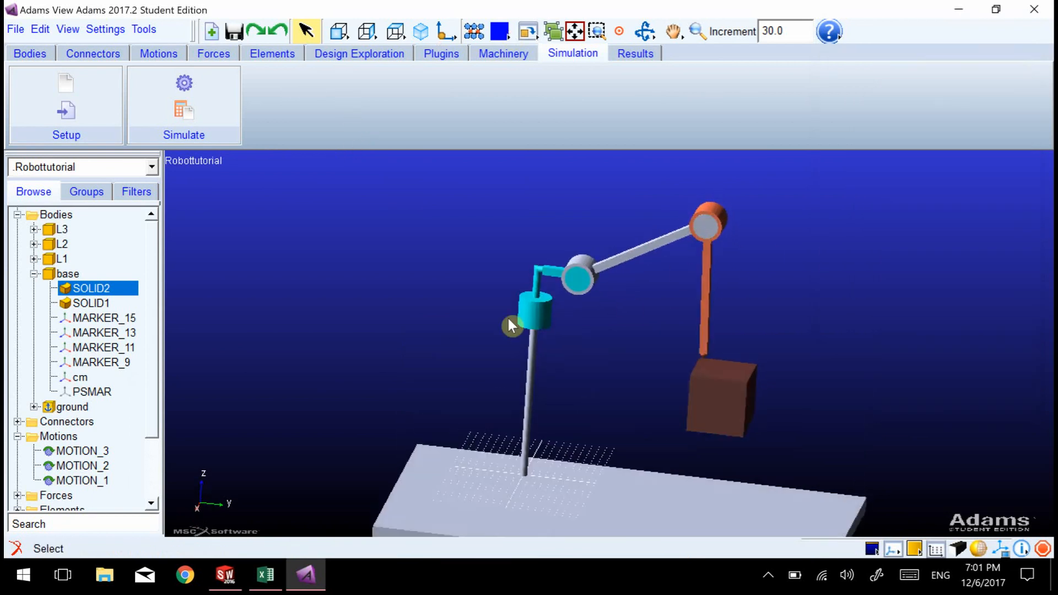
left_click(17, 214)
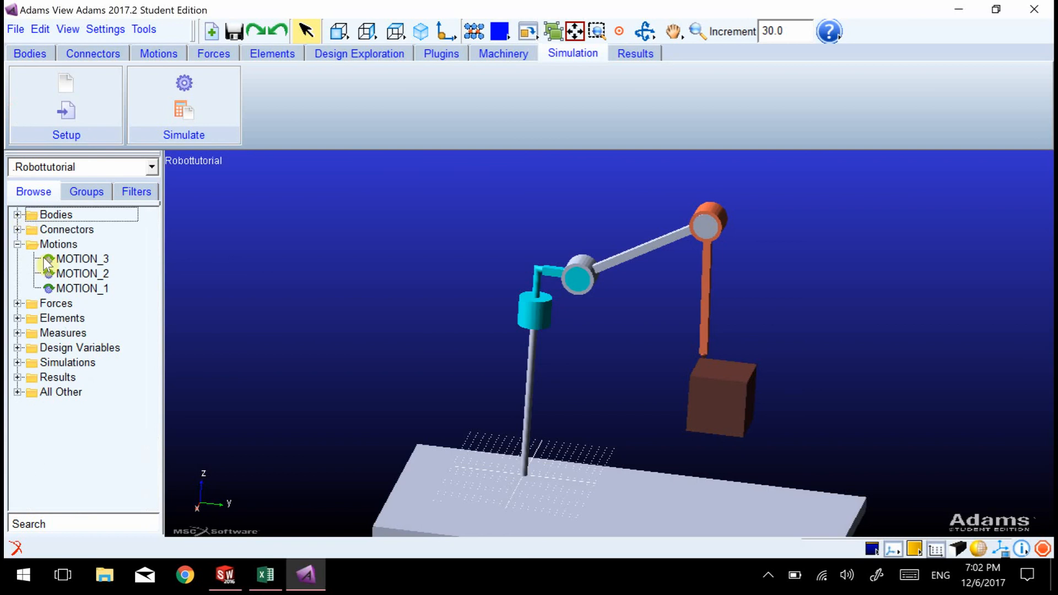
left_click(17, 244)
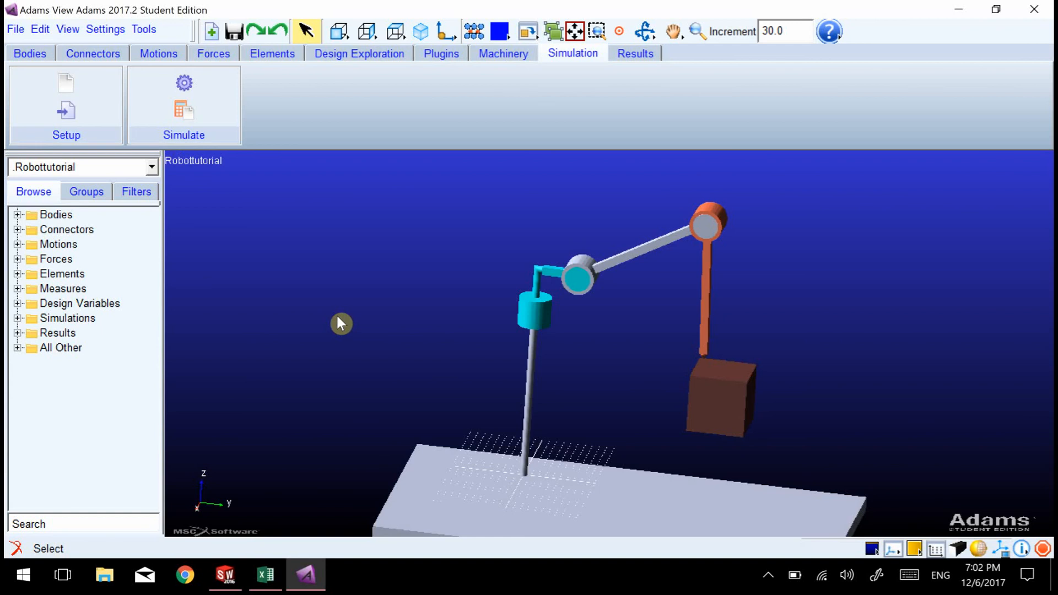
Step: Run the simulation with end time 3 and 50 steps, reset the model and close the simulation controls
left_click(184, 108)
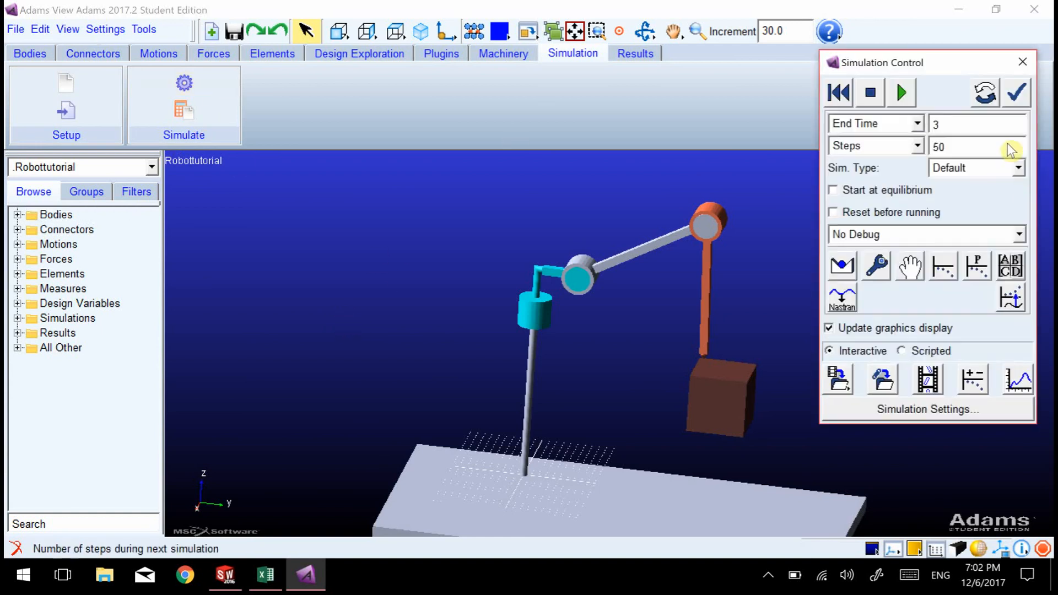
left_click(906, 92)
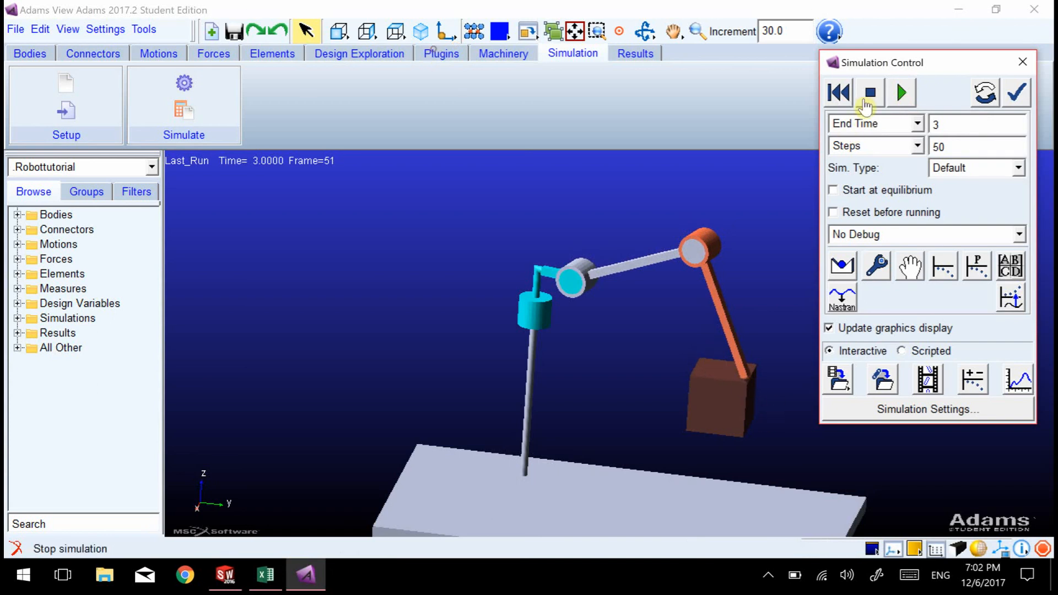
left_click(161, 128)
left_click(1023, 61)
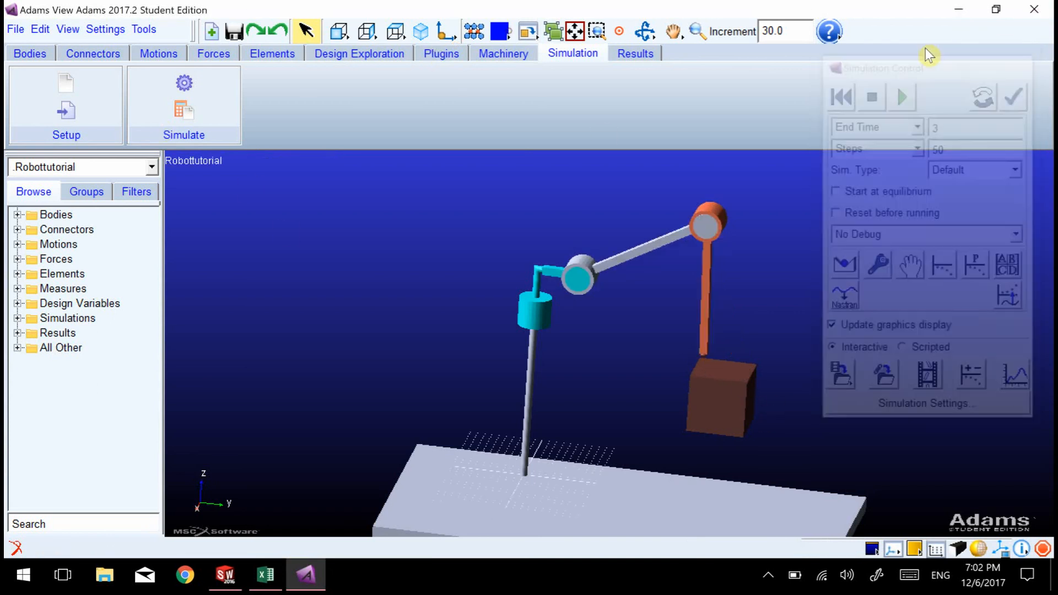
Step: Open the simulation results in Adams PostProcessor and reposition its window
left_click(634, 54)
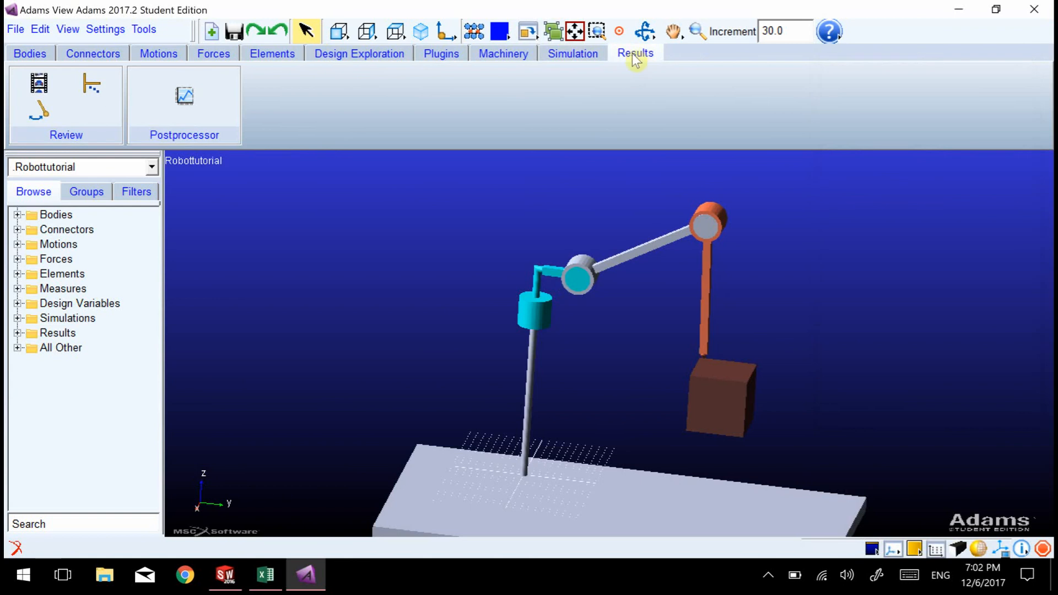
left_click(184, 99)
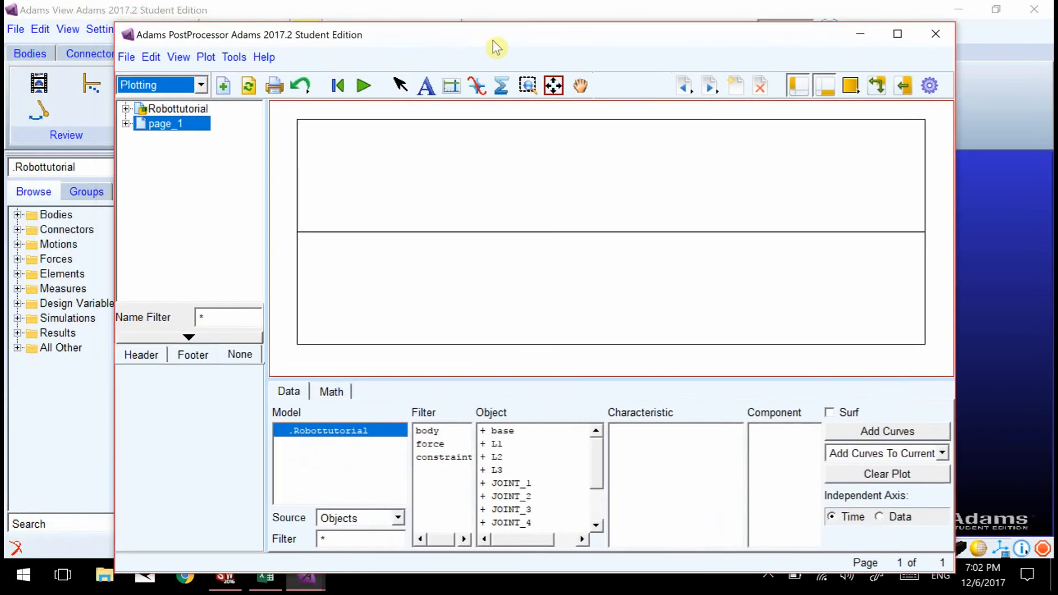
left_click_drag(492, 39, 491, 32)
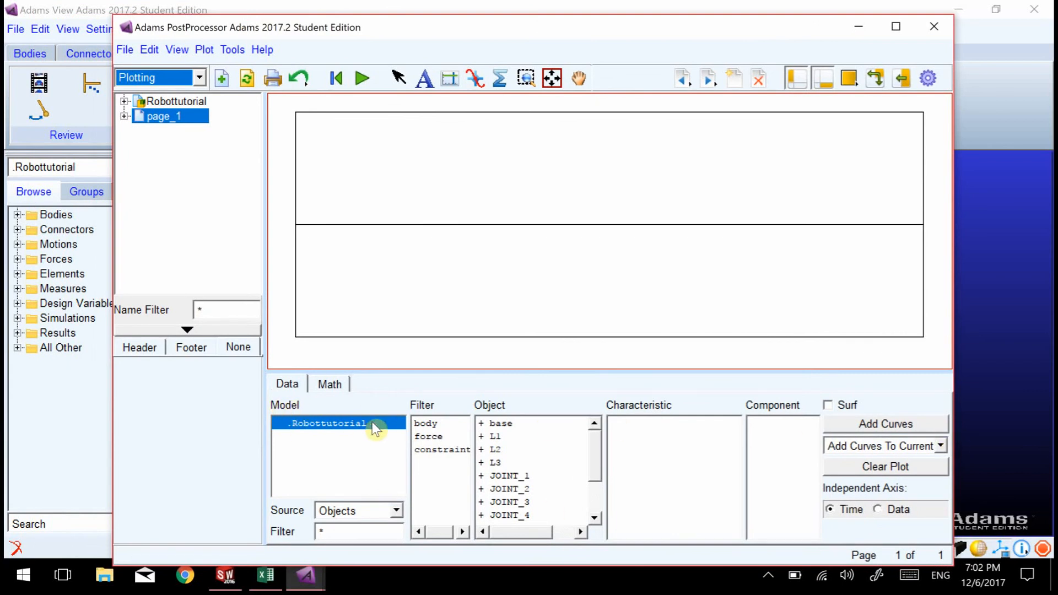
Step: Look through the plottable body, force and constraint objects of the Robottutorial model, ending on the bodies
left_click(429, 428)
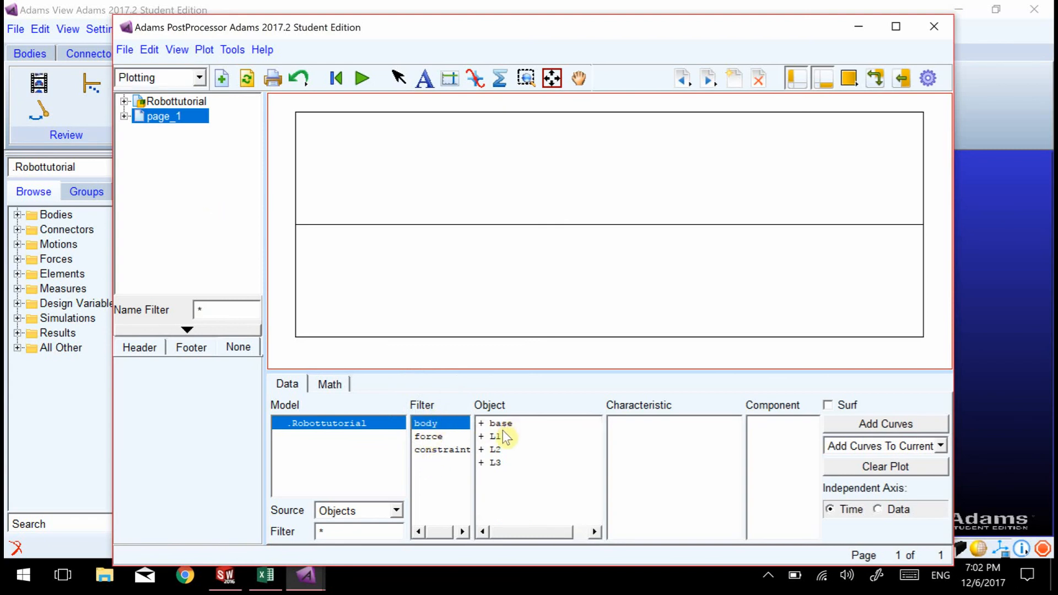
left_click(435, 436)
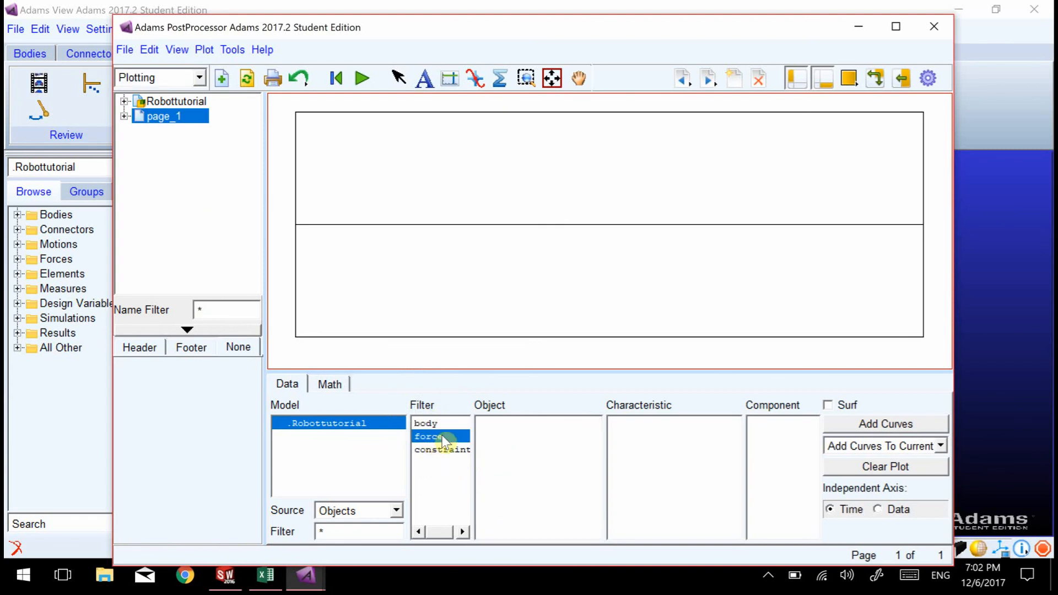
left_click(442, 450)
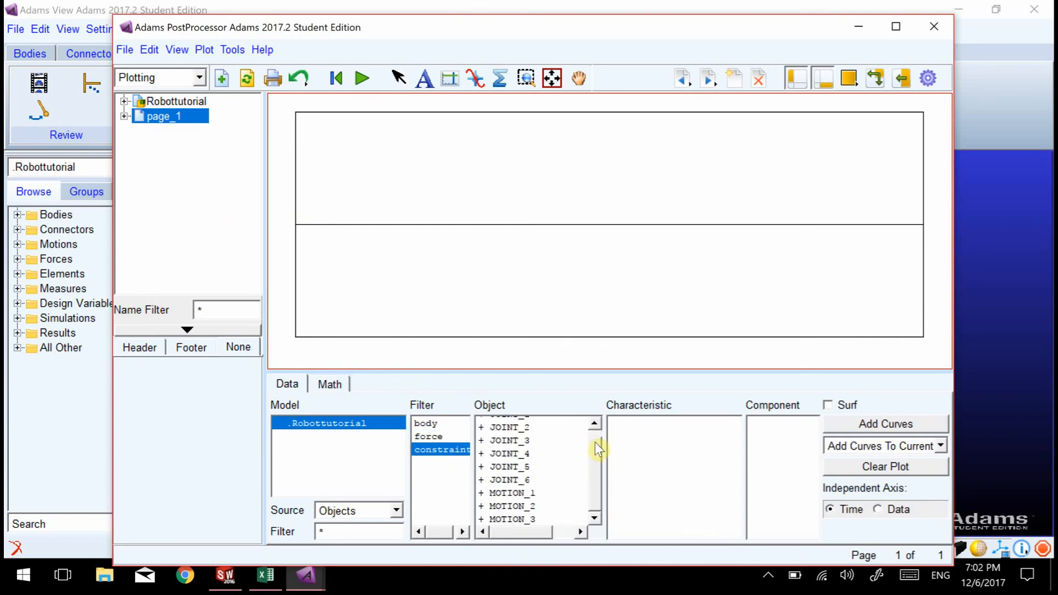
scroll(597, 448, "up", 2)
left_click(433, 424)
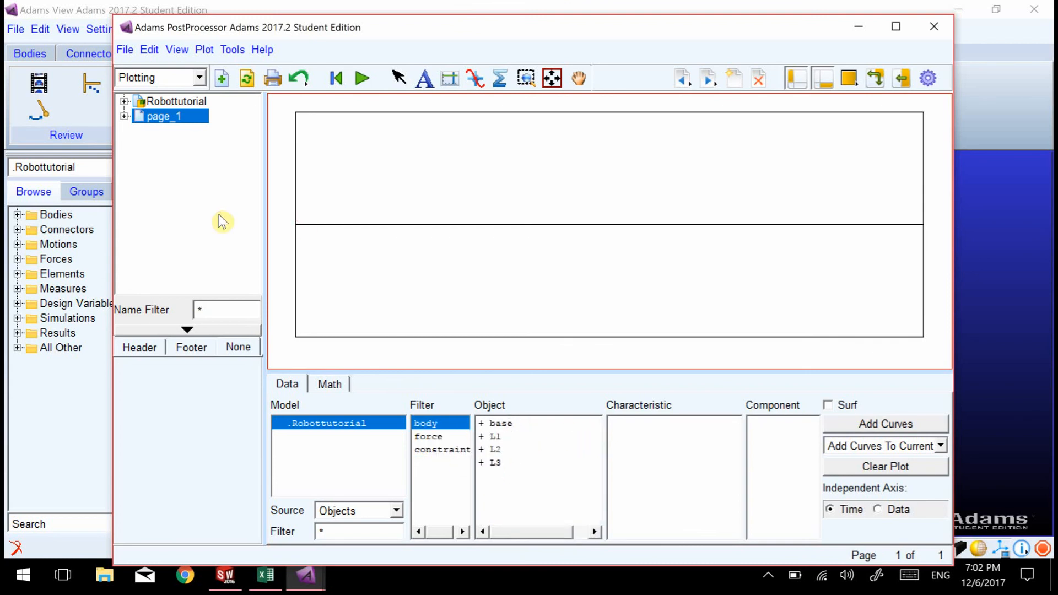
Step: Plot the magnitude of L1's CM_Velocity against time
left_click(499, 437)
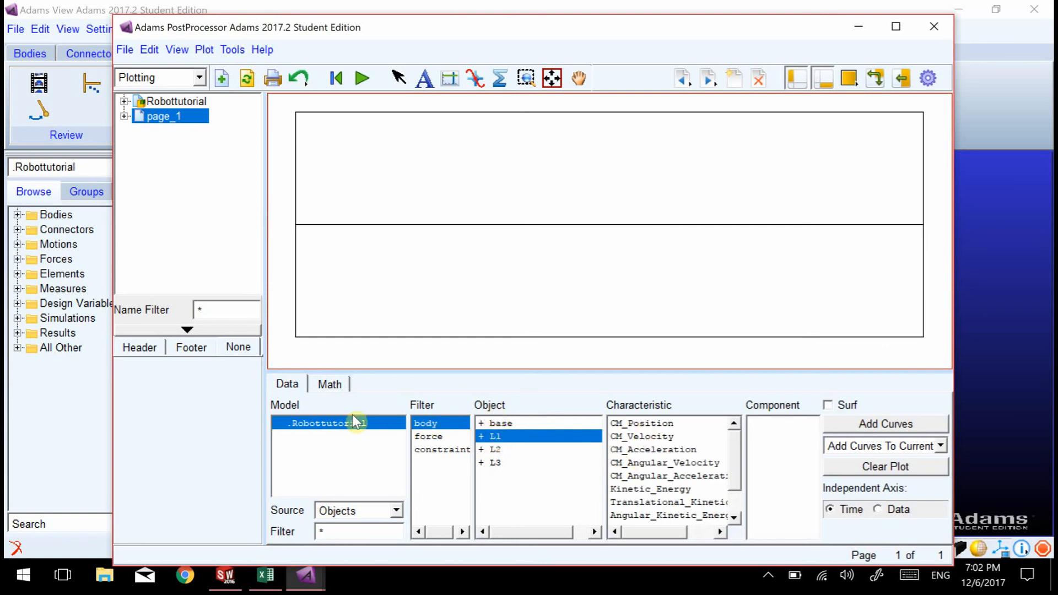
mouse_move(729, 436)
left_mouse_down()
mouse_move(729, 468)
mouse_move(731, 434)
left_mouse_up()
left_click(638, 440)
left_click(761, 463)
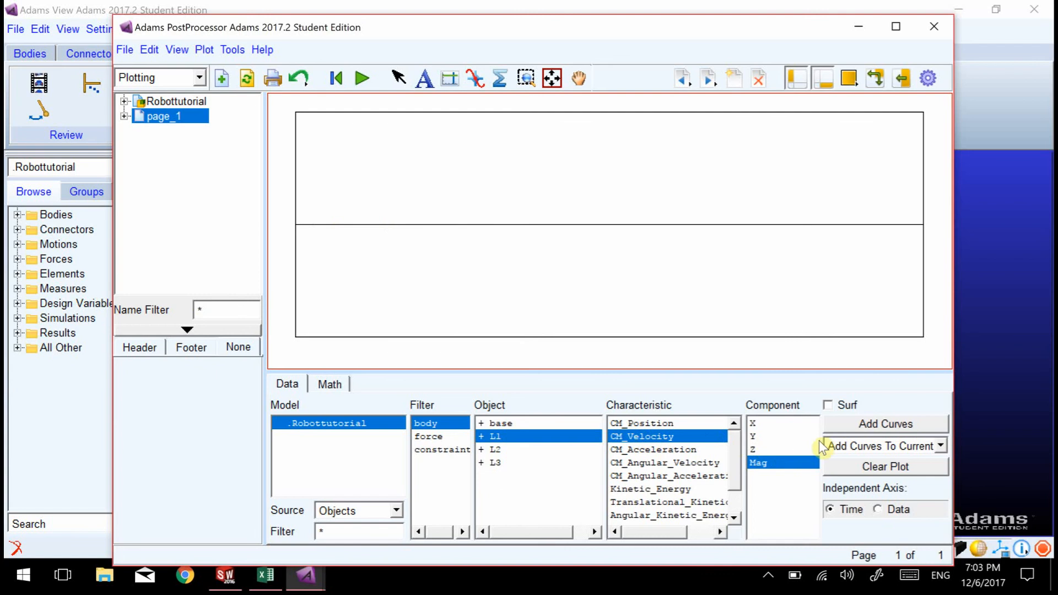
left_click(856, 429)
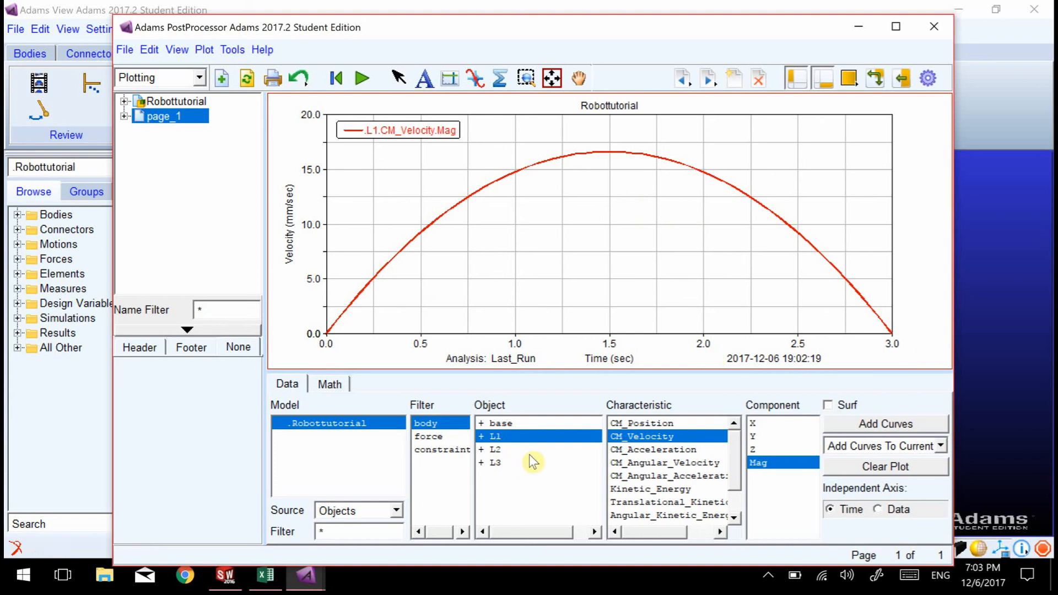
Step: Add the CM_Velocity magnitude curves of L2 and L3 to the current plot
left_click(494, 450)
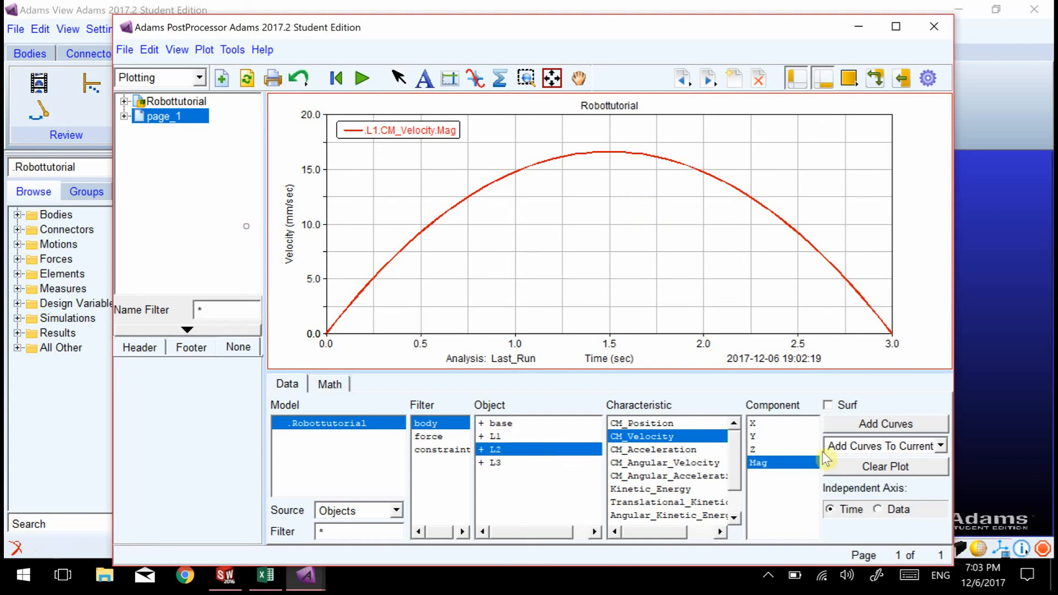
left_click(858, 427)
left_click(503, 465)
left_click(886, 425)
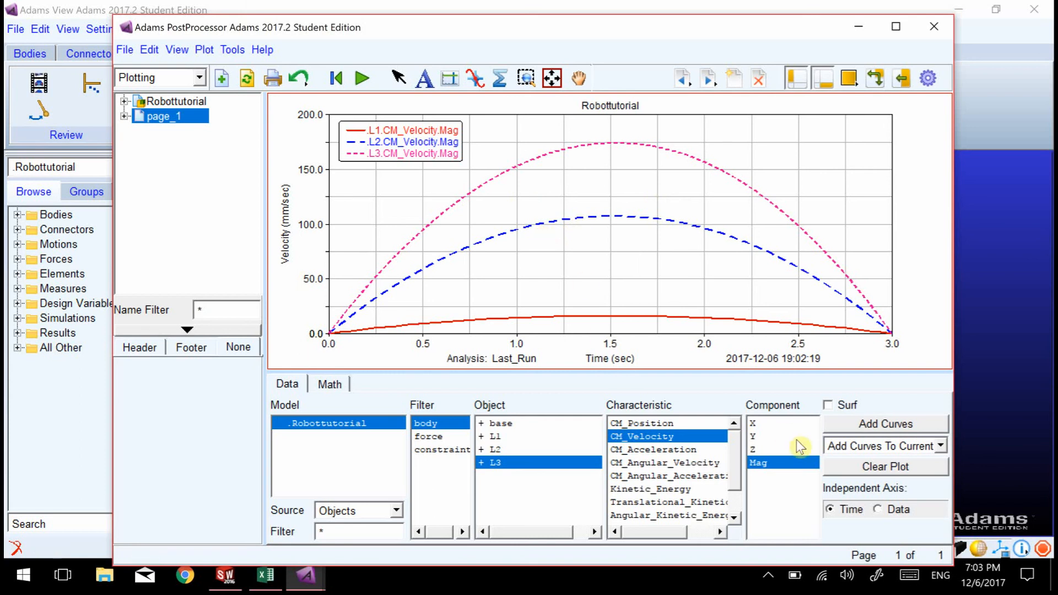
Step: Clear the velocity curves from the plot and look through the remaining characteristics of L3
left_click(870, 468)
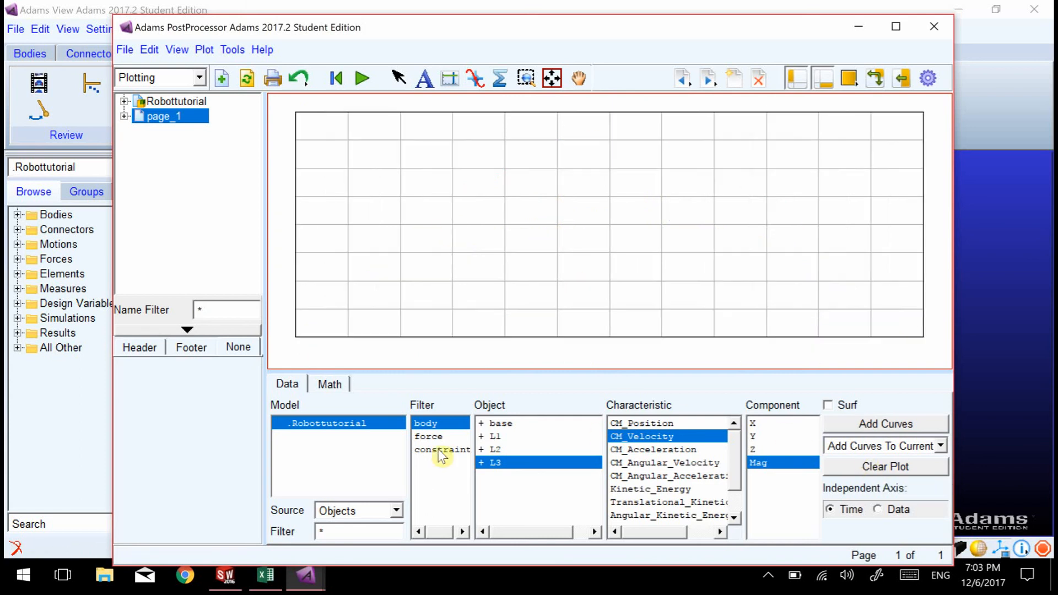
scroll(735, 460, "down", 2)
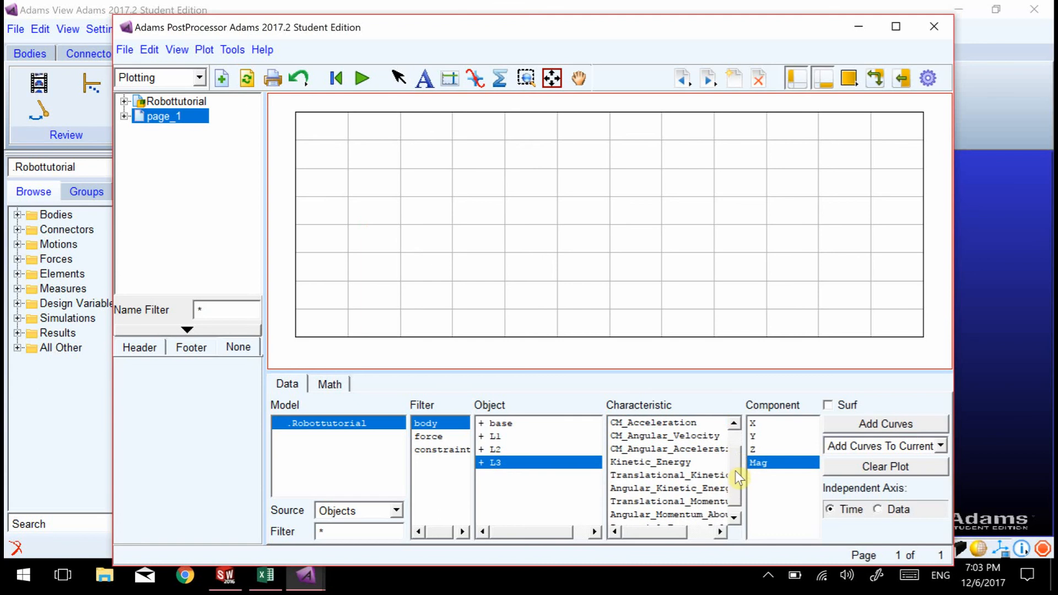
scroll(732, 477, "down", 1)
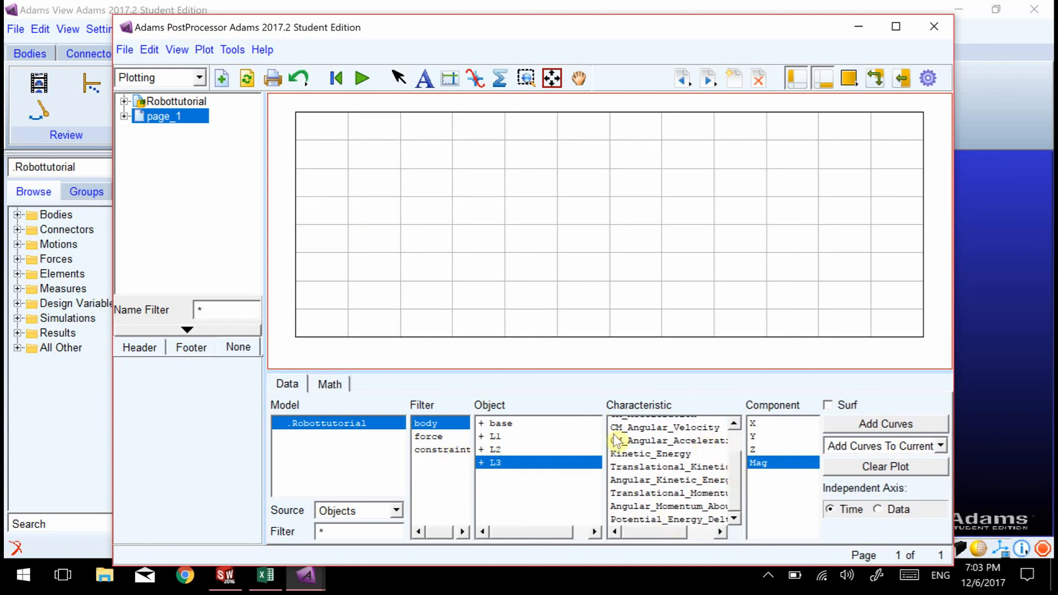
Step: Look through the model's constraint joints from JOINT_1 to JOINT_4, ending on the result characteristics of JOINT_4
left_click(446, 449)
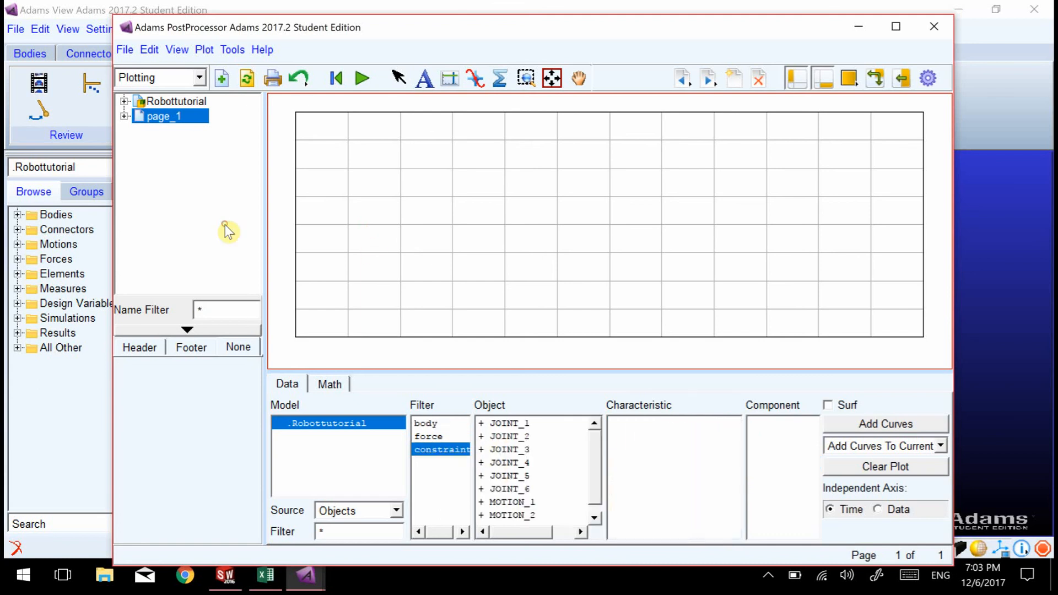
left_click(517, 423)
left_click(517, 437)
left_click(518, 449)
left_click(519, 463)
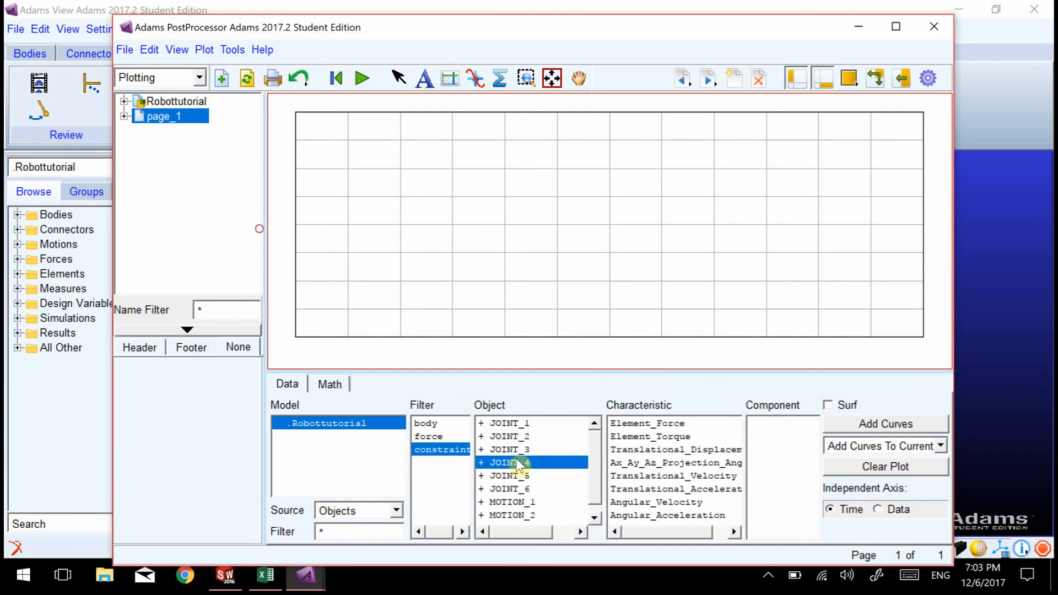
left_click_drag(565, 24, 540, 29)
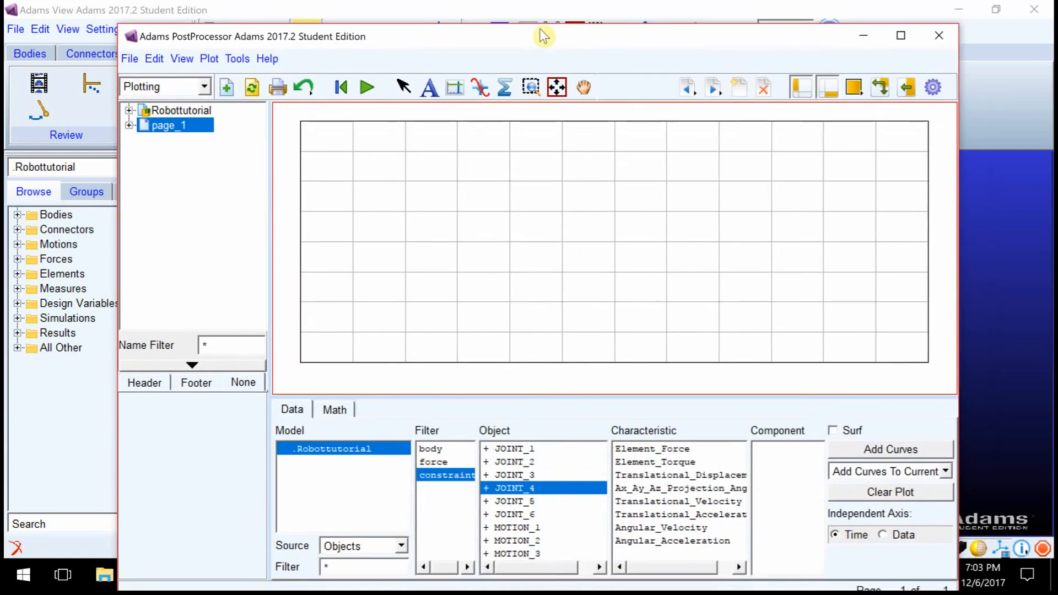
Step: Plot the magnitudes of JOINT_4's Angular_Velocity and Angular_Acceleration against time in the same plot
left_click(661, 451)
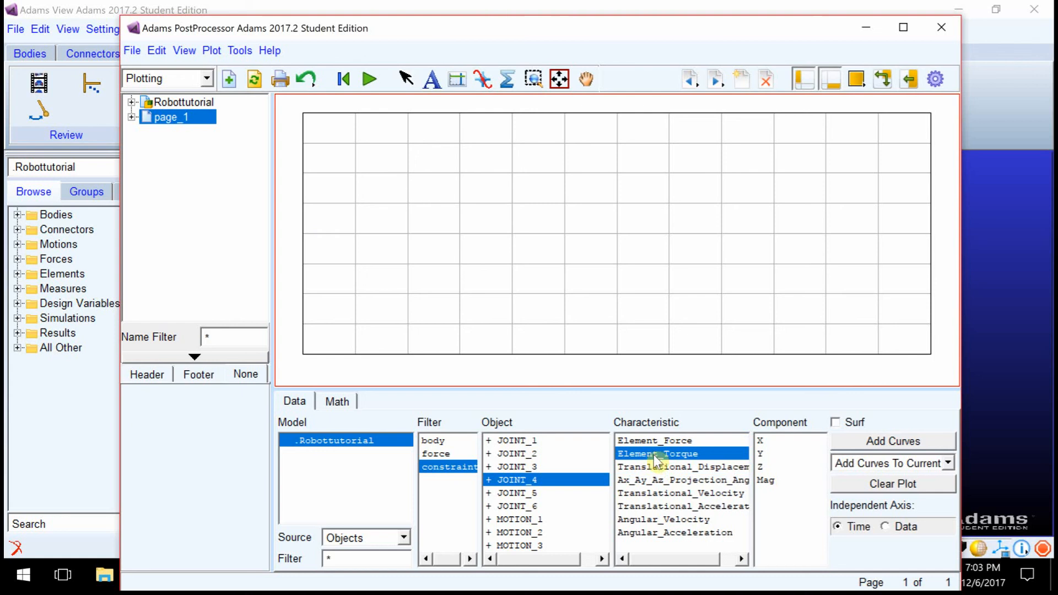
left_click(664, 520)
left_click(866, 447)
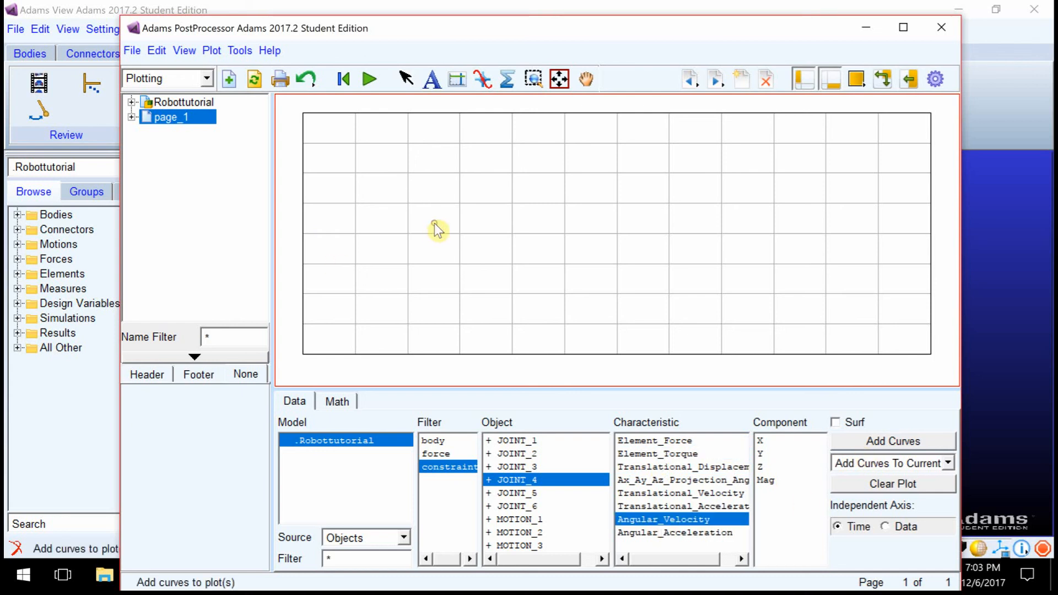
left_click(720, 227)
left_click(766, 480)
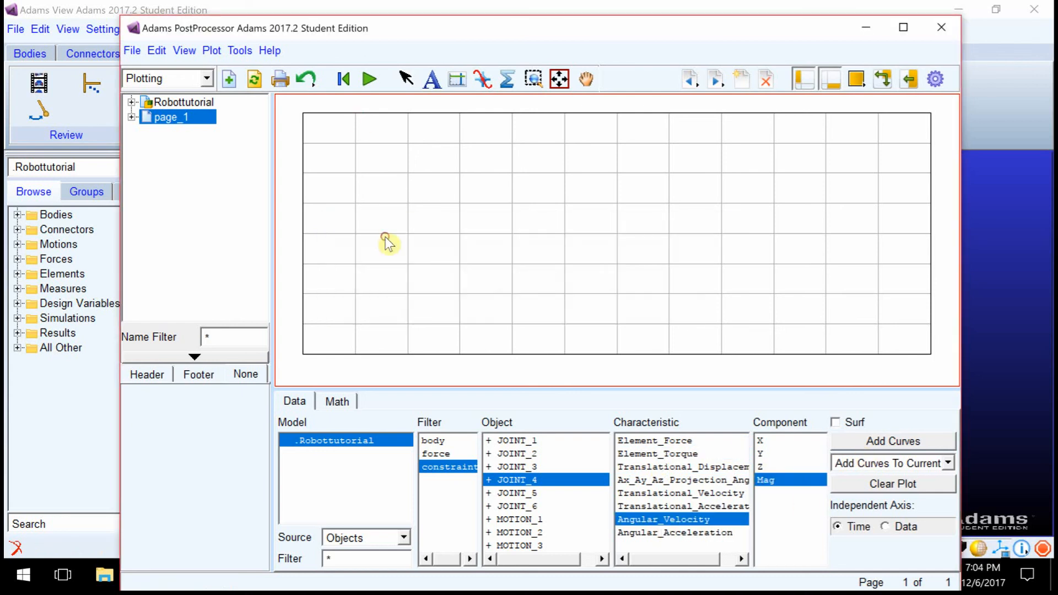
left_click(880, 444)
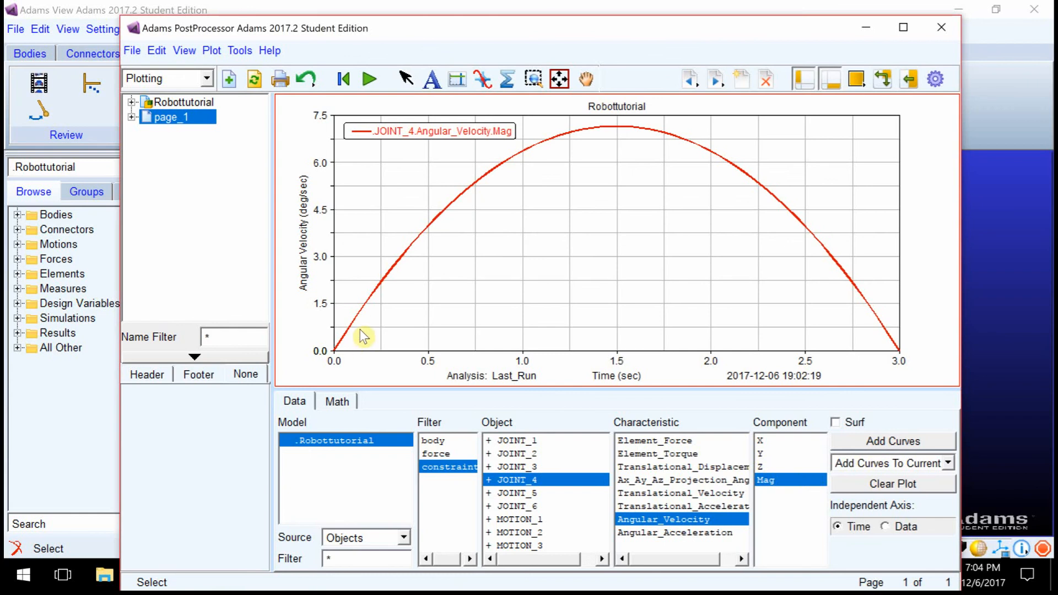
left_click(680, 532)
left_click(843, 445)
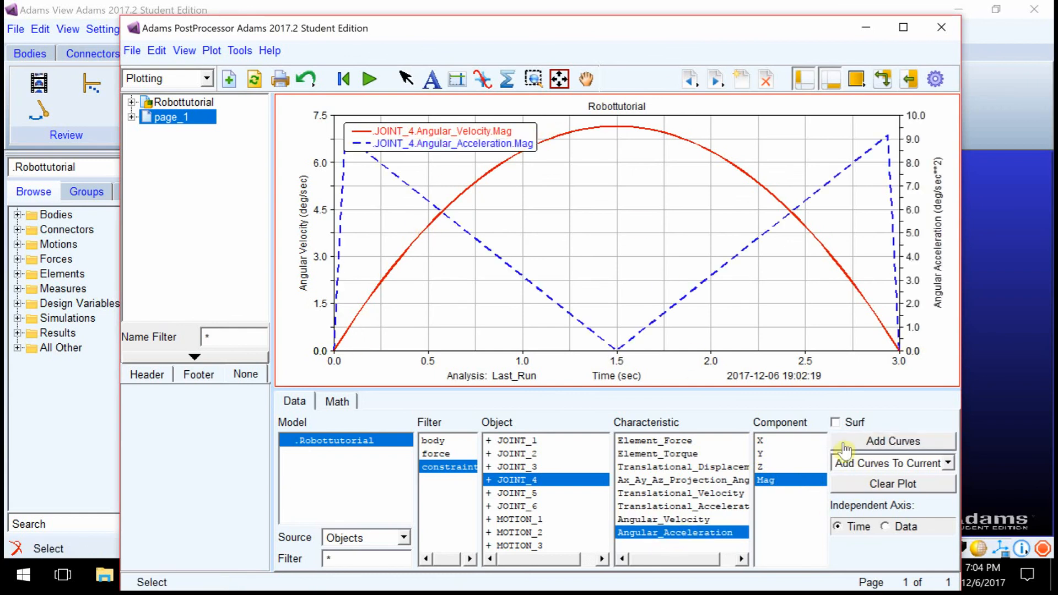
Step: Clear the angular curves and plot the magnitude of JOINT_4's Element_Torque against time
left_click(893, 483)
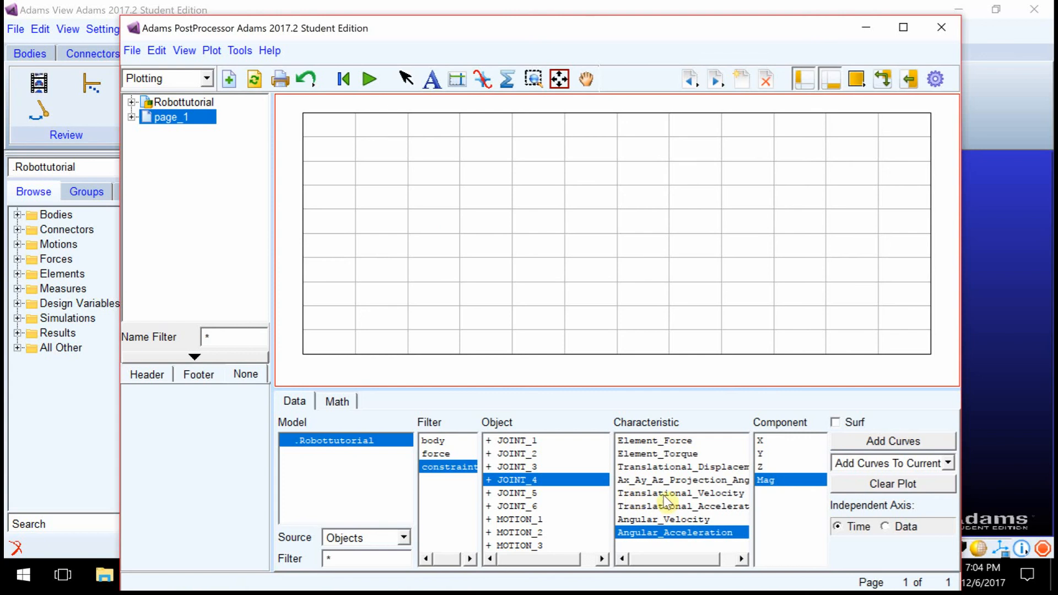
left_click(657, 454)
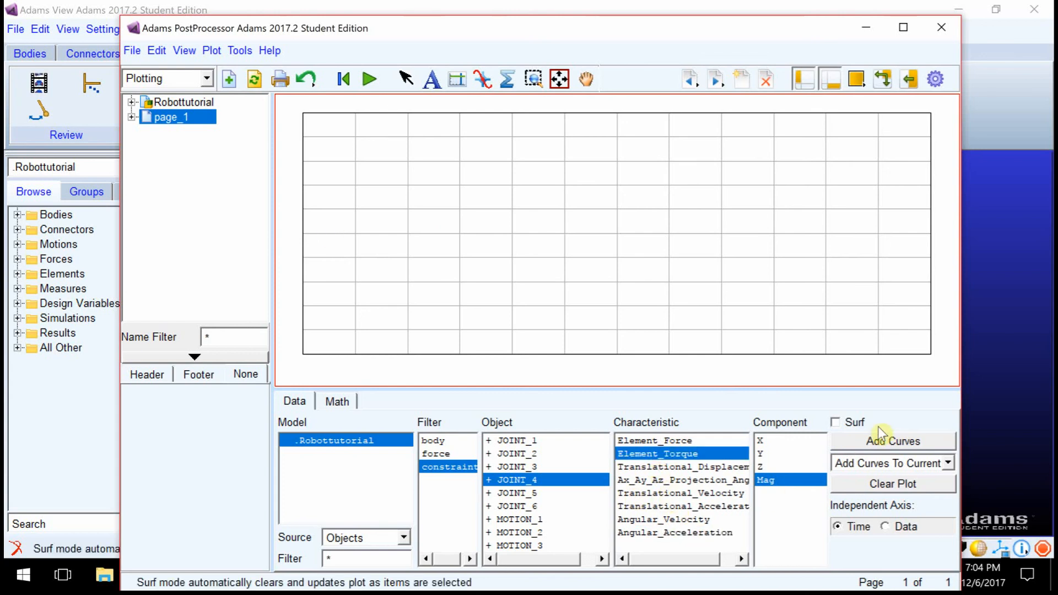
left_click(442, 226)
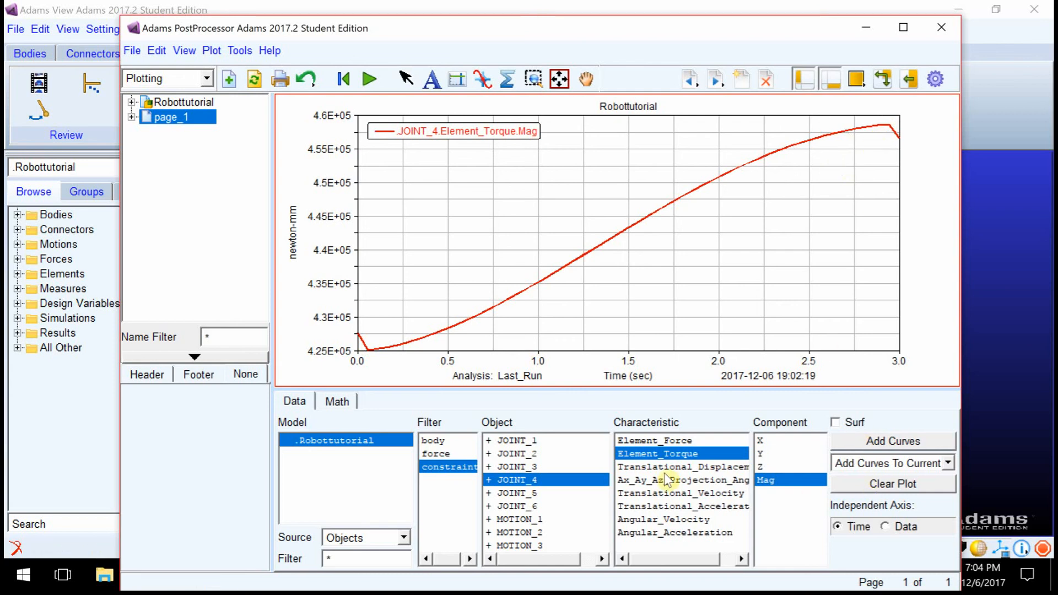
Step: Replace the JOINT_4 torque curve with the Element_Torque magnitude curves of JOINT_5 and JOINT_6
left_click(870, 488)
left_click(529, 493)
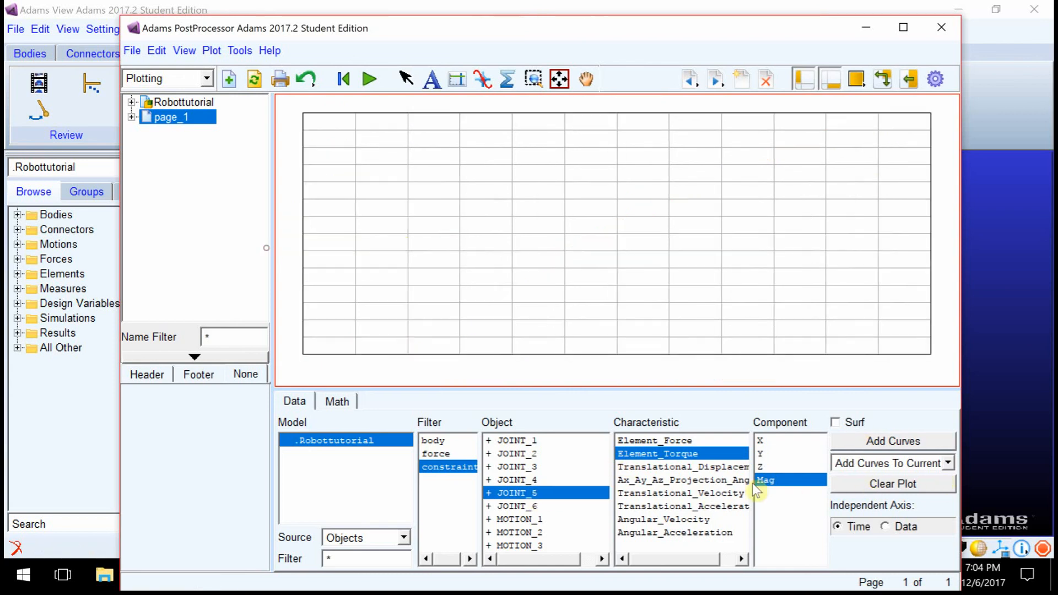
left_click(881, 448)
left_click(551, 506)
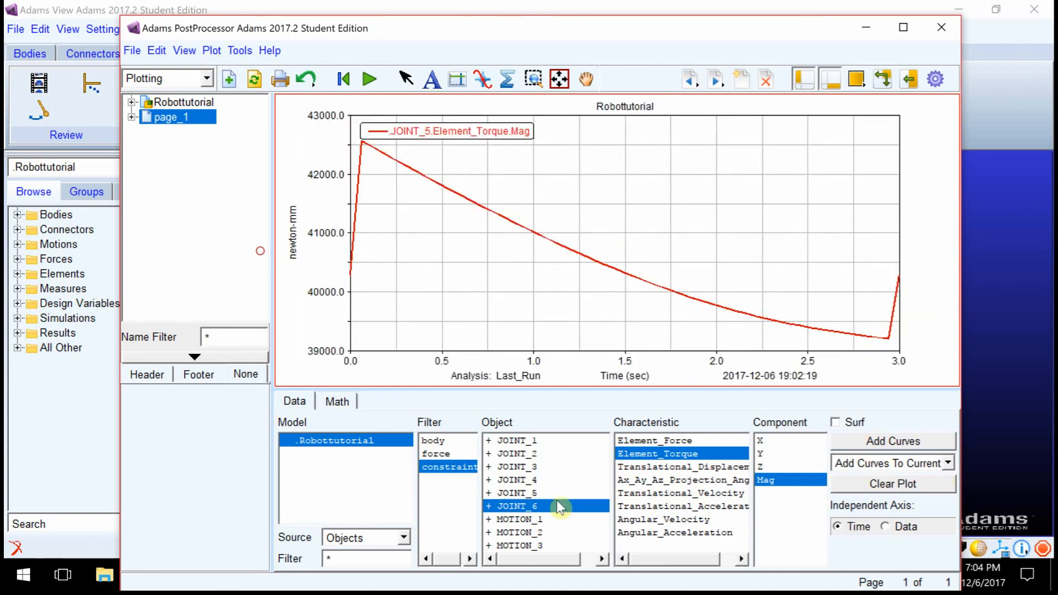
left_click(876, 447)
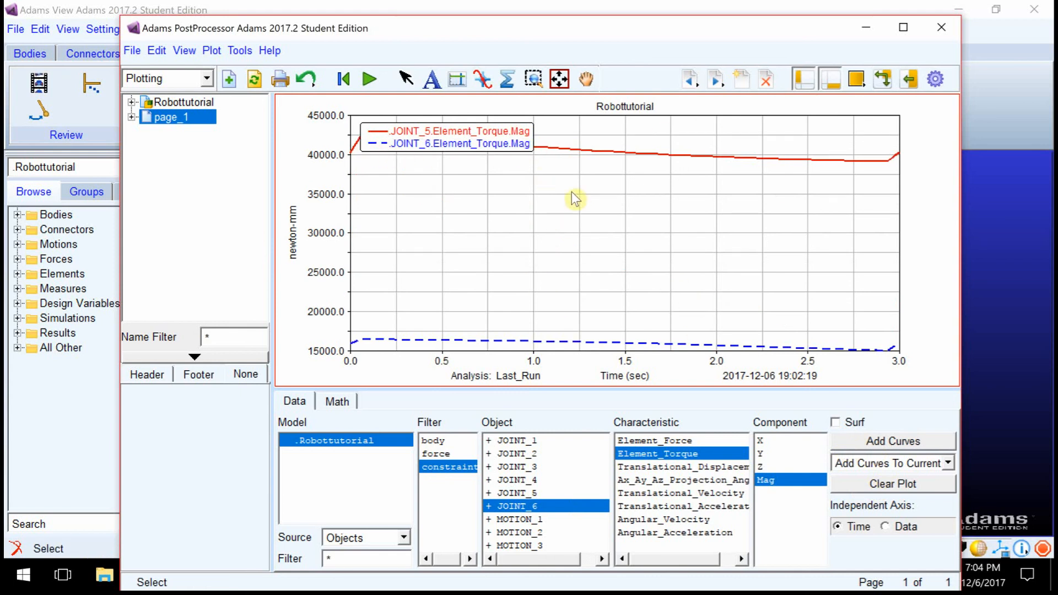
Step: Clear the joint torque curves and plot the magnitude of body L3's CM_Angular_Acceleration against time
left_click(859, 488)
left_click(361, 160)
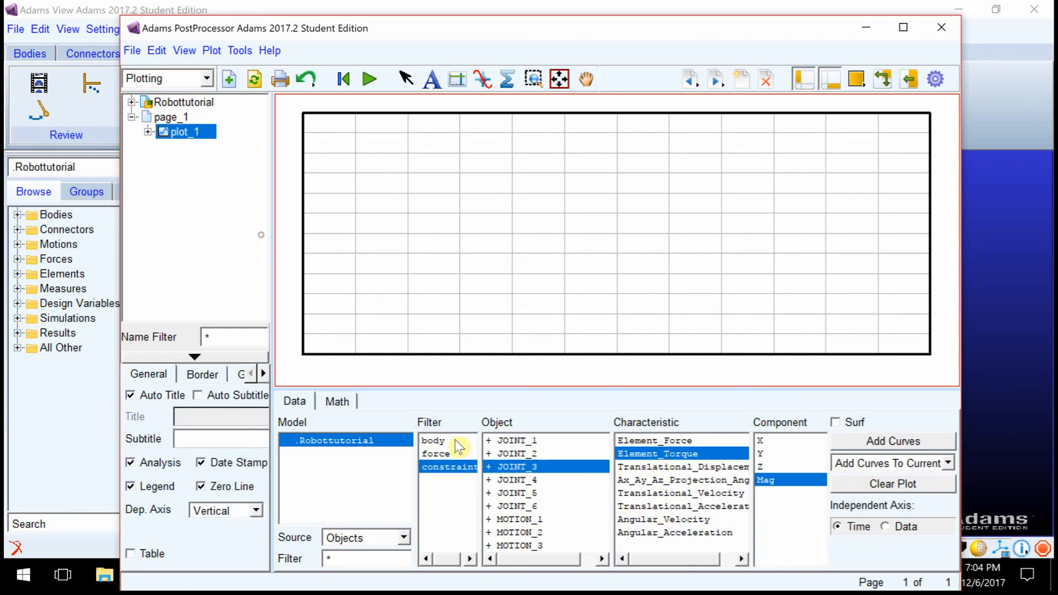
left_click(454, 444)
left_click(510, 479)
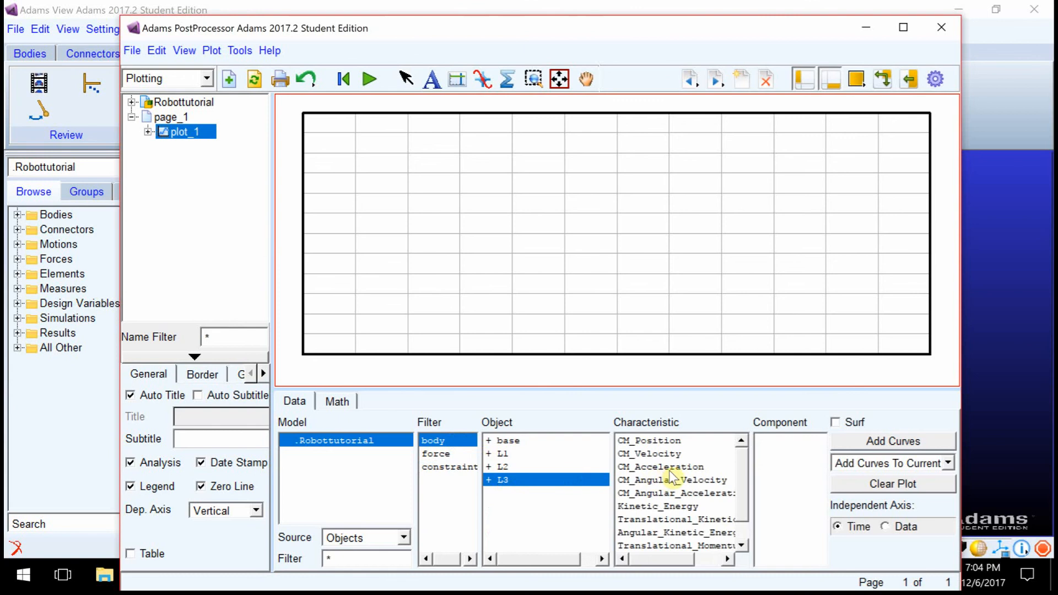
left_click(683, 480)
left_click(664, 494)
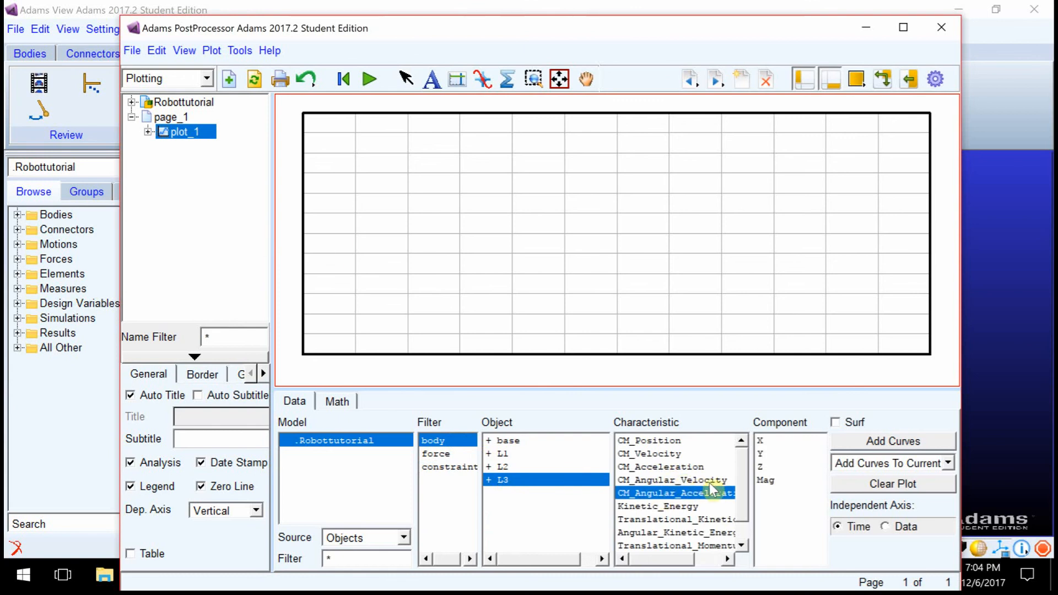
left_click(926, 444)
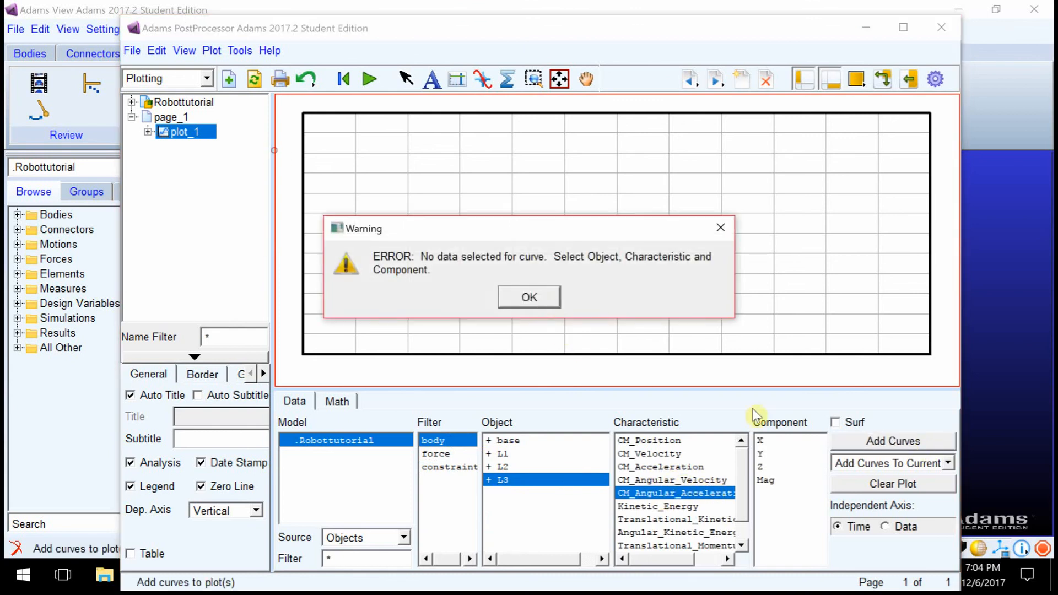
key("Return")
left_click(766, 480)
left_click(894, 444)
left_click(318, 134)
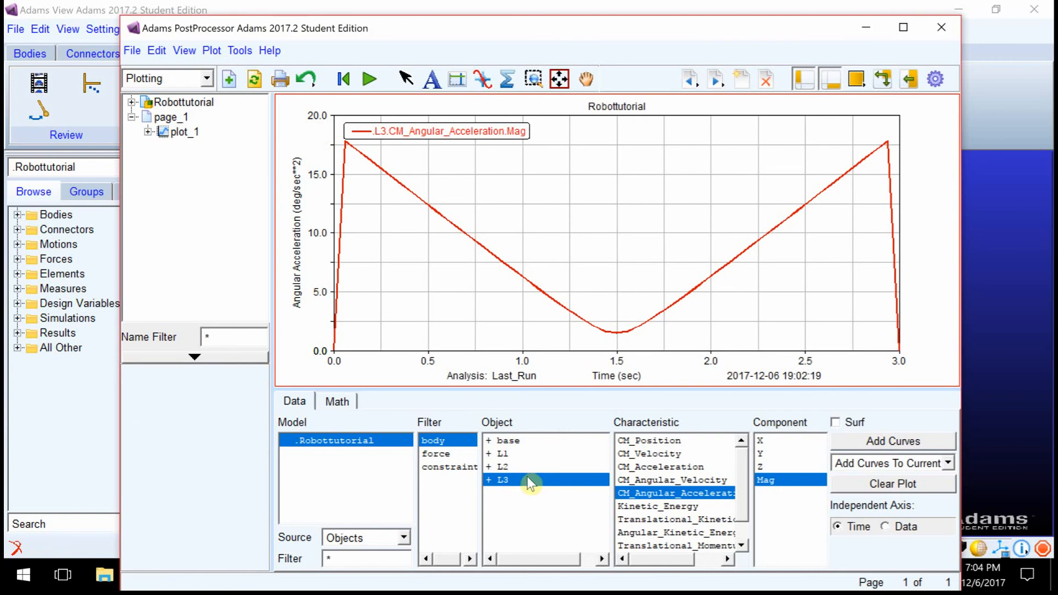
Step: Clear the L3 acceleration curve and choose the magnitude of JOINT_4's Element_Torque as the data to plot
left_click(449, 467)
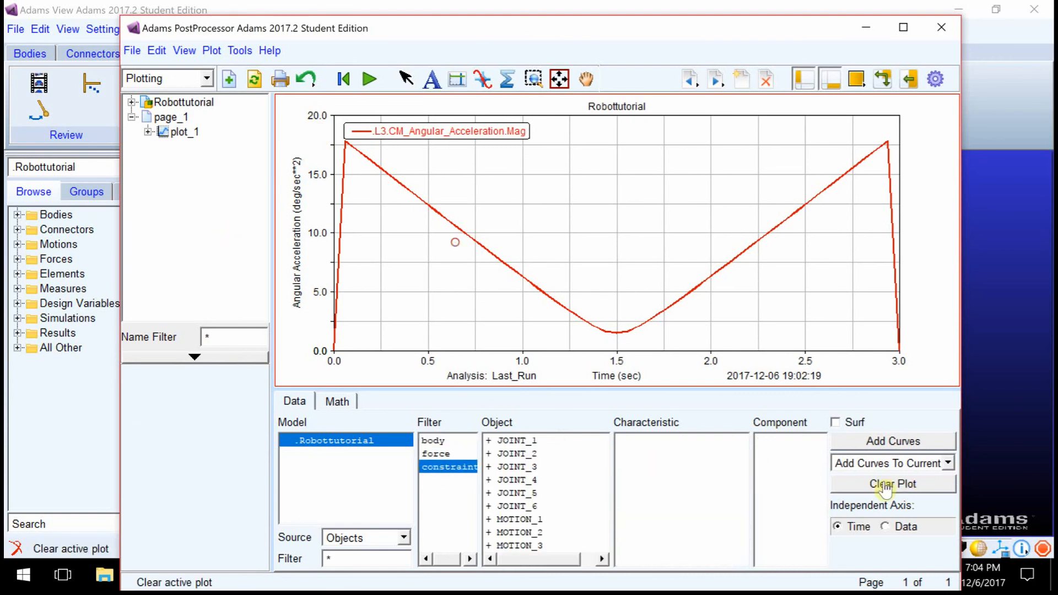
left_click(890, 485)
left_click(527, 481)
left_click(655, 460)
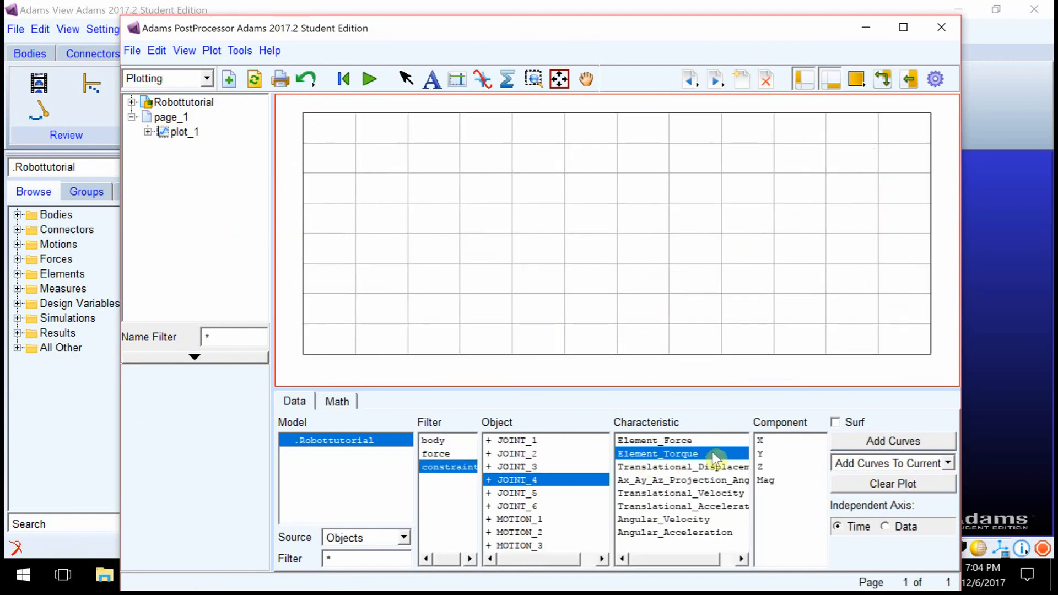
left_click(765, 480)
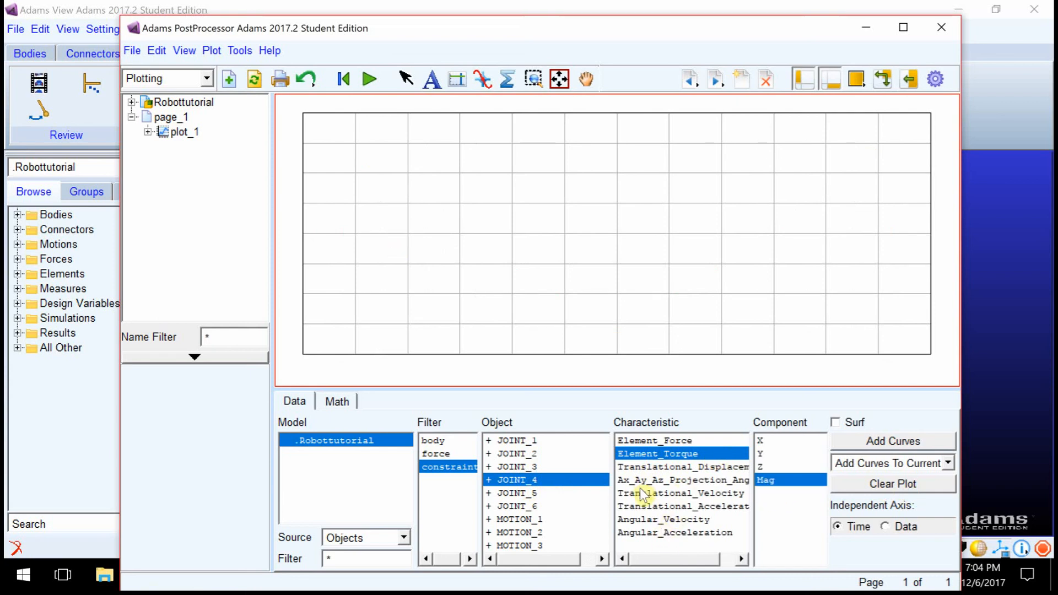
Step: Close the PostProcessor window and bring up the connector and joint tools in Adams View
left_click(950, 26)
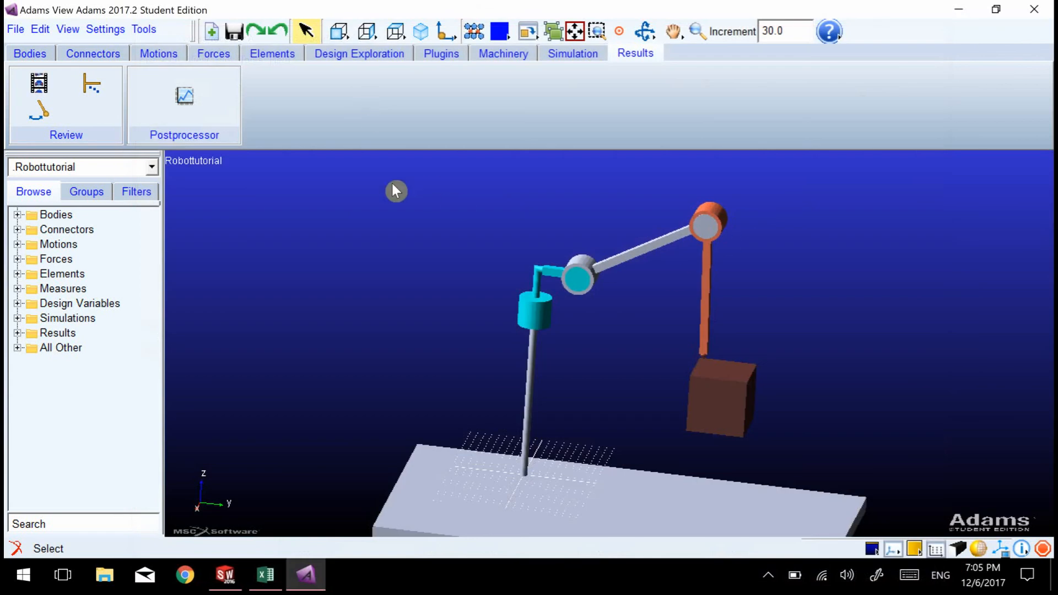
left_click(93, 52)
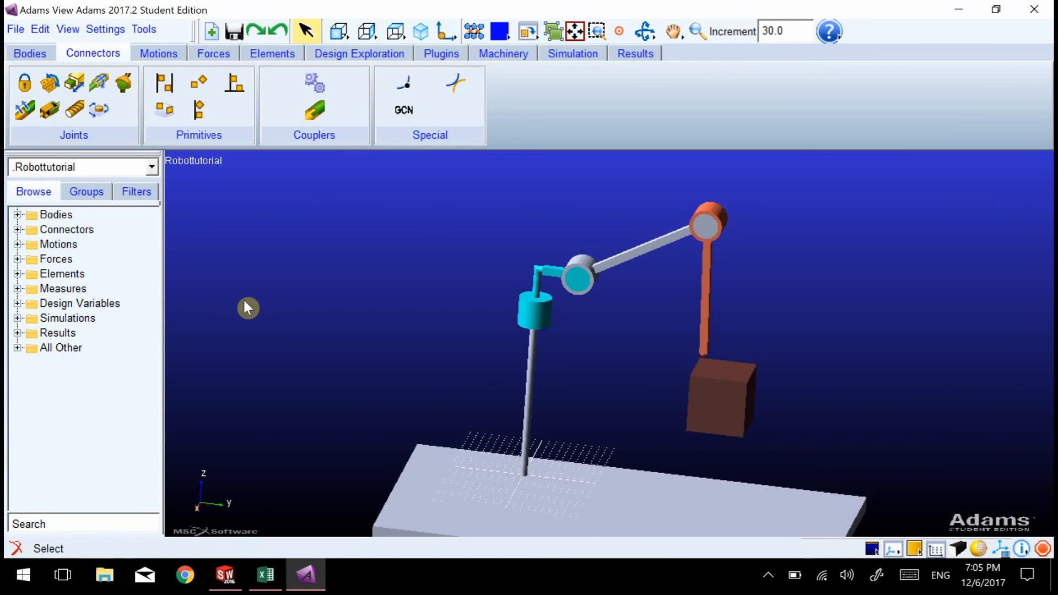
mouse_move(307, 575)
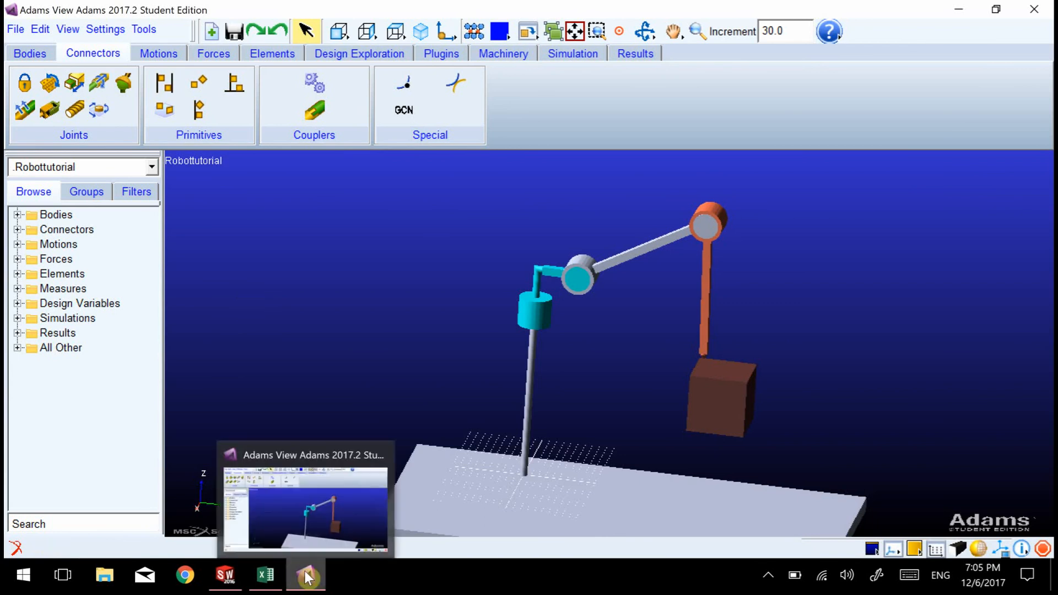